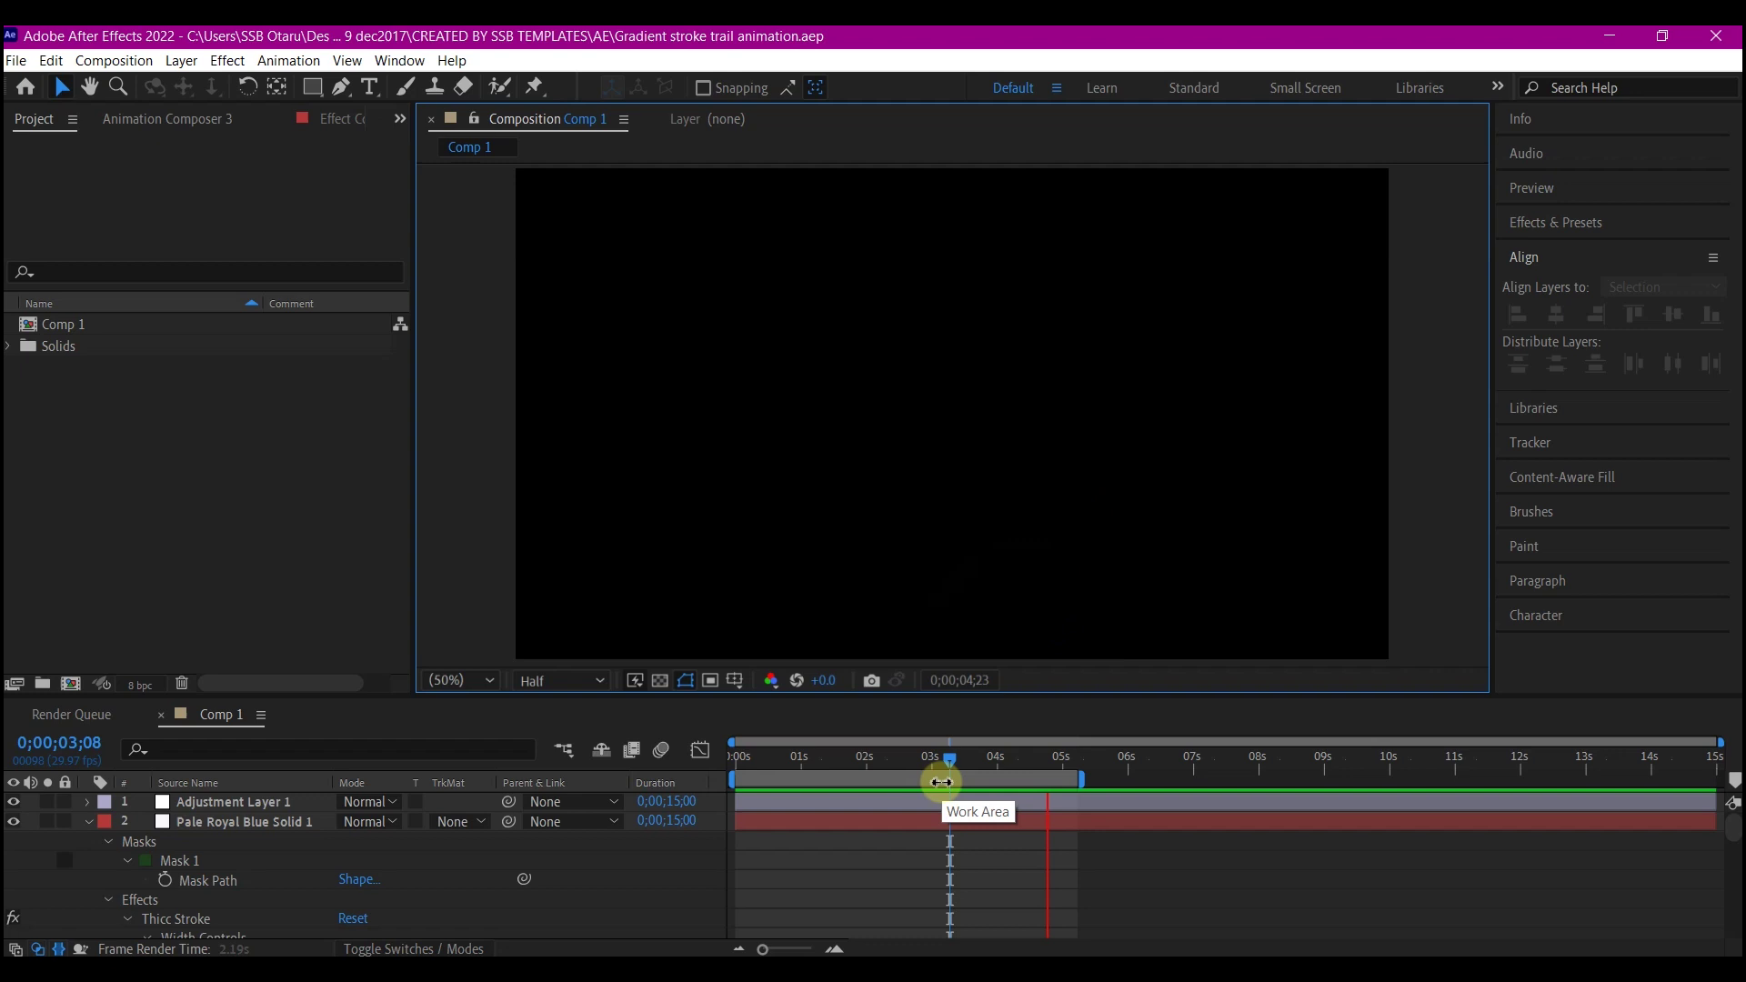
Create a new 1920×1080 composition, Comp 2, with a duration of 0;00;06;00
key("ctrl+n")
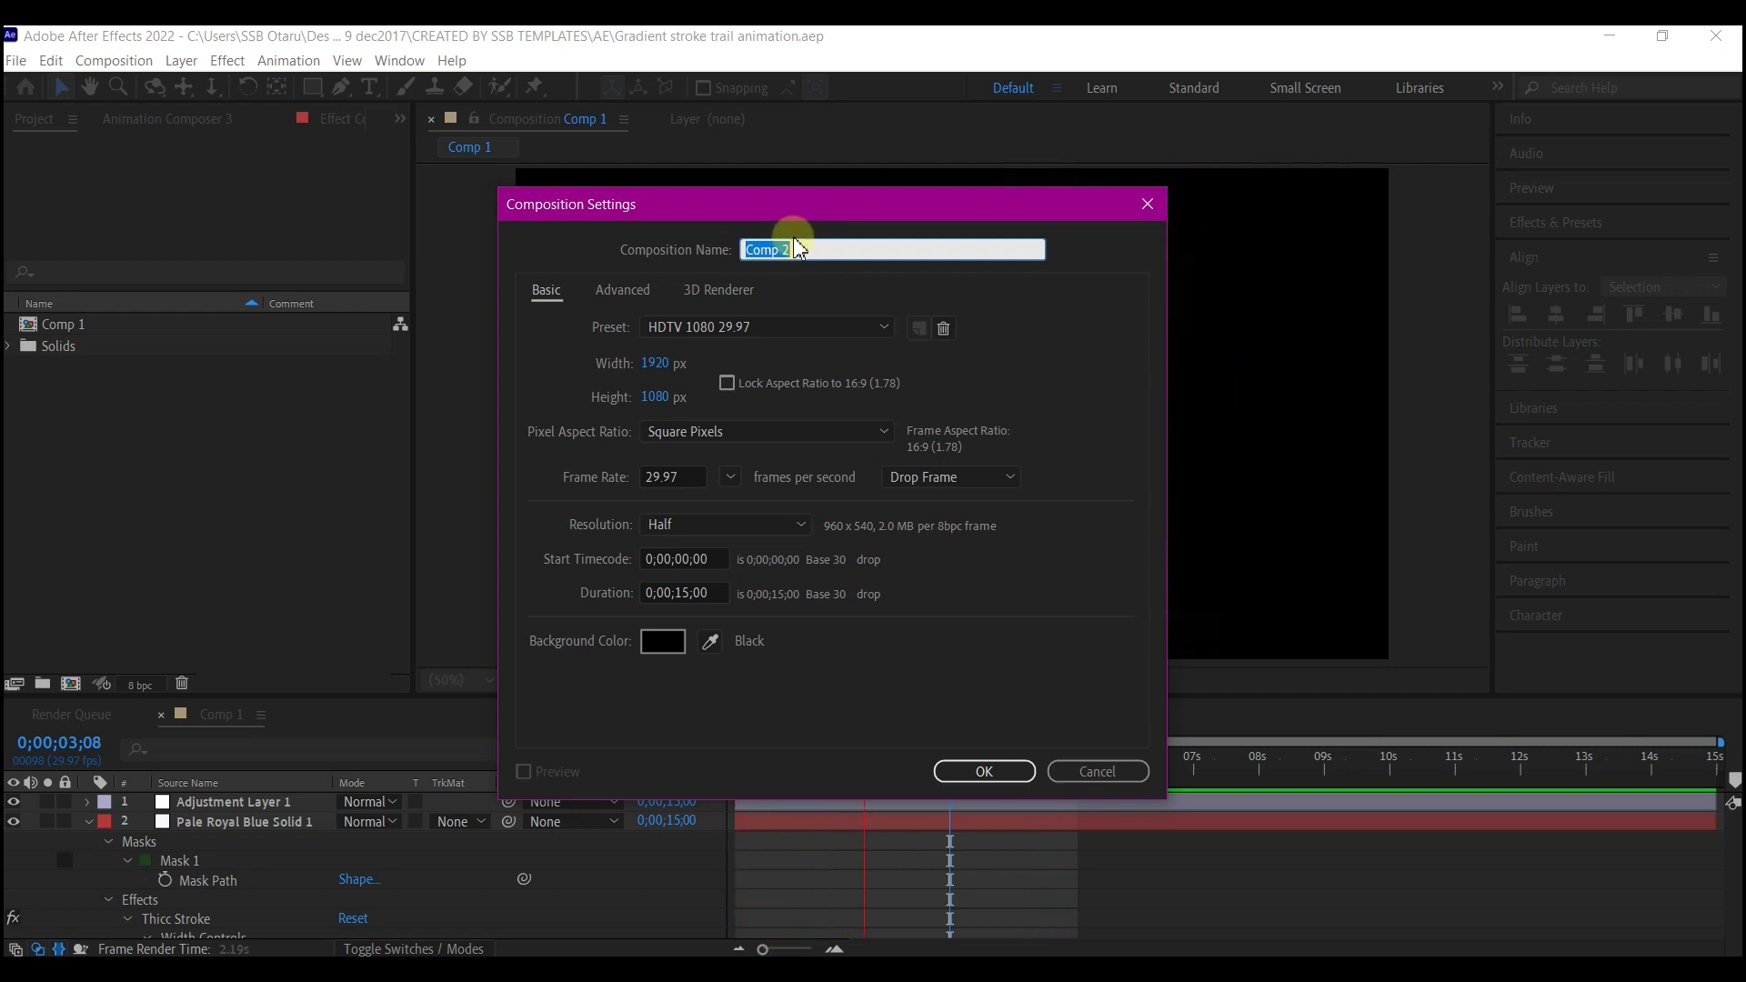
left_click(696, 593)
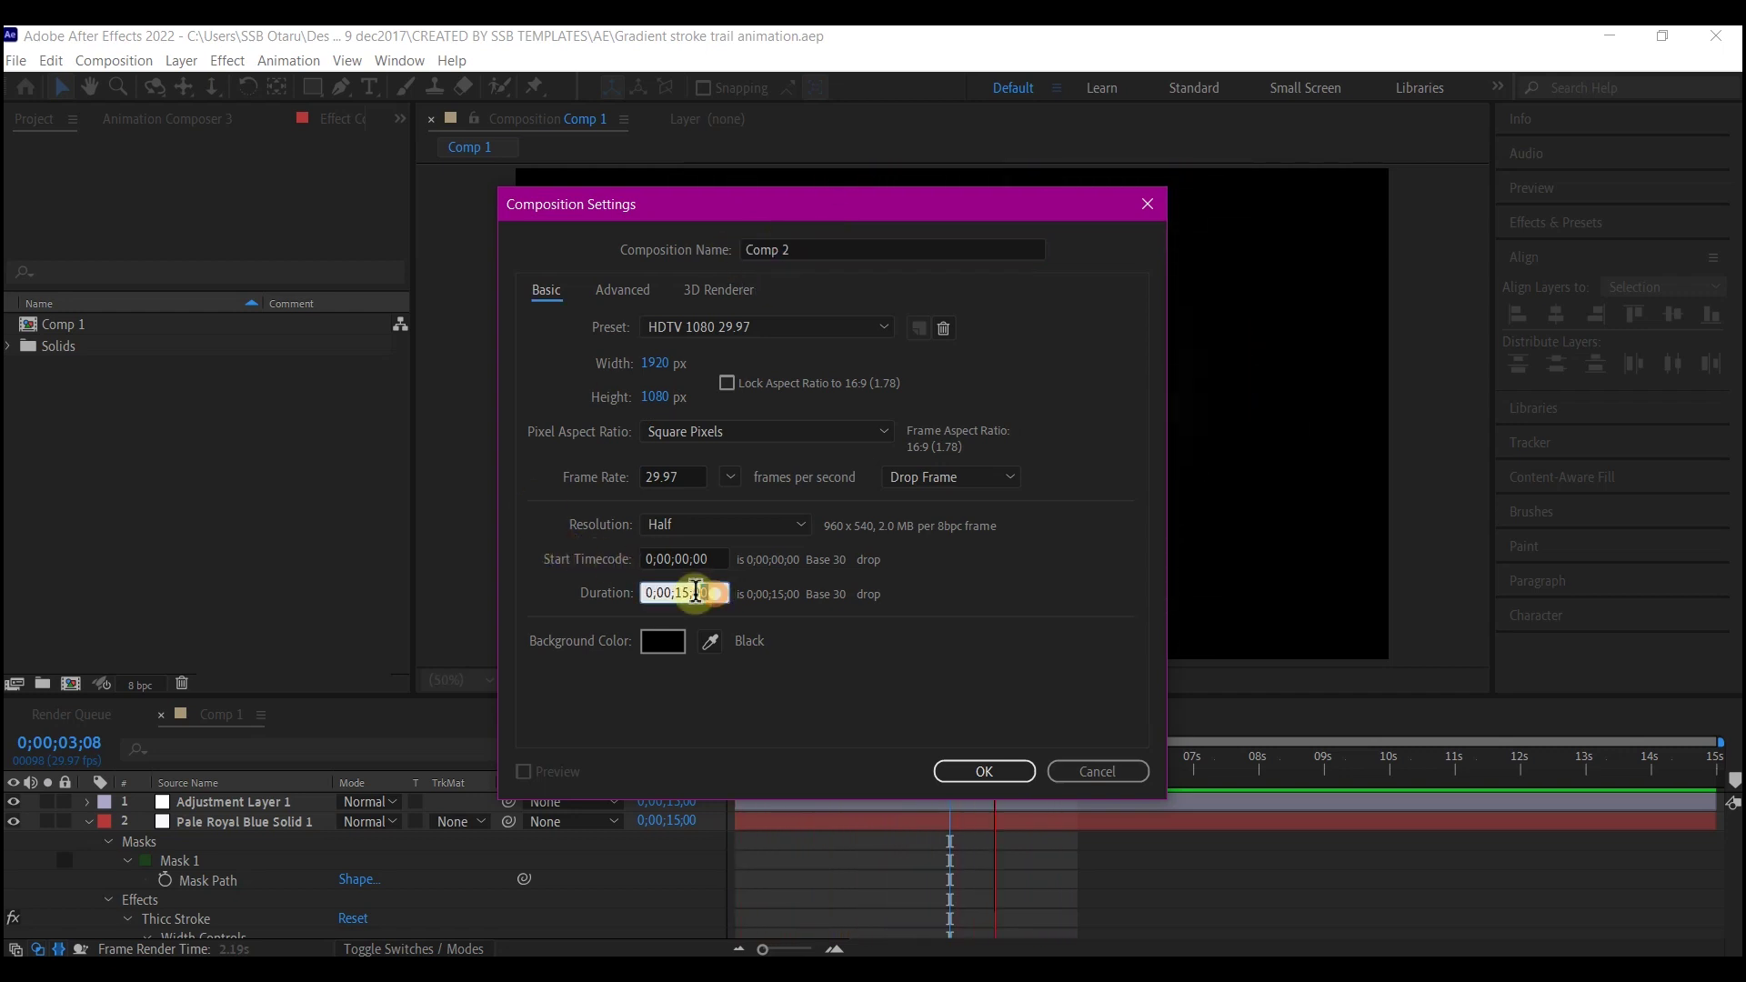
left_click_drag(696, 593, 554, 589)
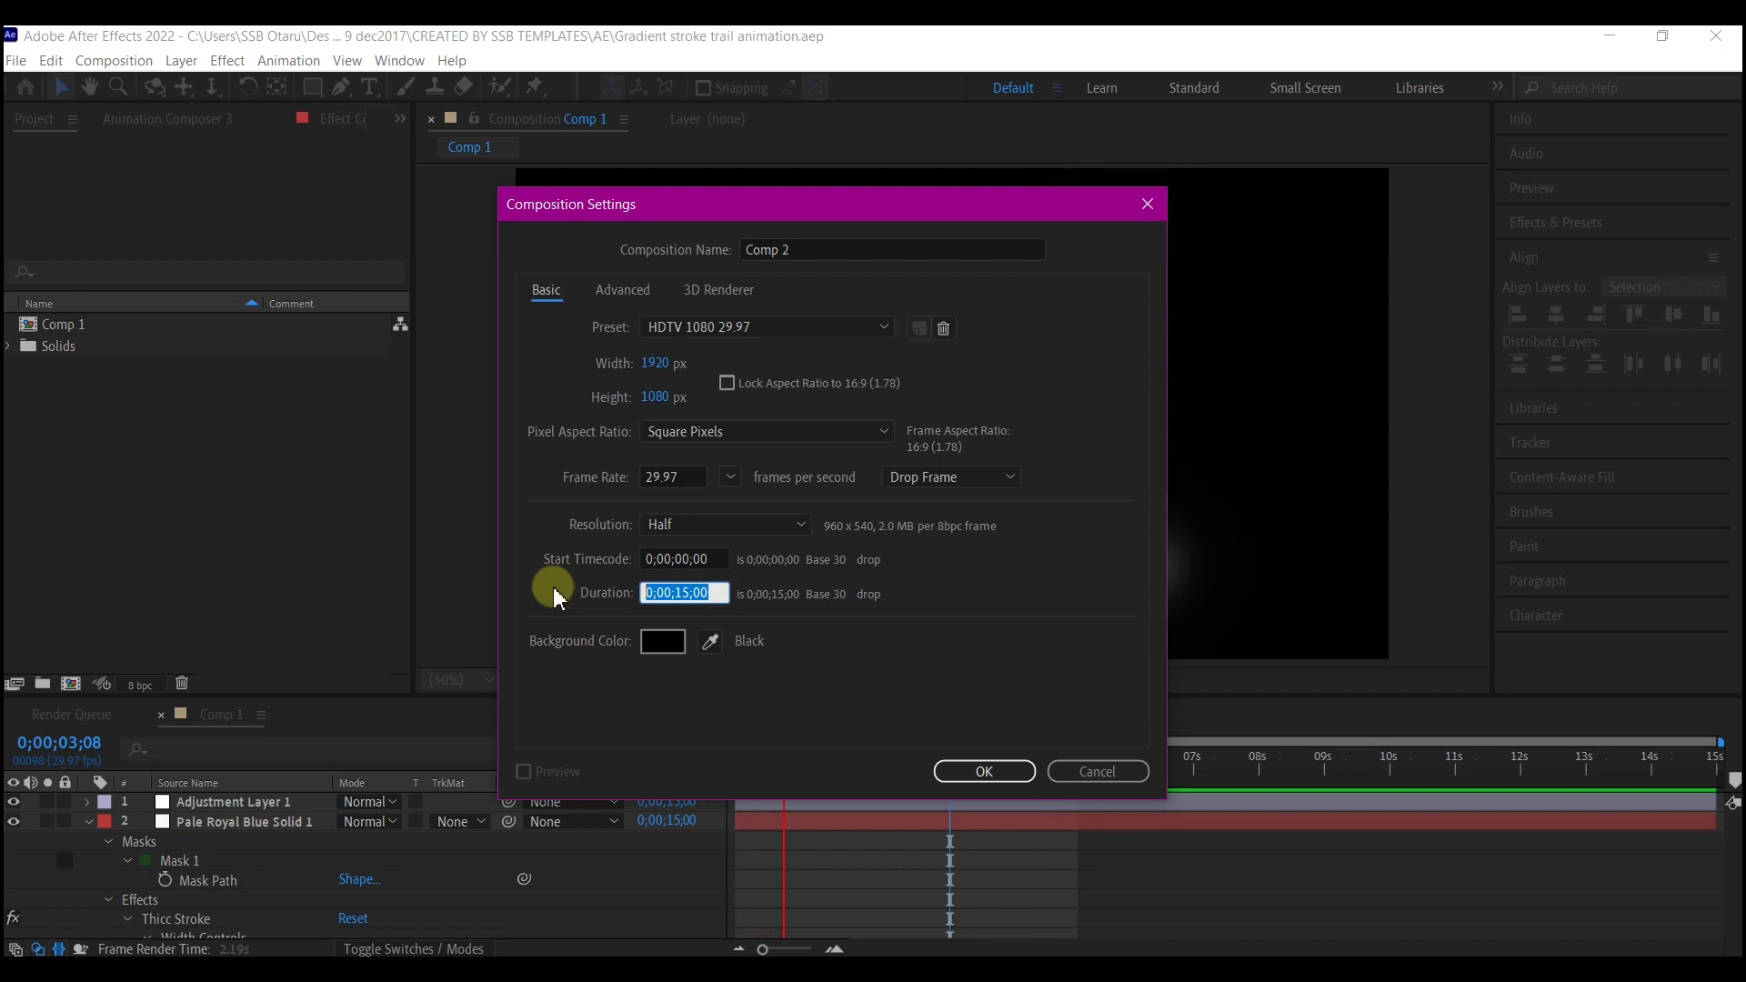
type("600")
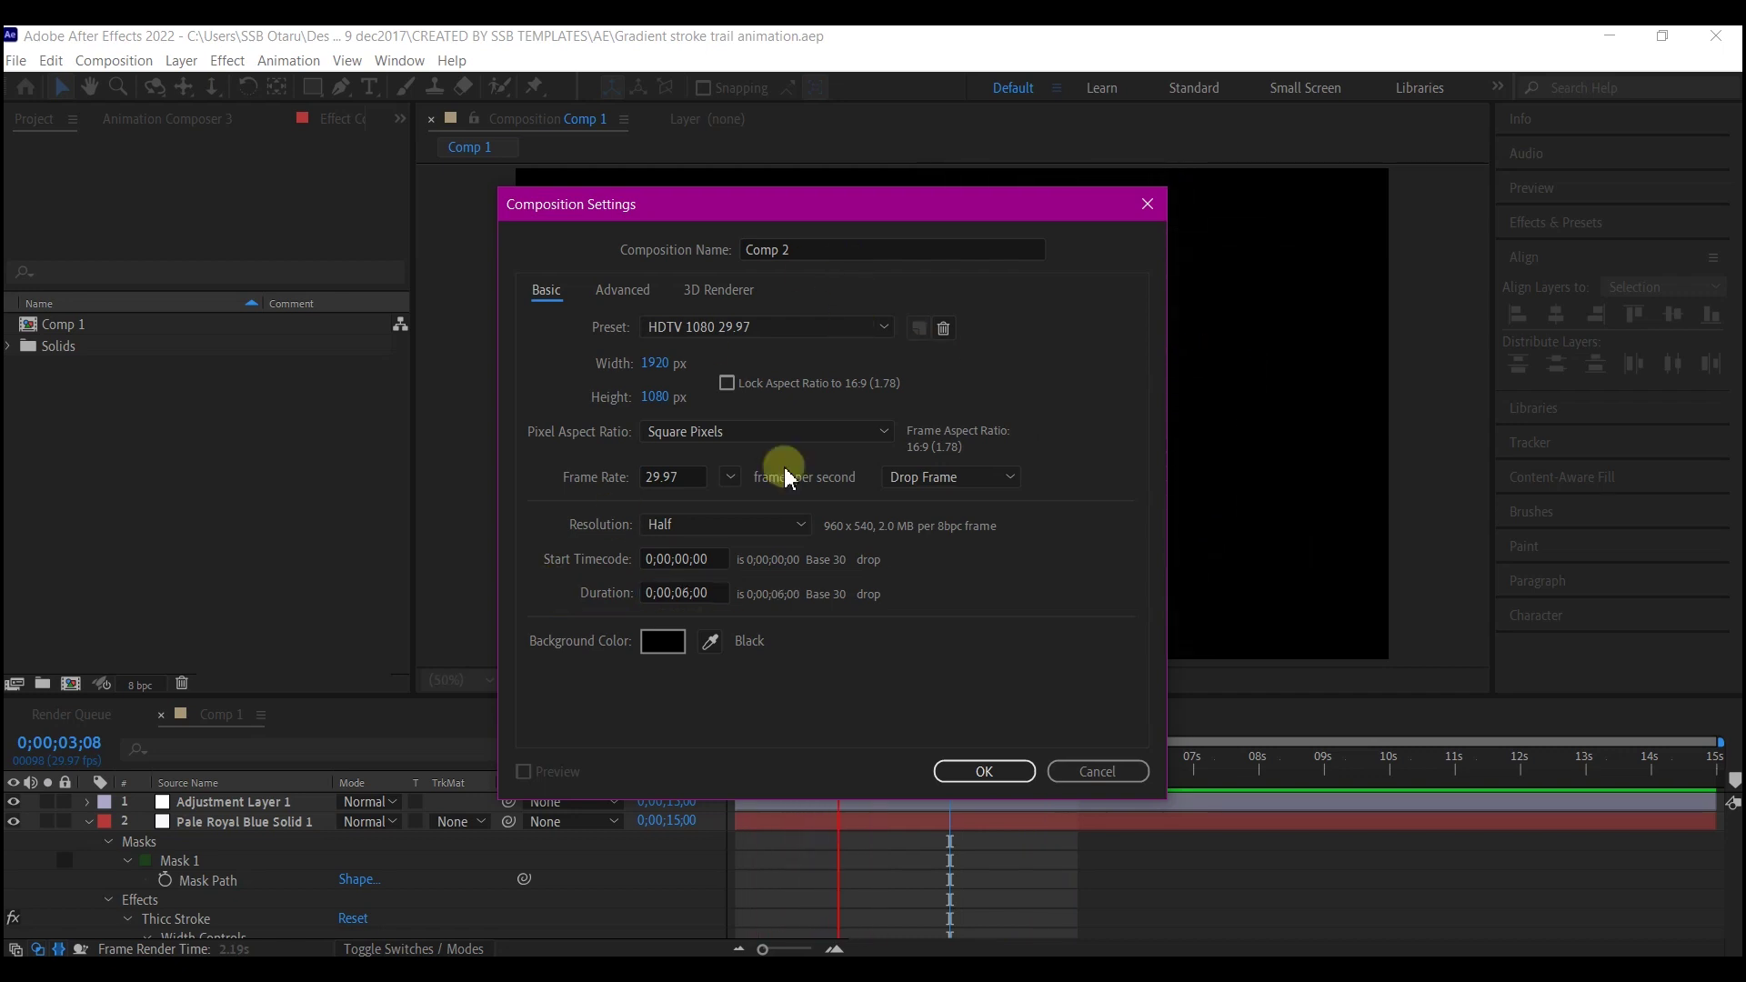
left_click(983, 773)
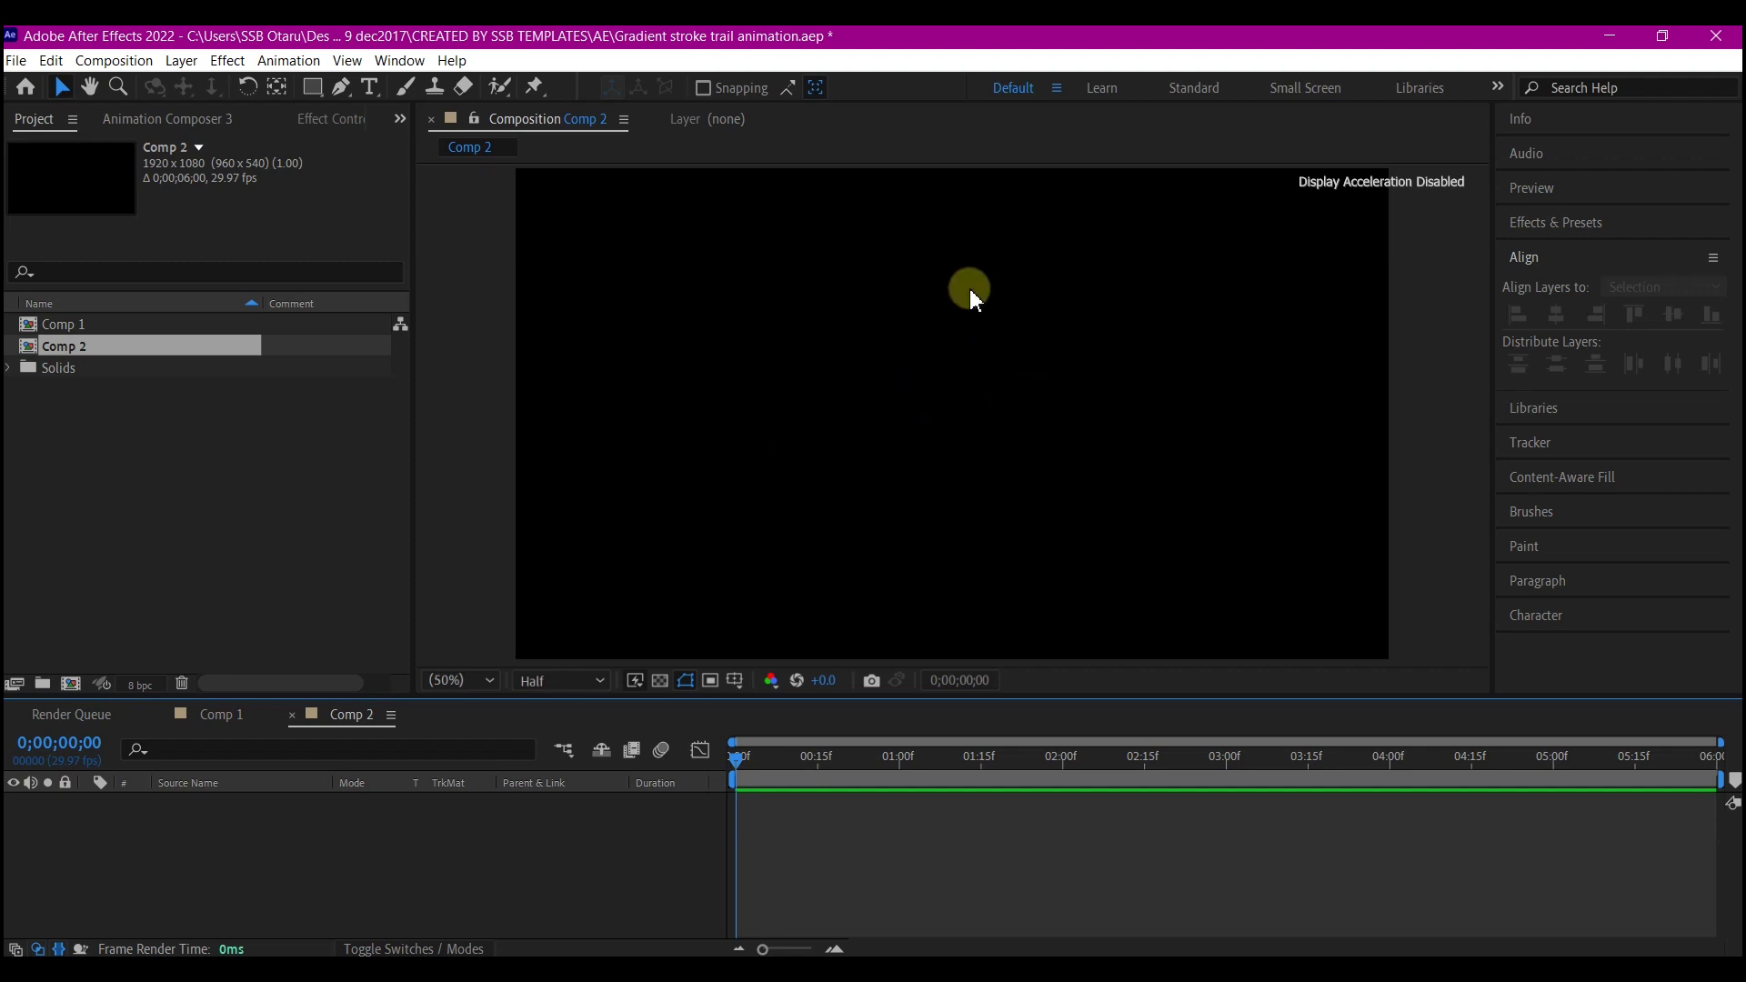
Add a full-frame white solid, Pale Royal Blue Solid 2, from the timeline's New menu
right_click(499, 884)
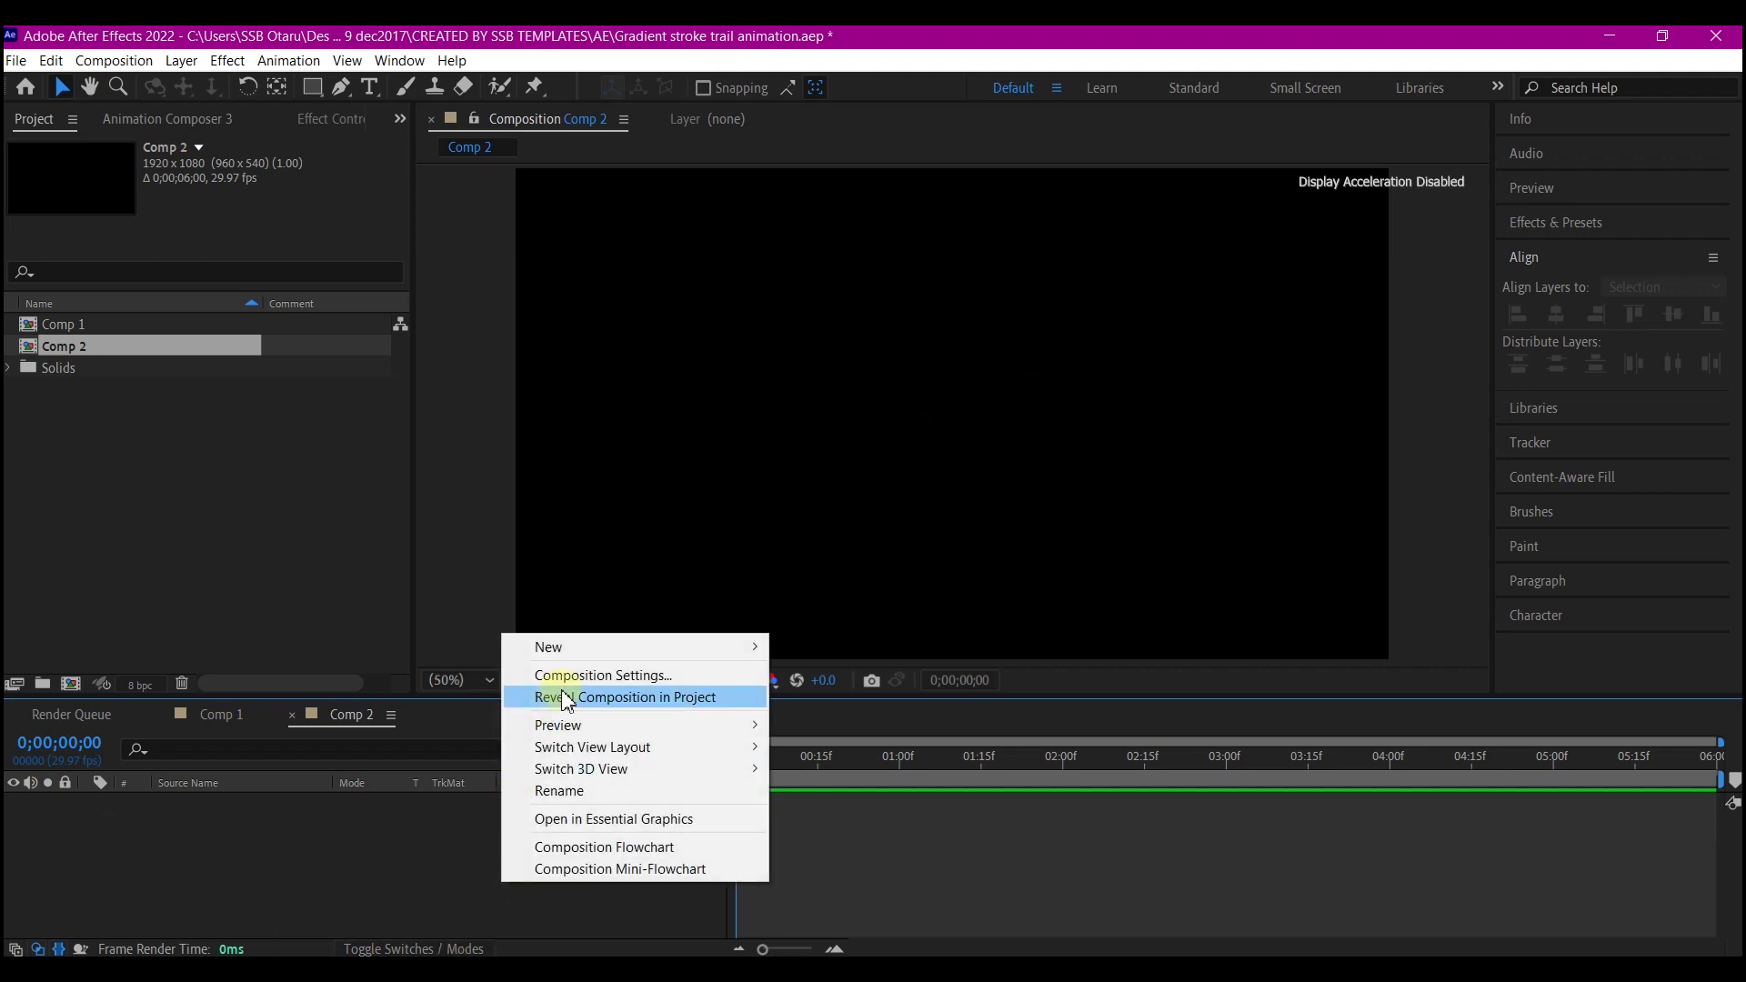
mouse_move(576, 646)
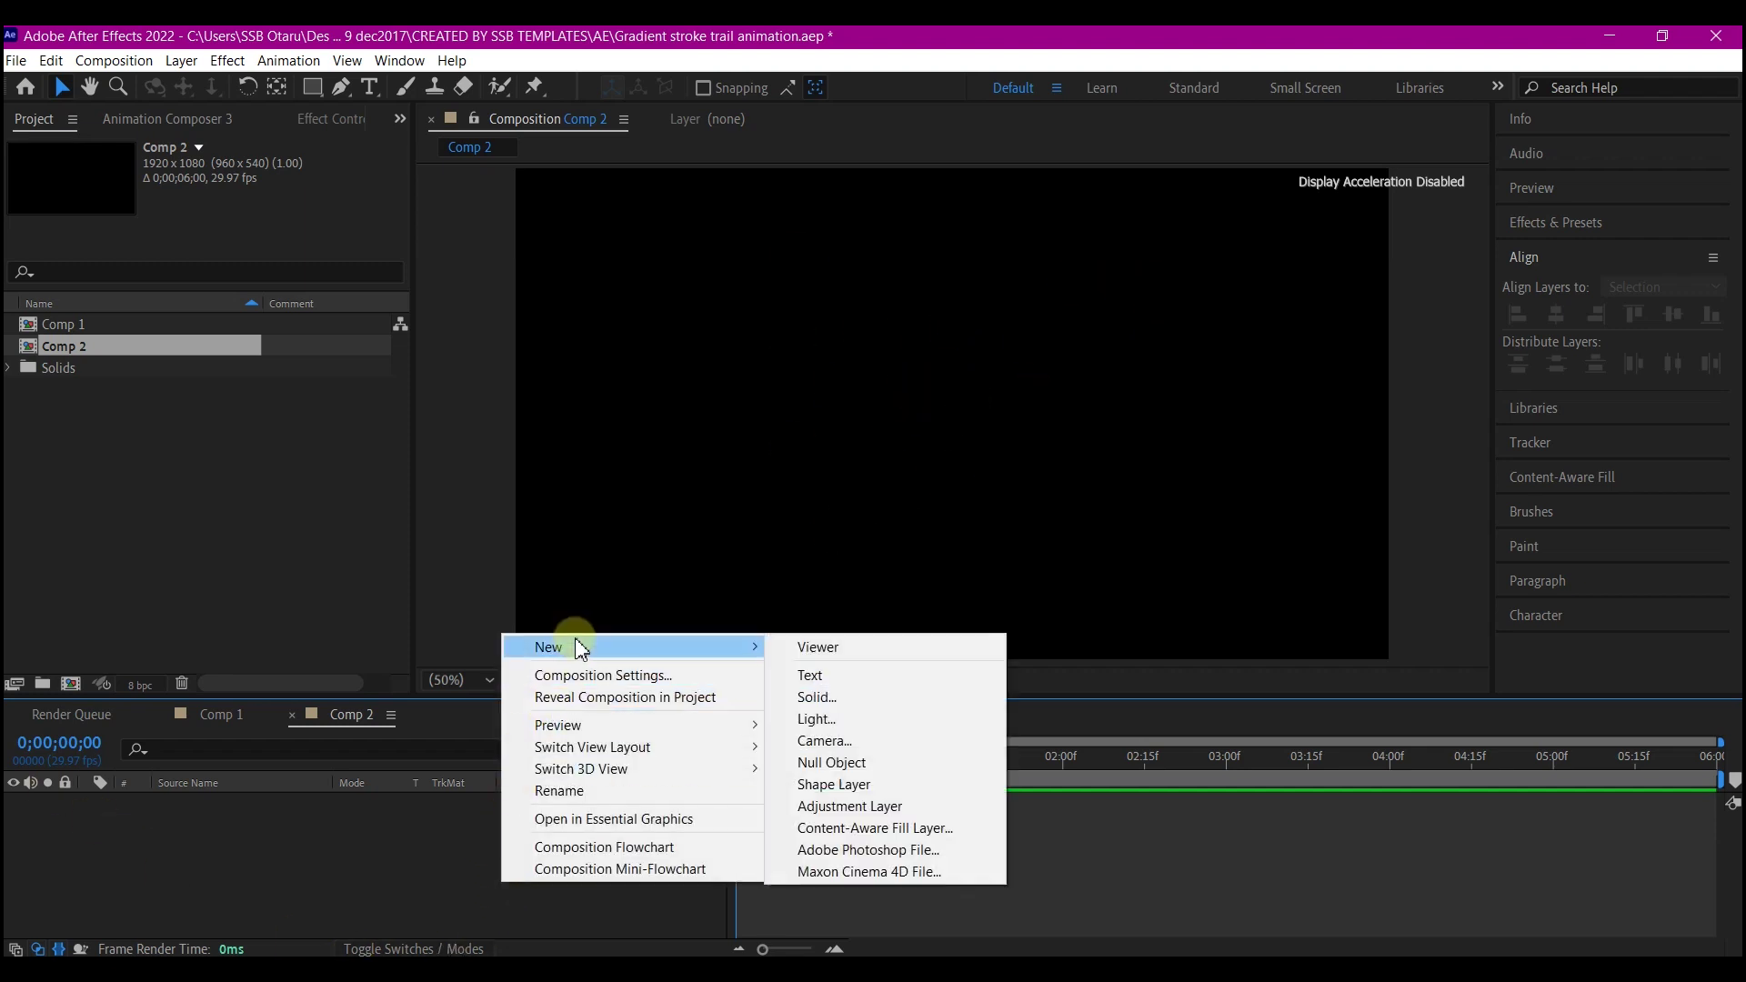
left_click(815, 698)
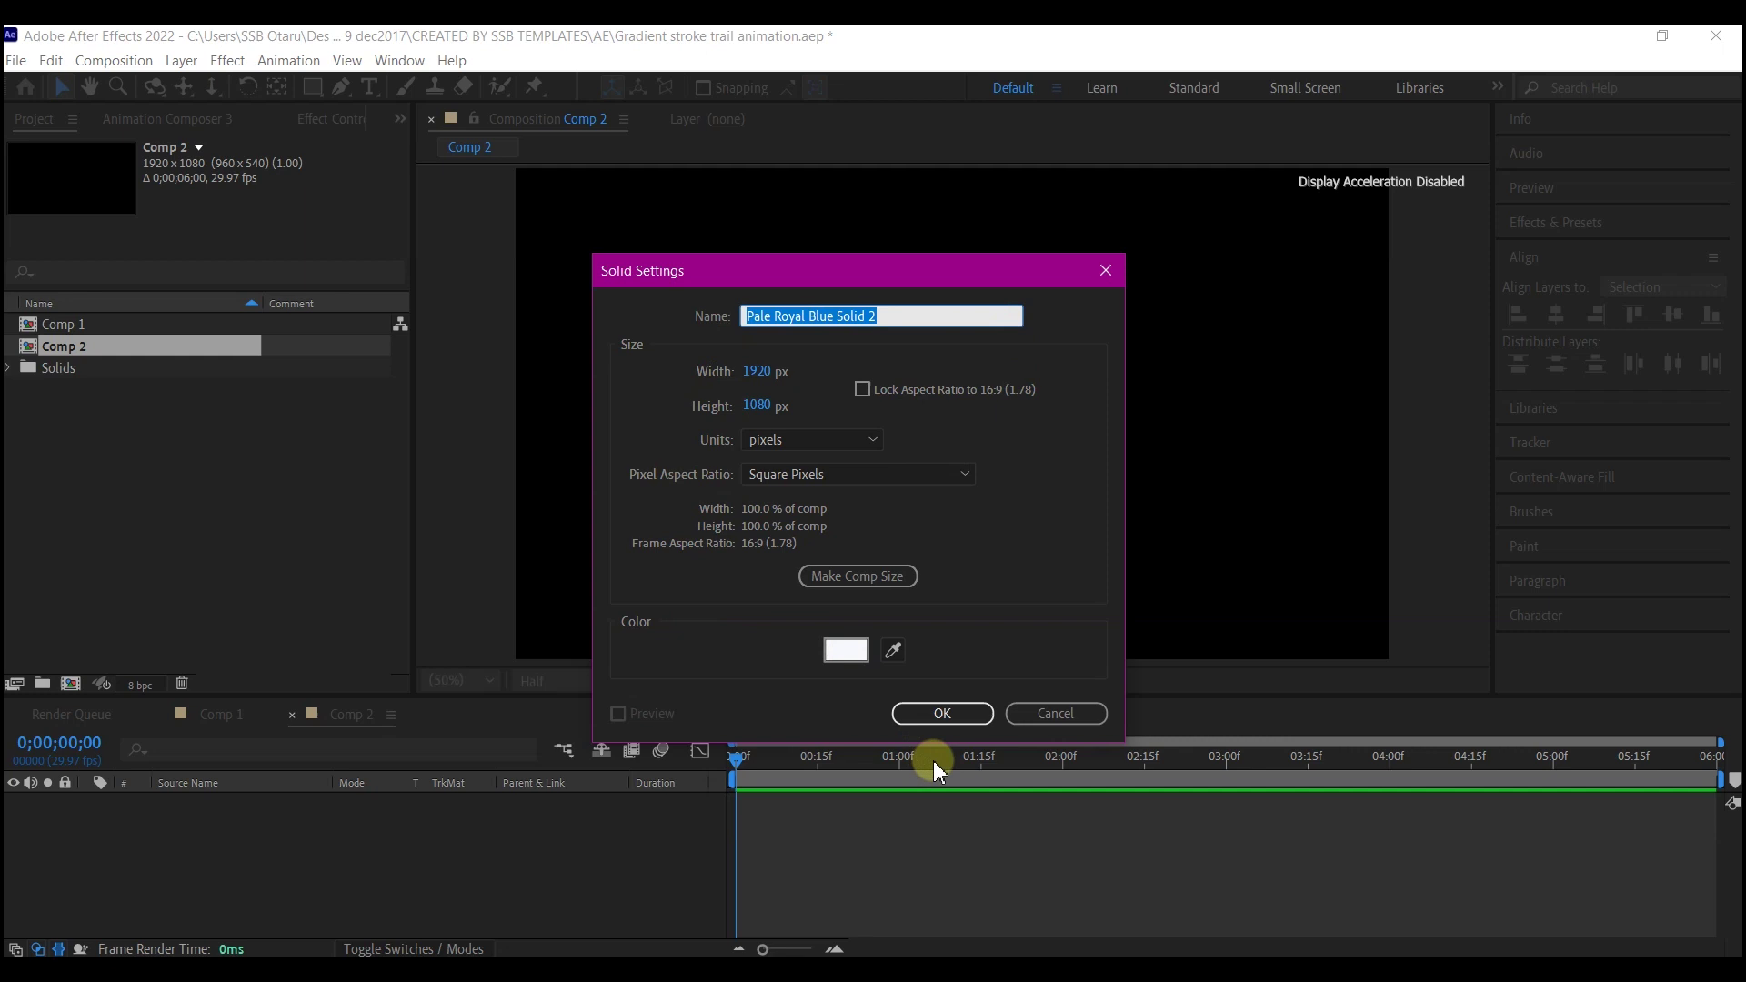
left_click(958, 713)
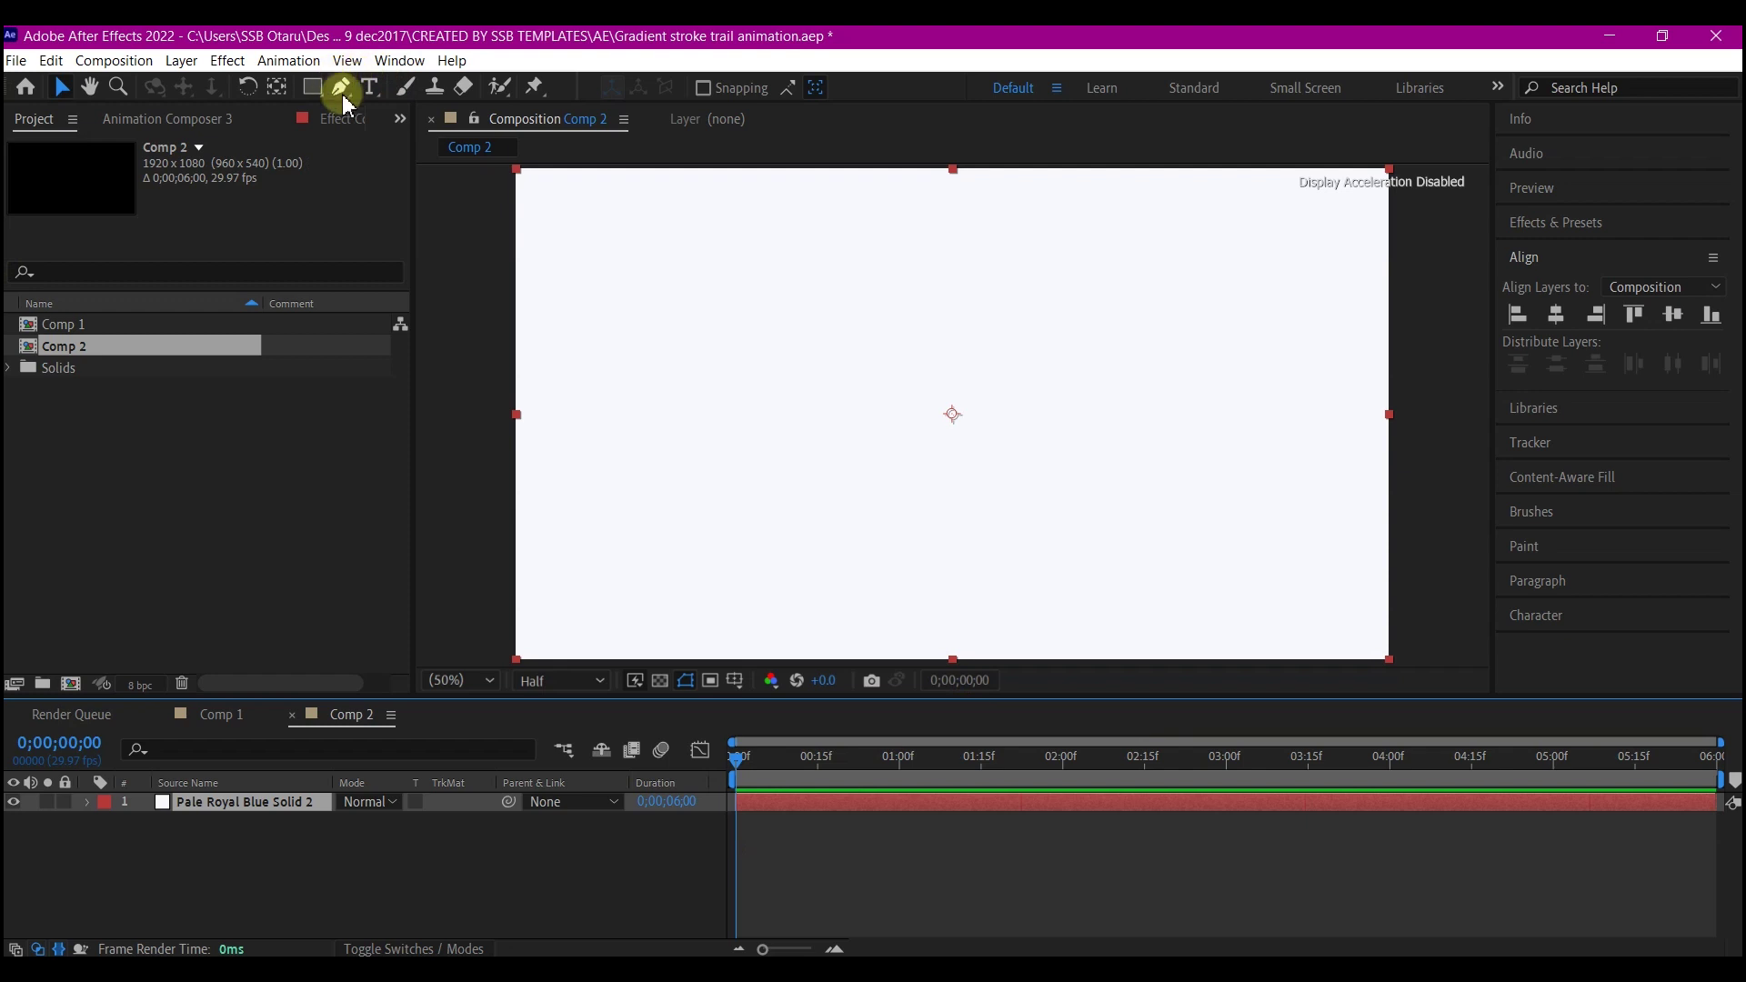
Draw the first four curved Pen-tool mask points diagonally across the white solid
left_click(344, 94)
left_click_drag(1133, 412, 1196, 338)
left_click_drag(1267, 463, 1073, 690)
mouse_move(823, 569)
left_mouse_down()
mouse_move(872, 465)
mouse_move(1026, 315)
left_mouse_up()
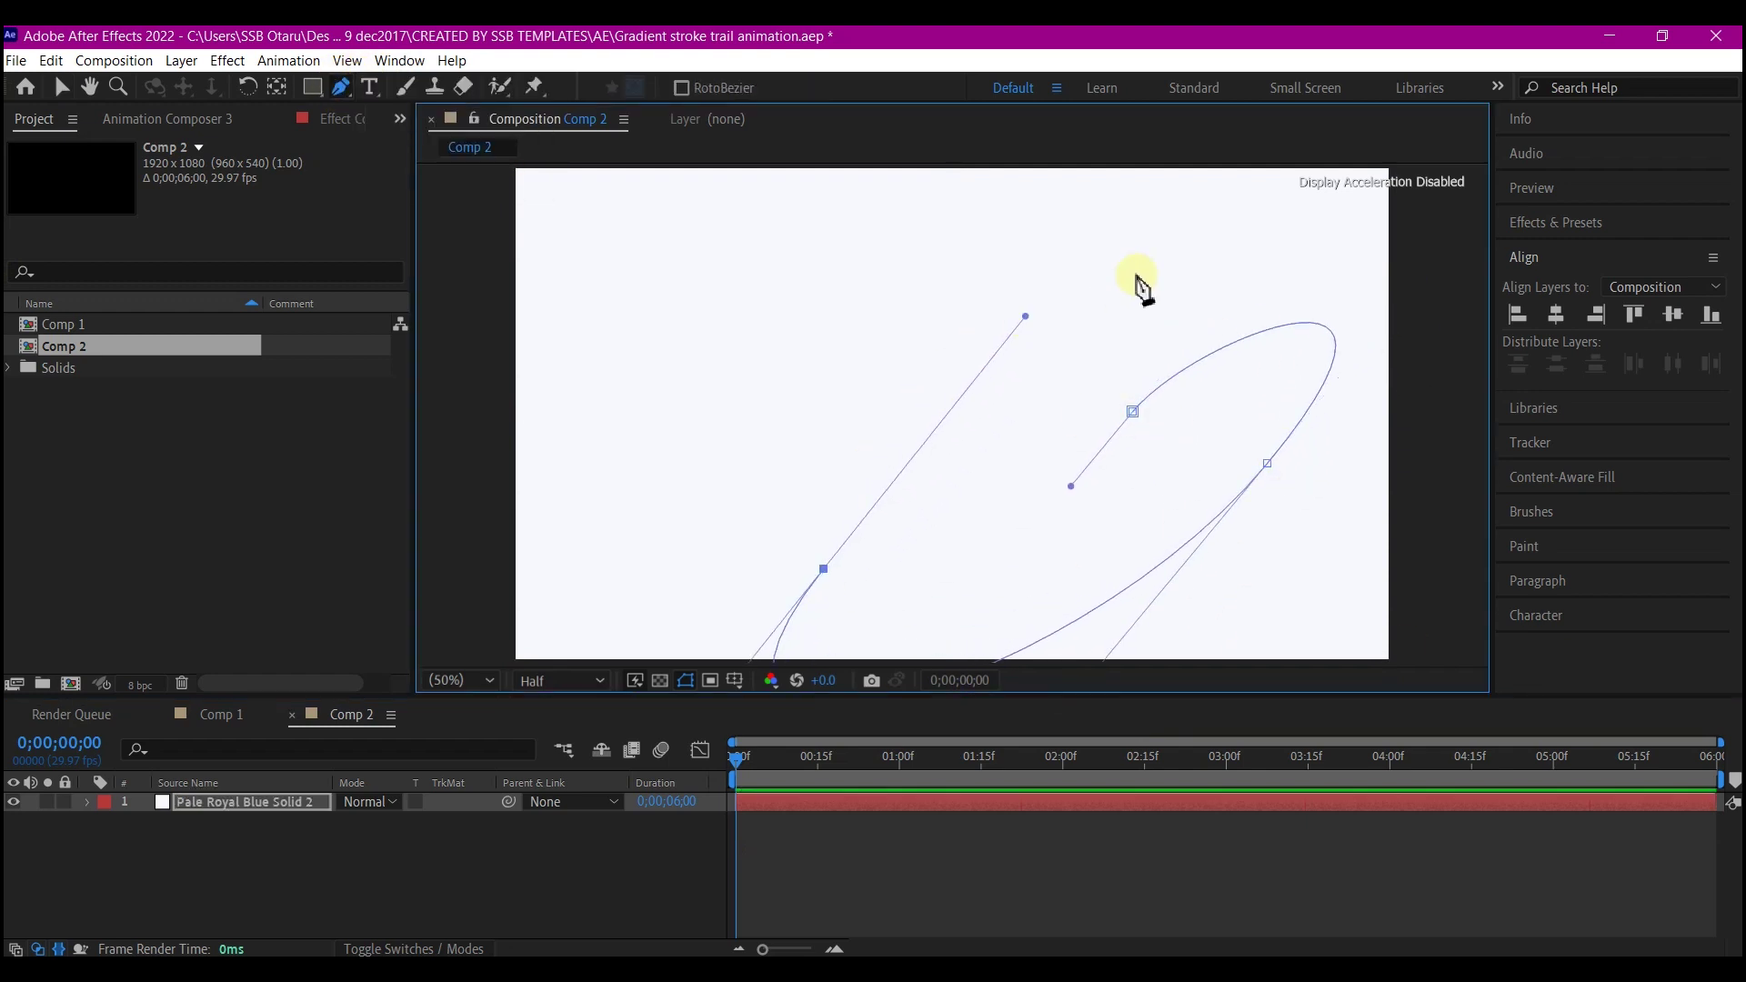
left_click_drag(1169, 221, 1248, 211)
key("comma")
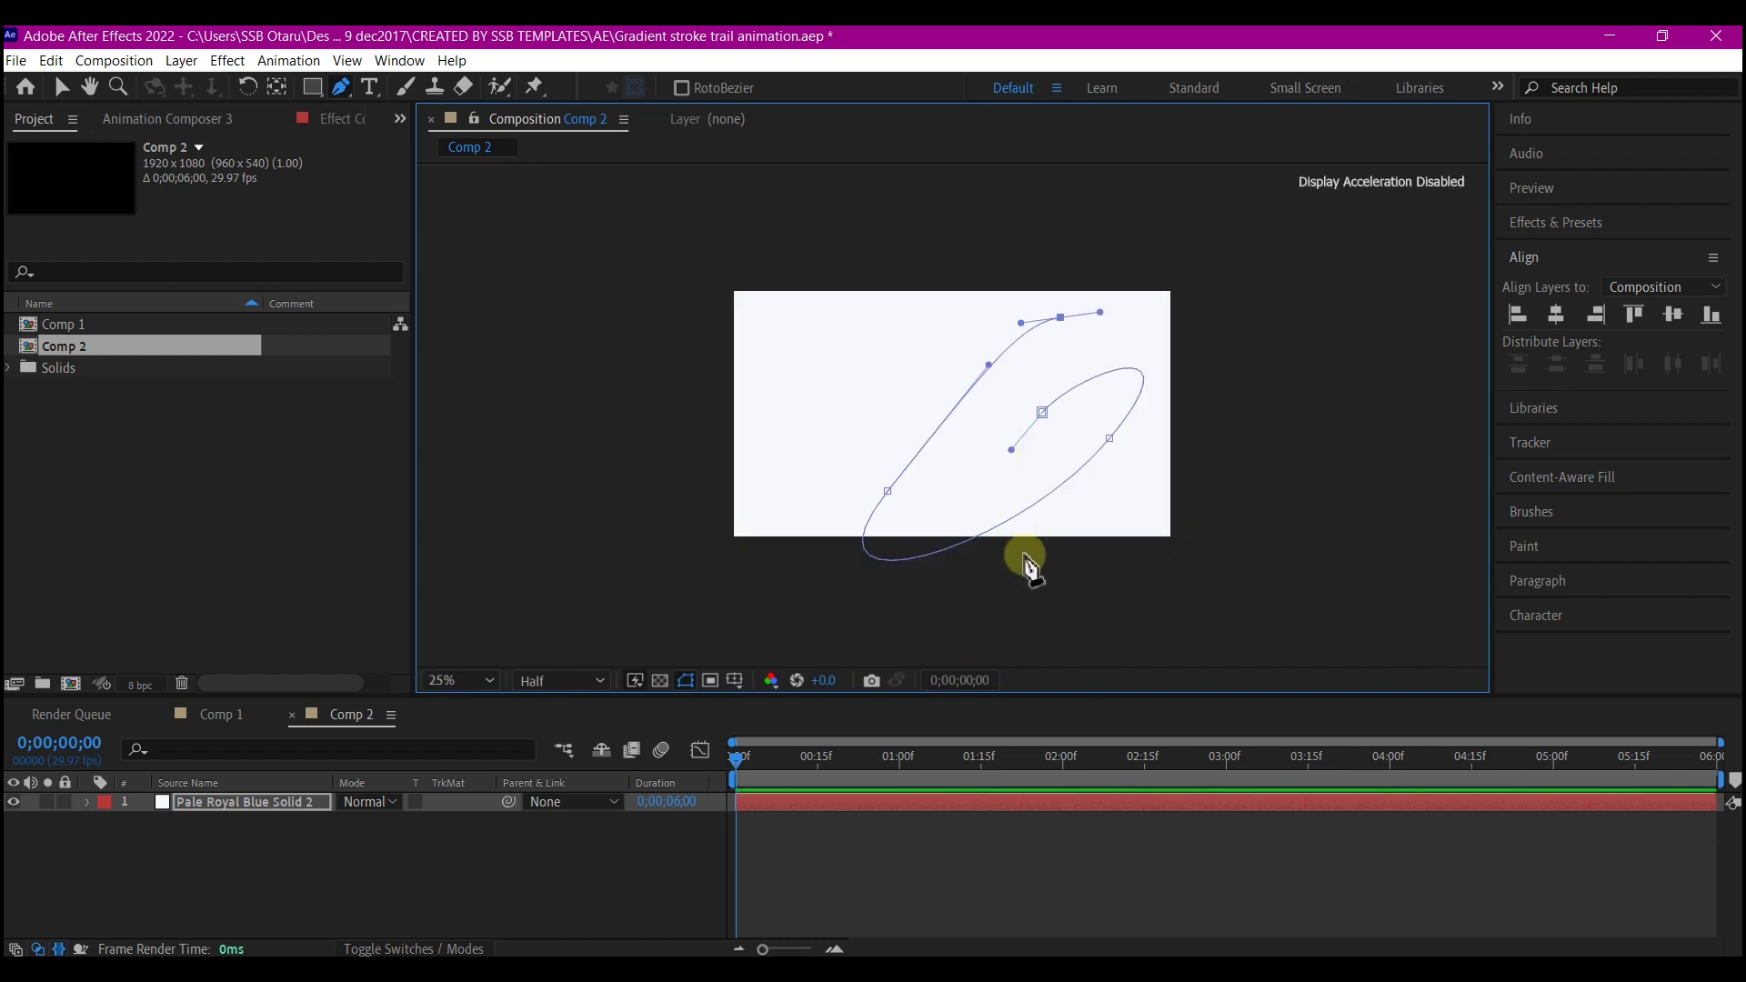
Extend the mask below the comp, loop it at the top, and finish on the left
left_click_drag(990, 593, 889, 553)
left_click_drag(829, 363, 894, 244)
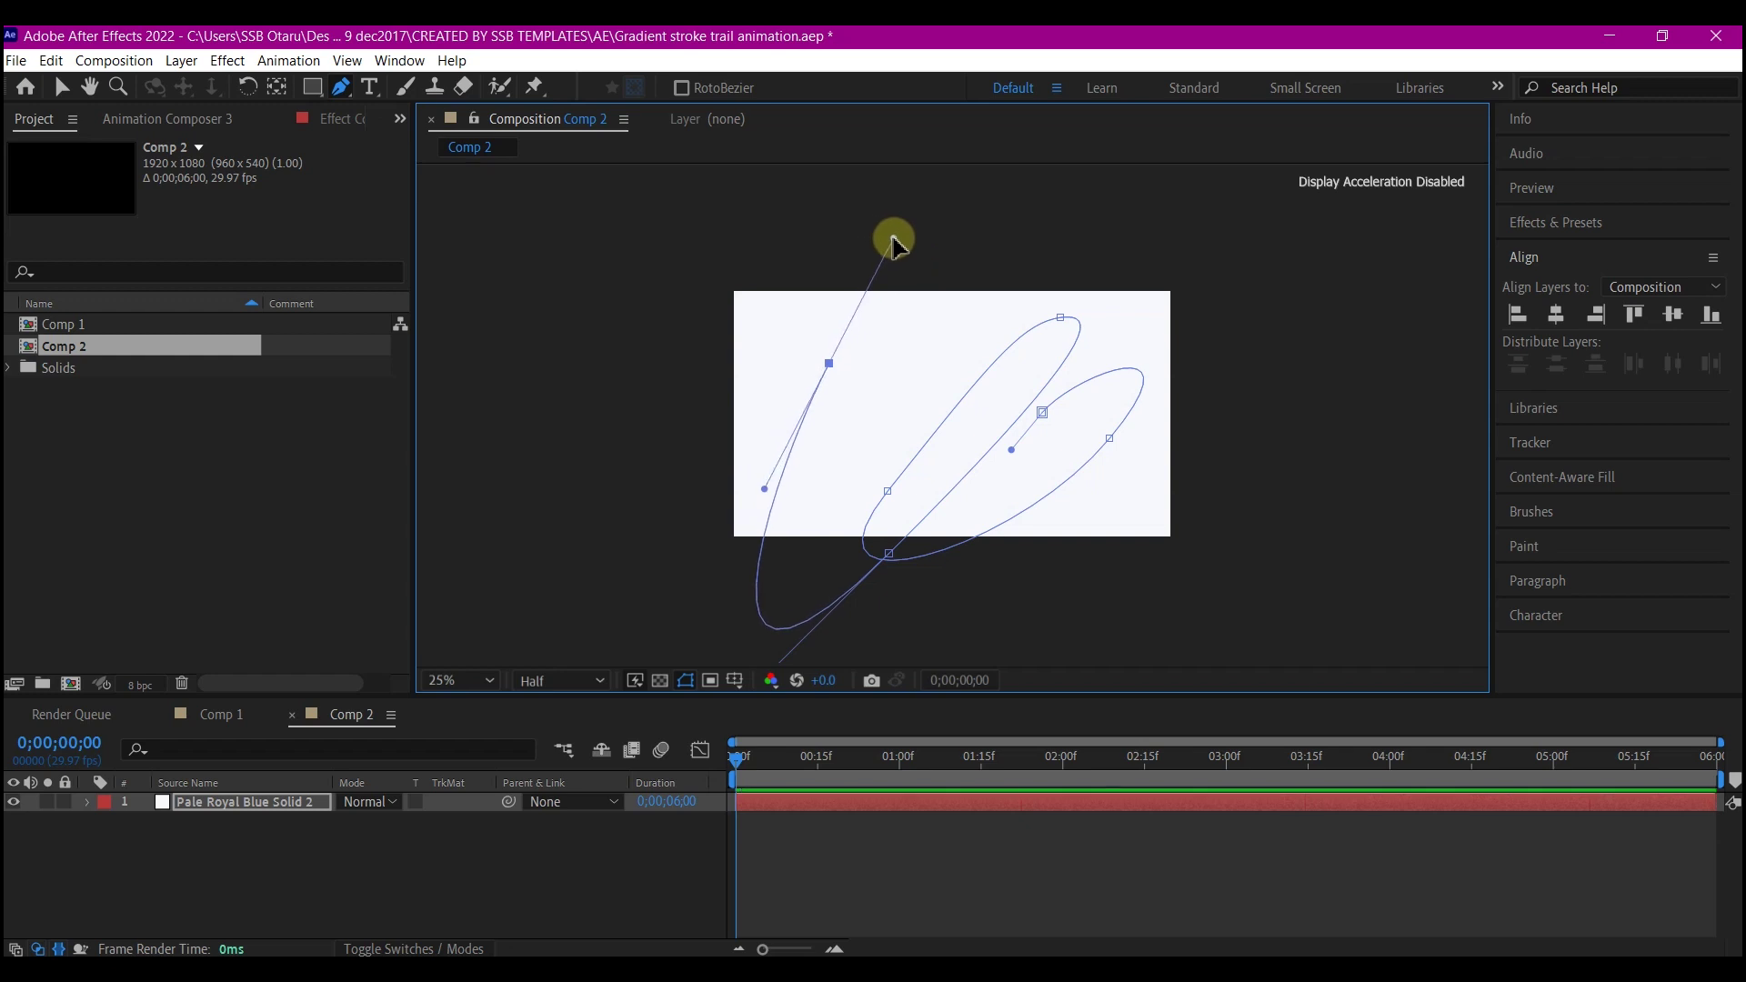
left_click_drag(940, 389, 876, 513)
left_click_drag(886, 377, 955, 318)
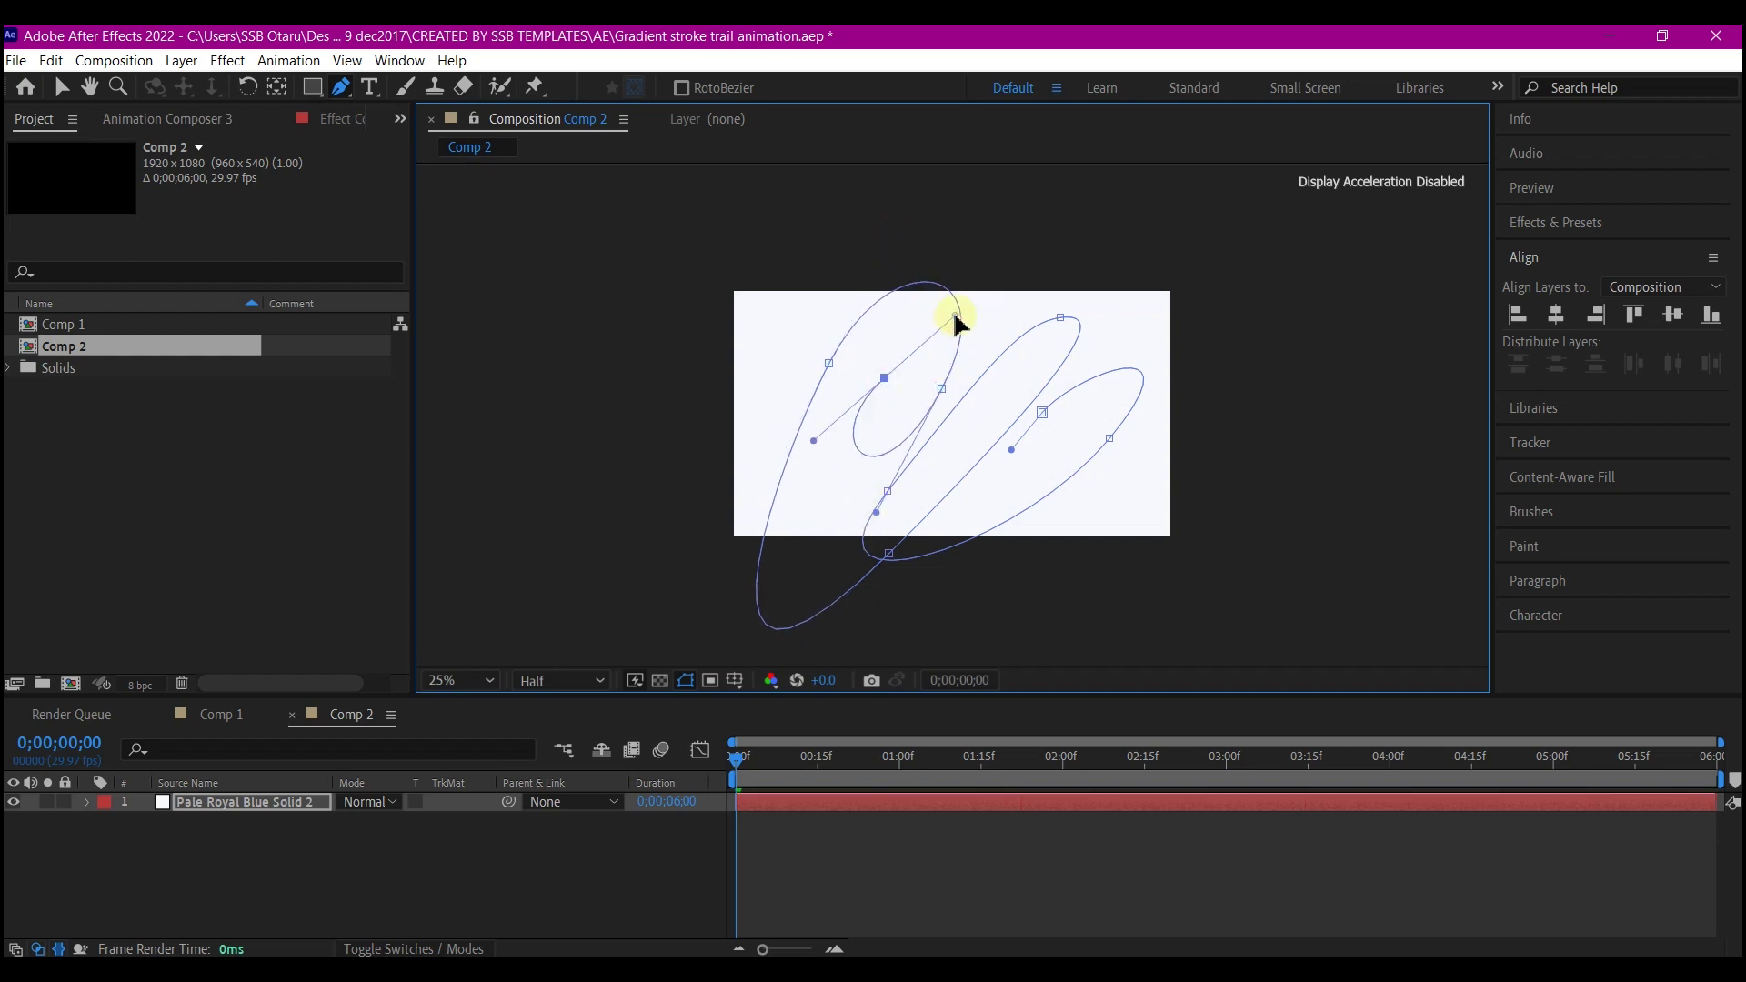
left_click_drag(1030, 468, 915, 621)
left_click_drag(964, 373, 1058, 282)
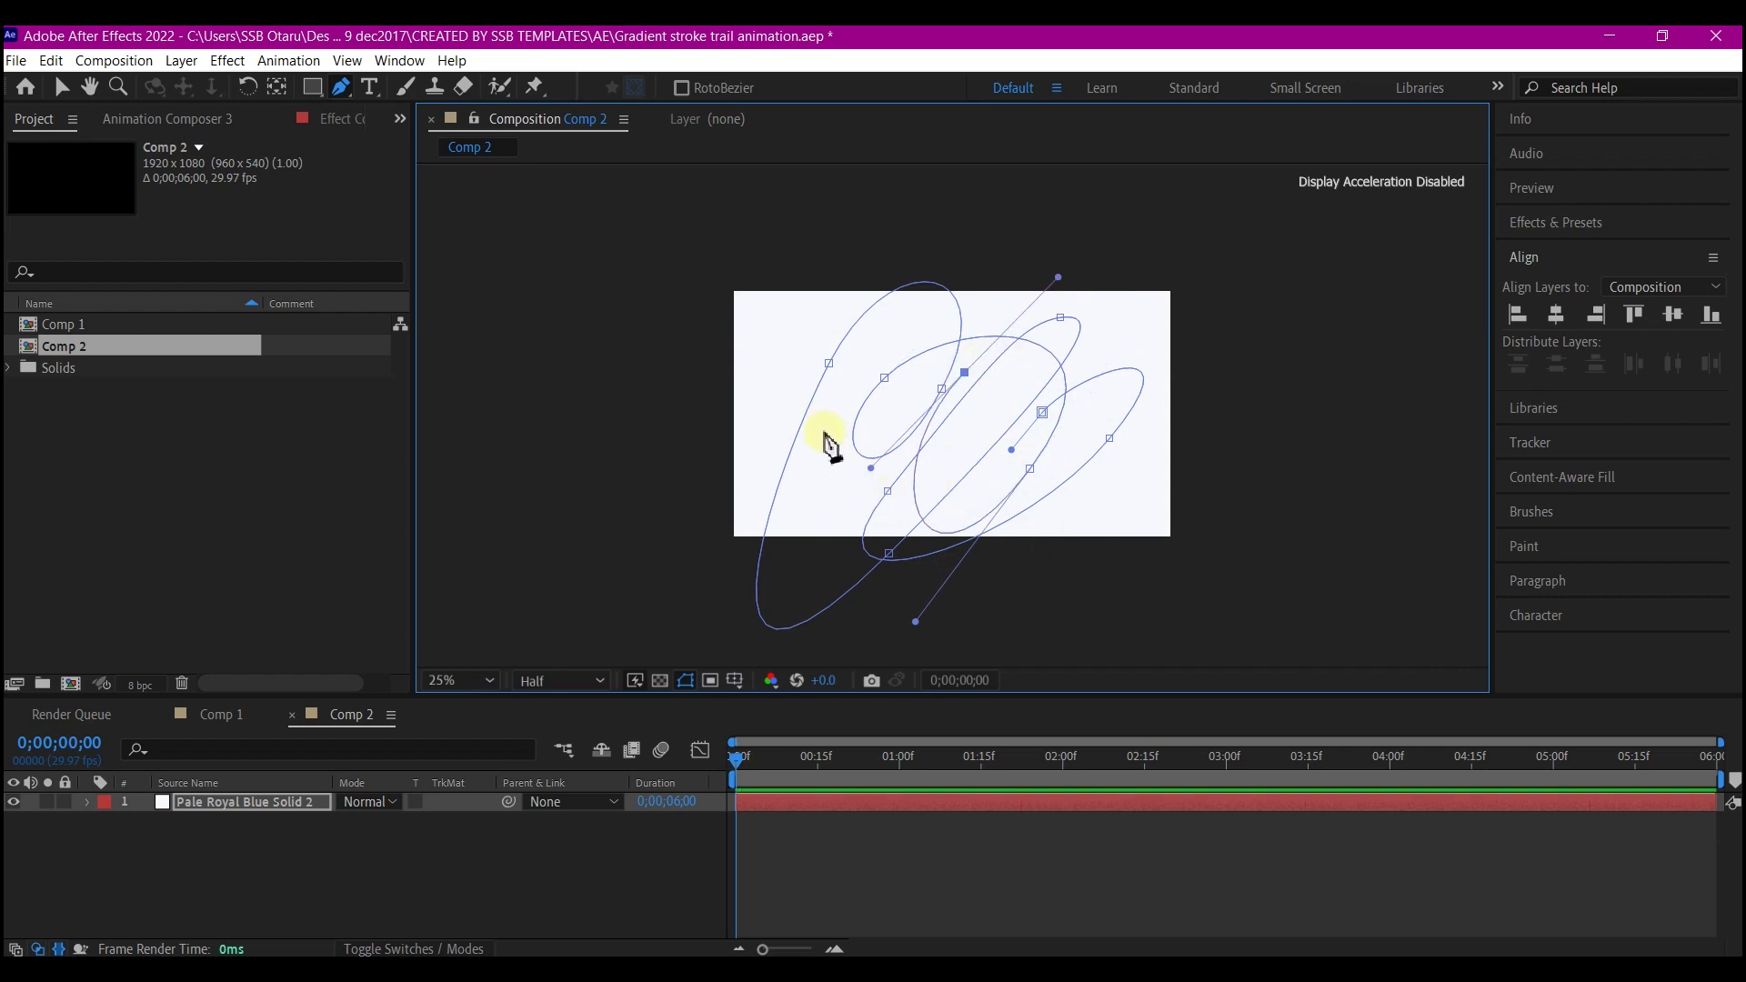
left_click_drag(824, 433, 705, 204)
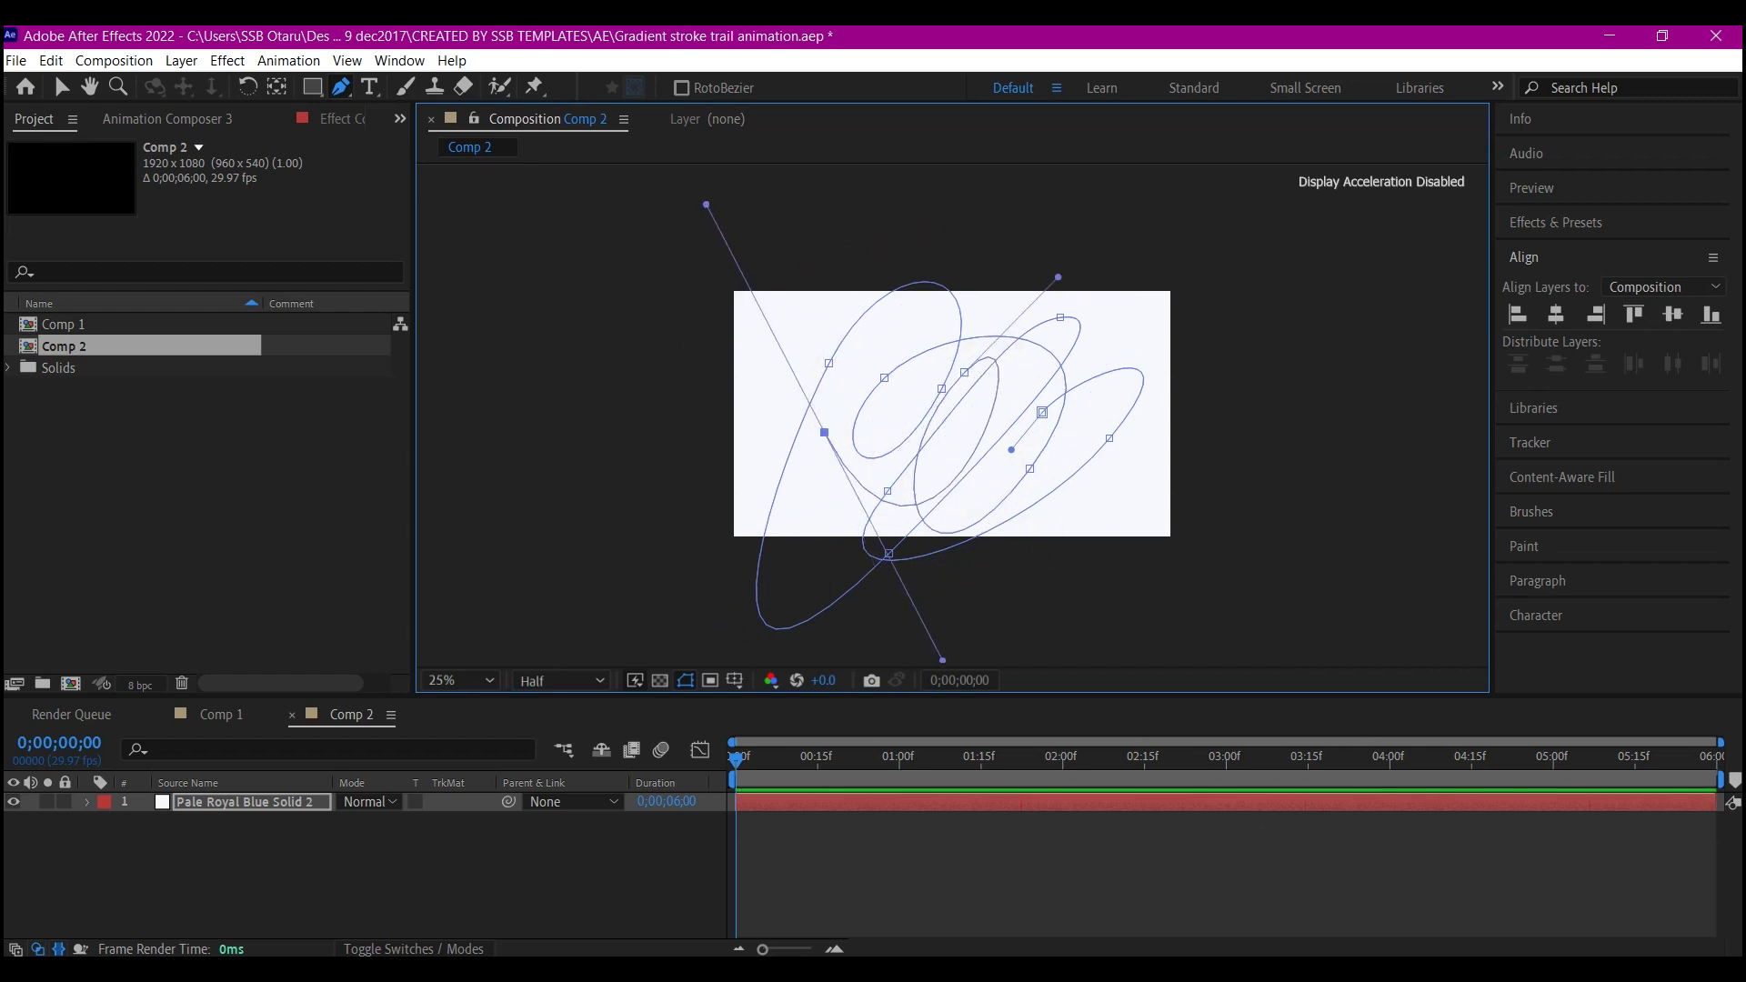
left_click(61, 86)
left_click(459, 681)
left_click(463, 291)
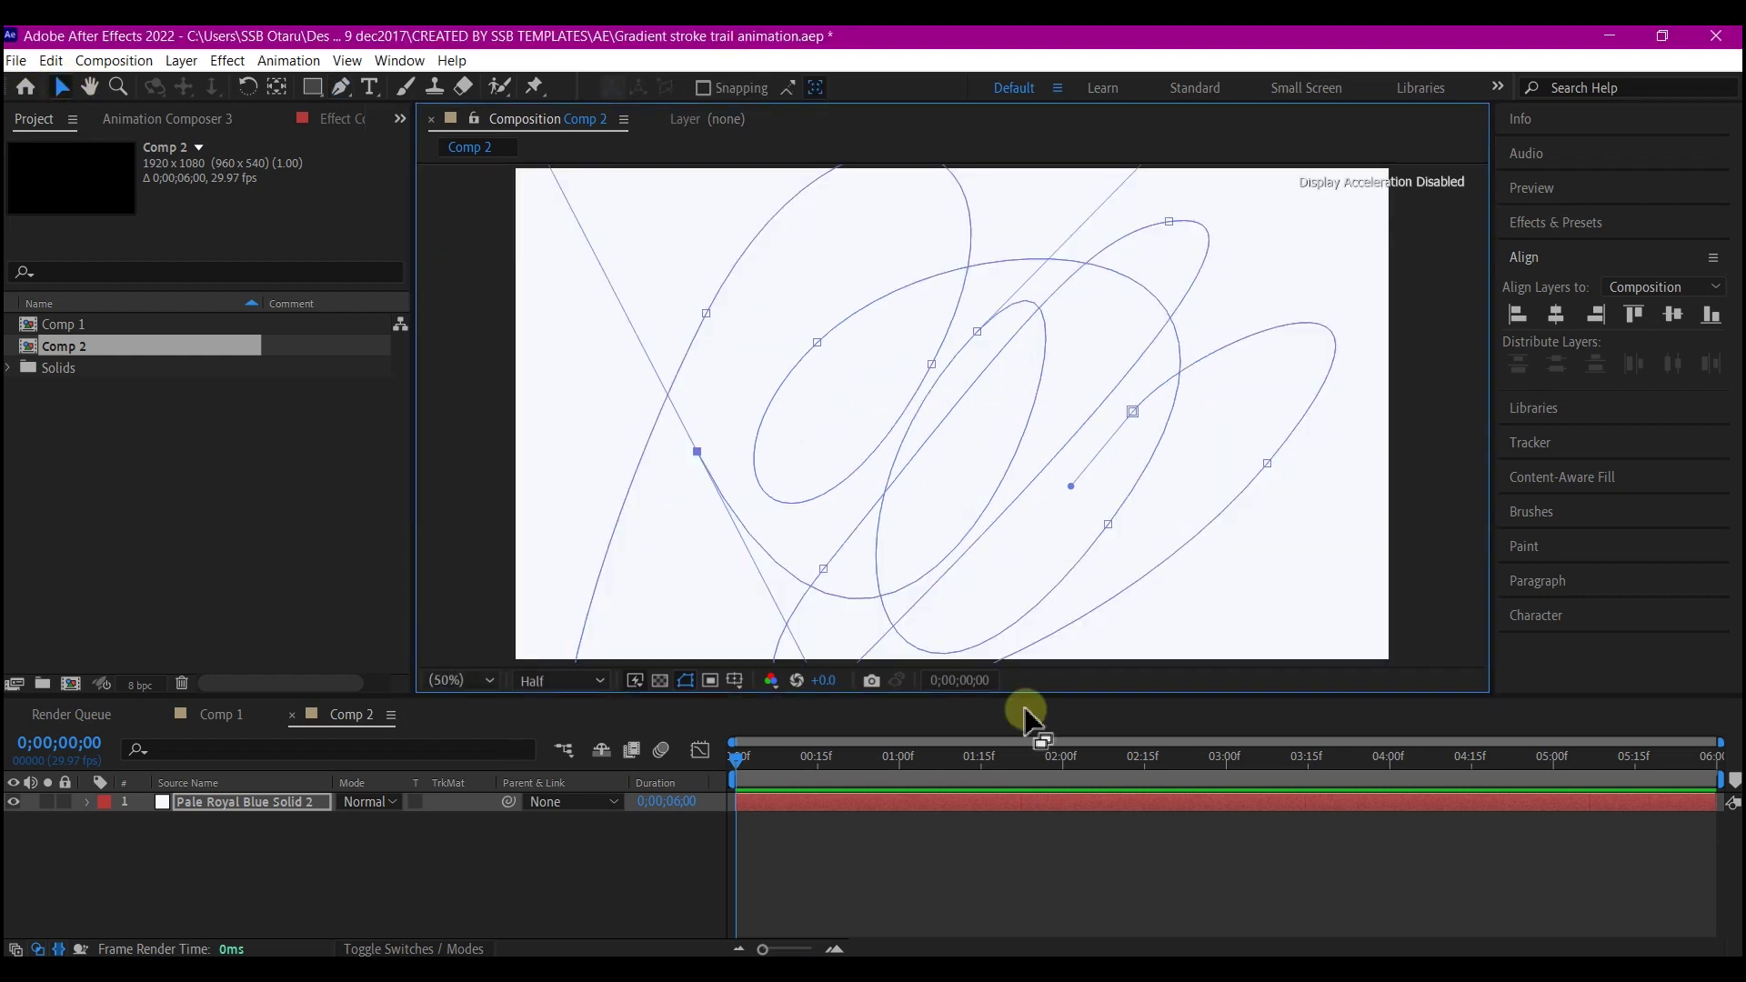
Apply the Thicc Stroke effect to the solid by searching 'thicc' in FX Console
left_click(1010, 801)
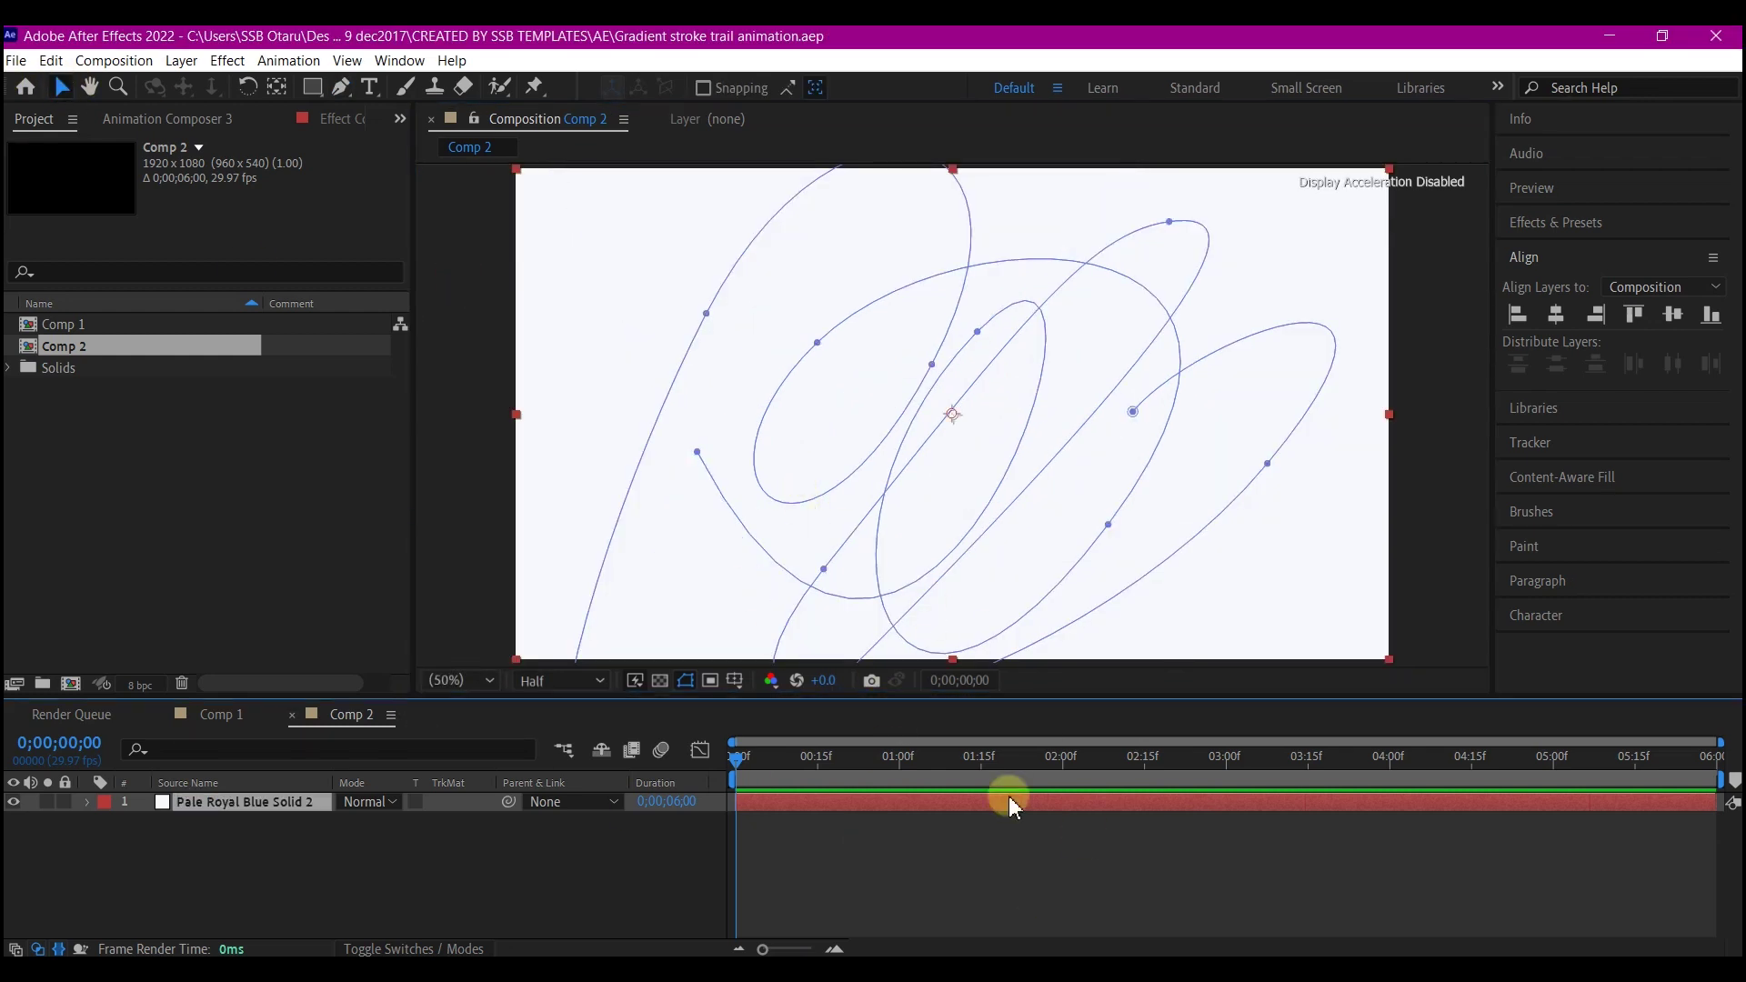
key("ctrl+space")
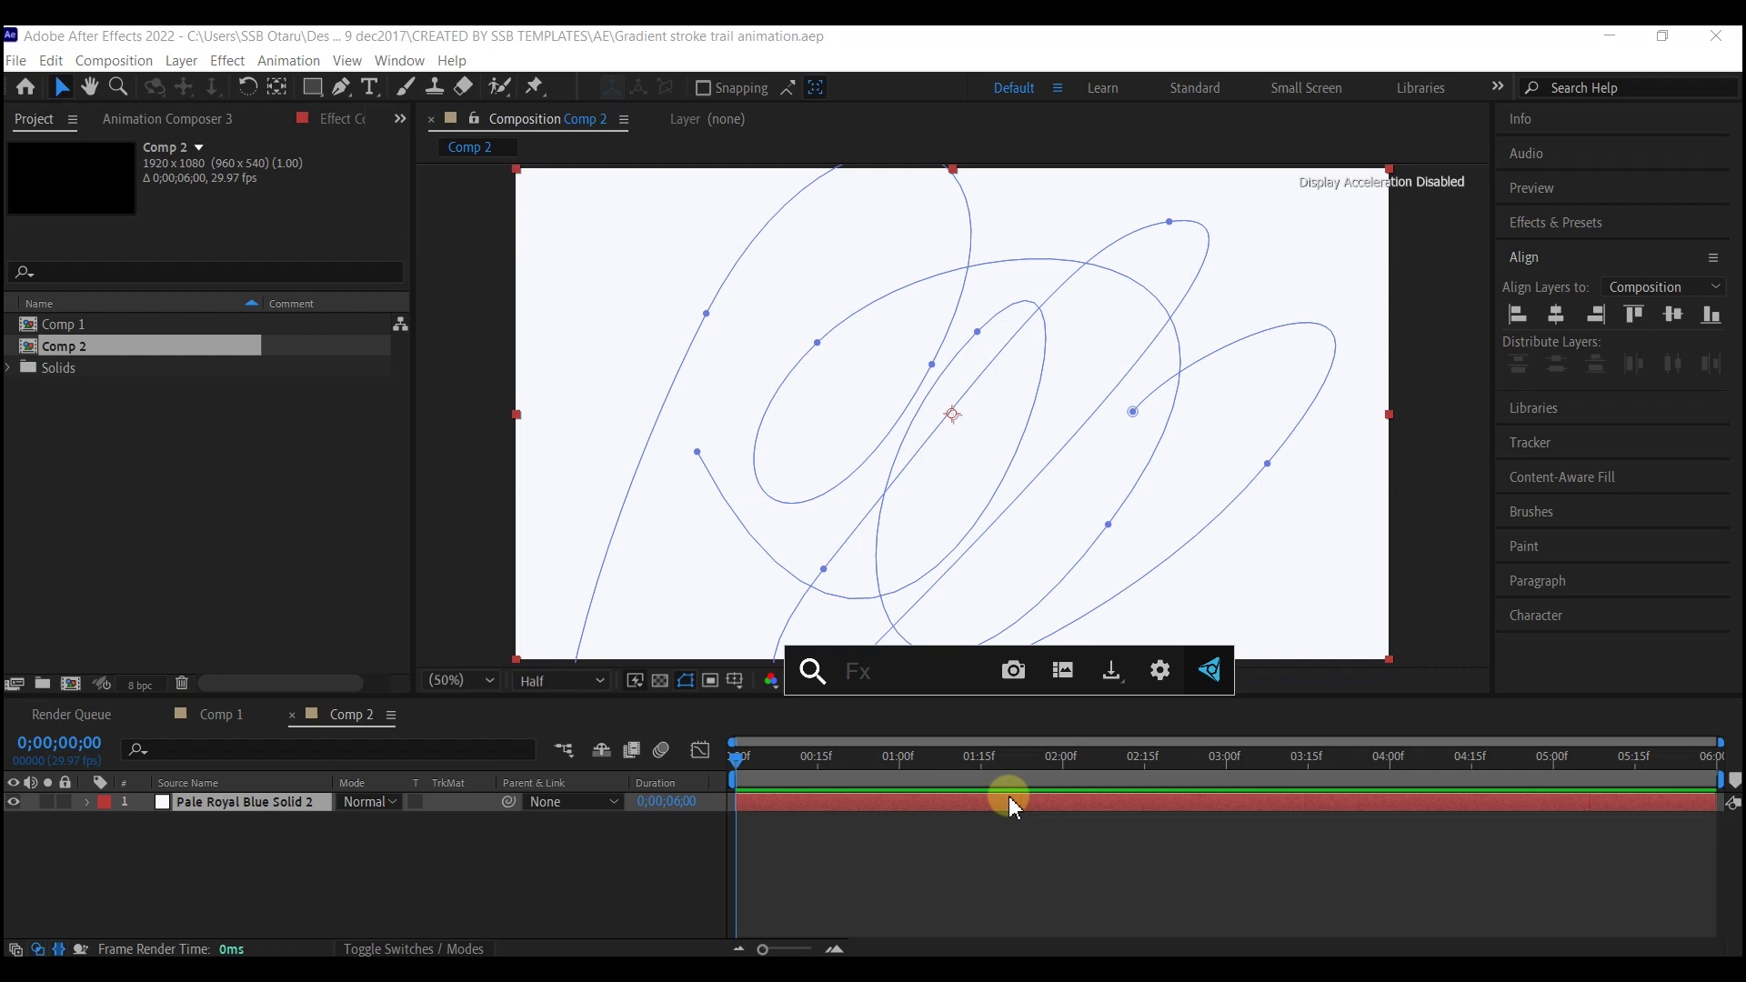
type("thicc")
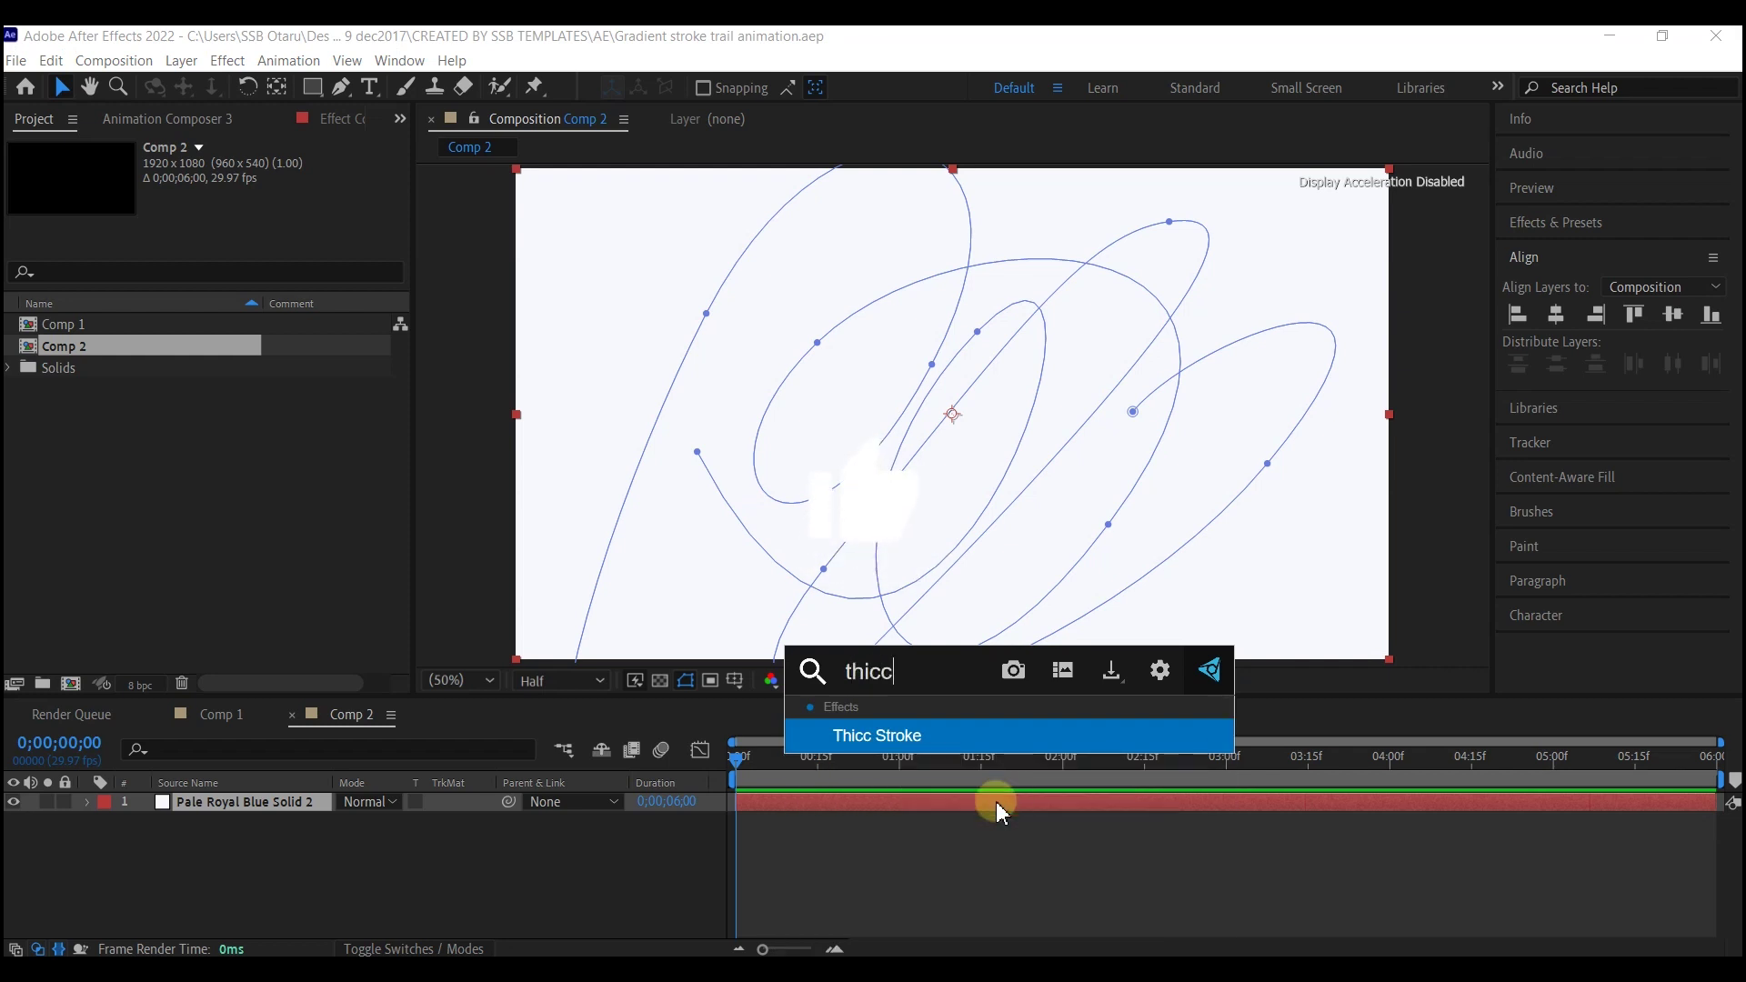
left_click(891, 735)
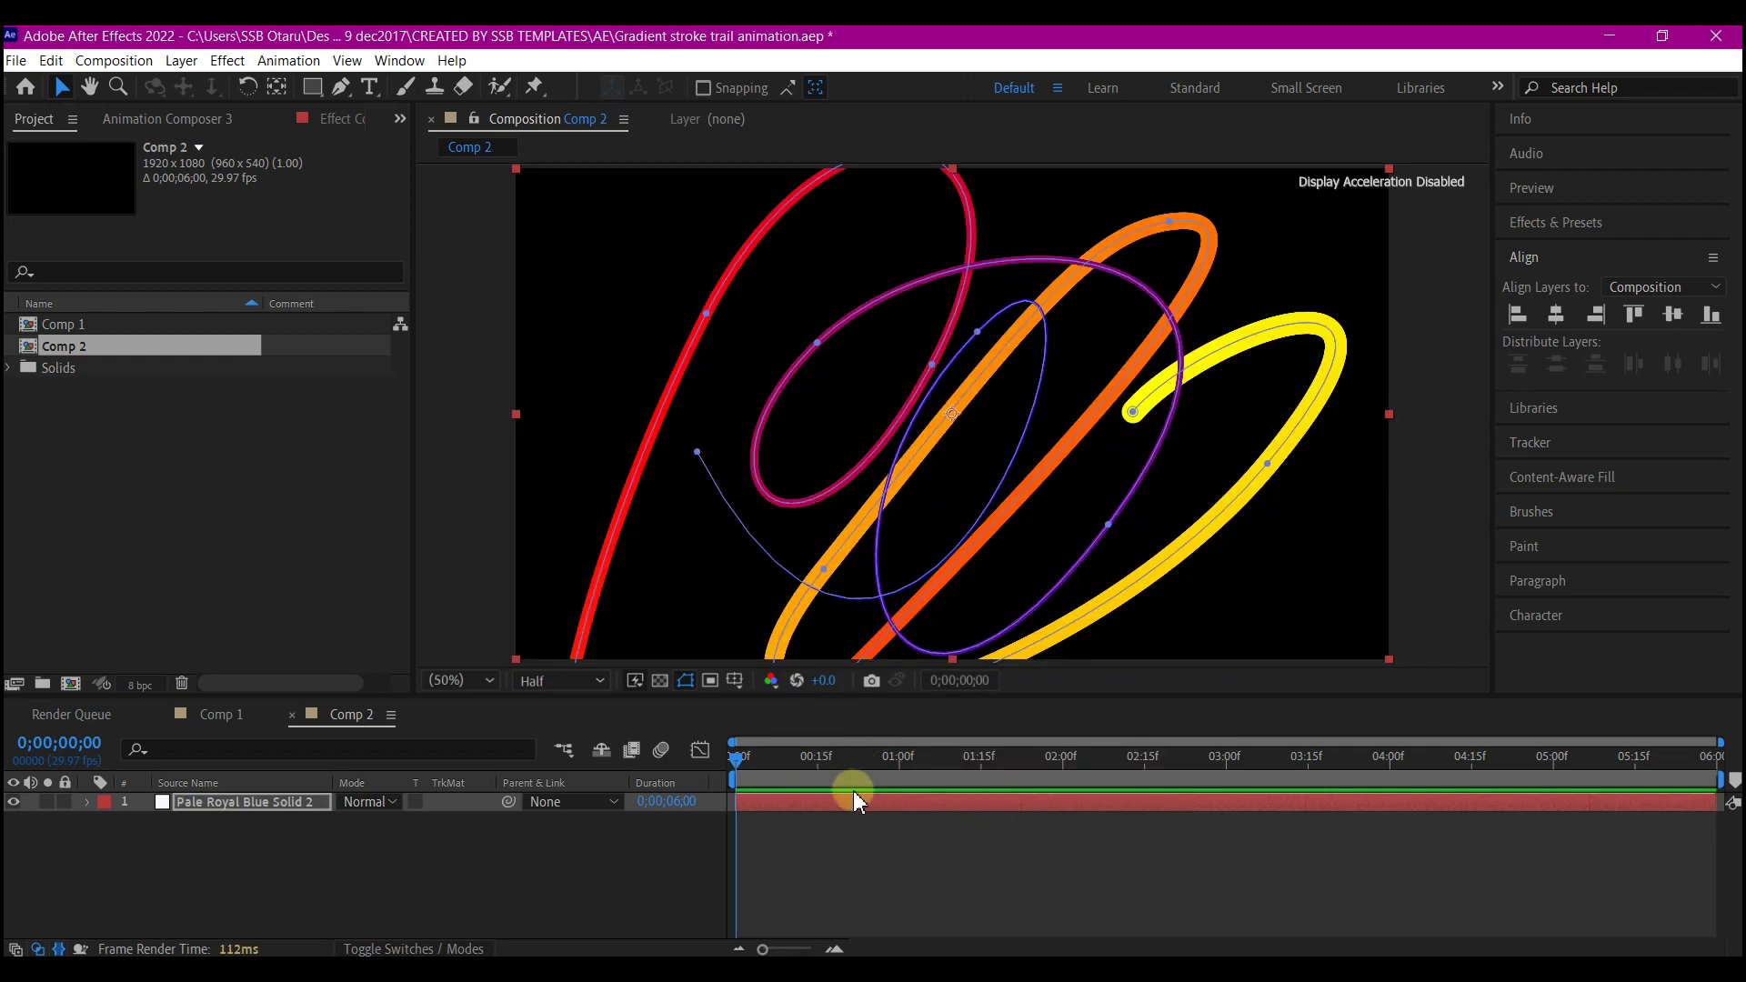
left_click(867, 803)
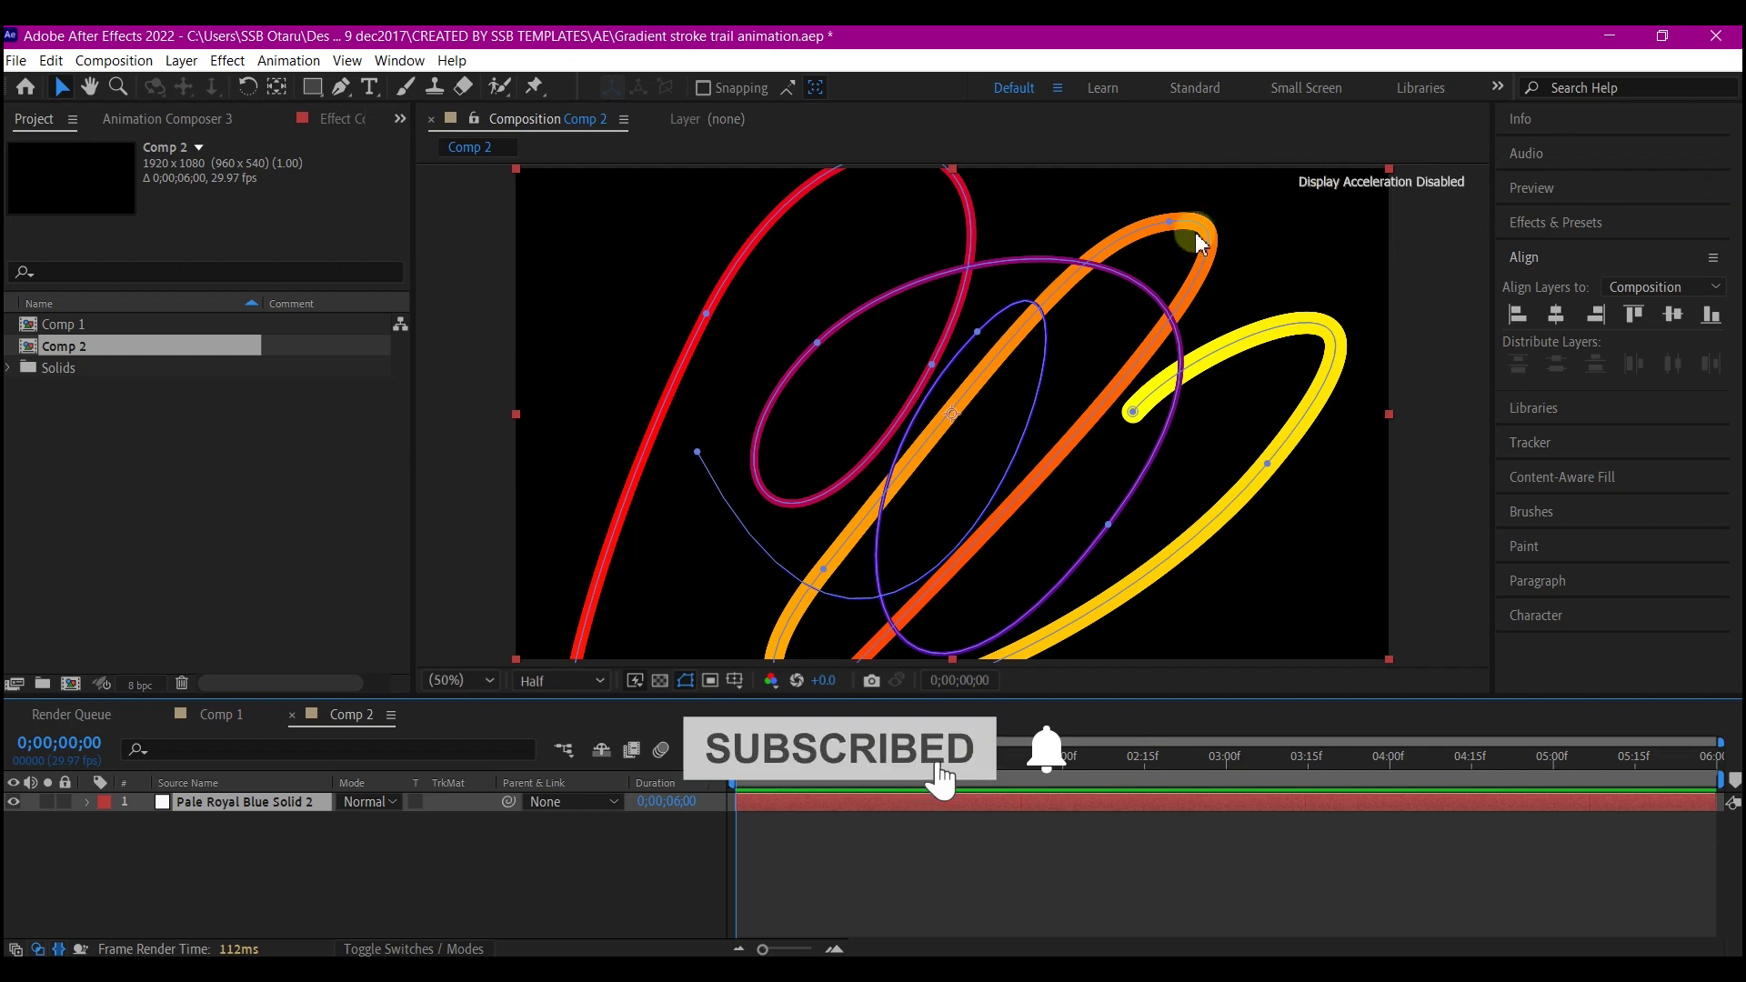
left_click(400, 120)
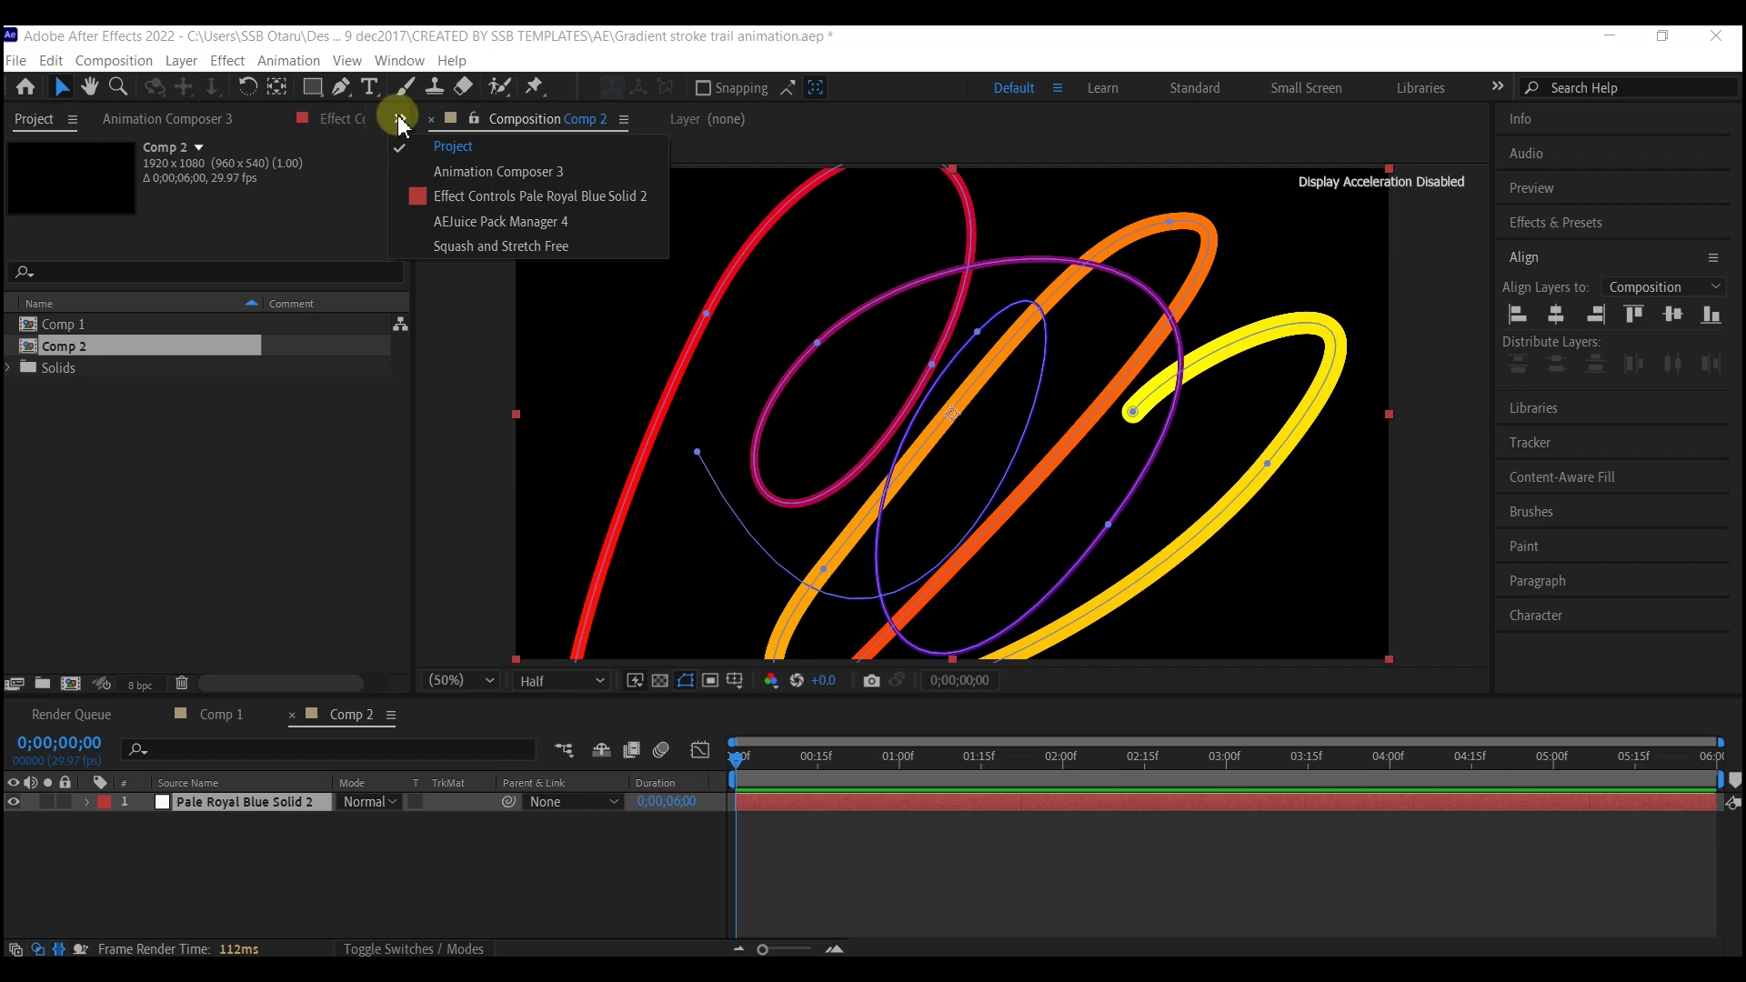
left_click(261, 454)
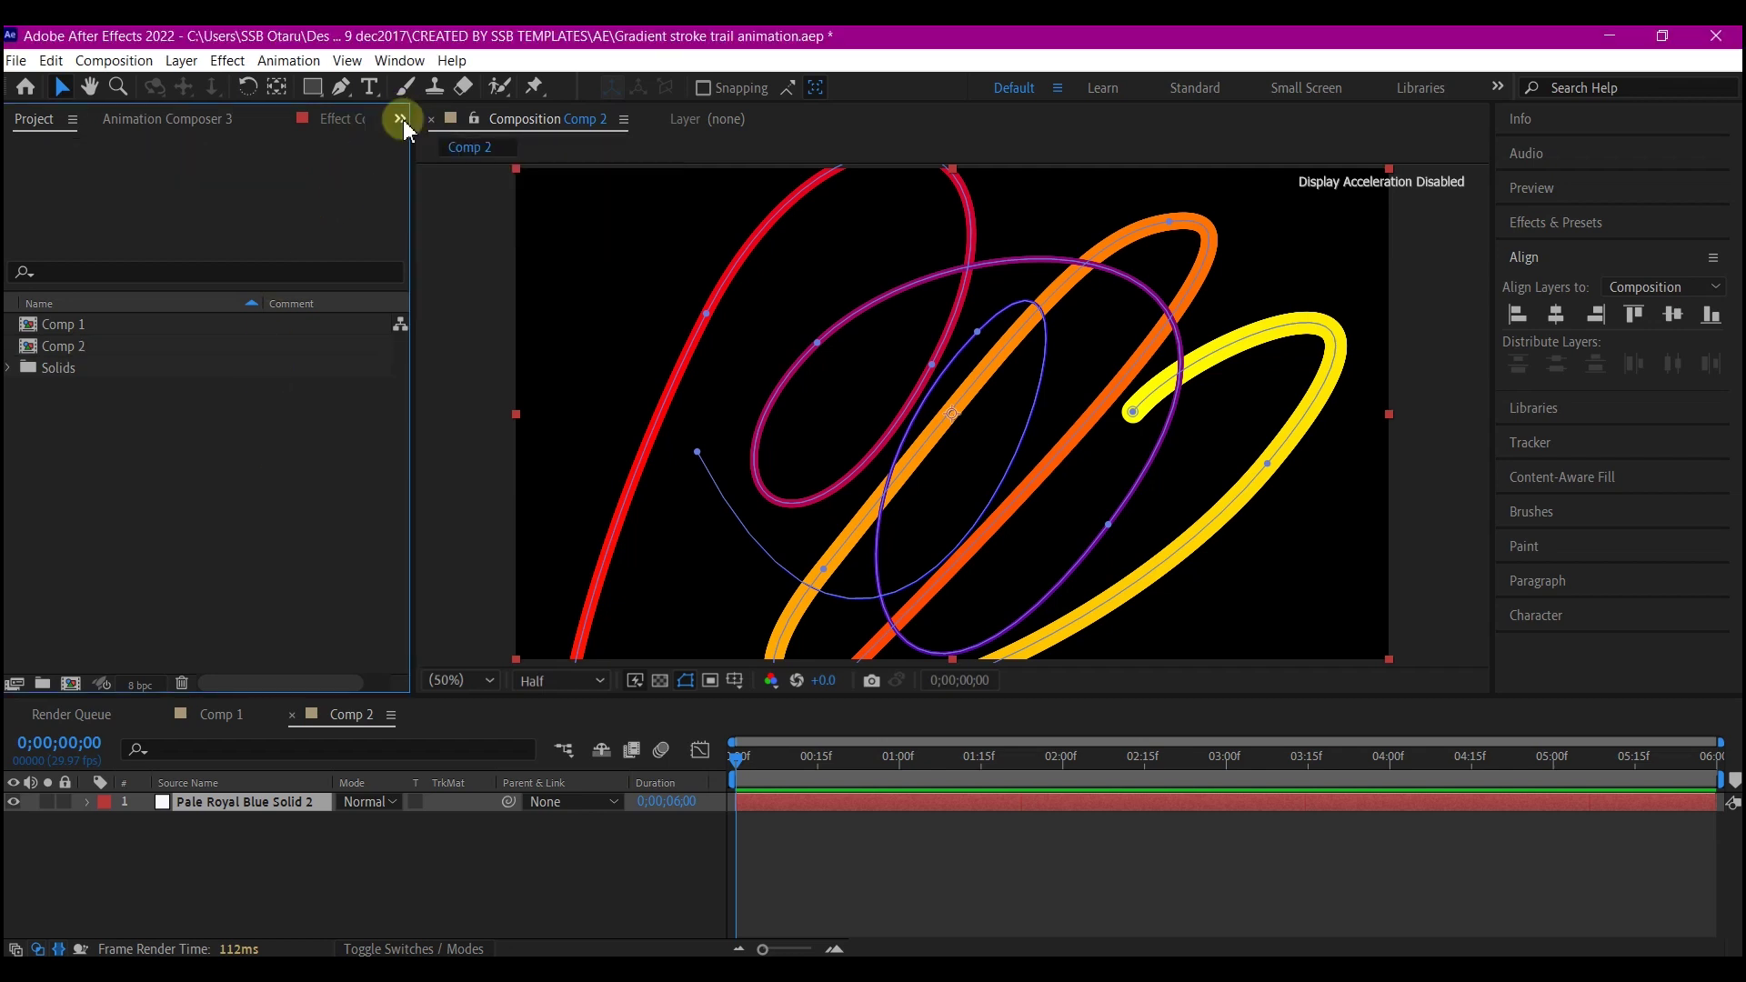
In Effect Controls, set Thicc Stroke Width Start to 5.8 and Width End to 50.0
left_click(400, 119)
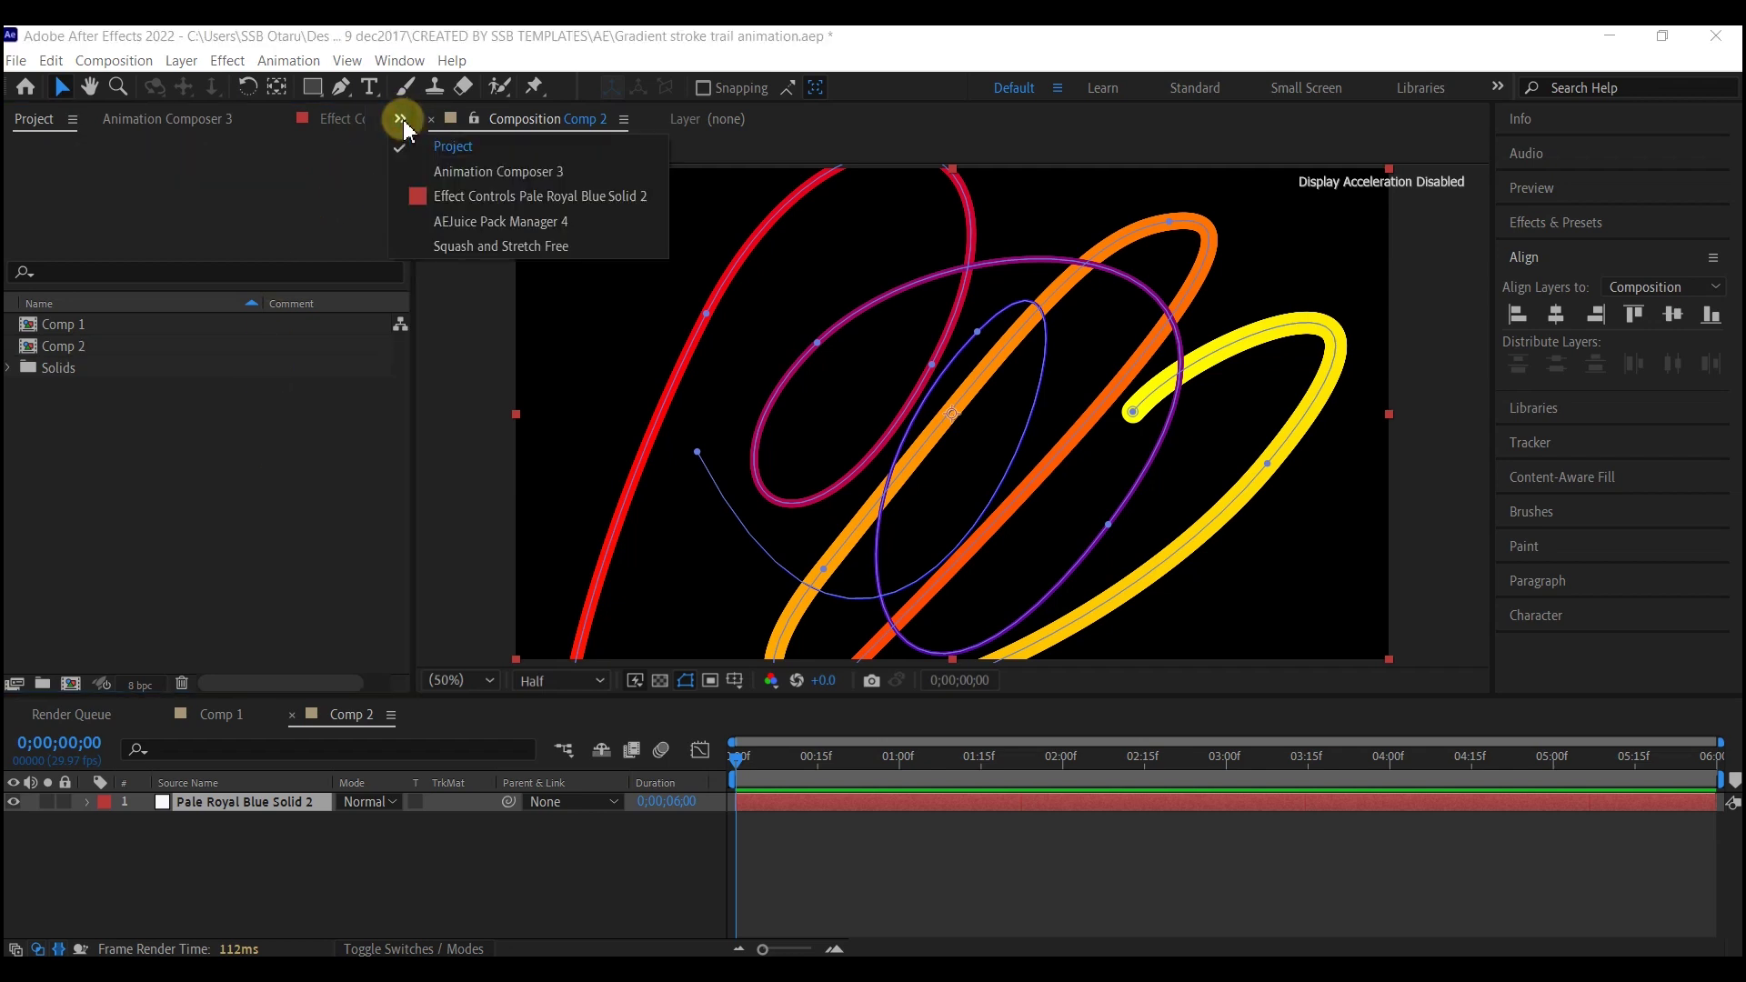
left_click(499, 198)
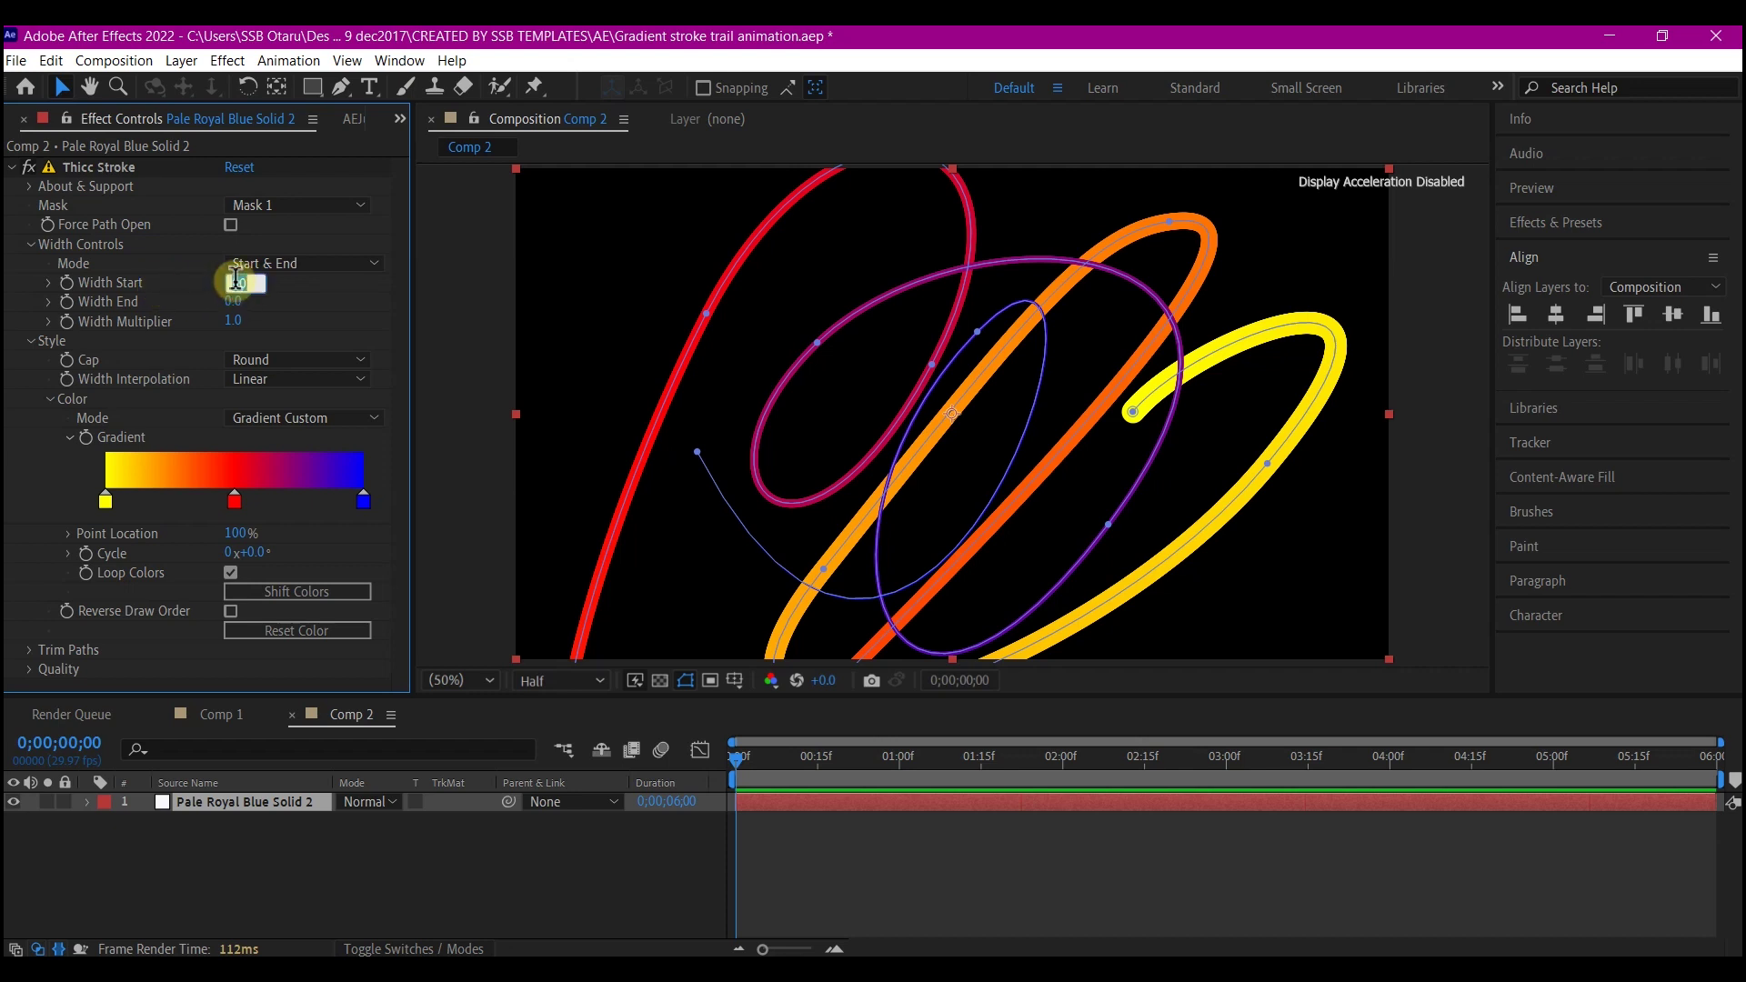
key("Return")
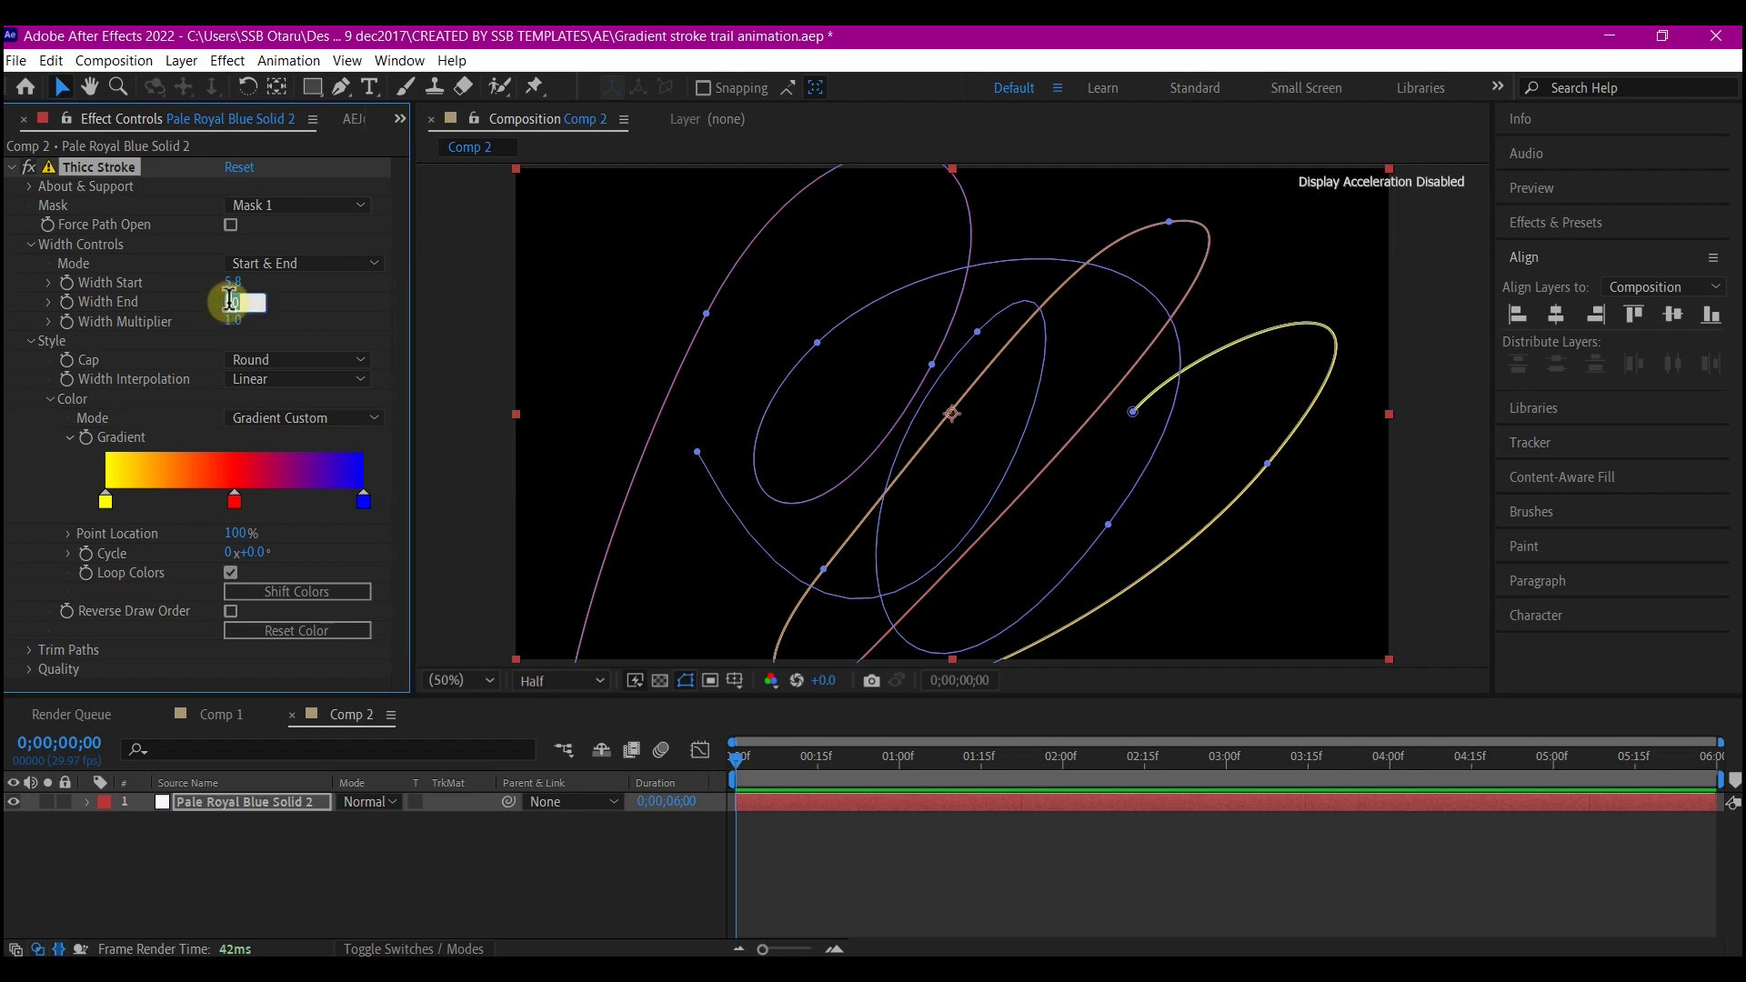
key("Return")
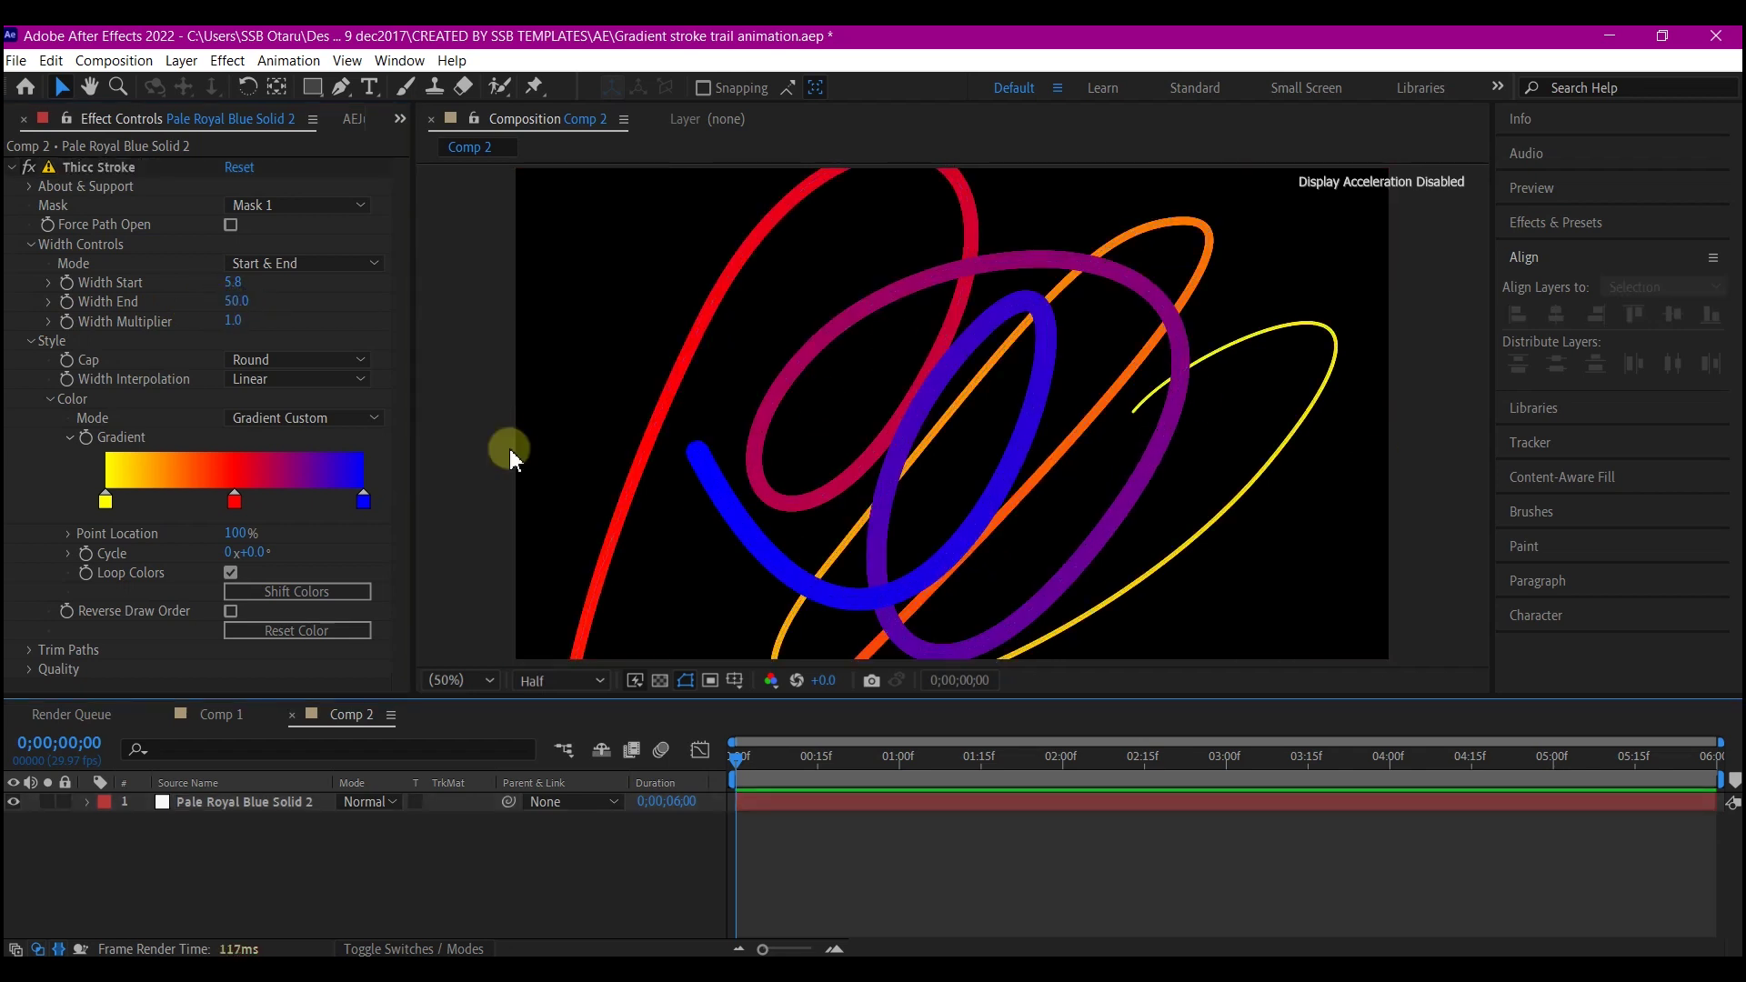
left_click(233, 491)
left_click(186, 488)
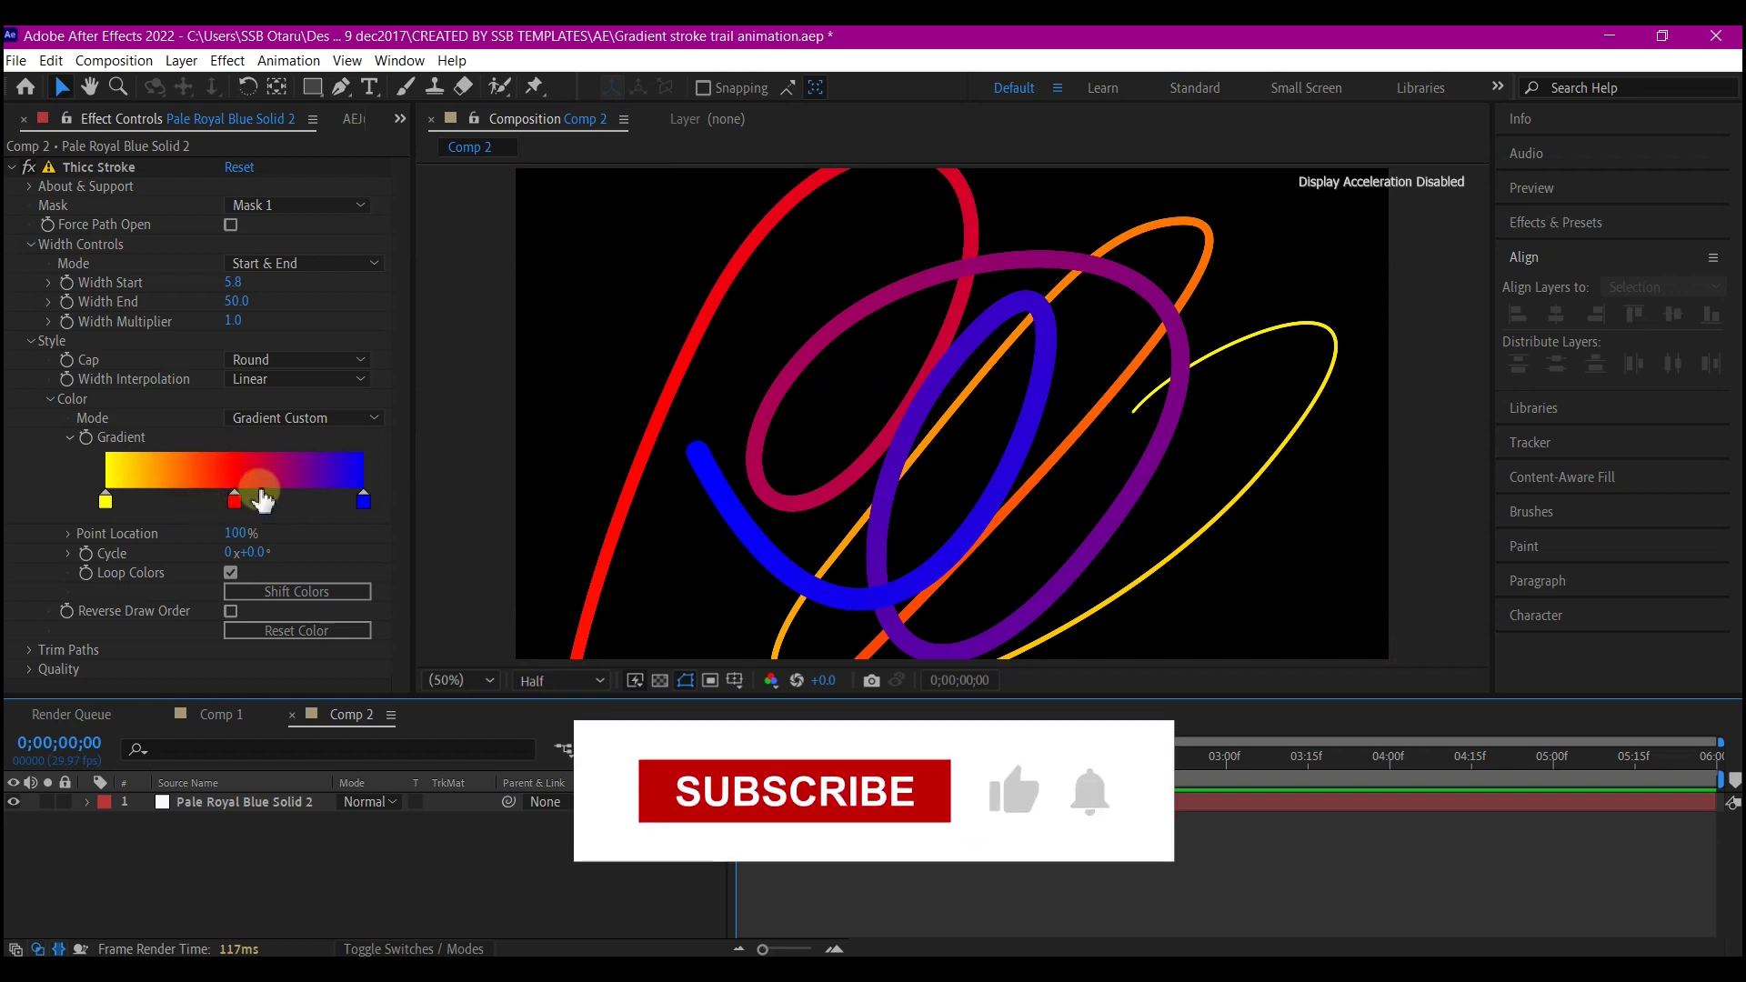
Keyframe Trim Paths Start at 0% and End at 100% at 0;00;04;27
left_click(29, 649)
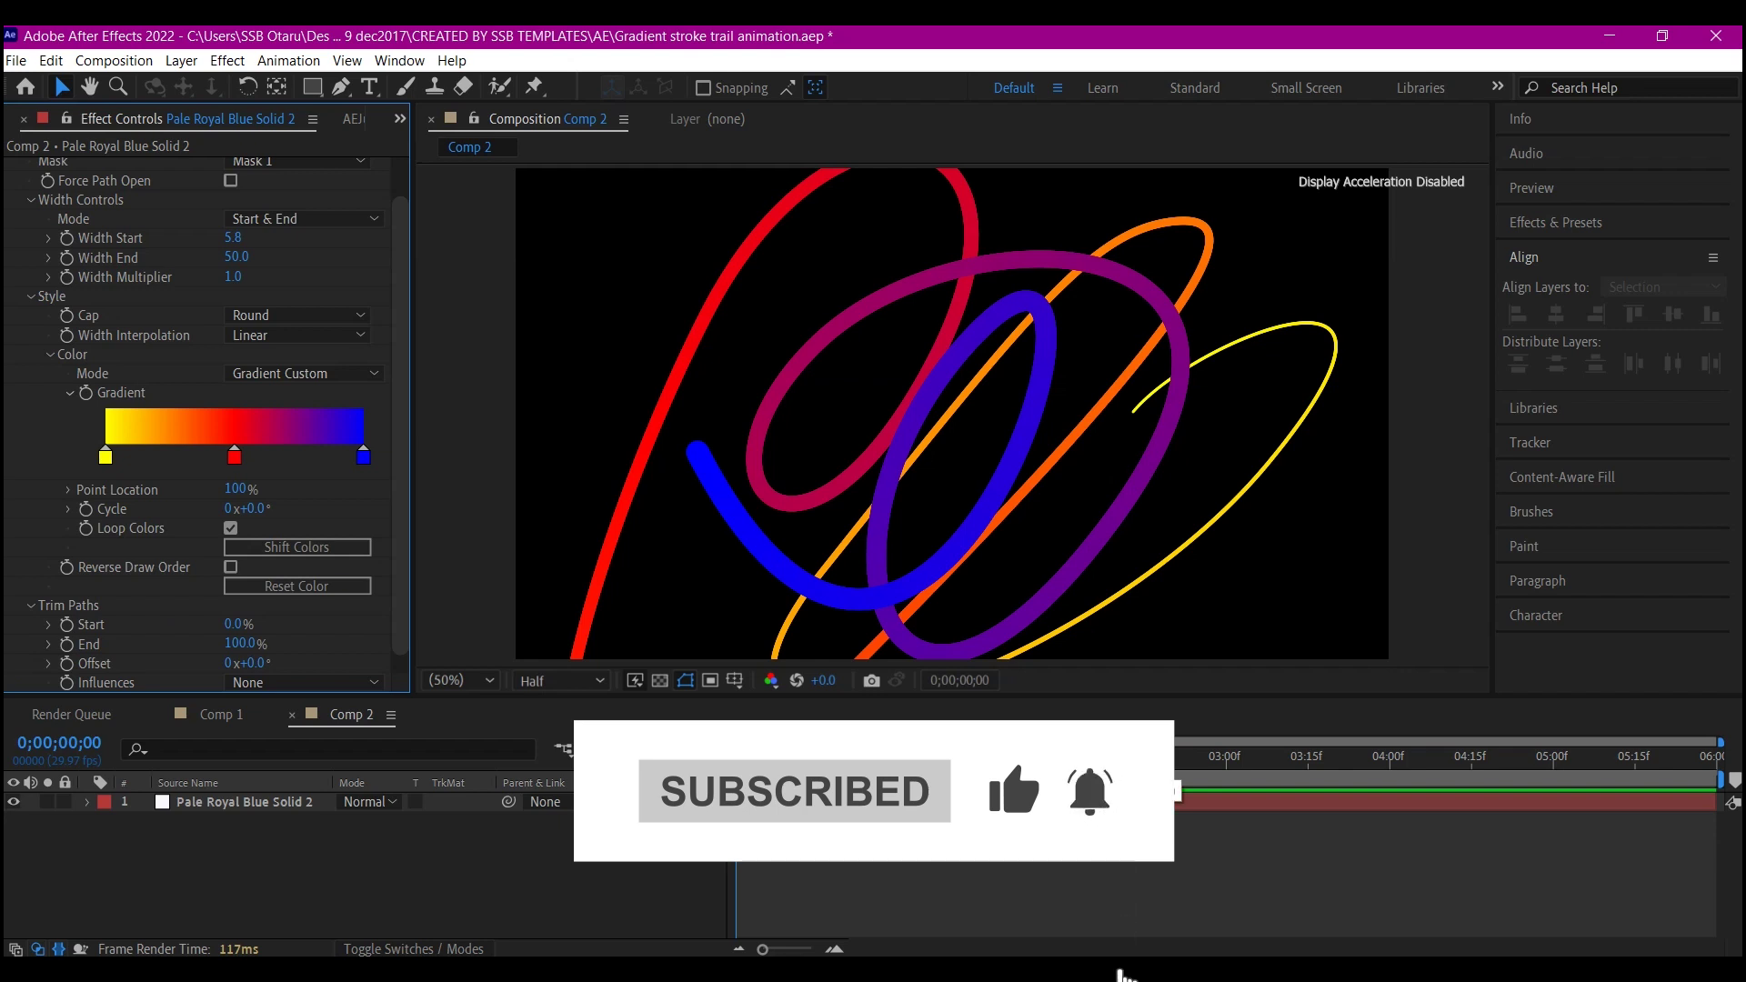
left_click(1539, 759)
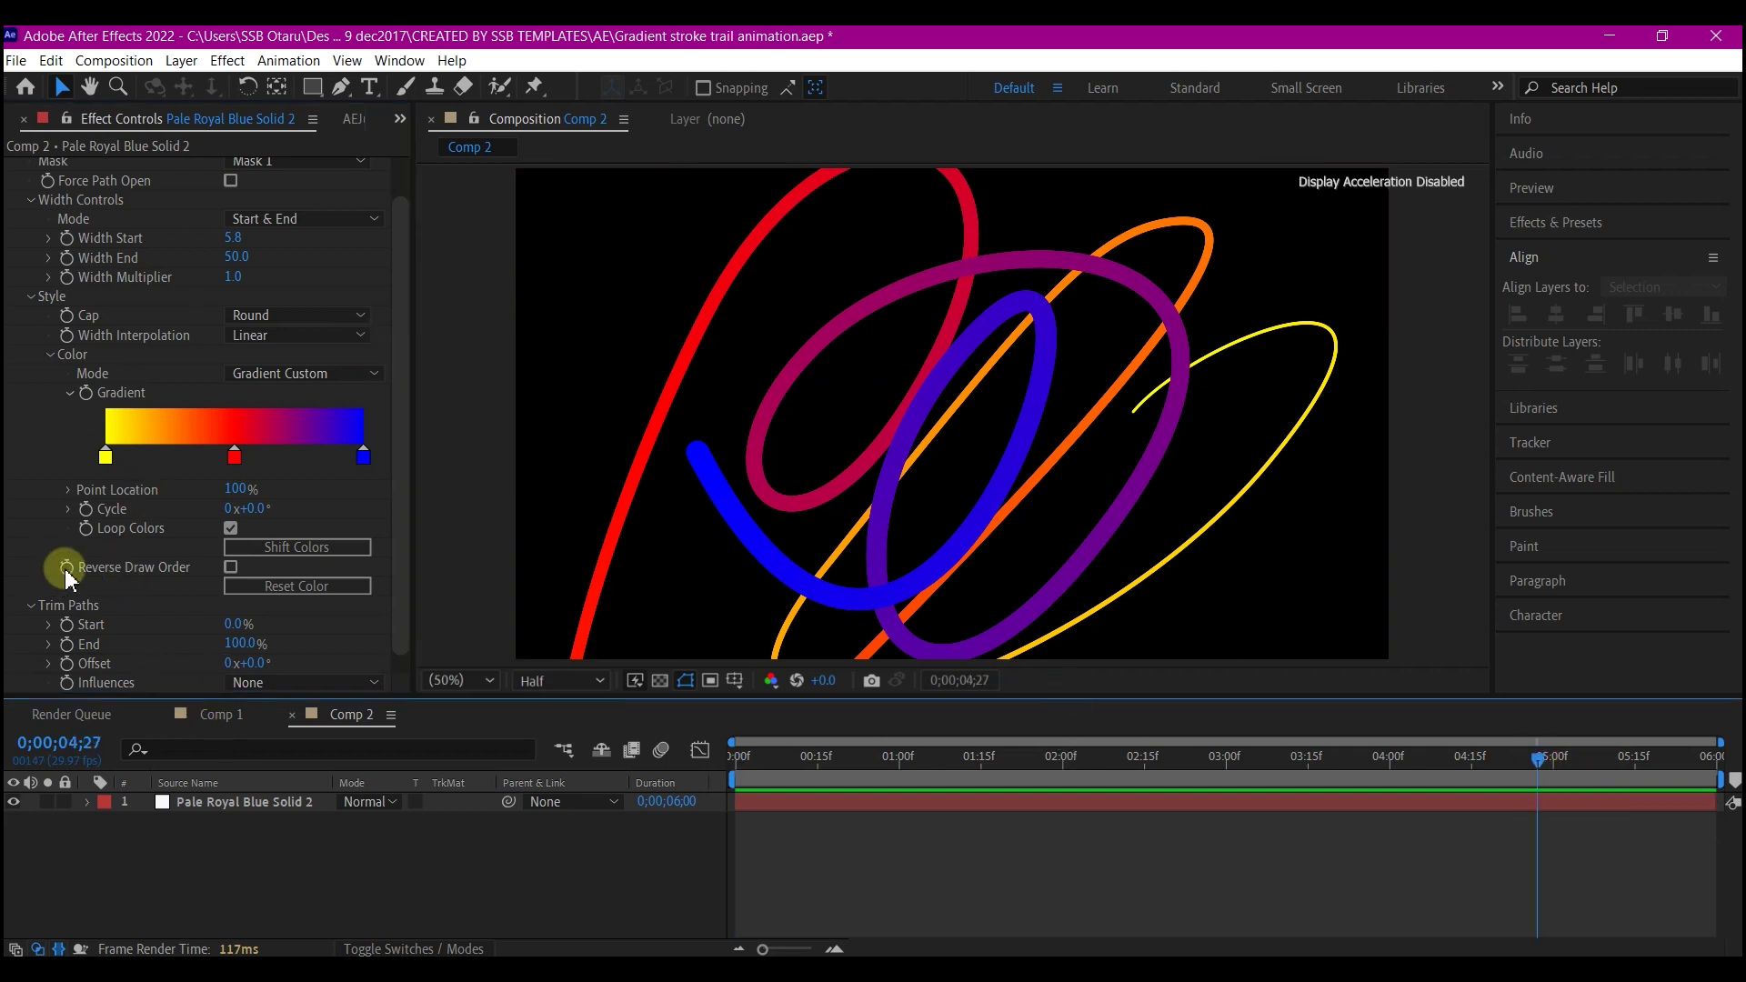
left_click(68, 648)
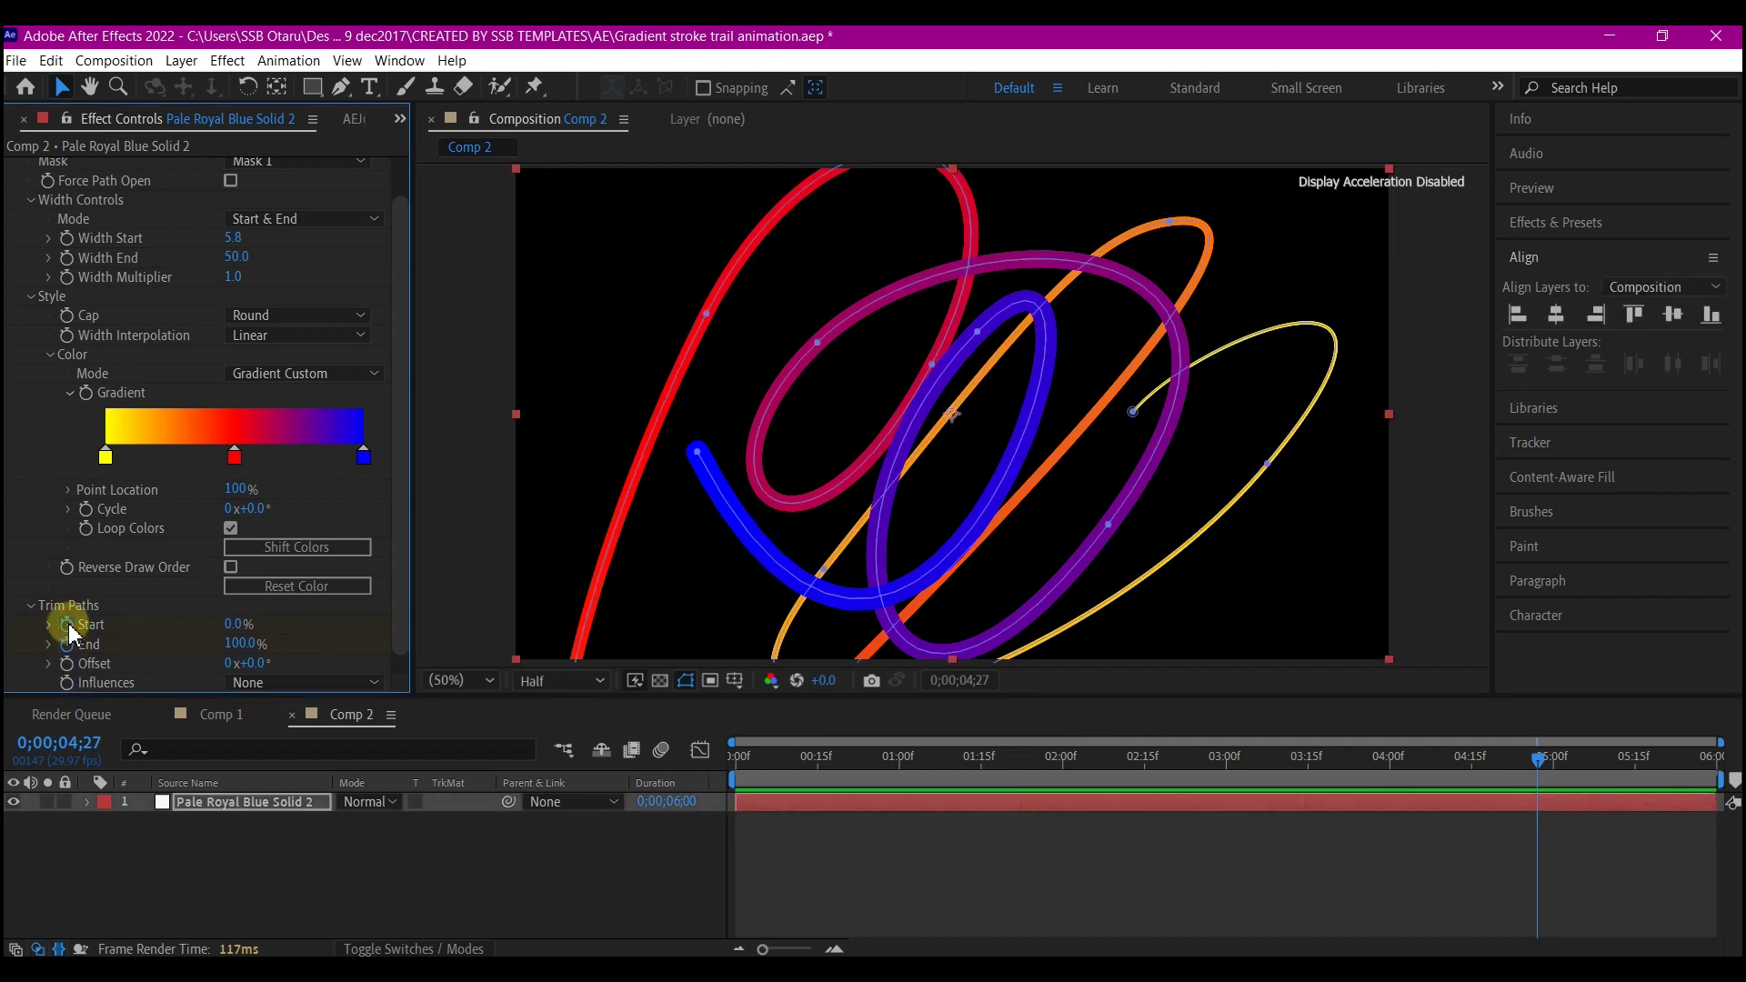
key("u")
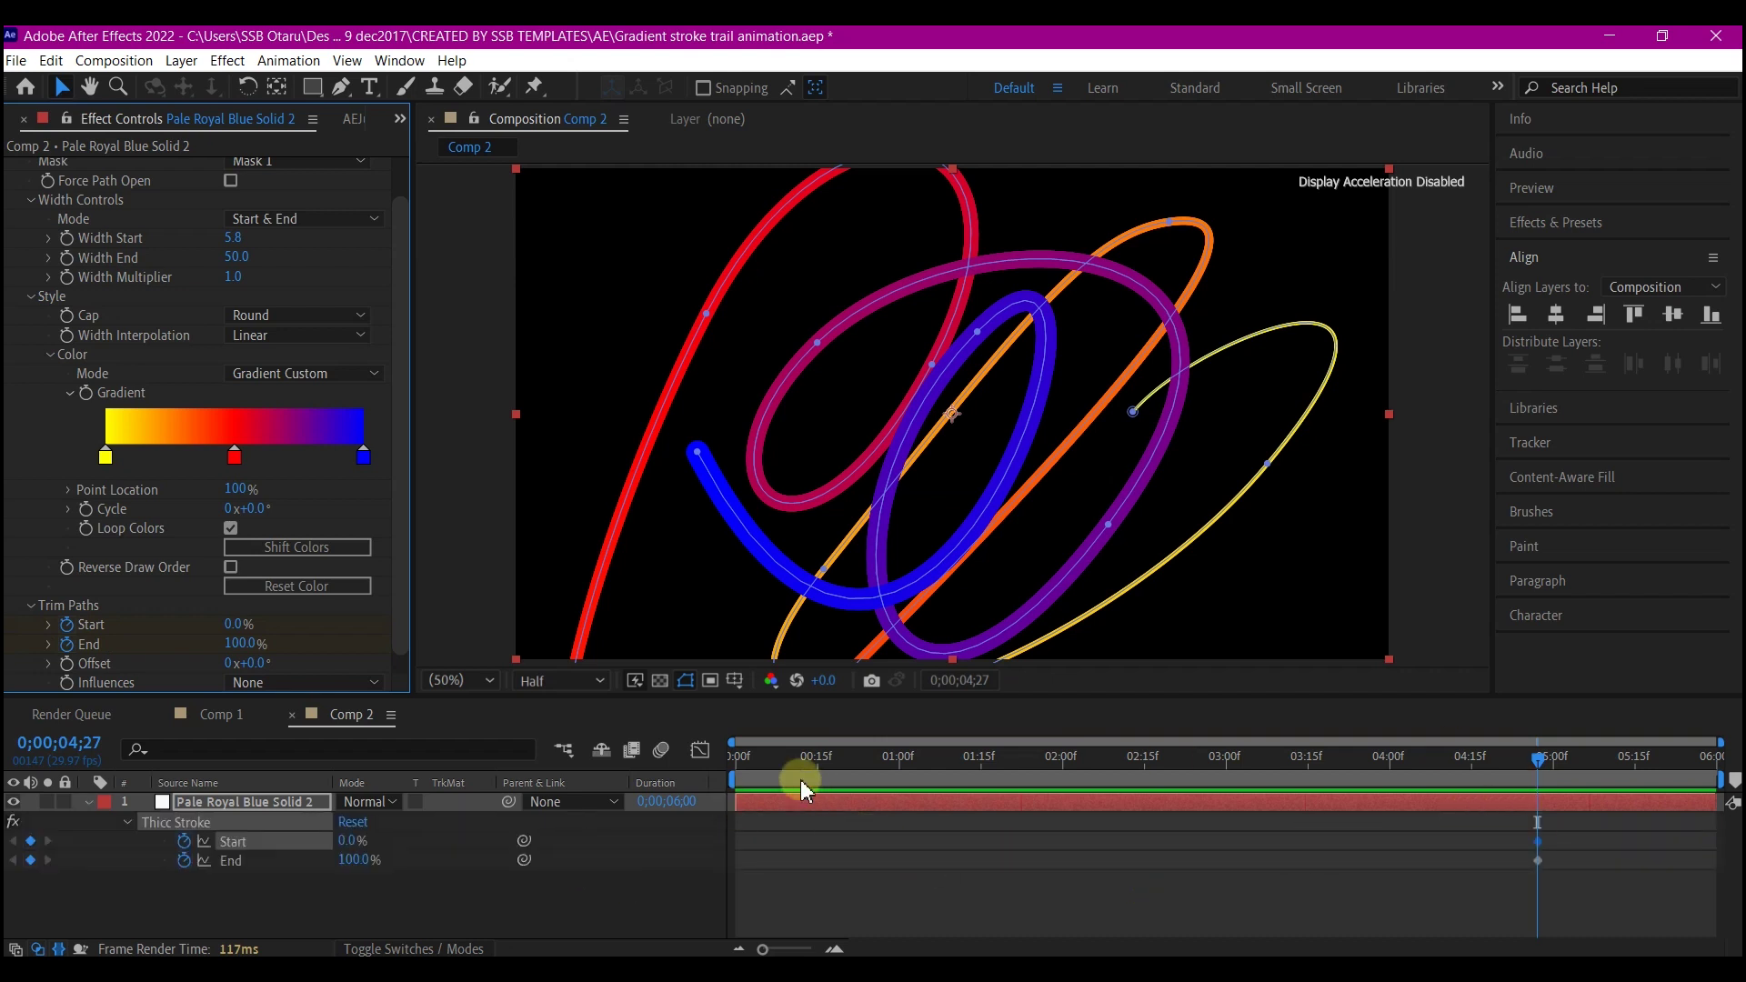
left_click_drag(766, 757, 709, 771)
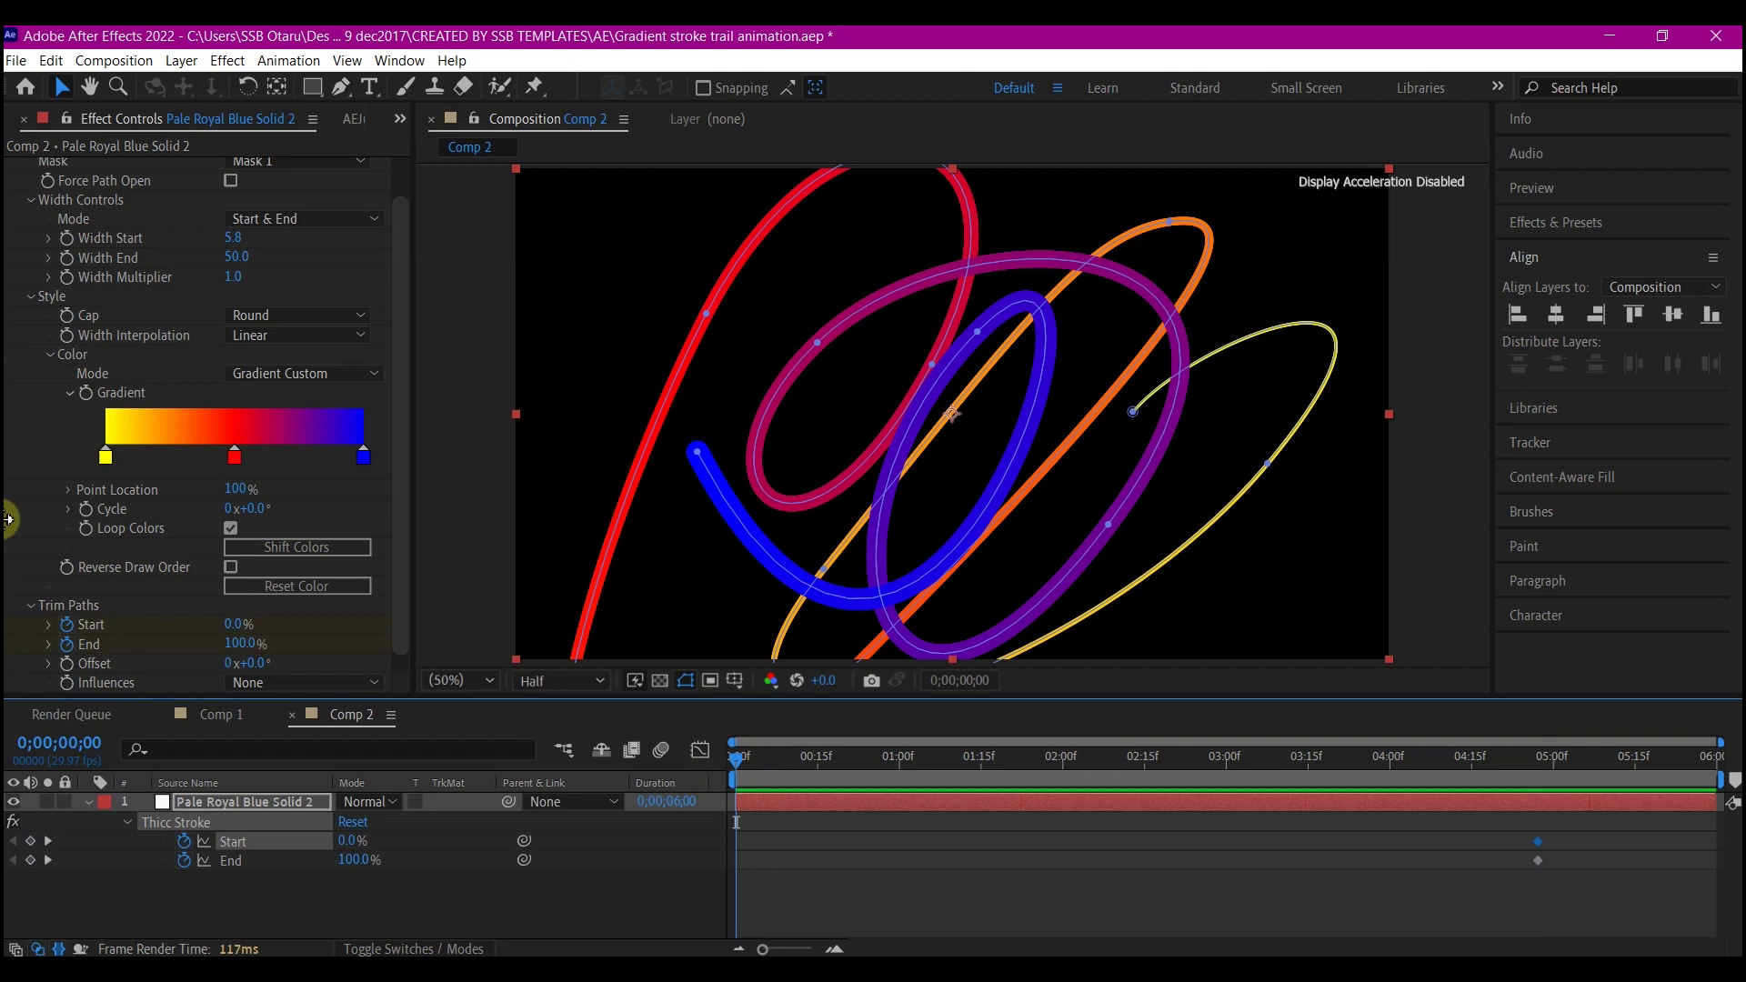
Set Trim Paths End to 0% at frame zero and select the Start keyframe
left_click(233, 644)
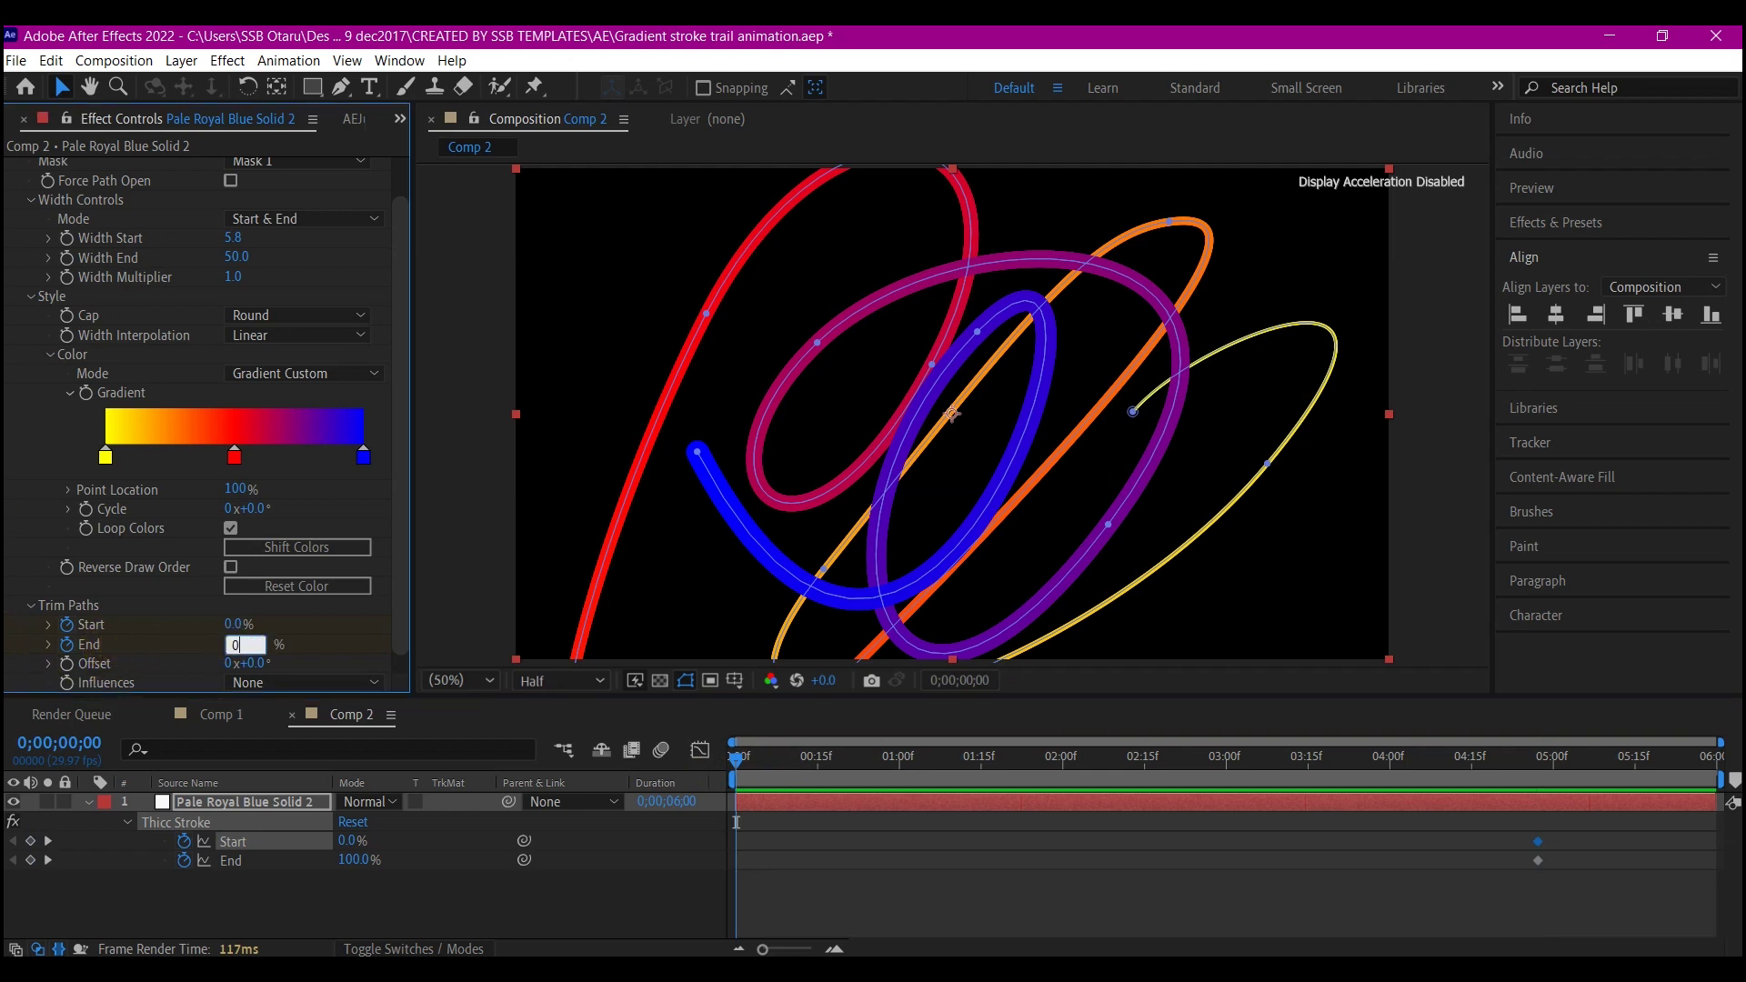
key("Return")
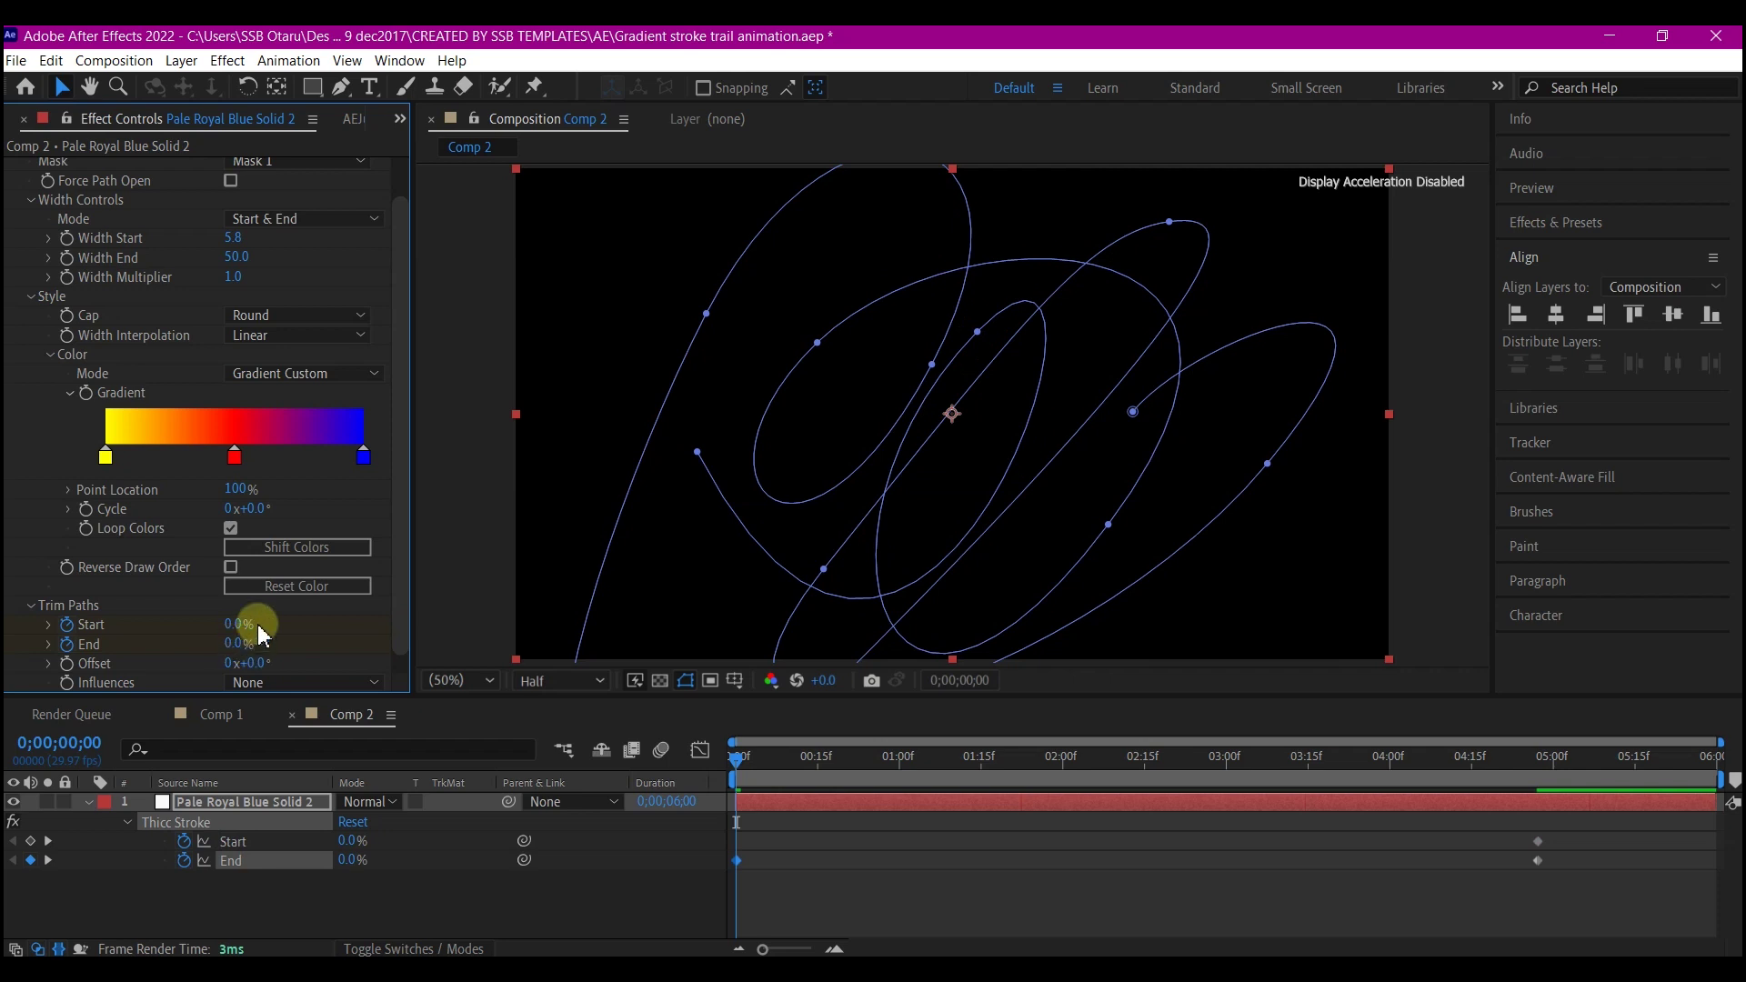
left_click(1301, 851)
left_click(1542, 842)
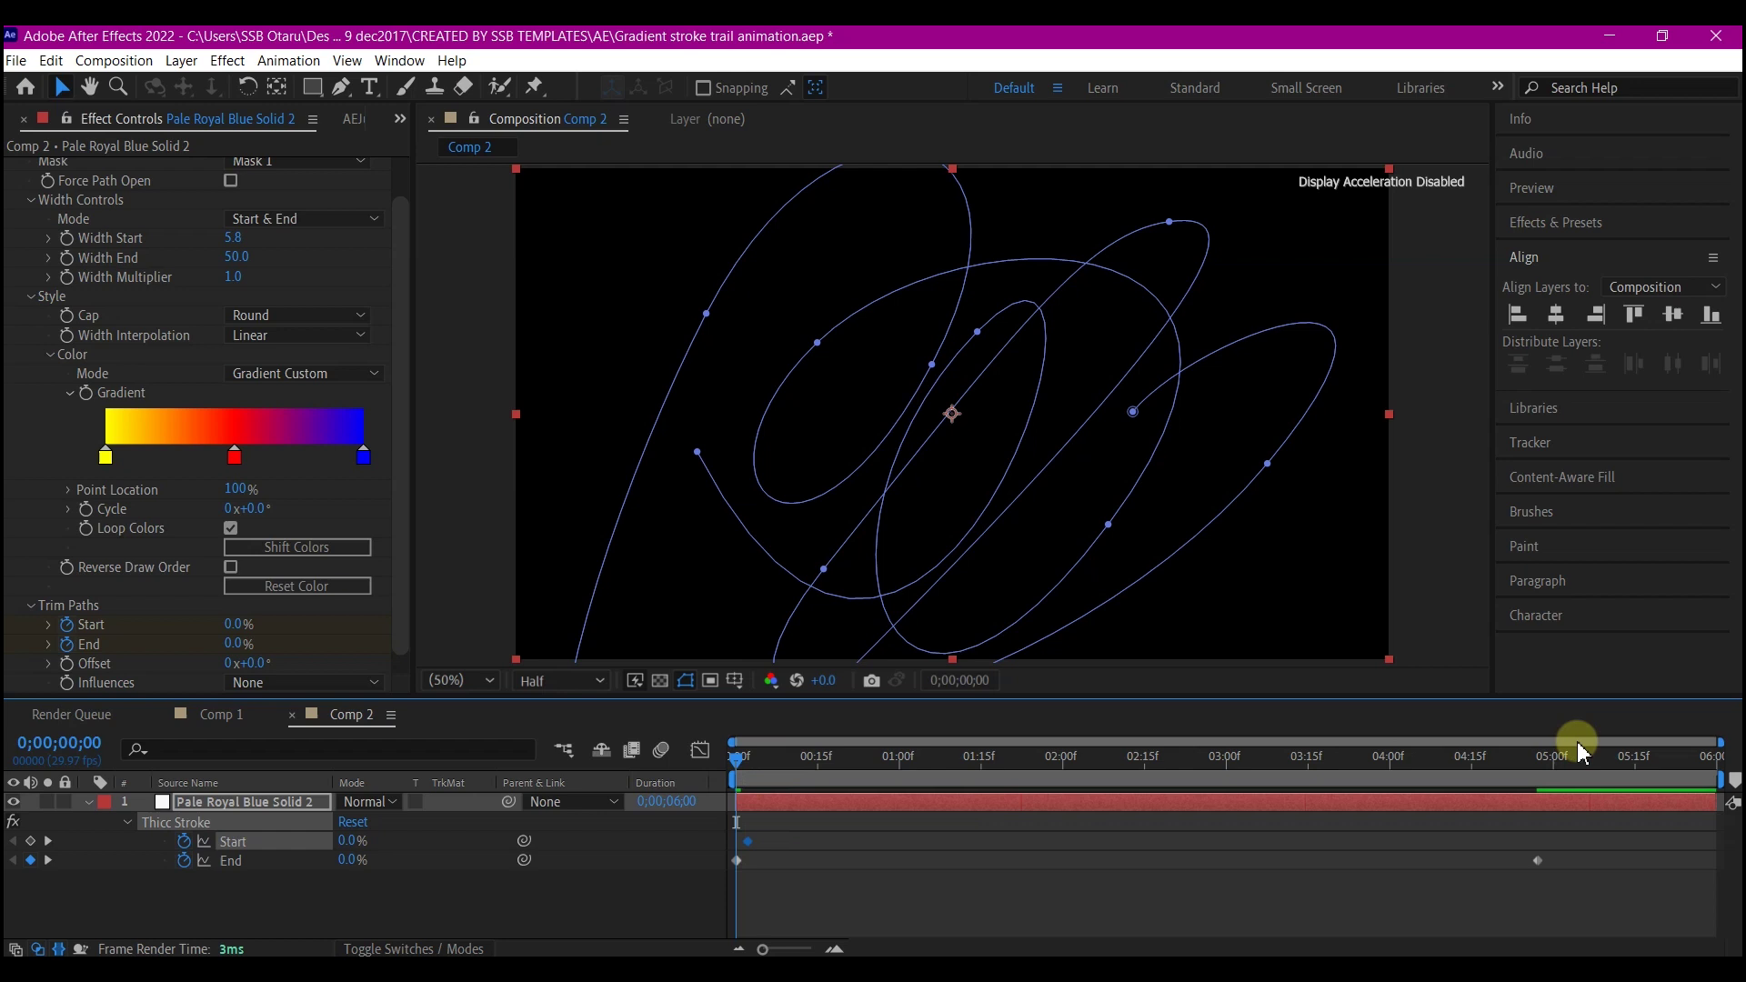
At the five-second mark, raise Trim Paths Start to nearly 100%
left_click_drag(1541, 766, 1553, 769)
left_click(147, 496)
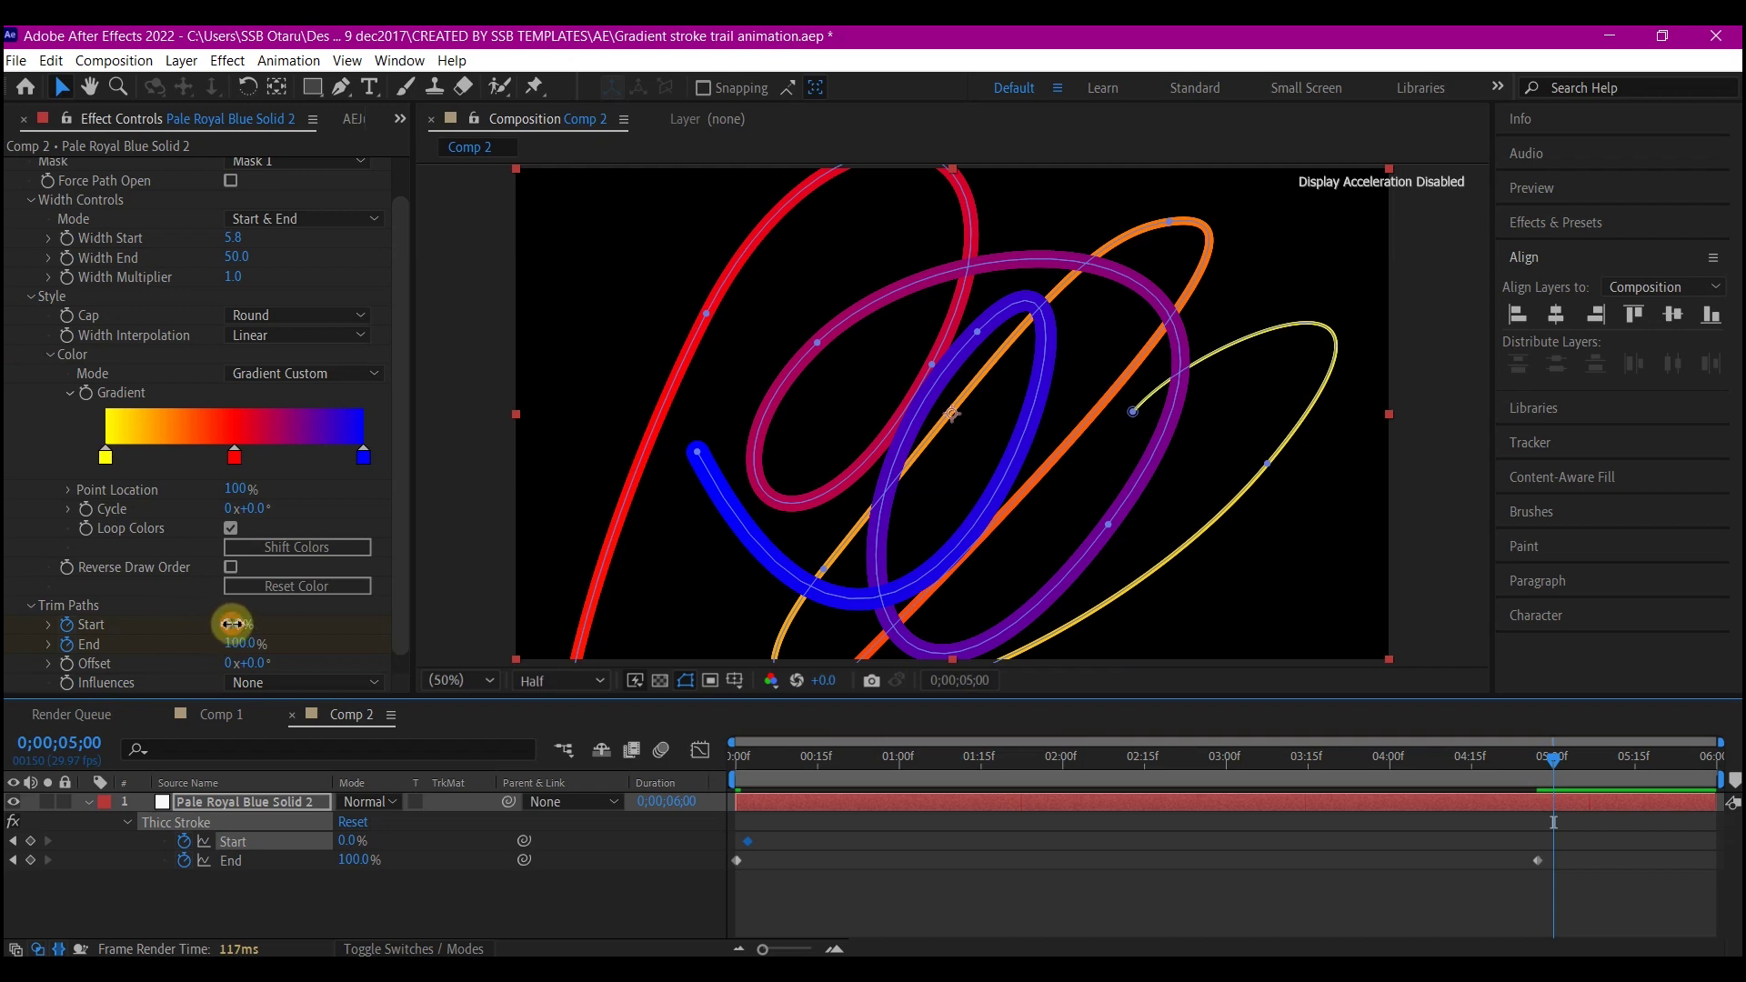
left_click_drag(232, 624, 352, 623)
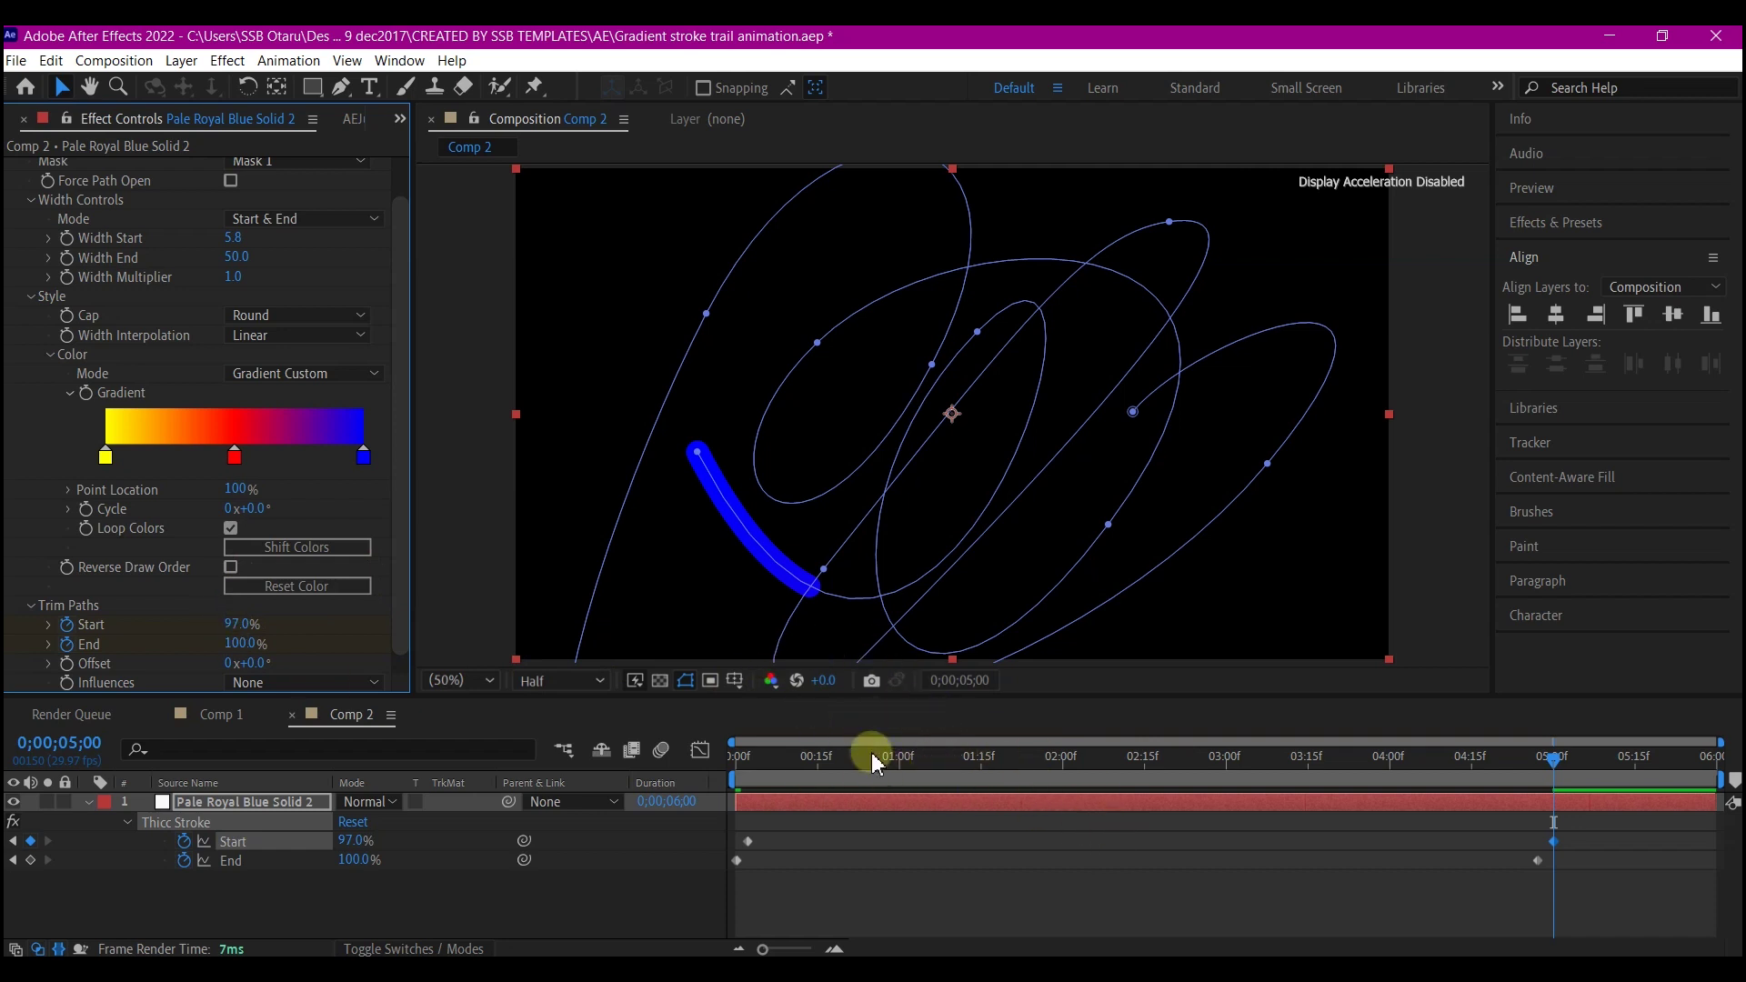
left_click_drag(792, 768, 694, 761)
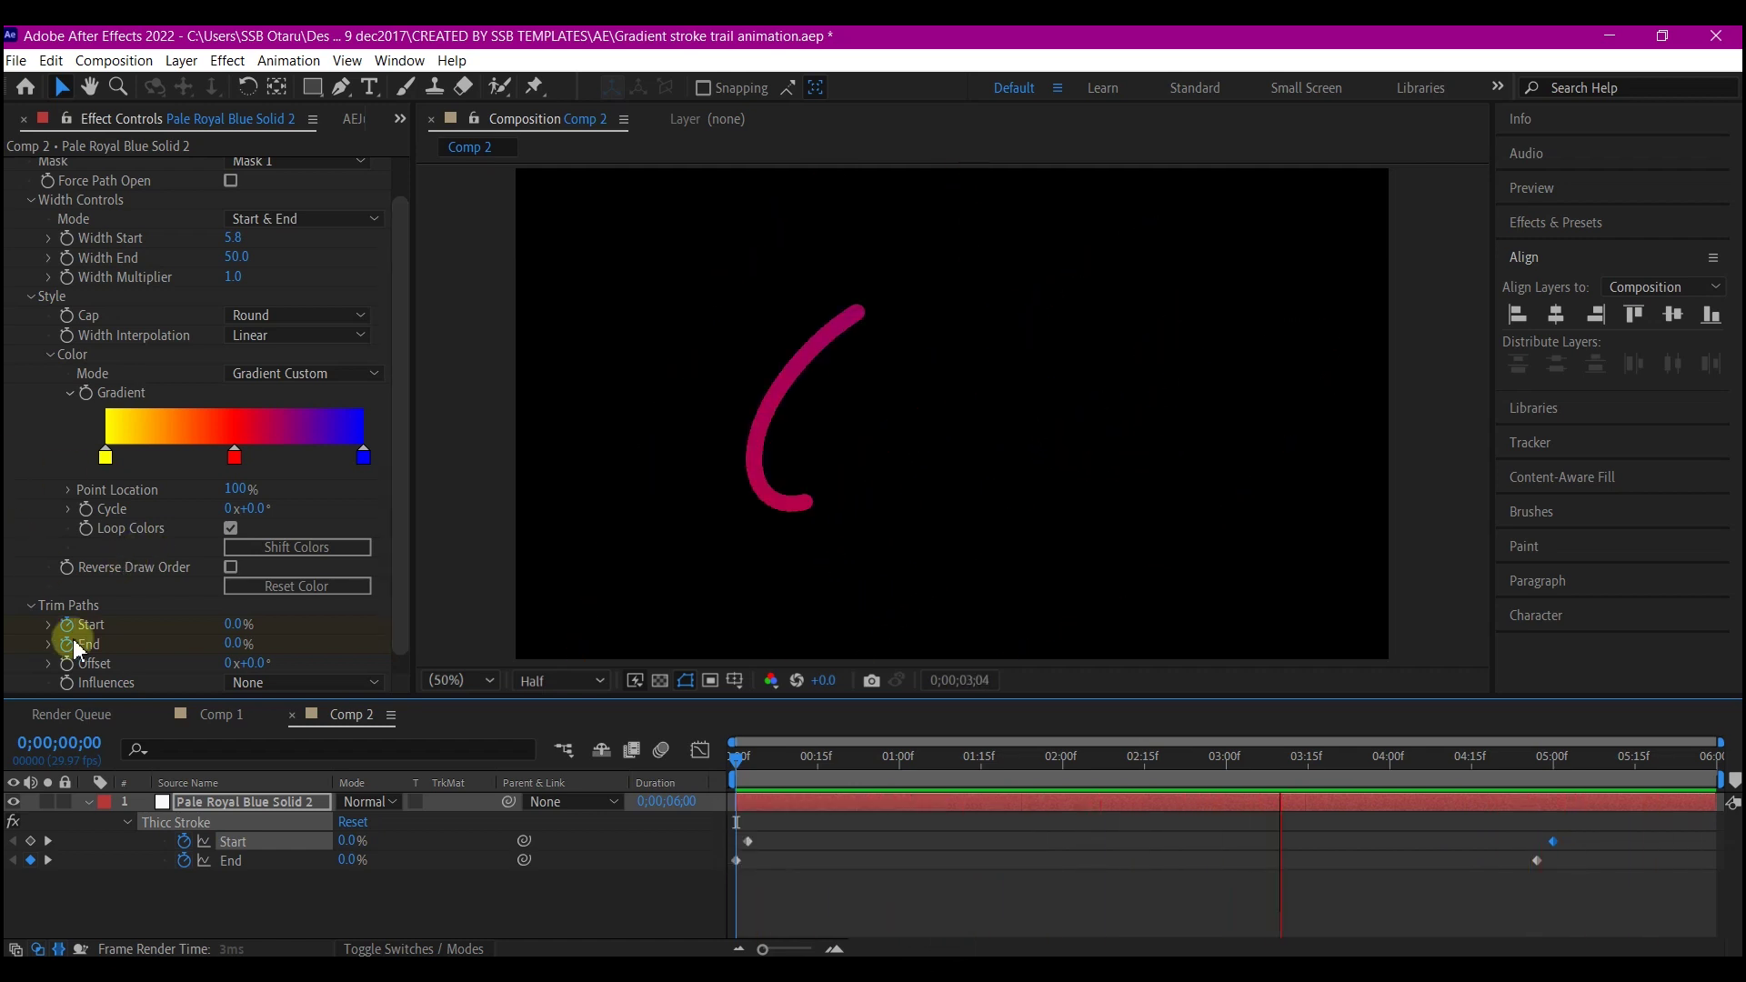
Set Trim Paths Influences to Width & Color and scrub to check the tapered trail
scroll(181, 650, "down", 1)
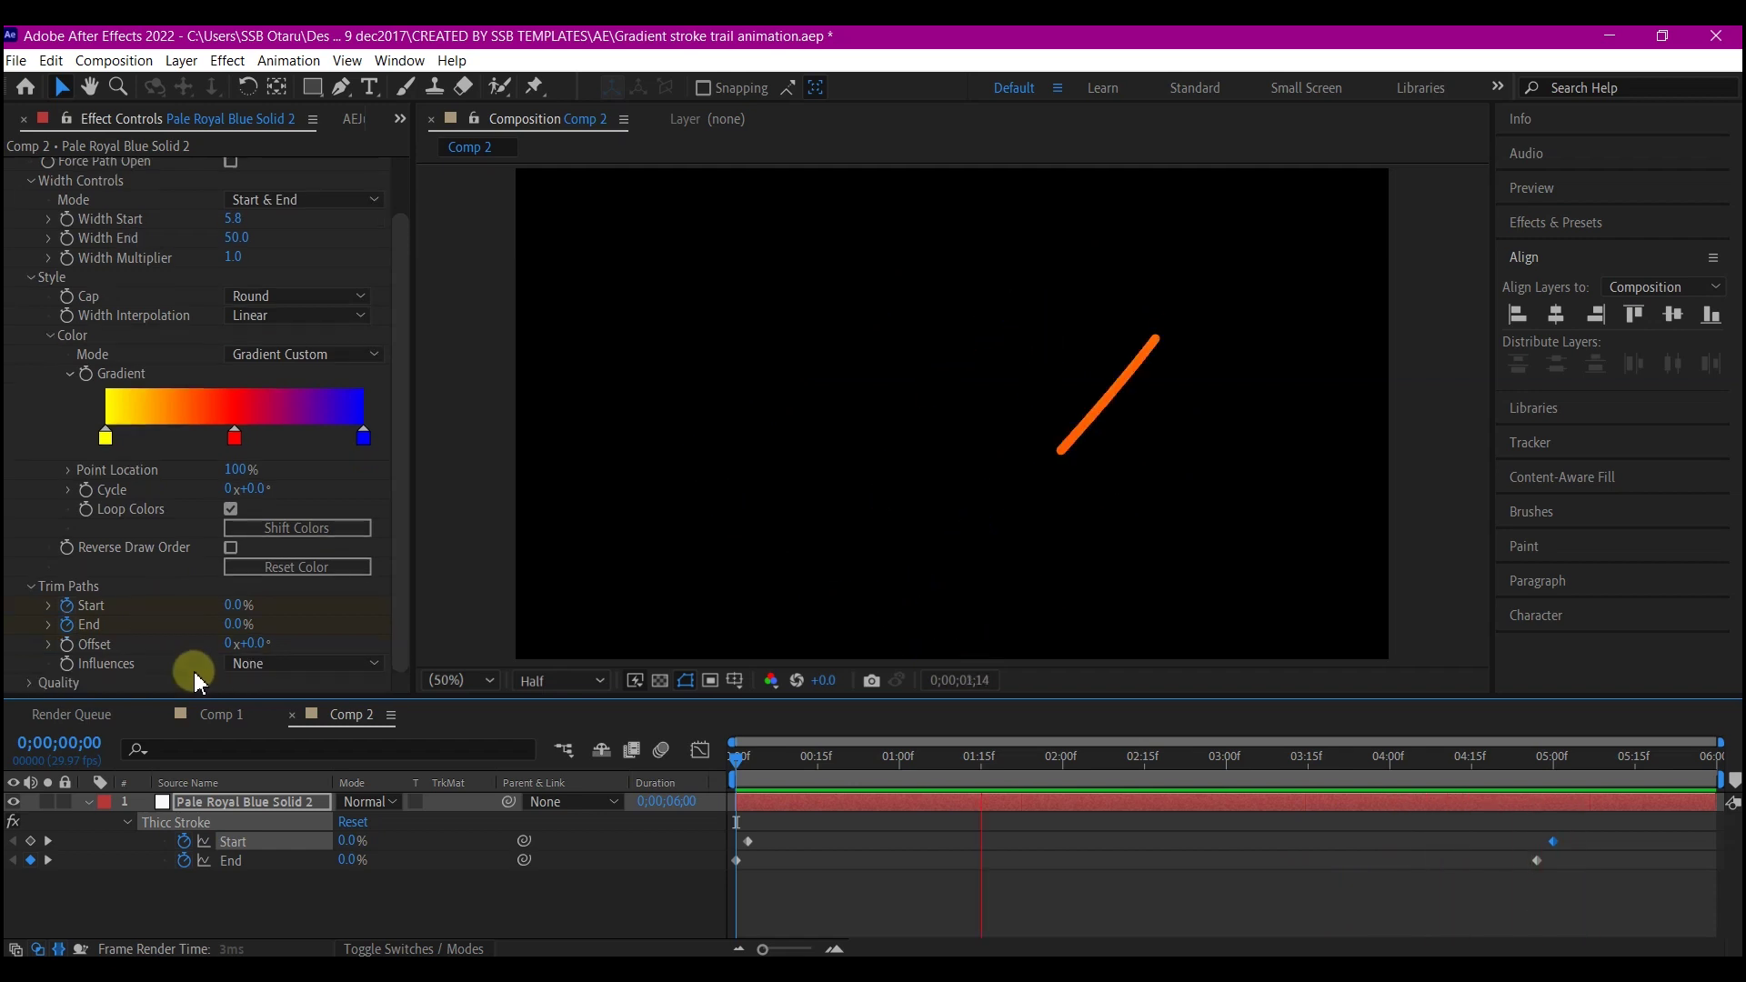
left_click(269, 664)
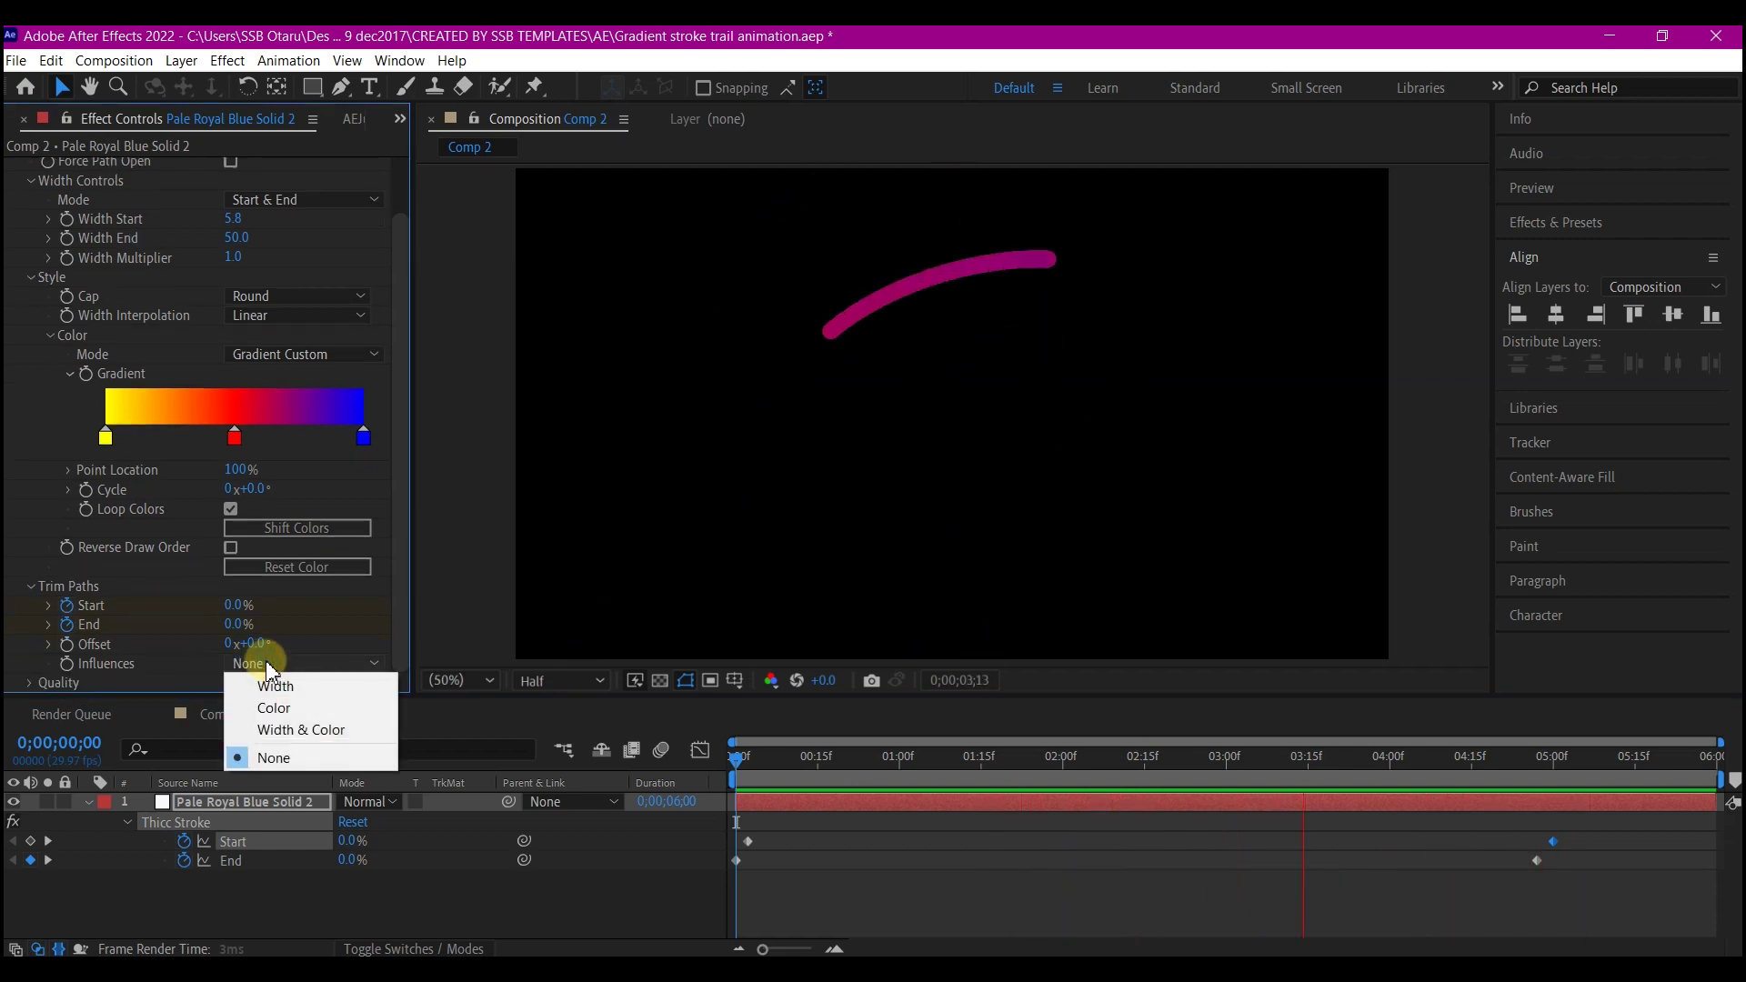
left_click(313, 730)
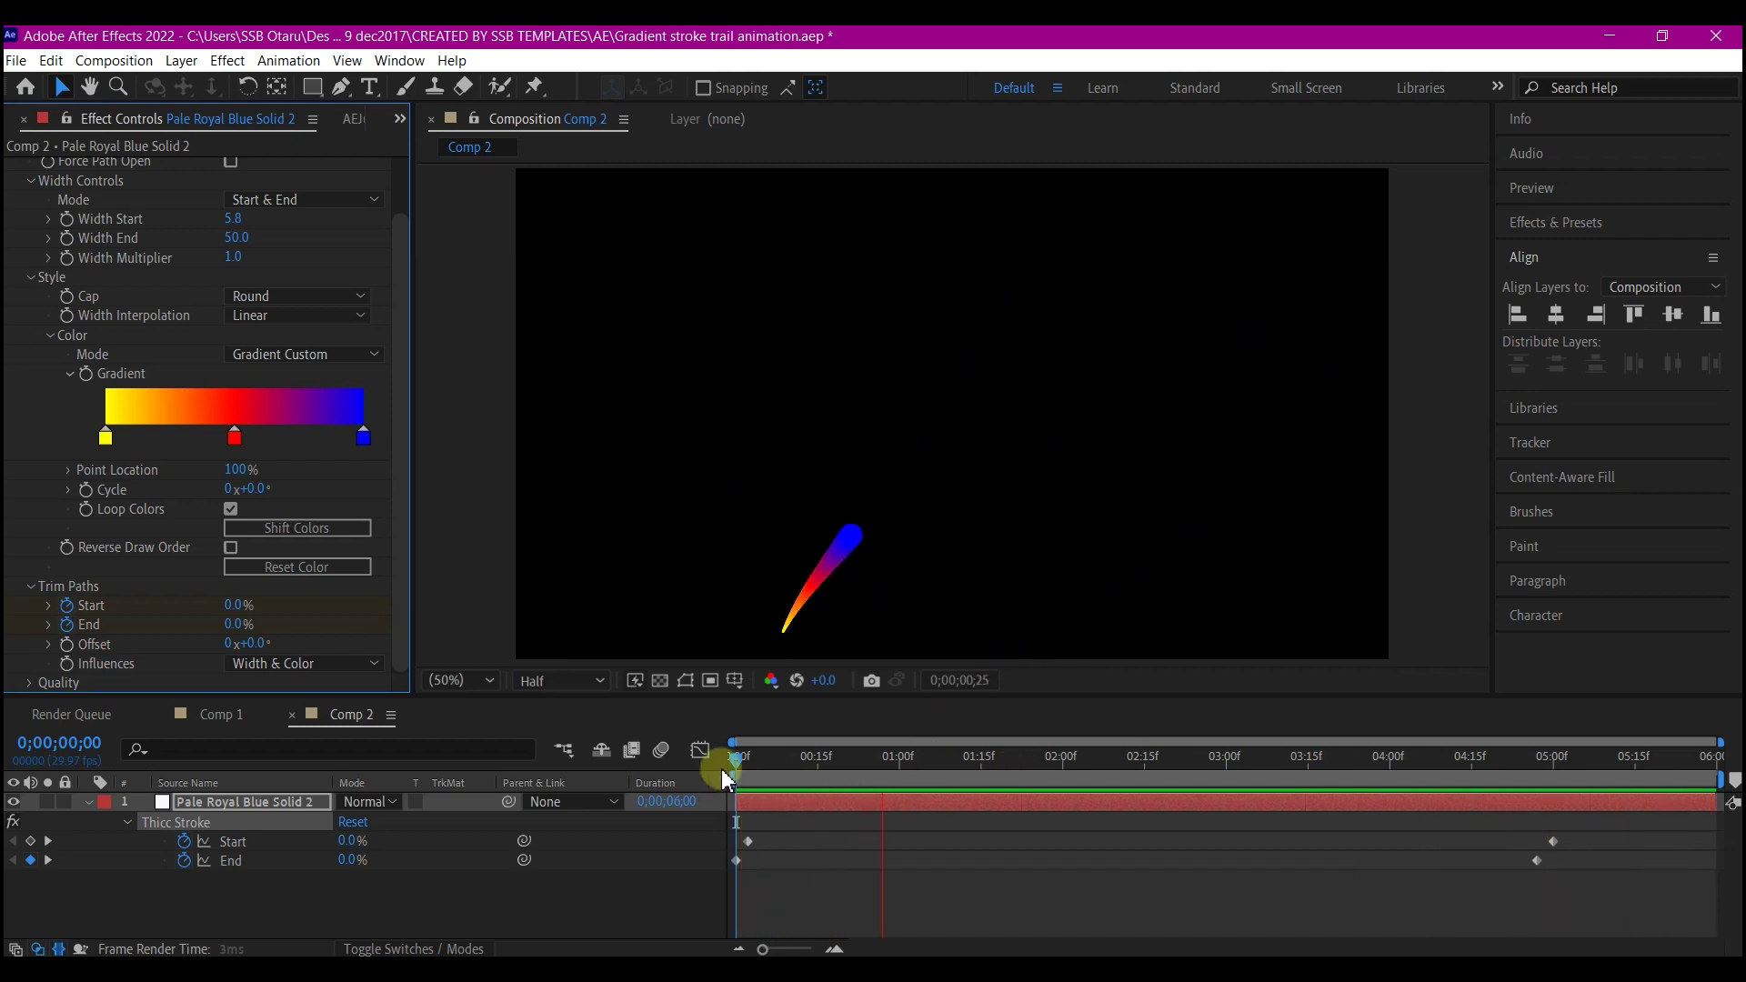
mouse_move(722, 767)
left_mouse_down()
mouse_move(1013, 760)
mouse_move(900, 795)
mouse_move(1137, 759)
mouse_move(1297, 760)
left_mouse_up()
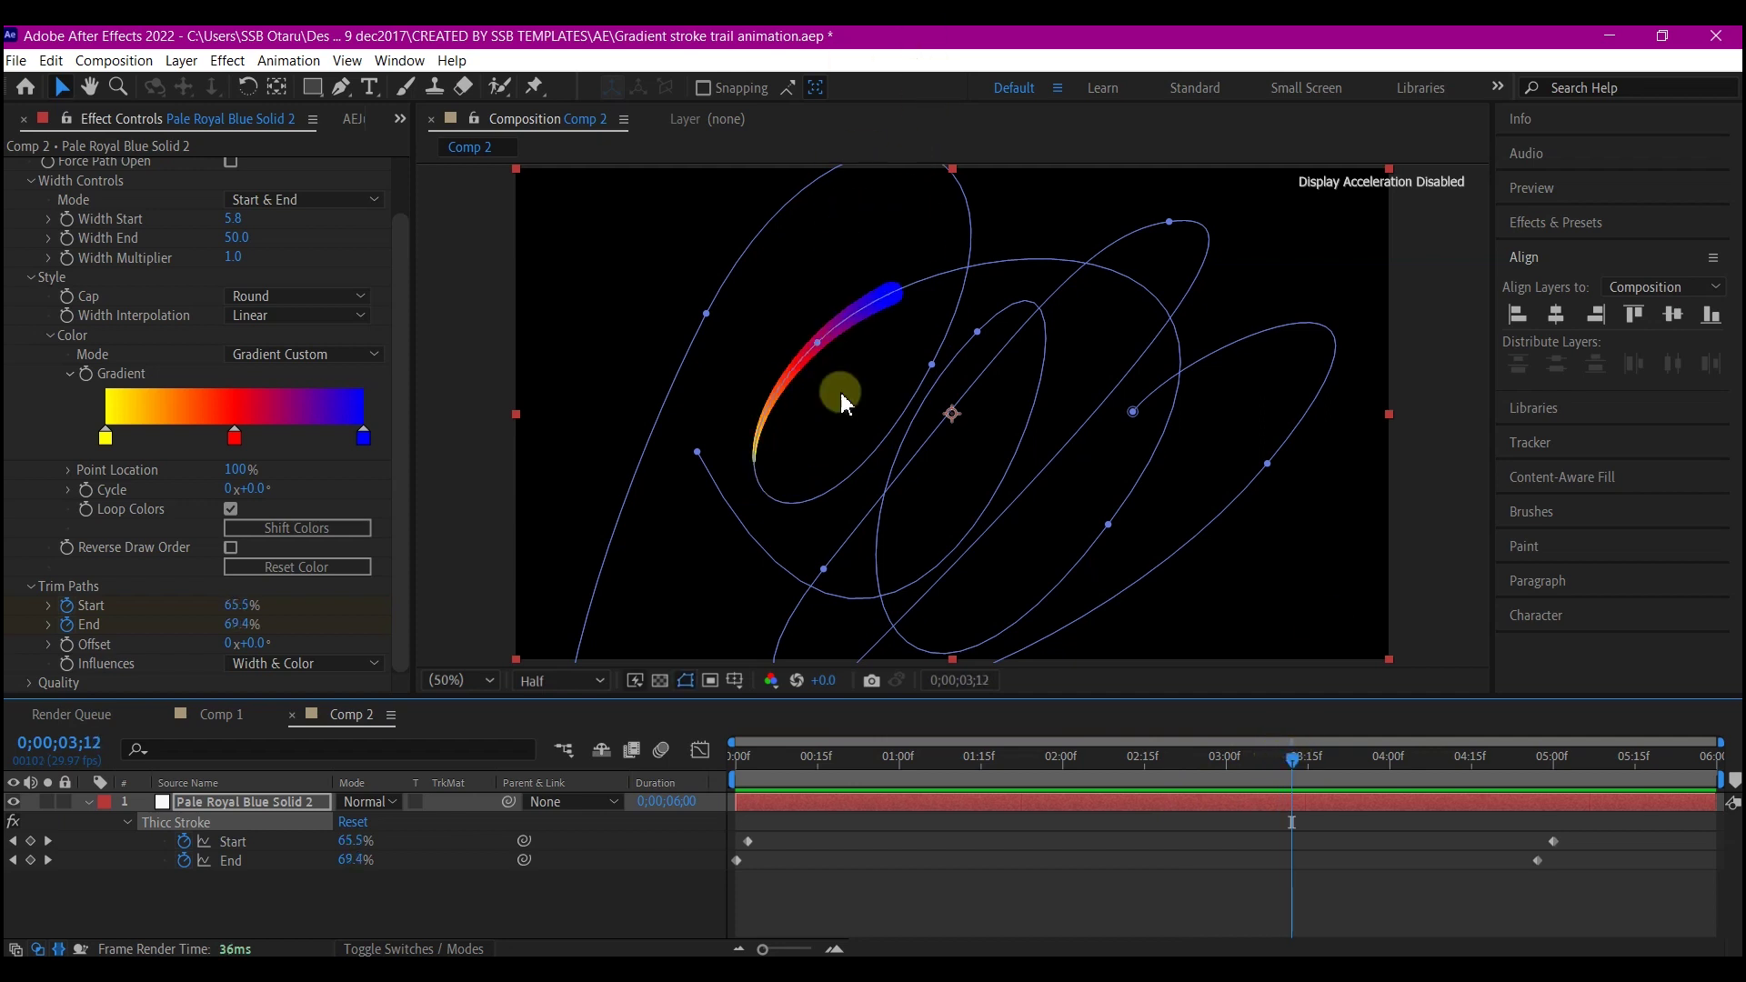
Reverse the gradient with Shift Colors, move the yellow stop to the far end, and preview
left_click(113, 860)
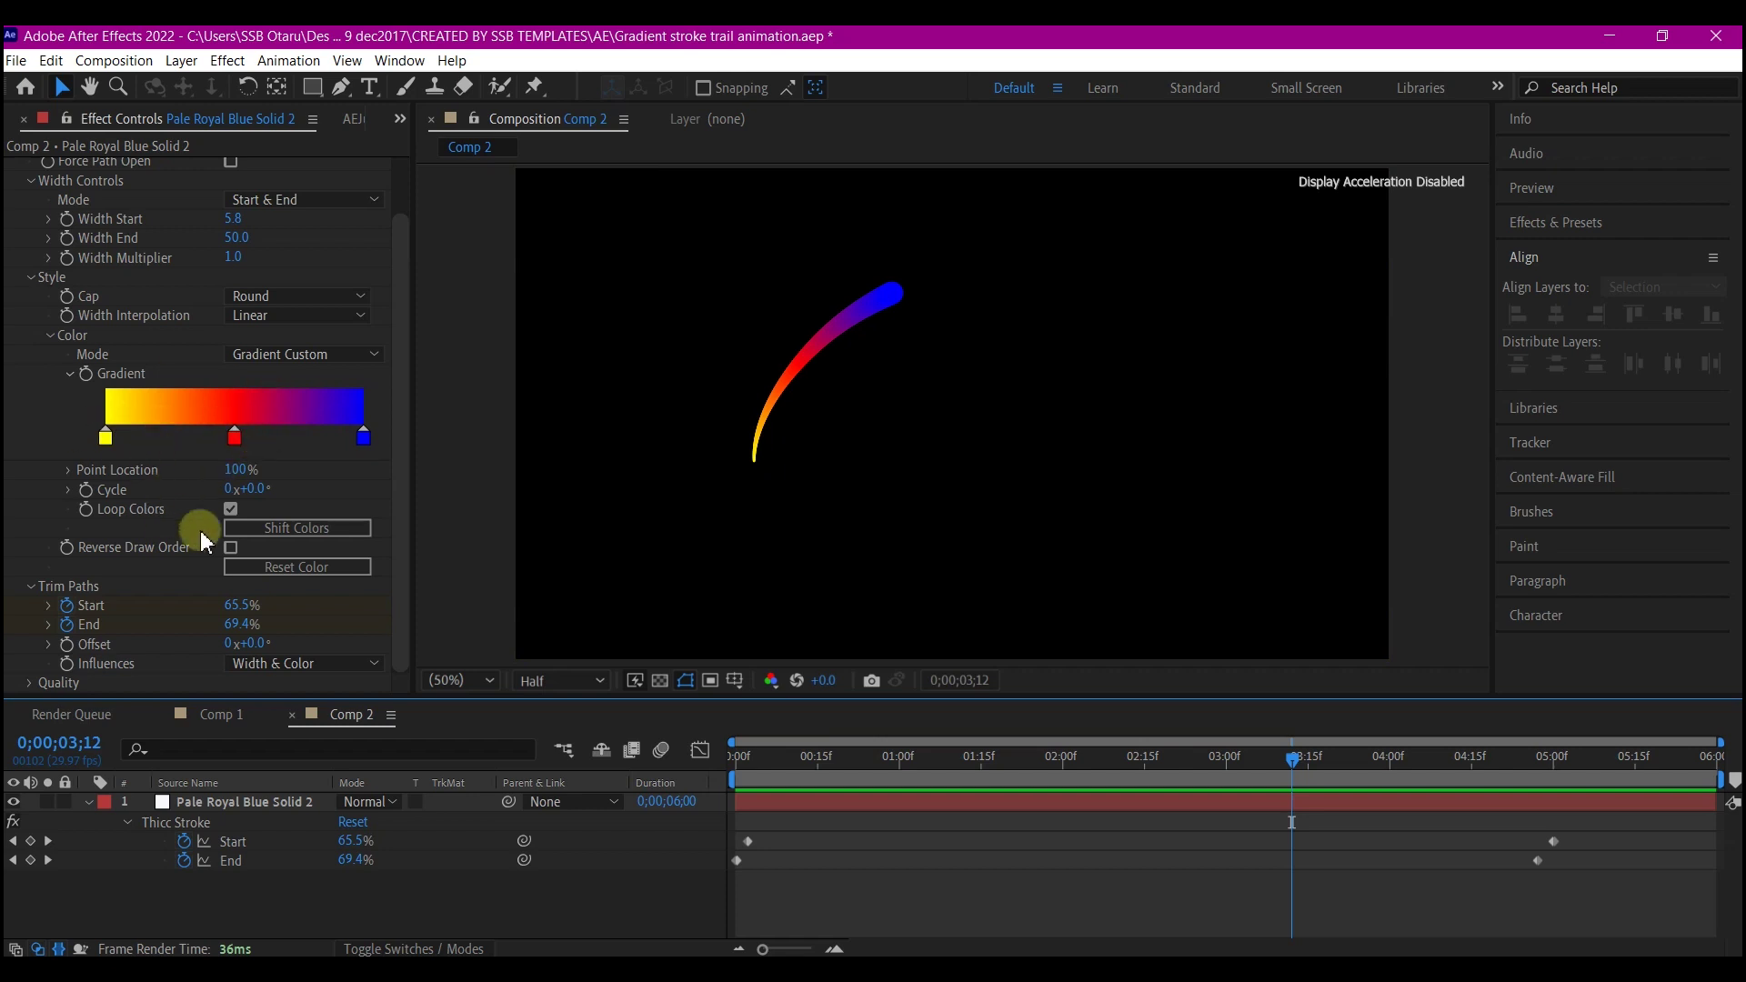
left_click(301, 533)
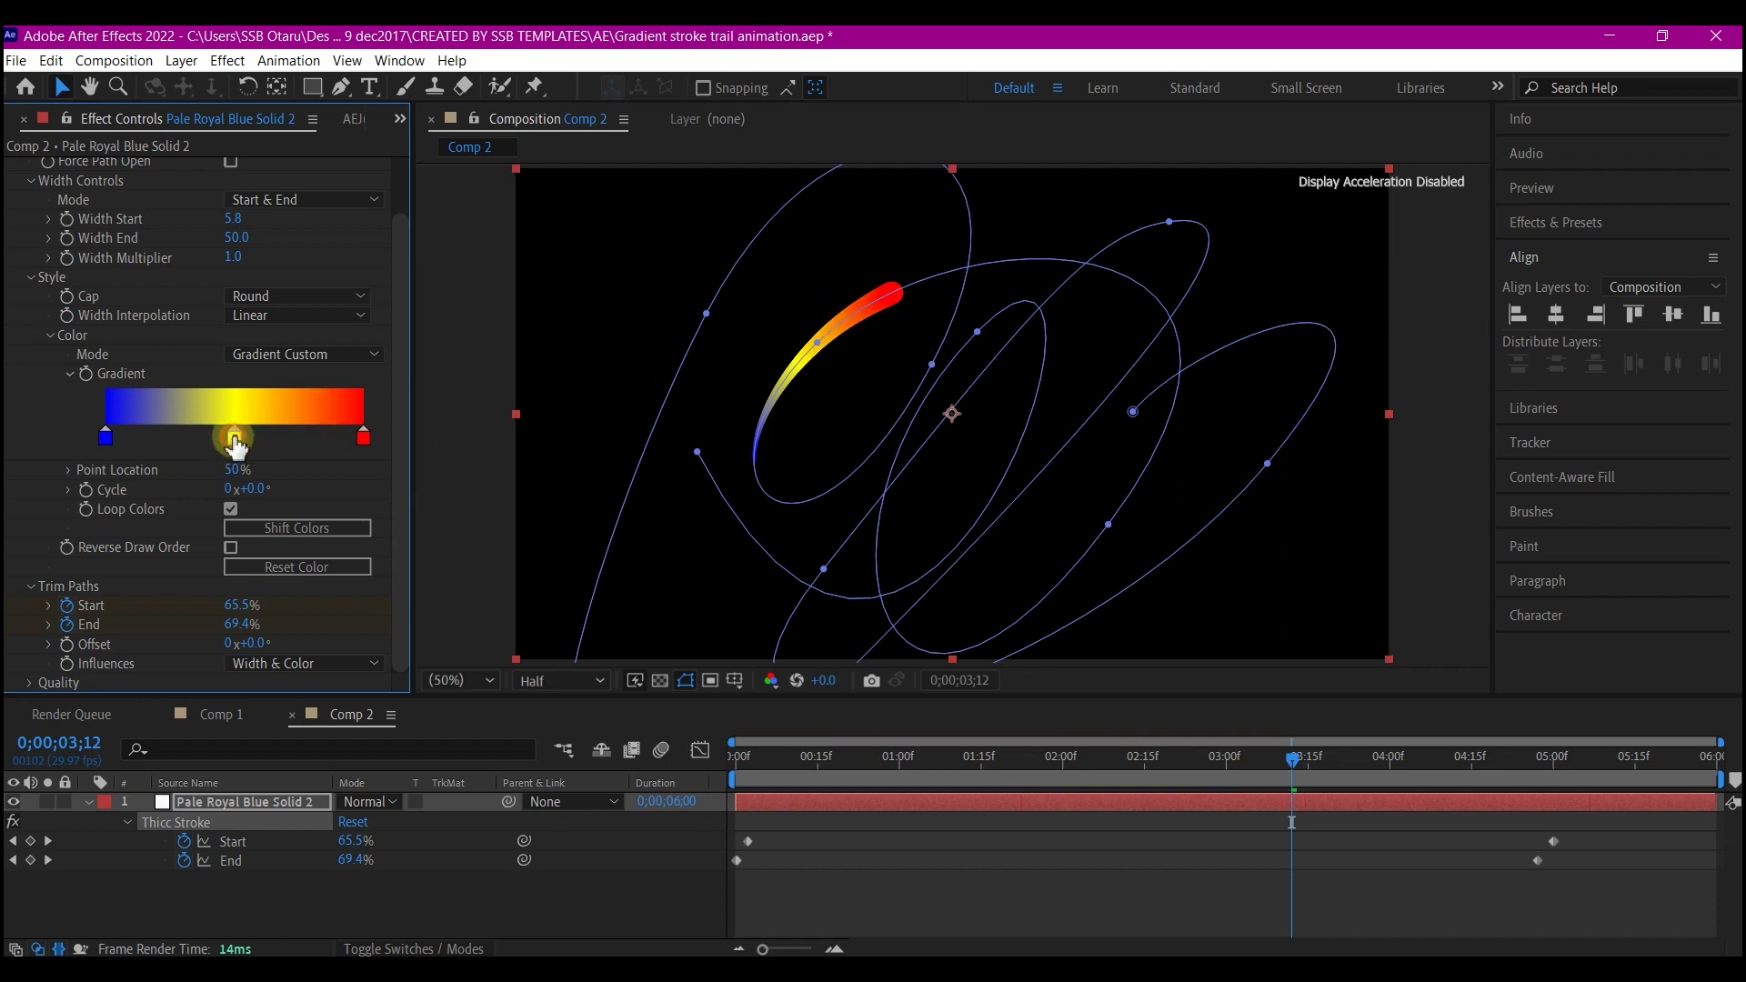
mouse_move(237, 444)
left_mouse_down()
mouse_move(355, 460)
mouse_move(244, 448)
left_mouse_up()
left_click_drag(362, 445, 368, 448)
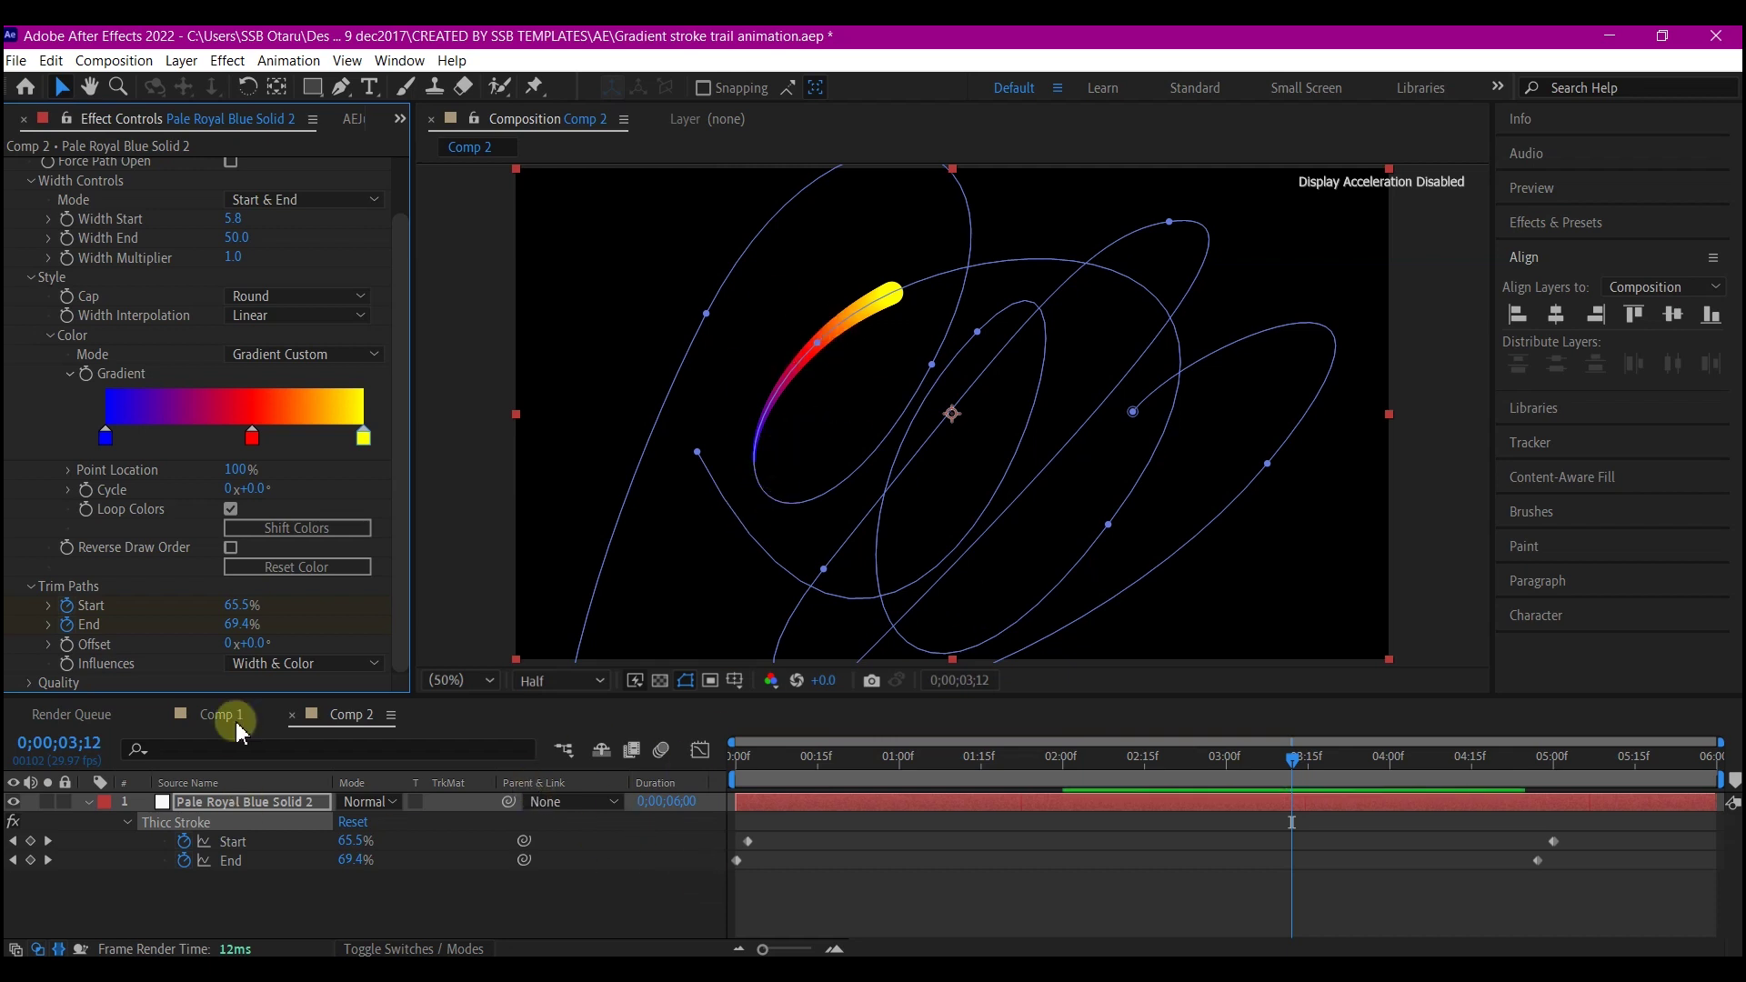
key("u")
key("space")
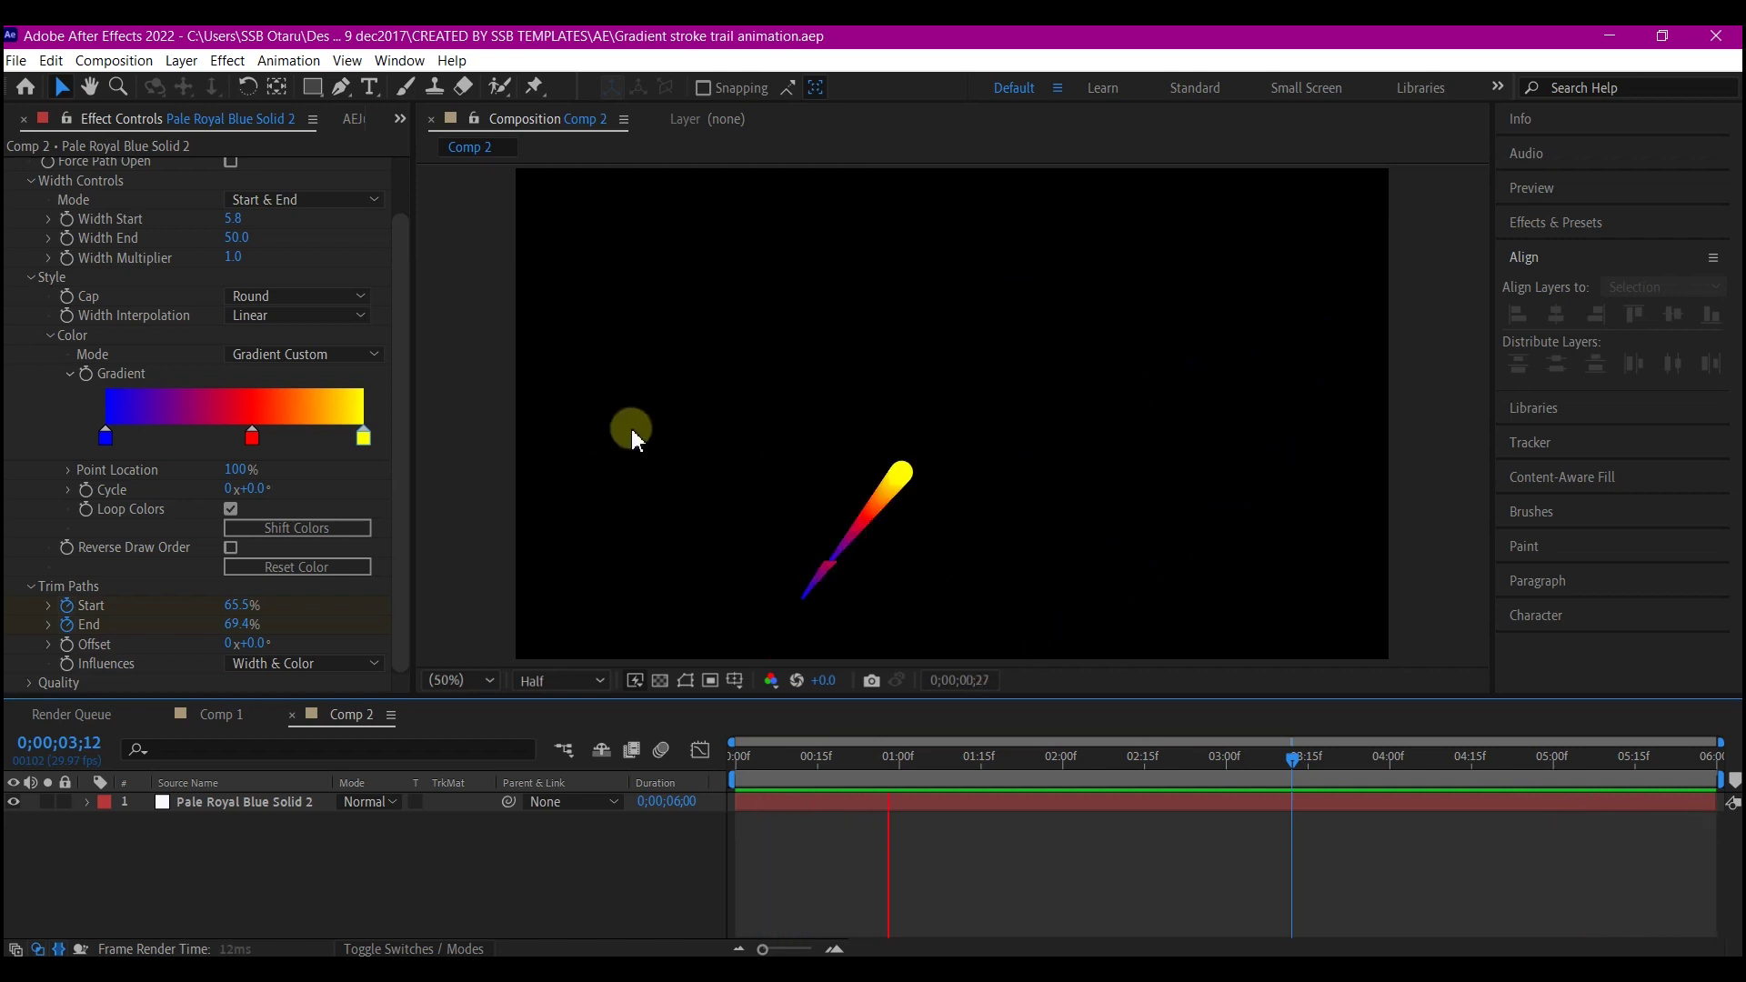
Shift the closing Start/End keyframes and Start's first keyframe a few frames later
left_click(868, 806)
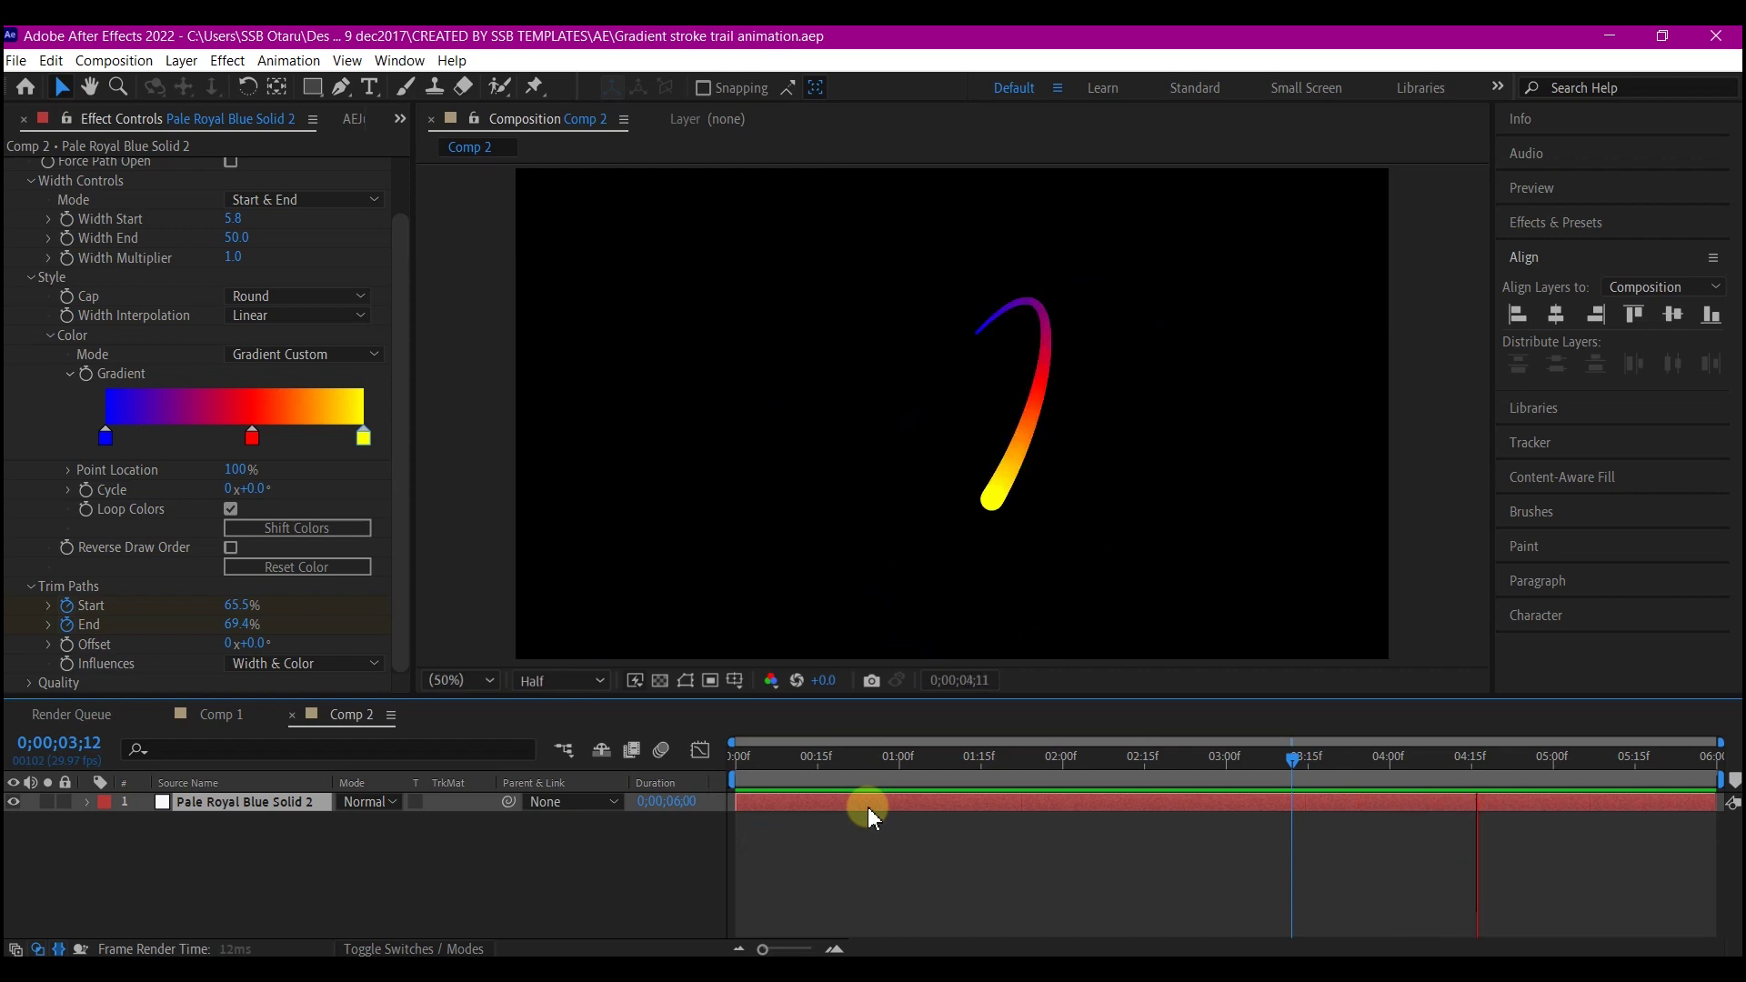
key("u")
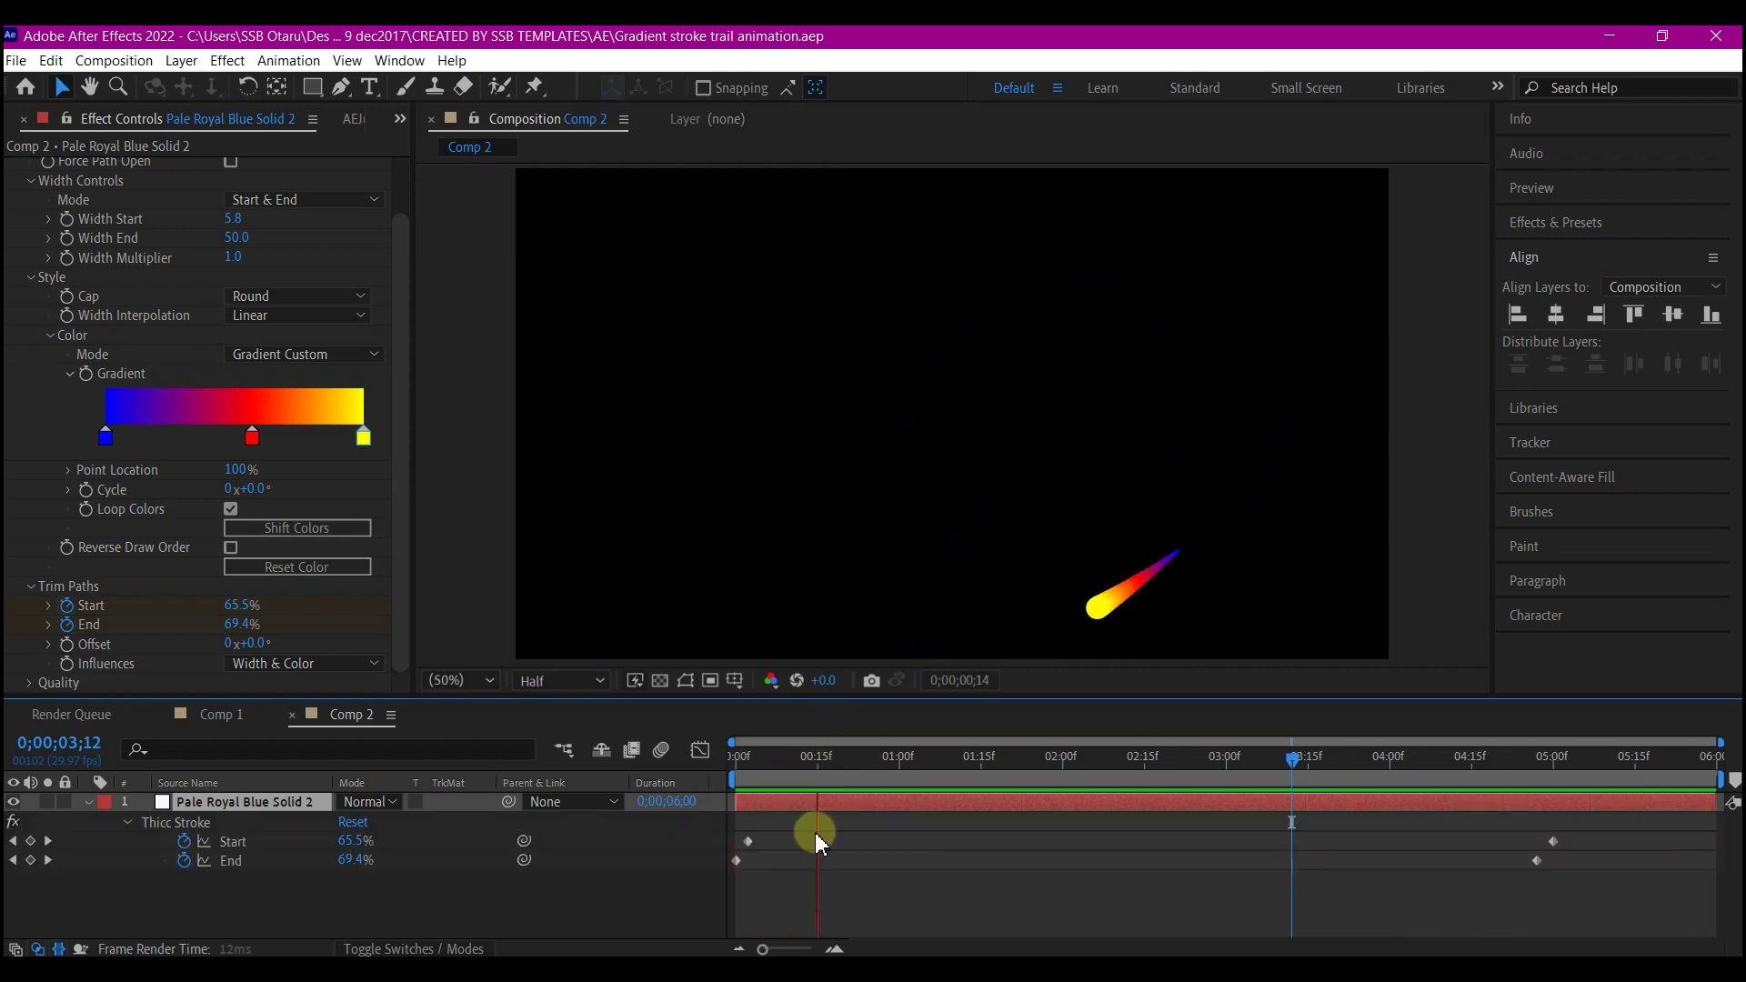
key("space")
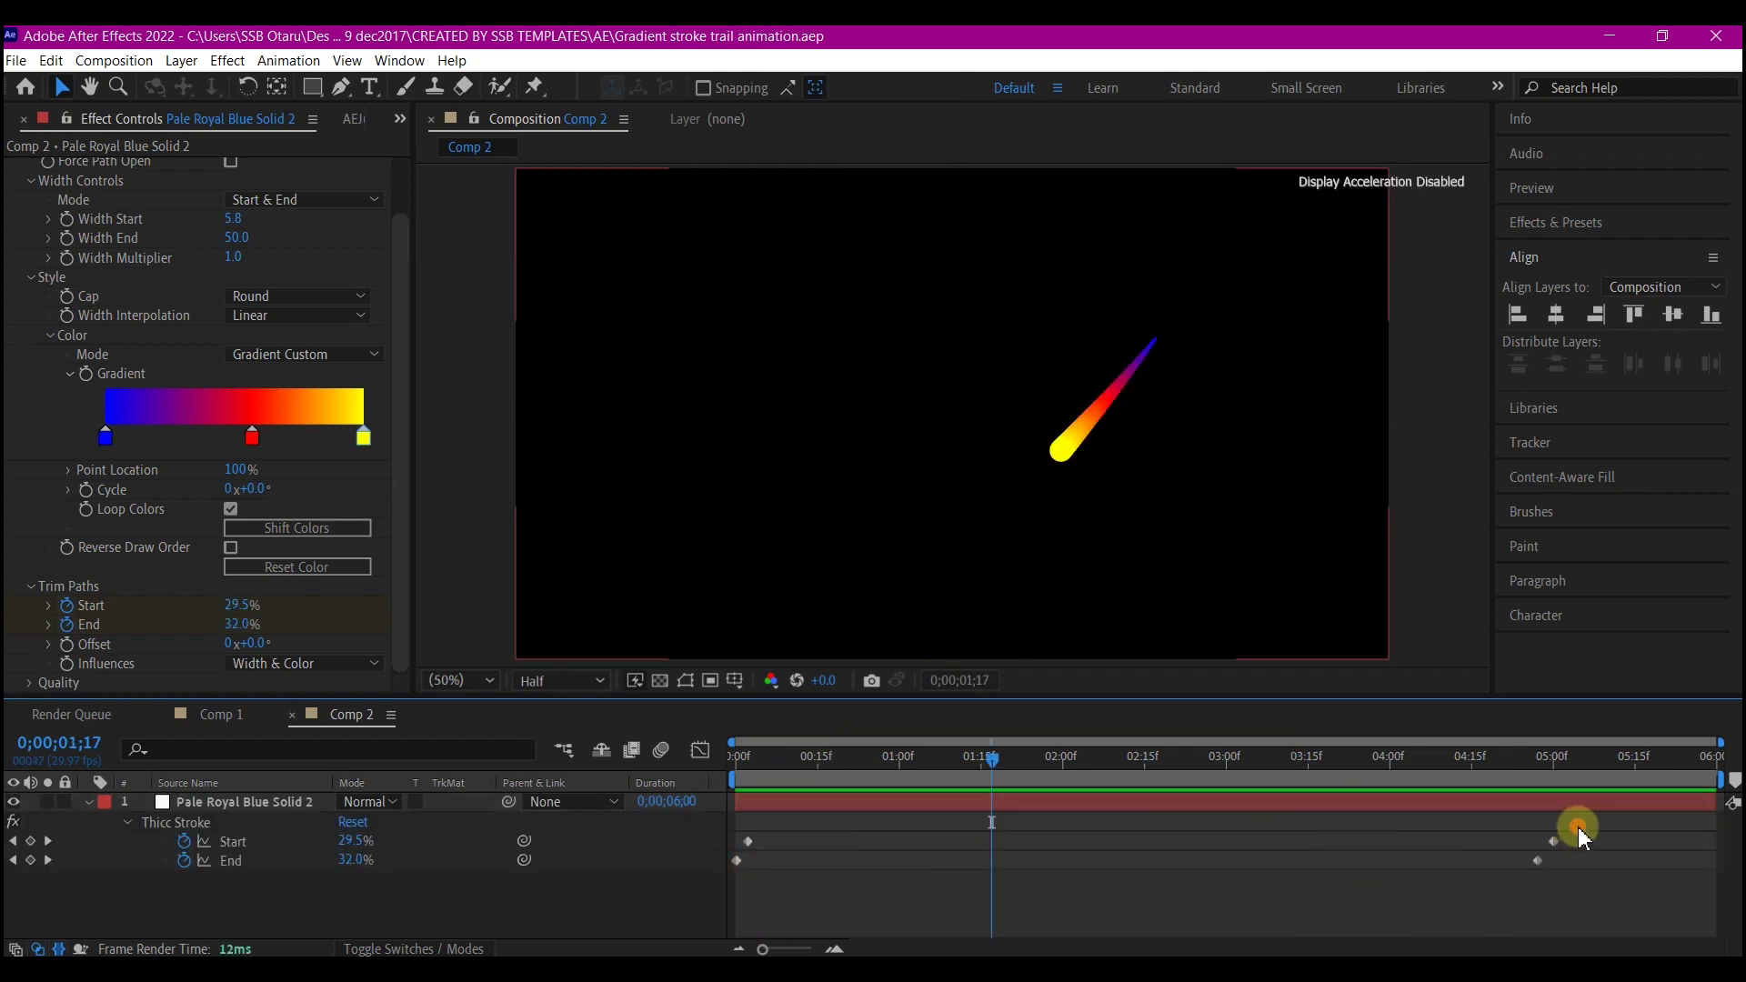
mouse_move(1579, 827)
left_mouse_down()
mouse_move(742, 876)
mouse_move(771, 848)
left_mouse_up()
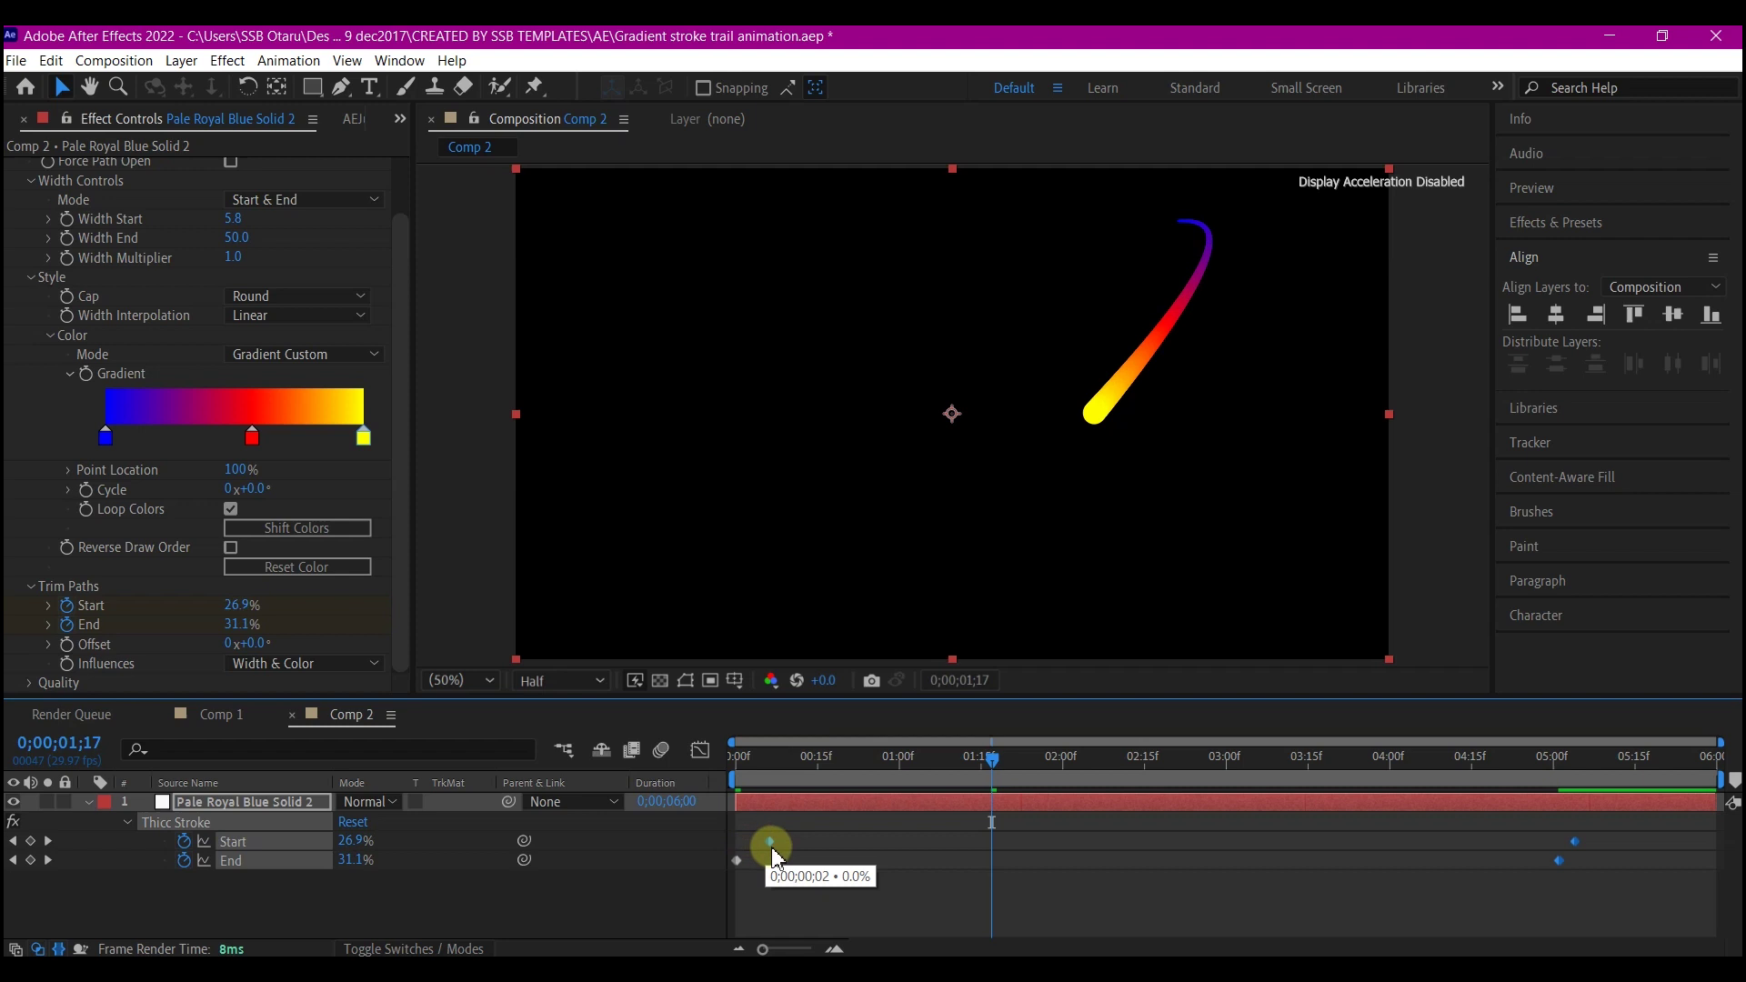
left_click_drag(771, 848, 771, 848)
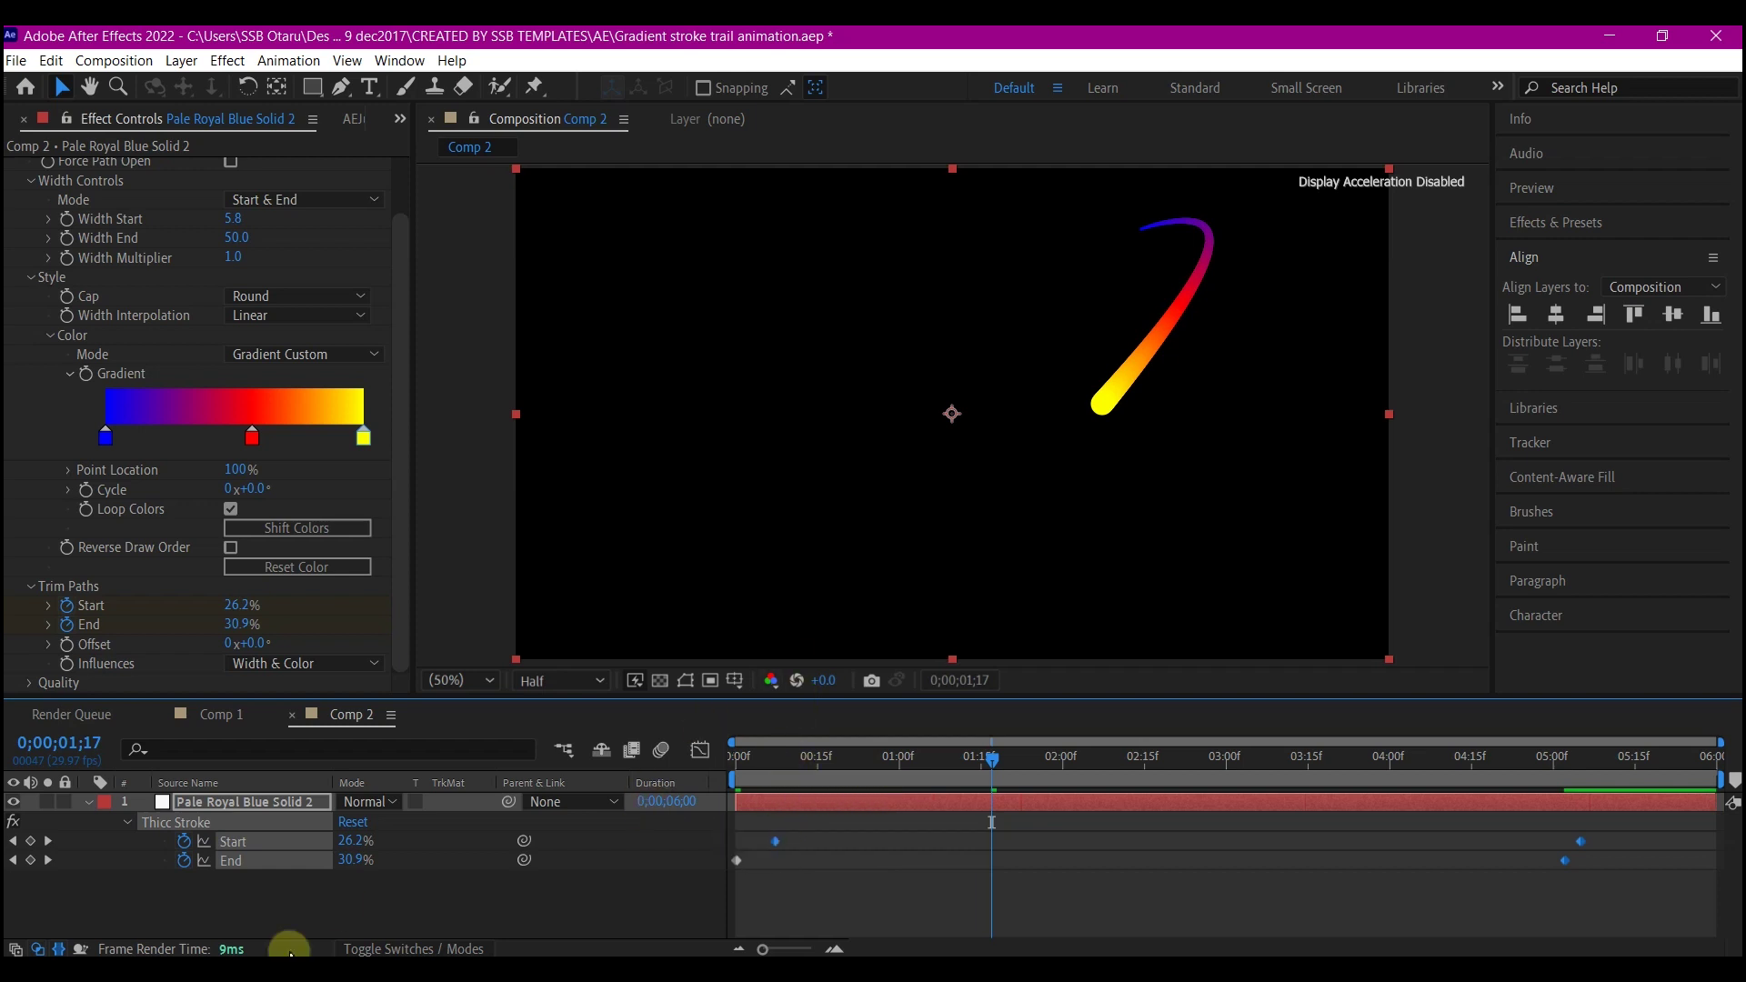
Reshape the trail's mask path, moving vertices and a curve handle so the right-hand loop swings higher
left_click(689, 682)
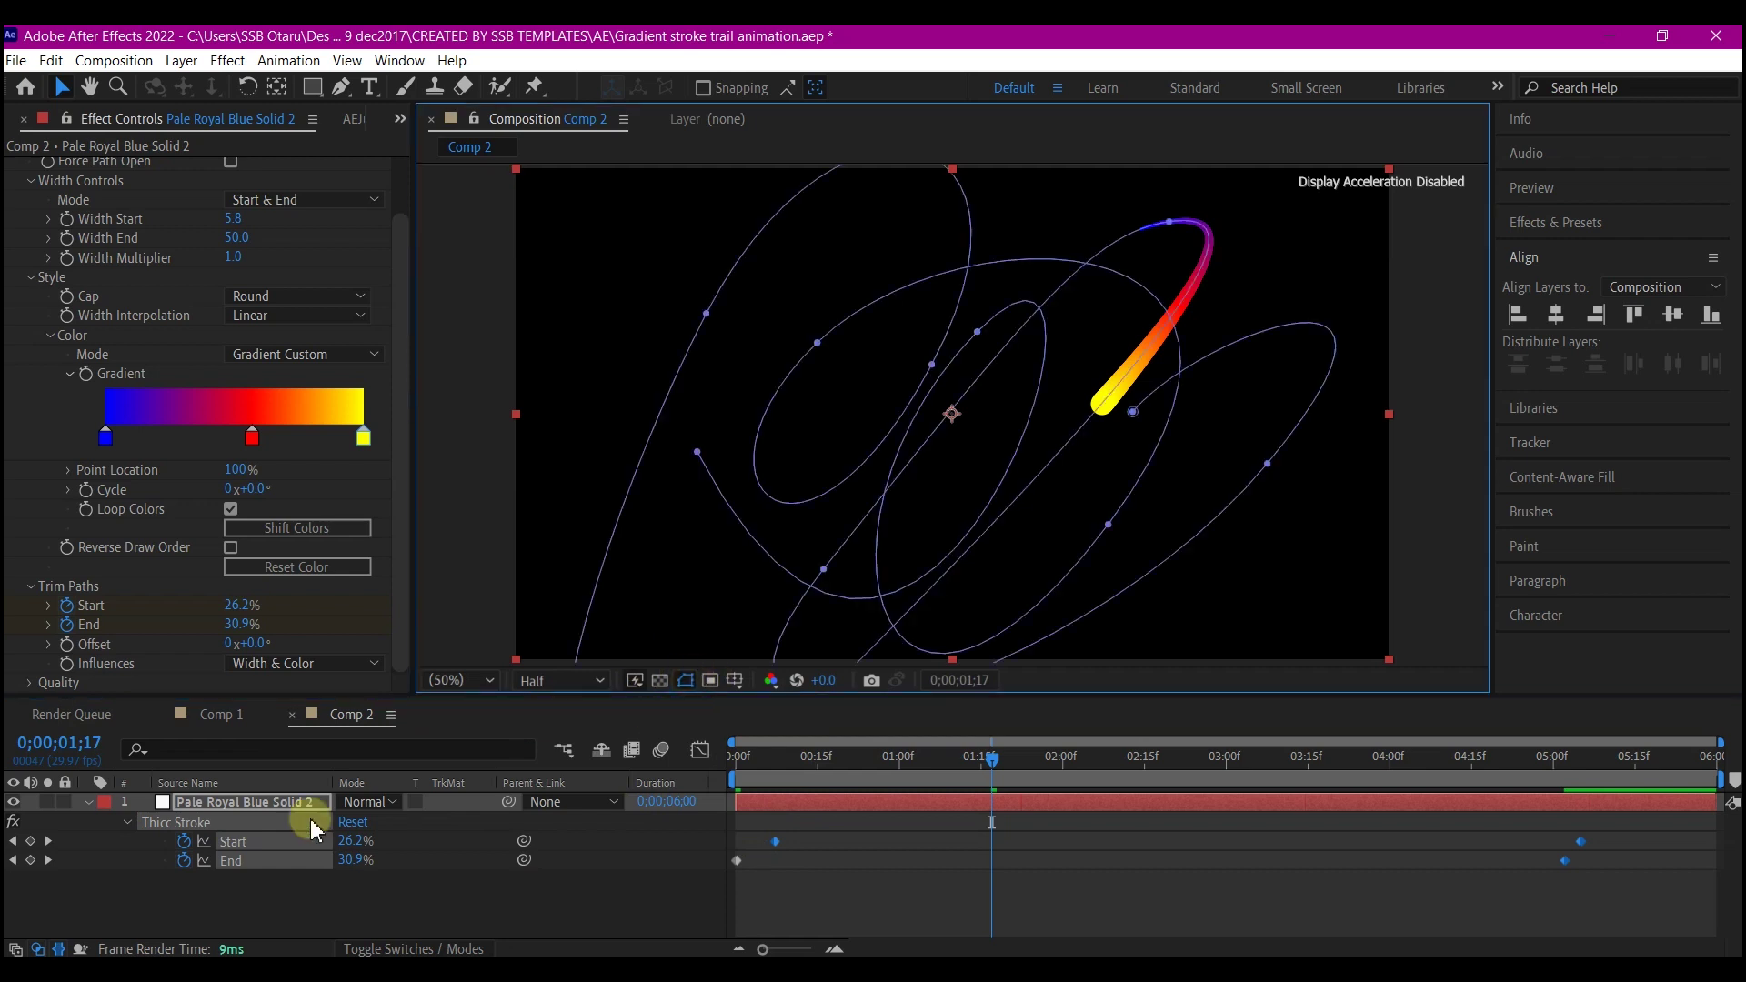
left_click(258, 804)
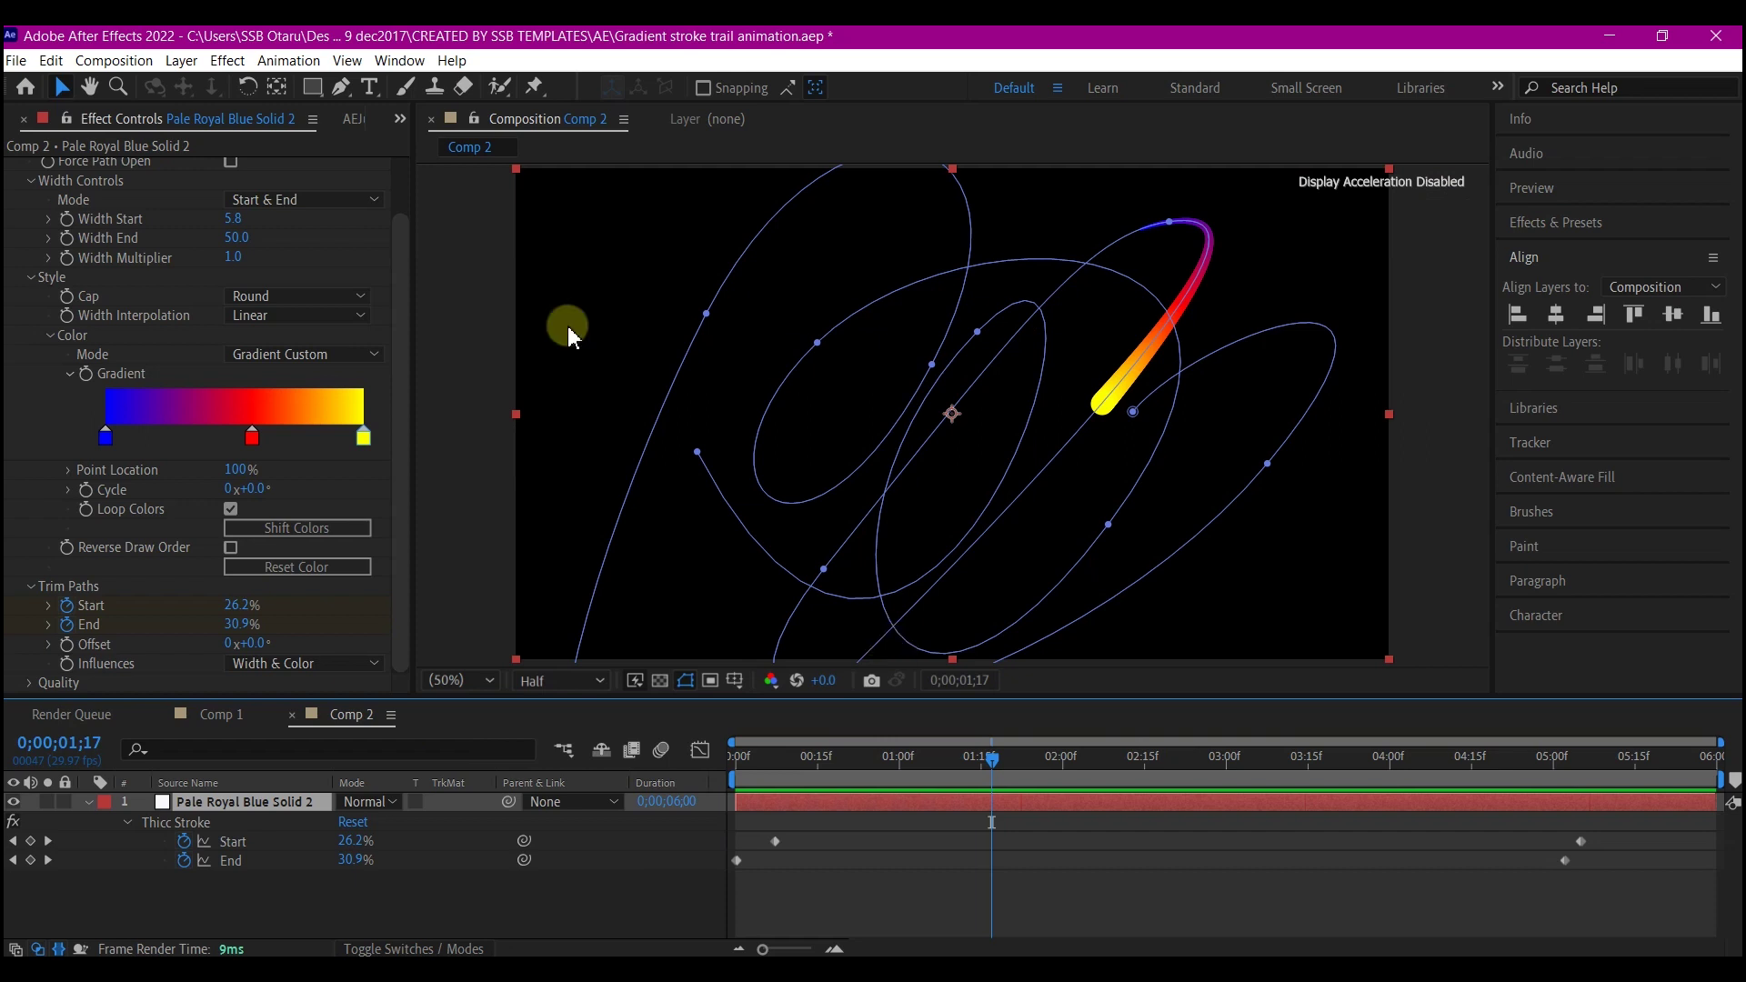
left_click(342, 88)
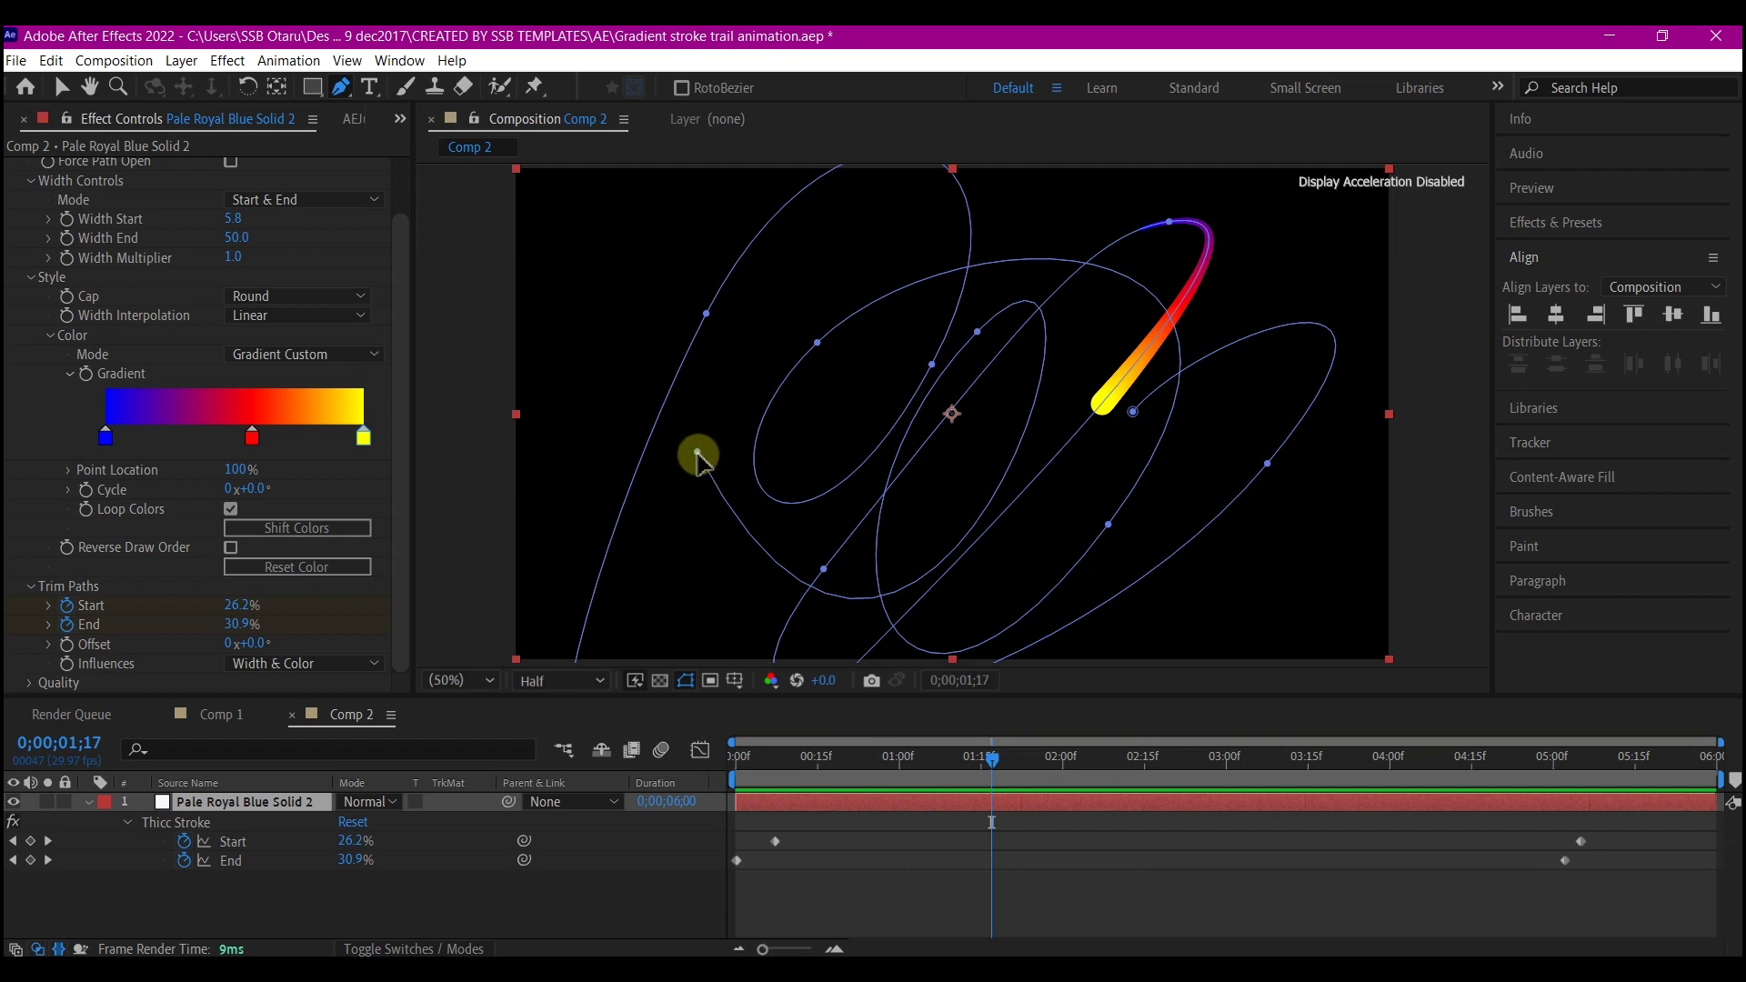
left_click(697, 453)
left_click_drag(697, 453, 593, 700)
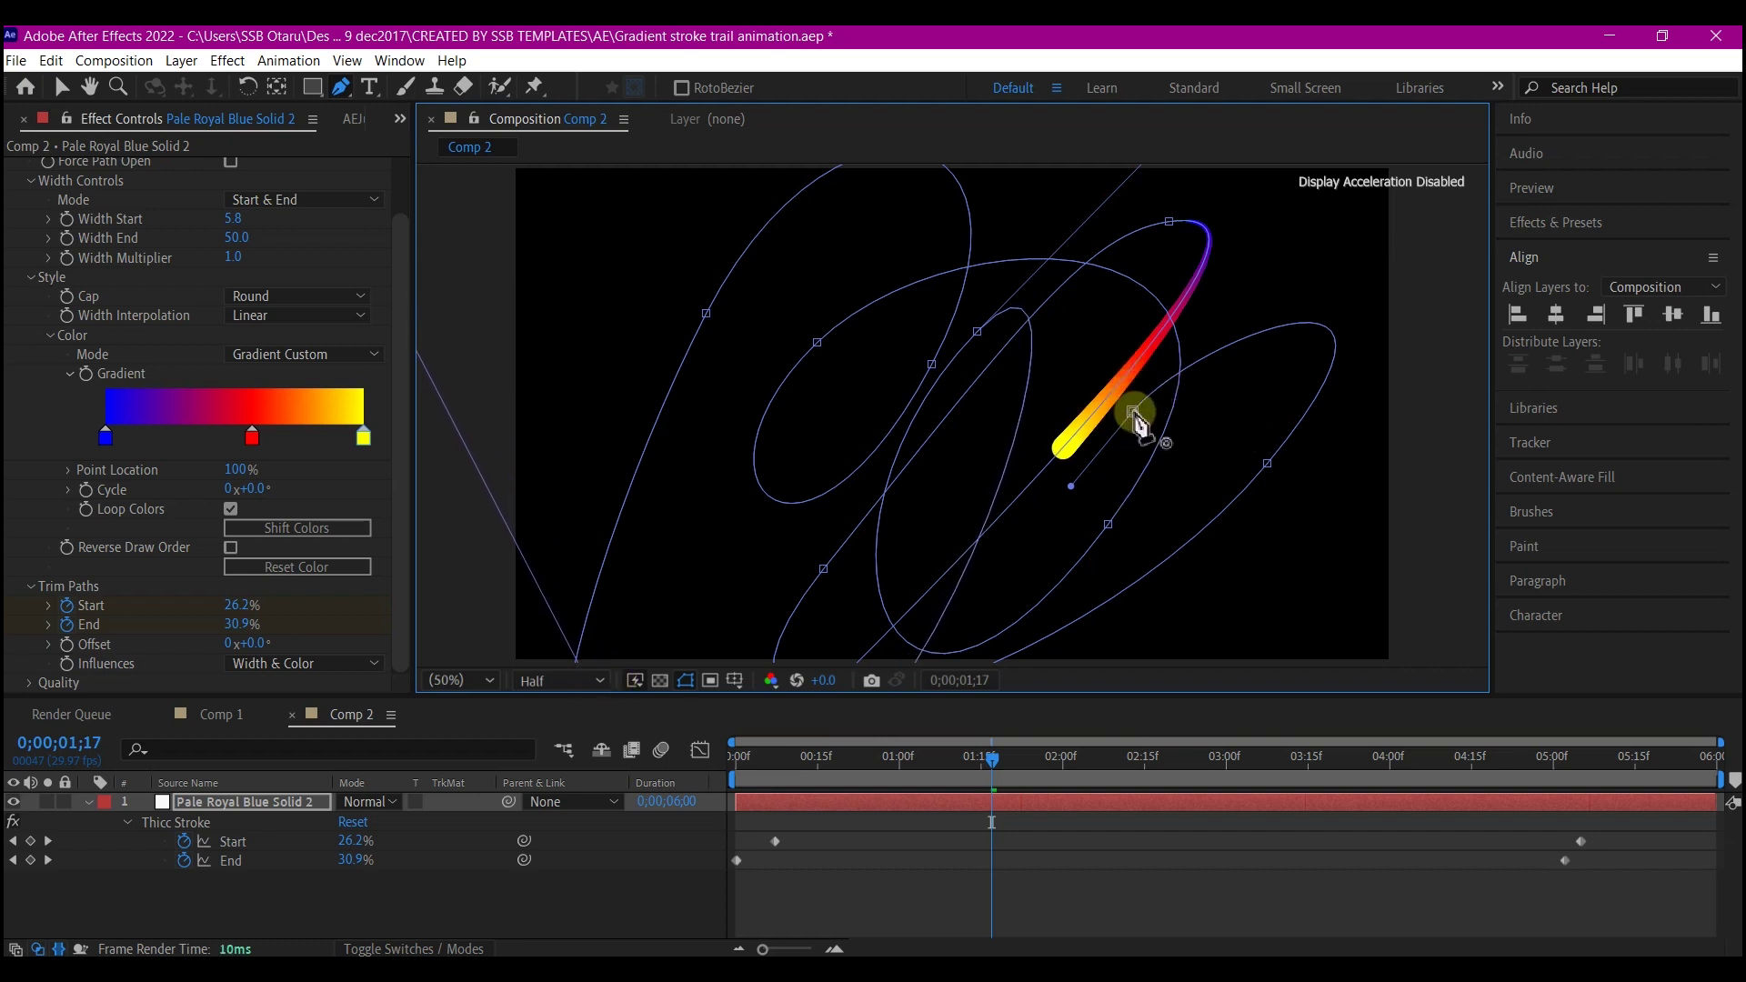
key("comma")
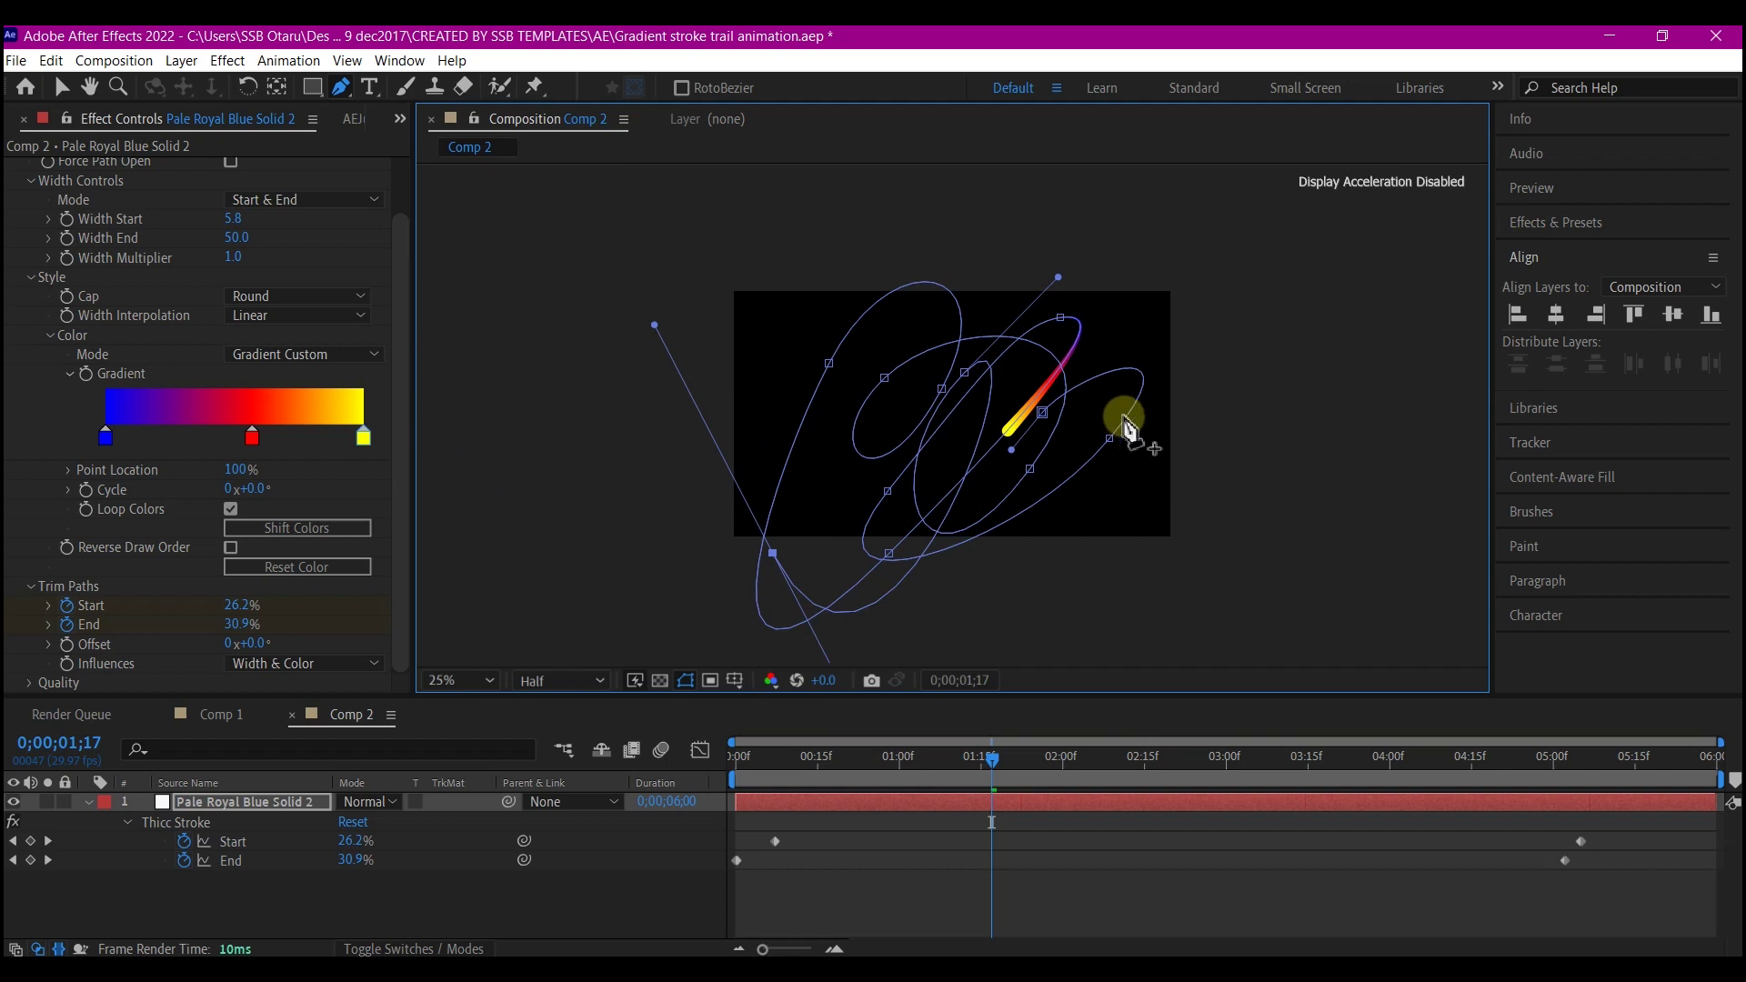
left_click(1044, 414)
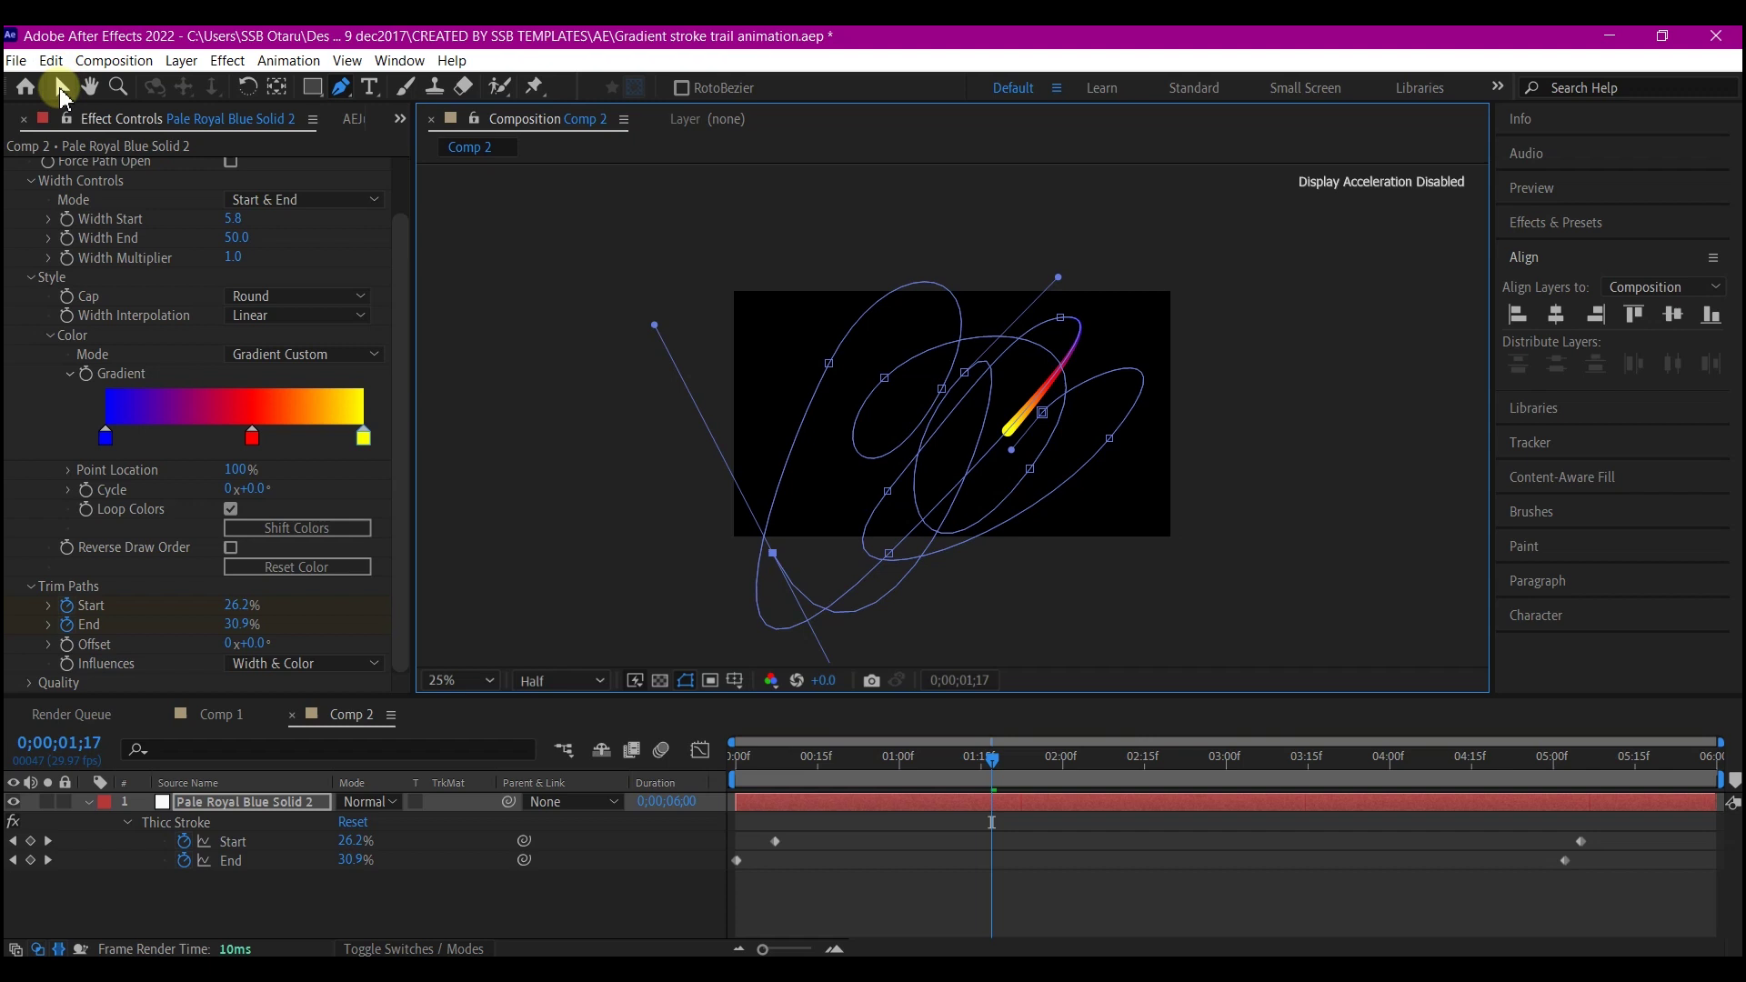
left_click(62, 91)
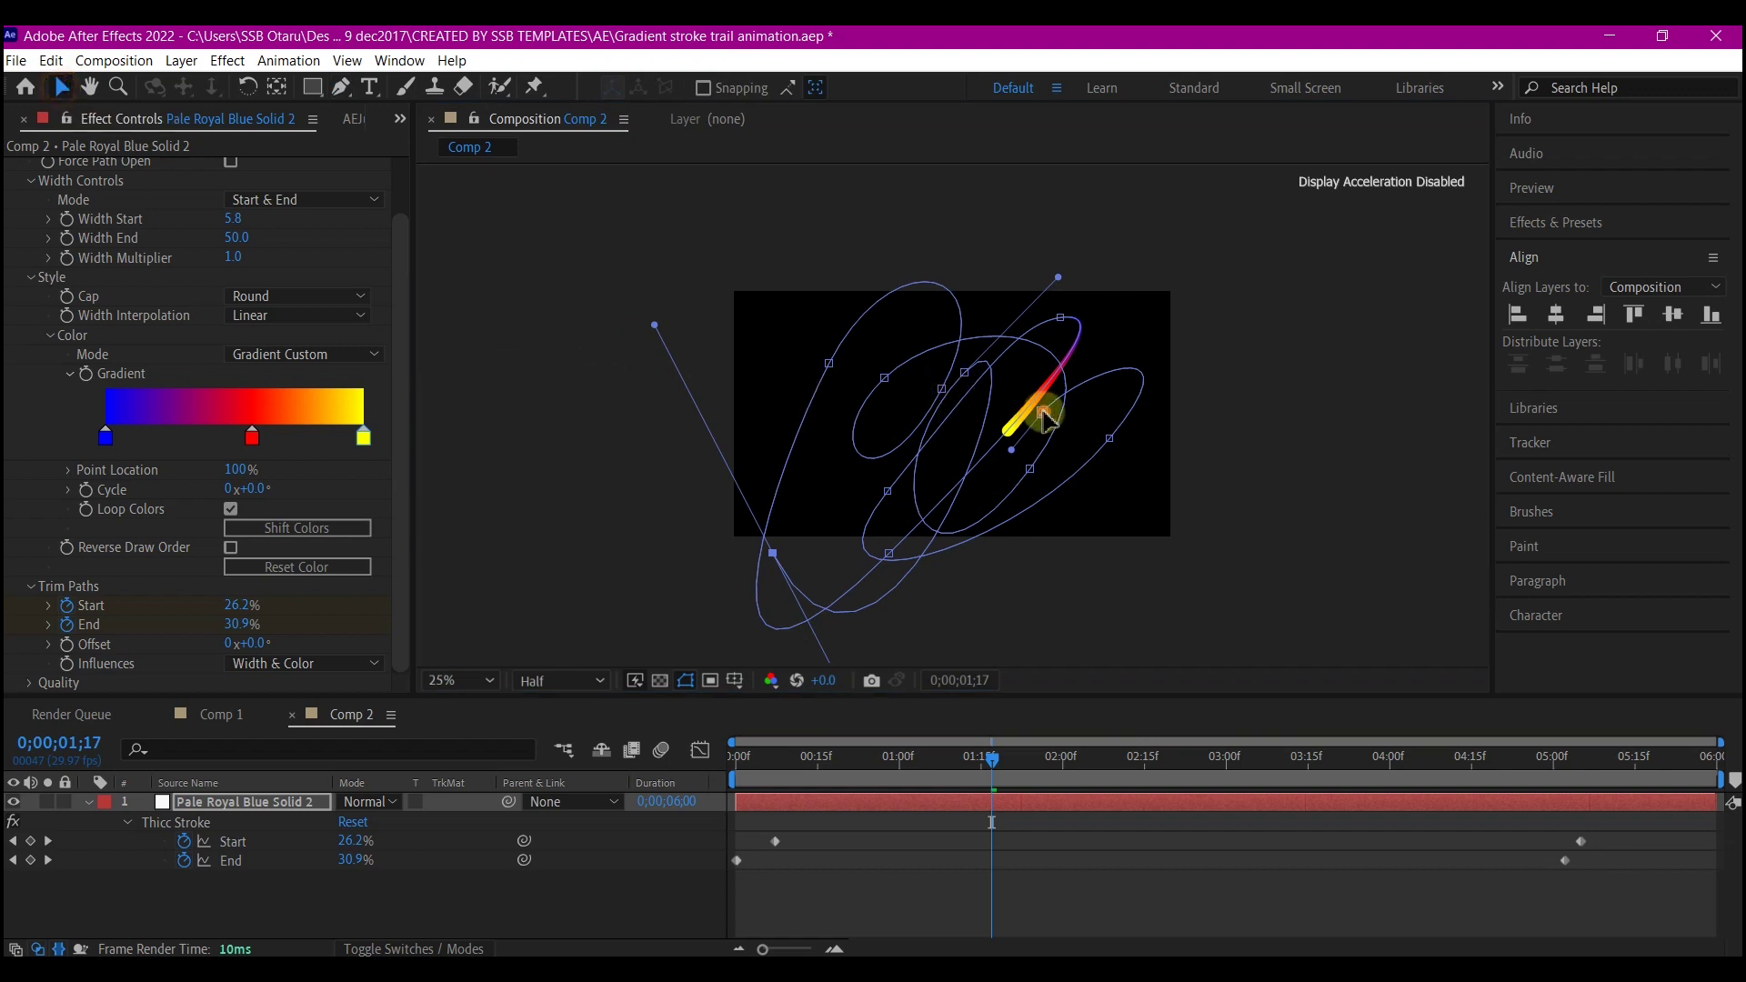
mouse_move(1044, 414)
left_mouse_down()
mouse_move(1082, 323)
mouse_move(931, 281)
mouse_move(1049, 283)
mouse_move(1070, 262)
mouse_move(970, 358)
left_mouse_up()
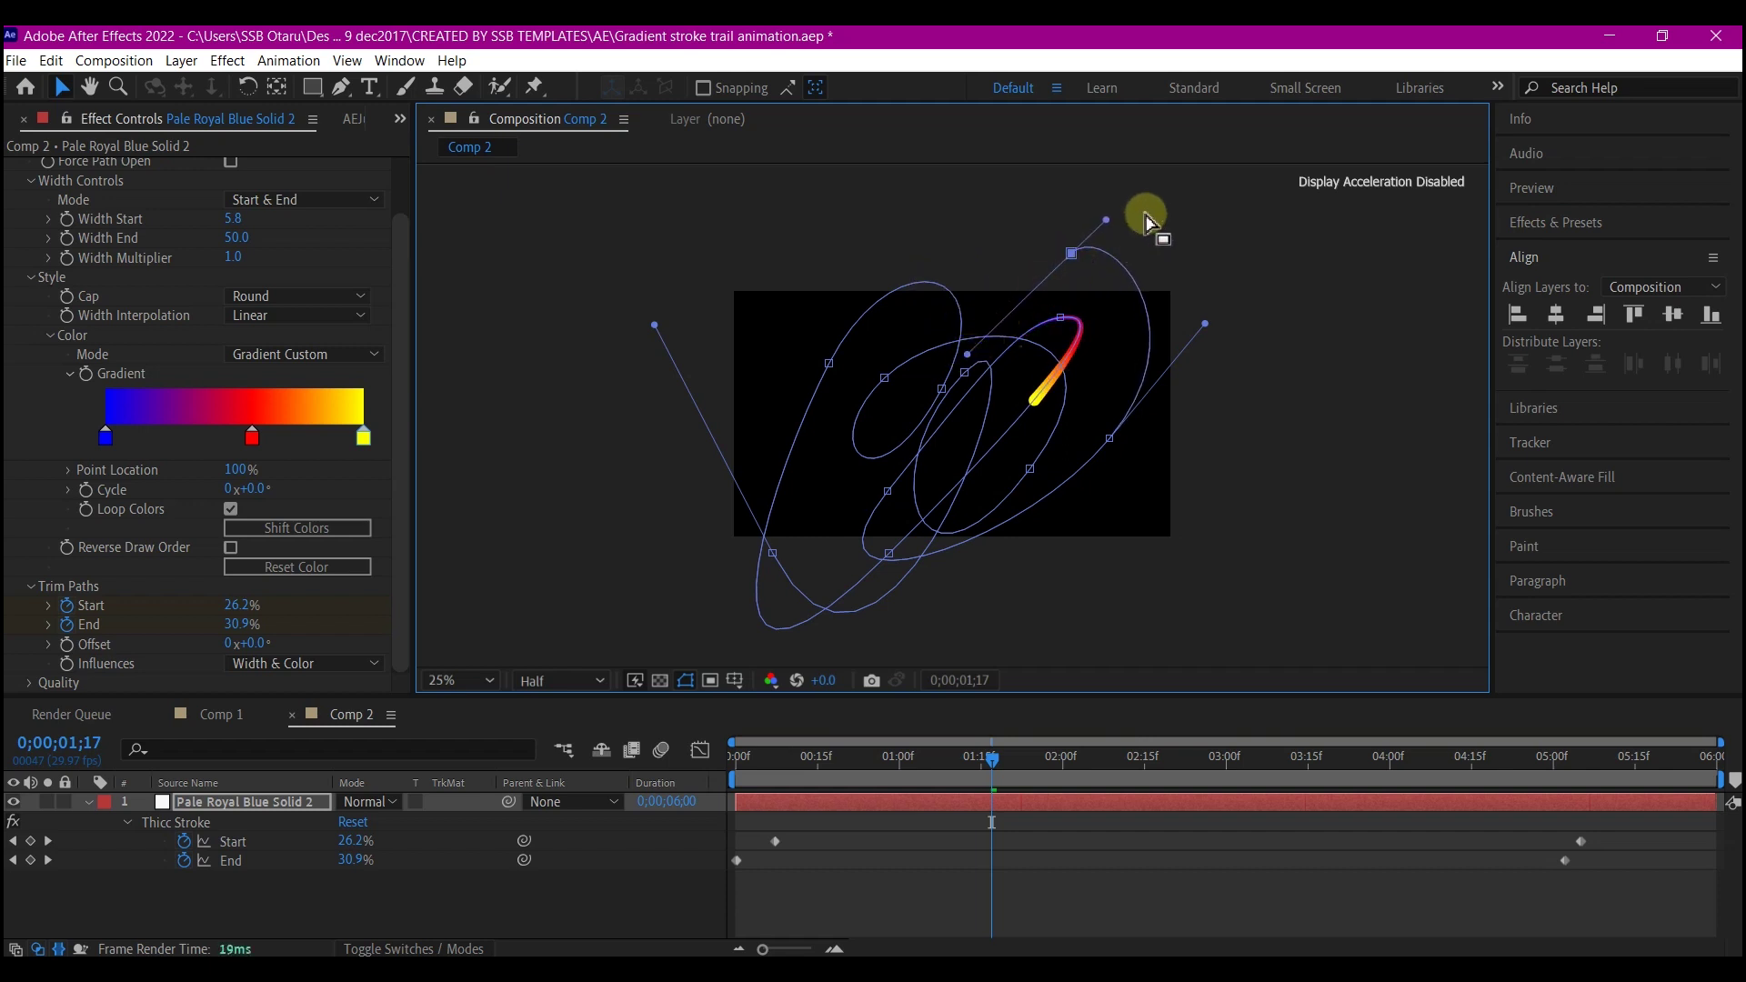
left_click_drag(1108, 224, 1176, 202)
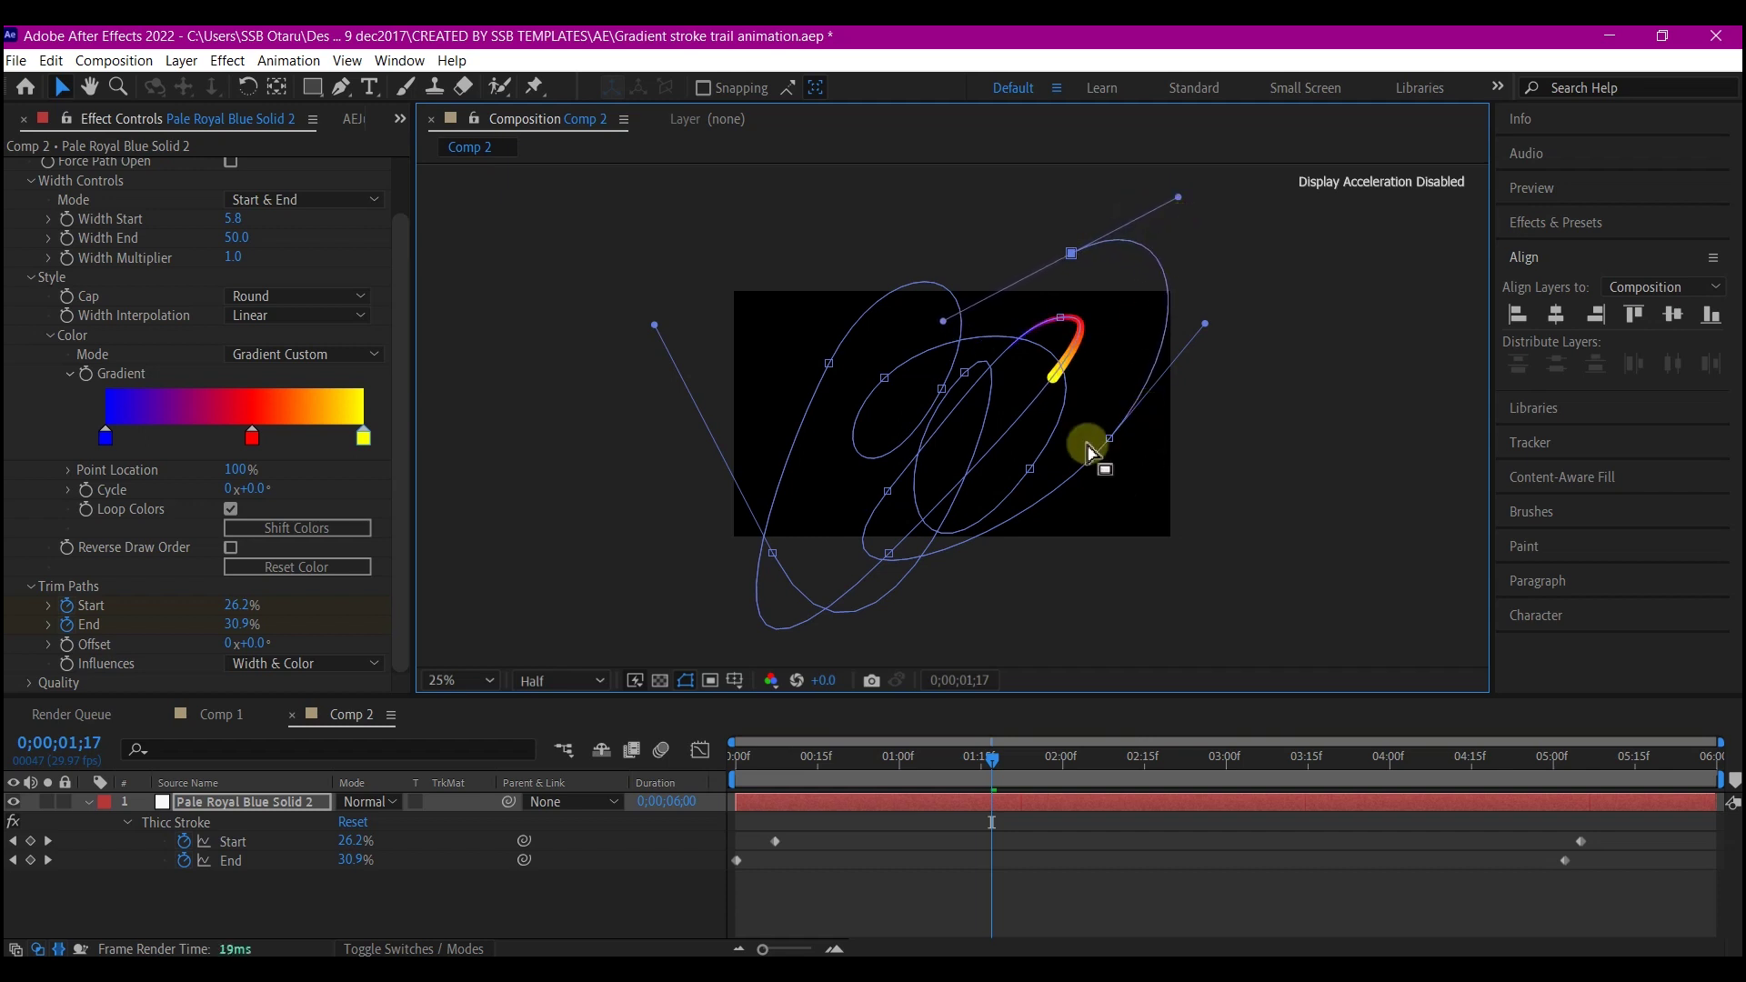
left_click_drag(1109, 440, 1092, 437)
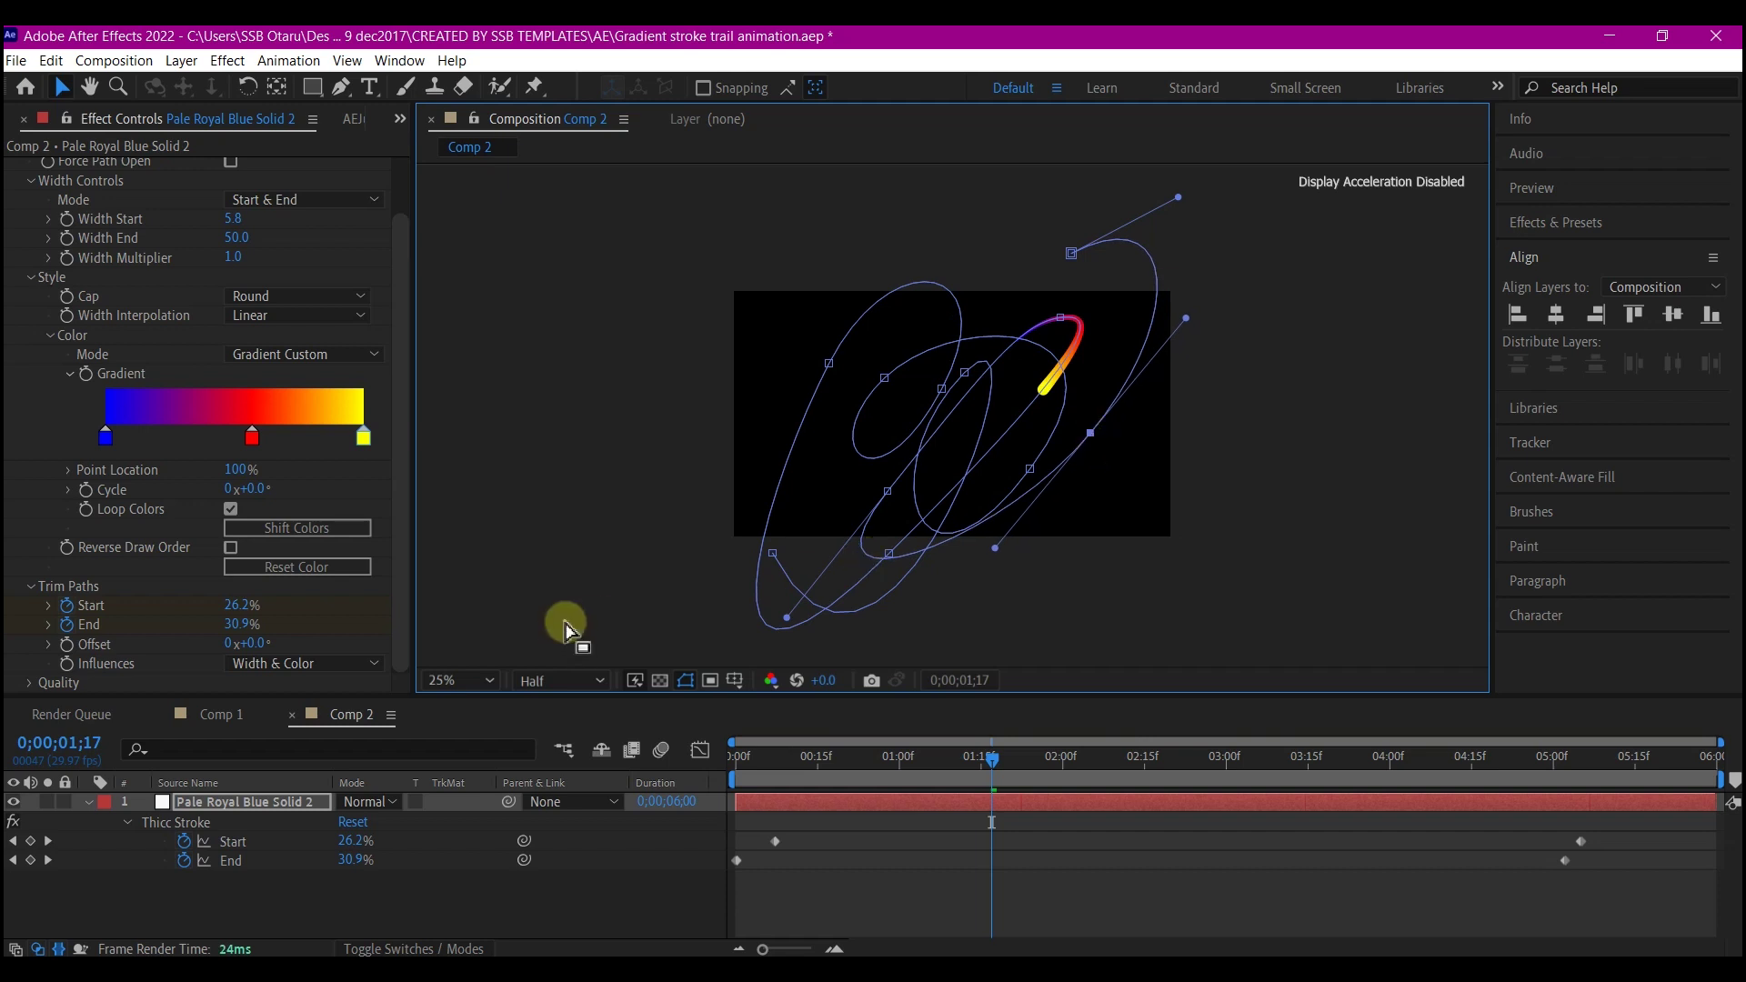
Set the viewer magnification to Fit
left_click(544, 682)
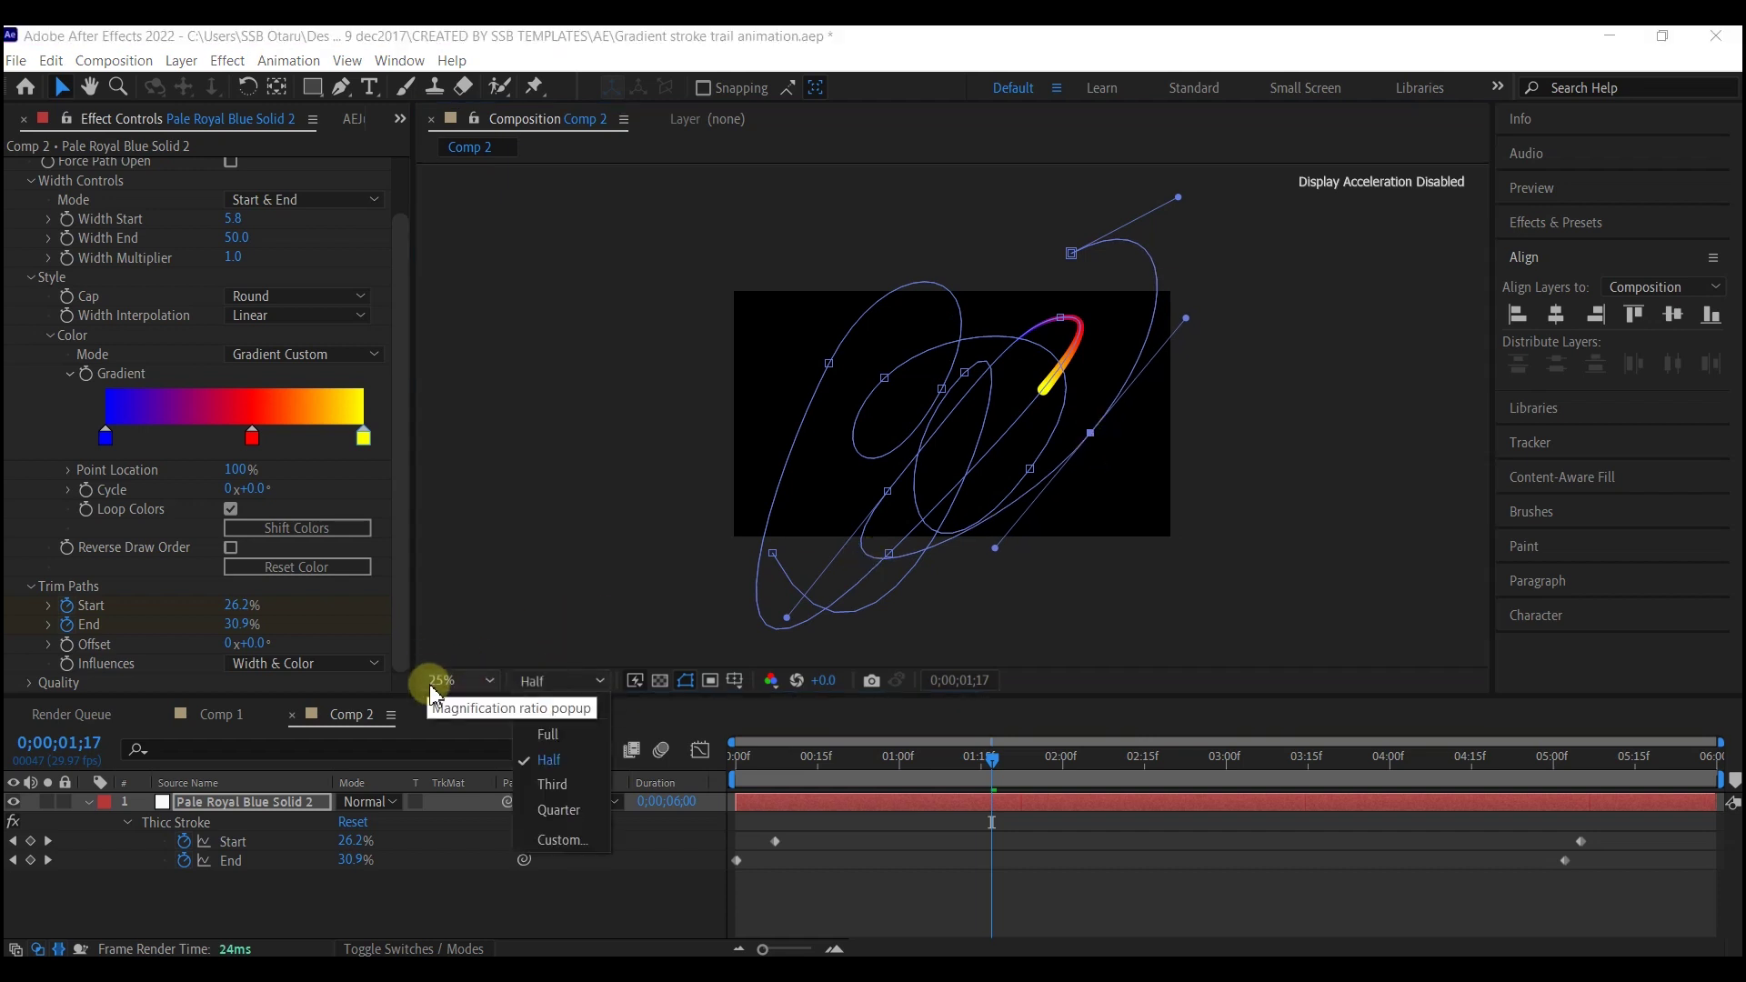
left_click(460, 680)
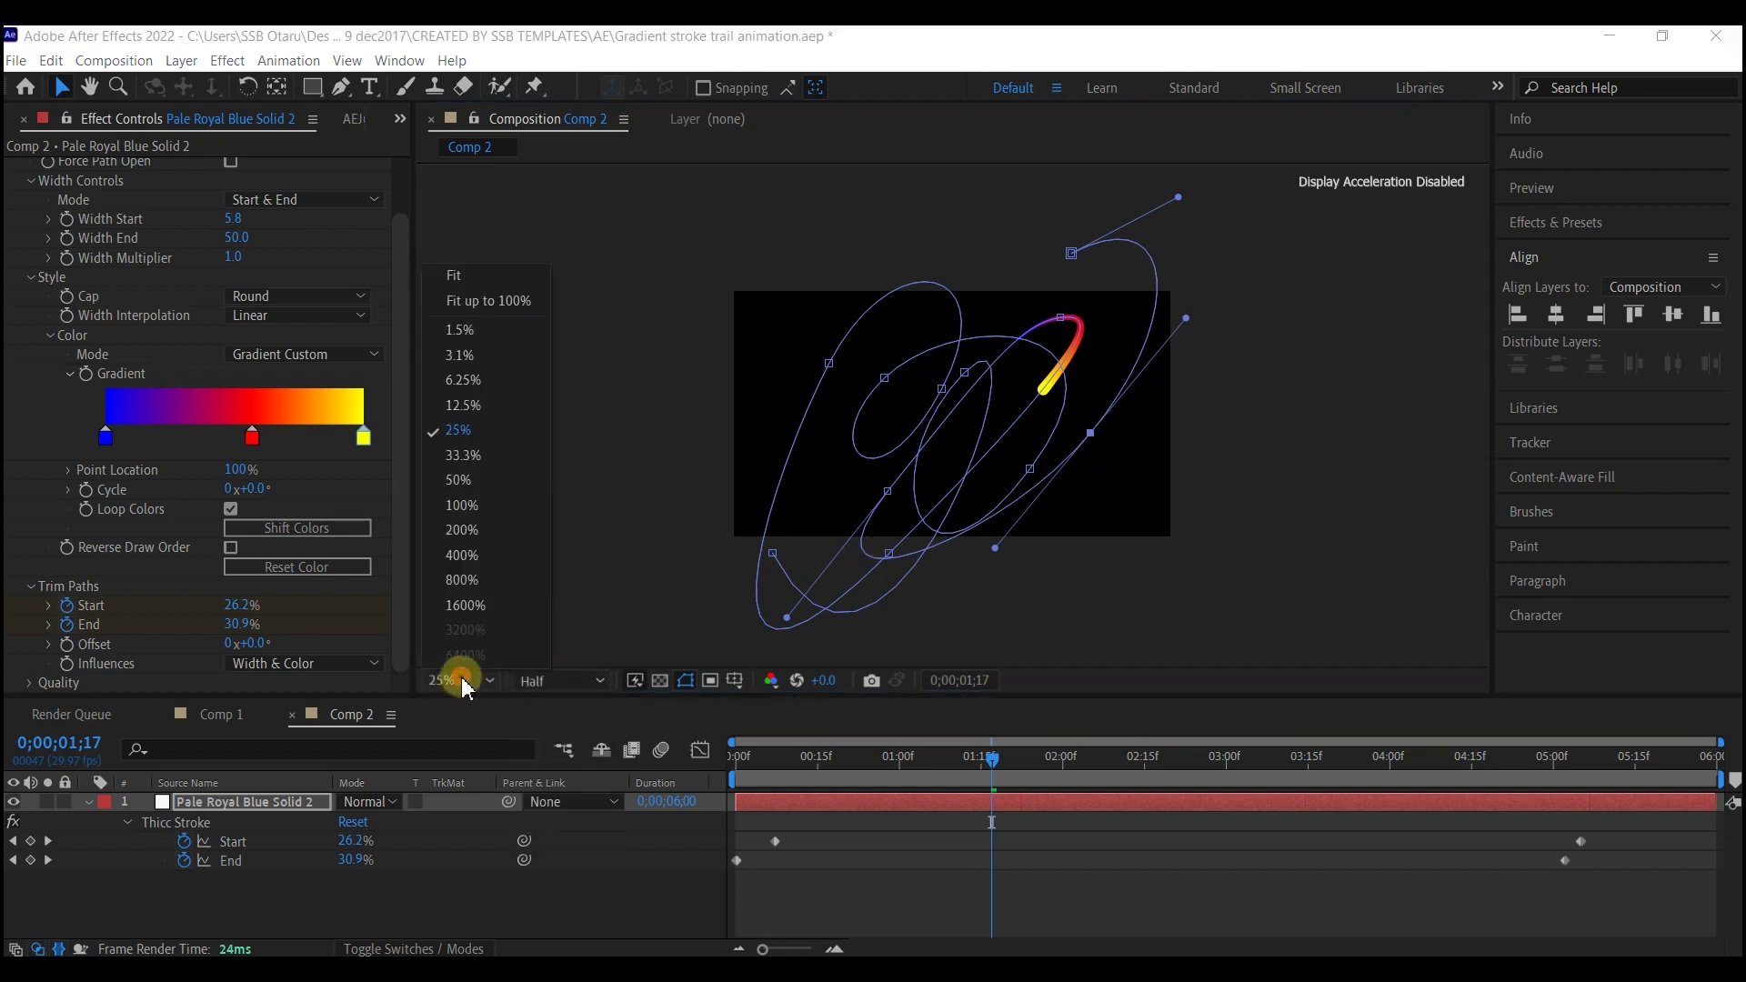
left_click(459, 277)
Preview the trail animation from the start, then park at 0;00;01;07 with the stroke layer selected
left_click_drag(776, 761, 725, 760)
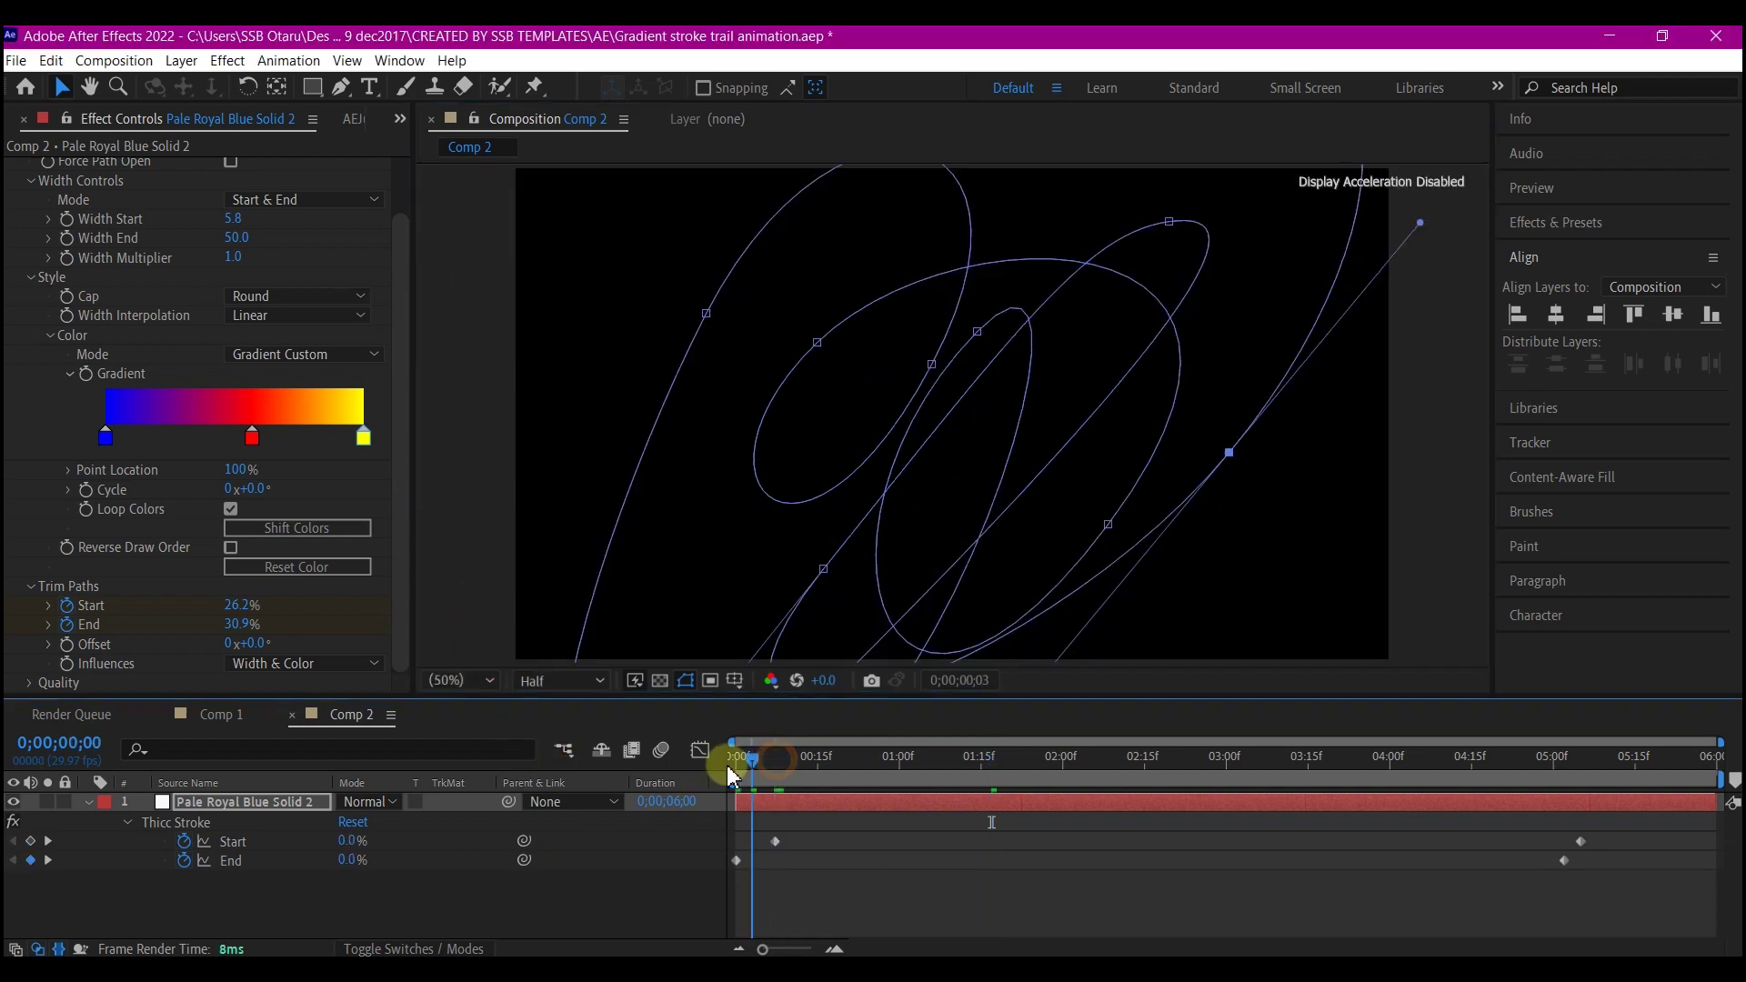
key("space")
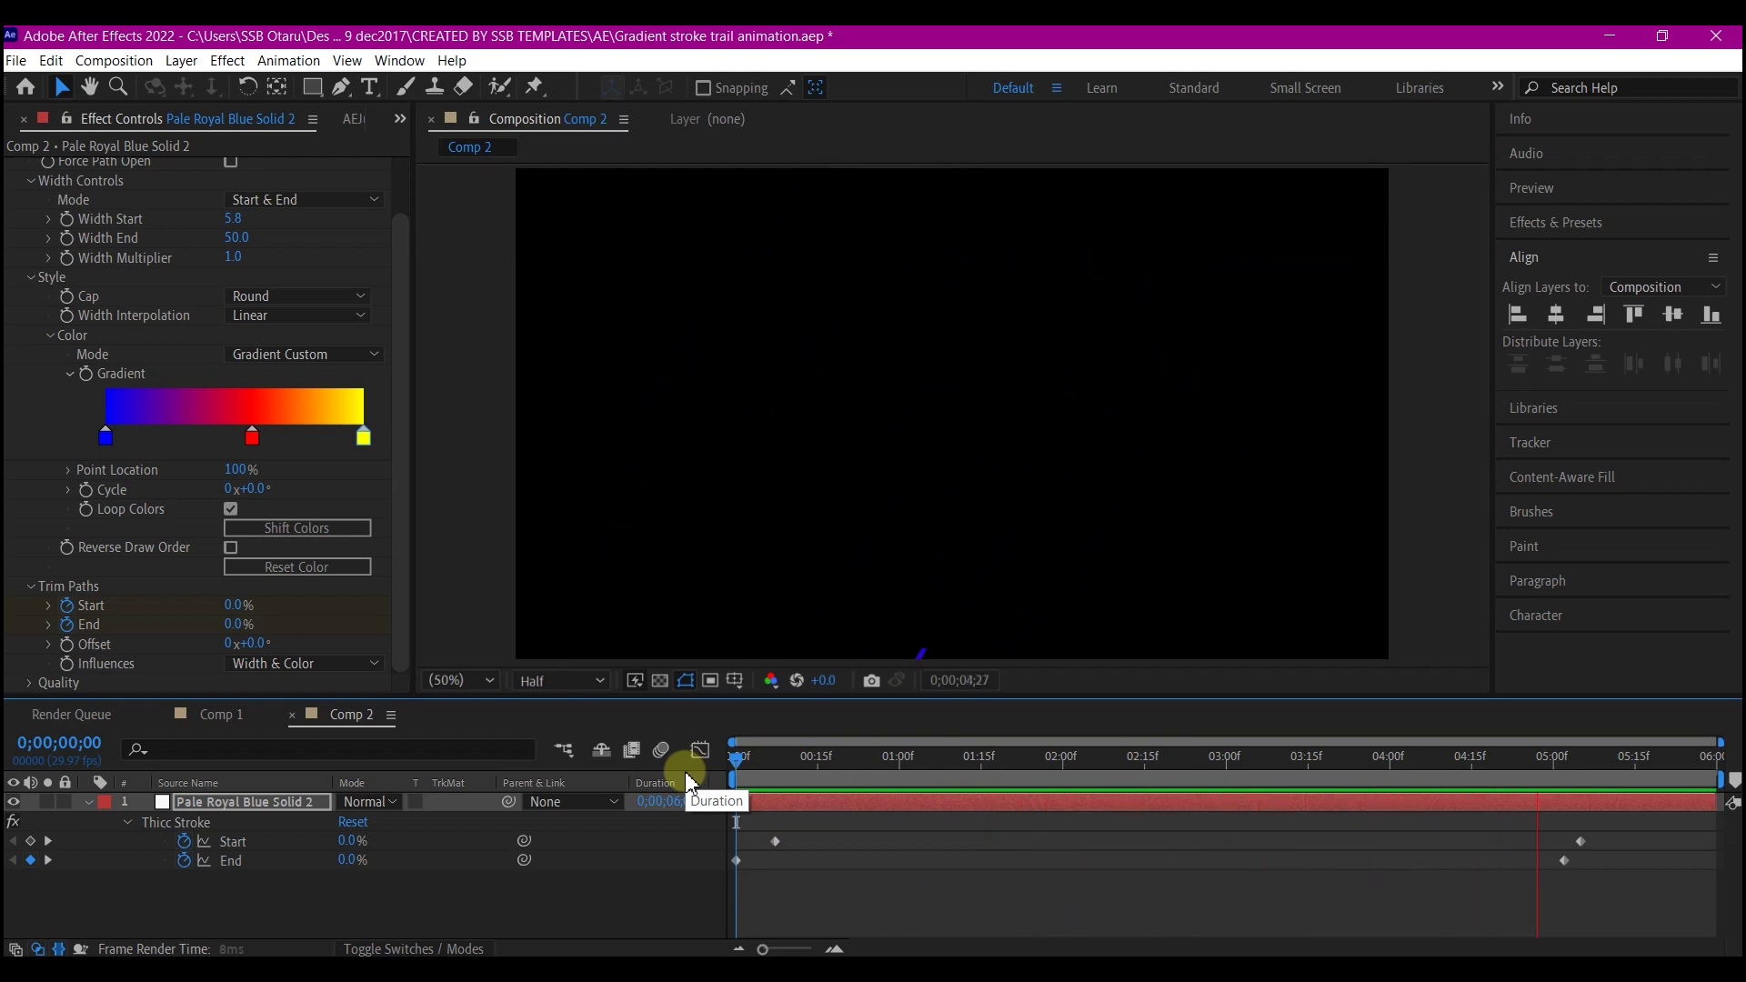
left_click(788, 887)
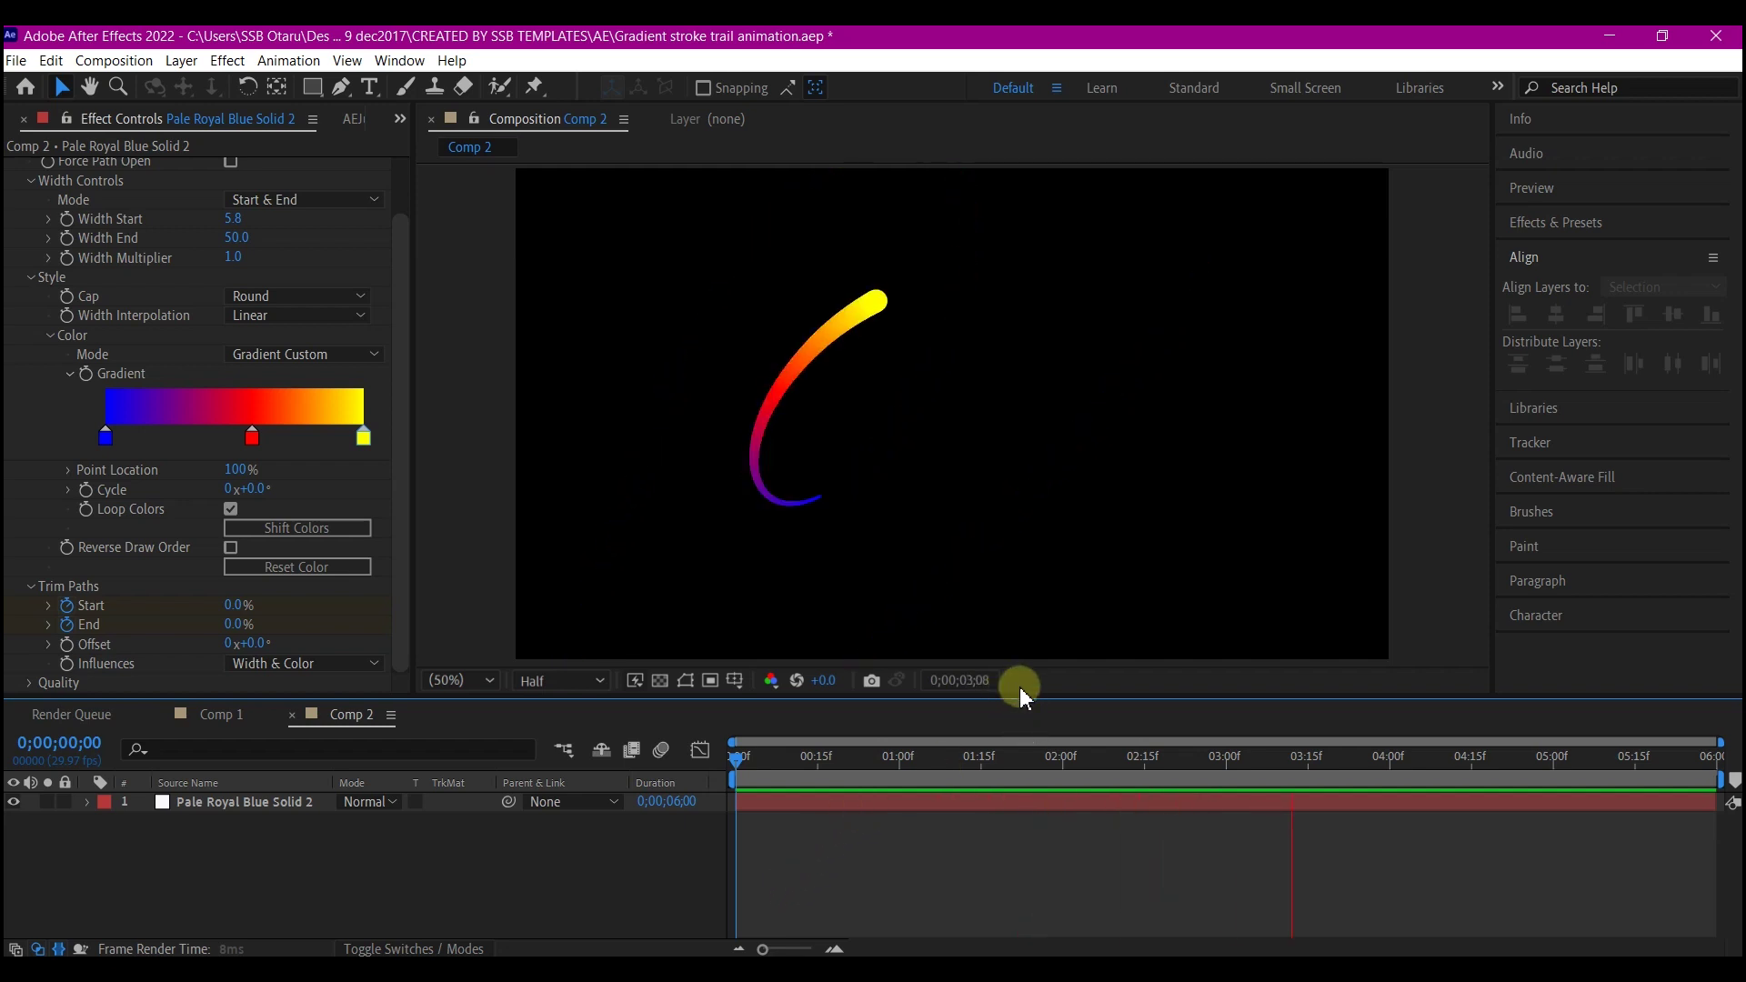
key("space")
mouse_move(941, 762)
left_mouse_down()
mouse_move(974, 763)
mouse_move(937, 775)
left_mouse_up()
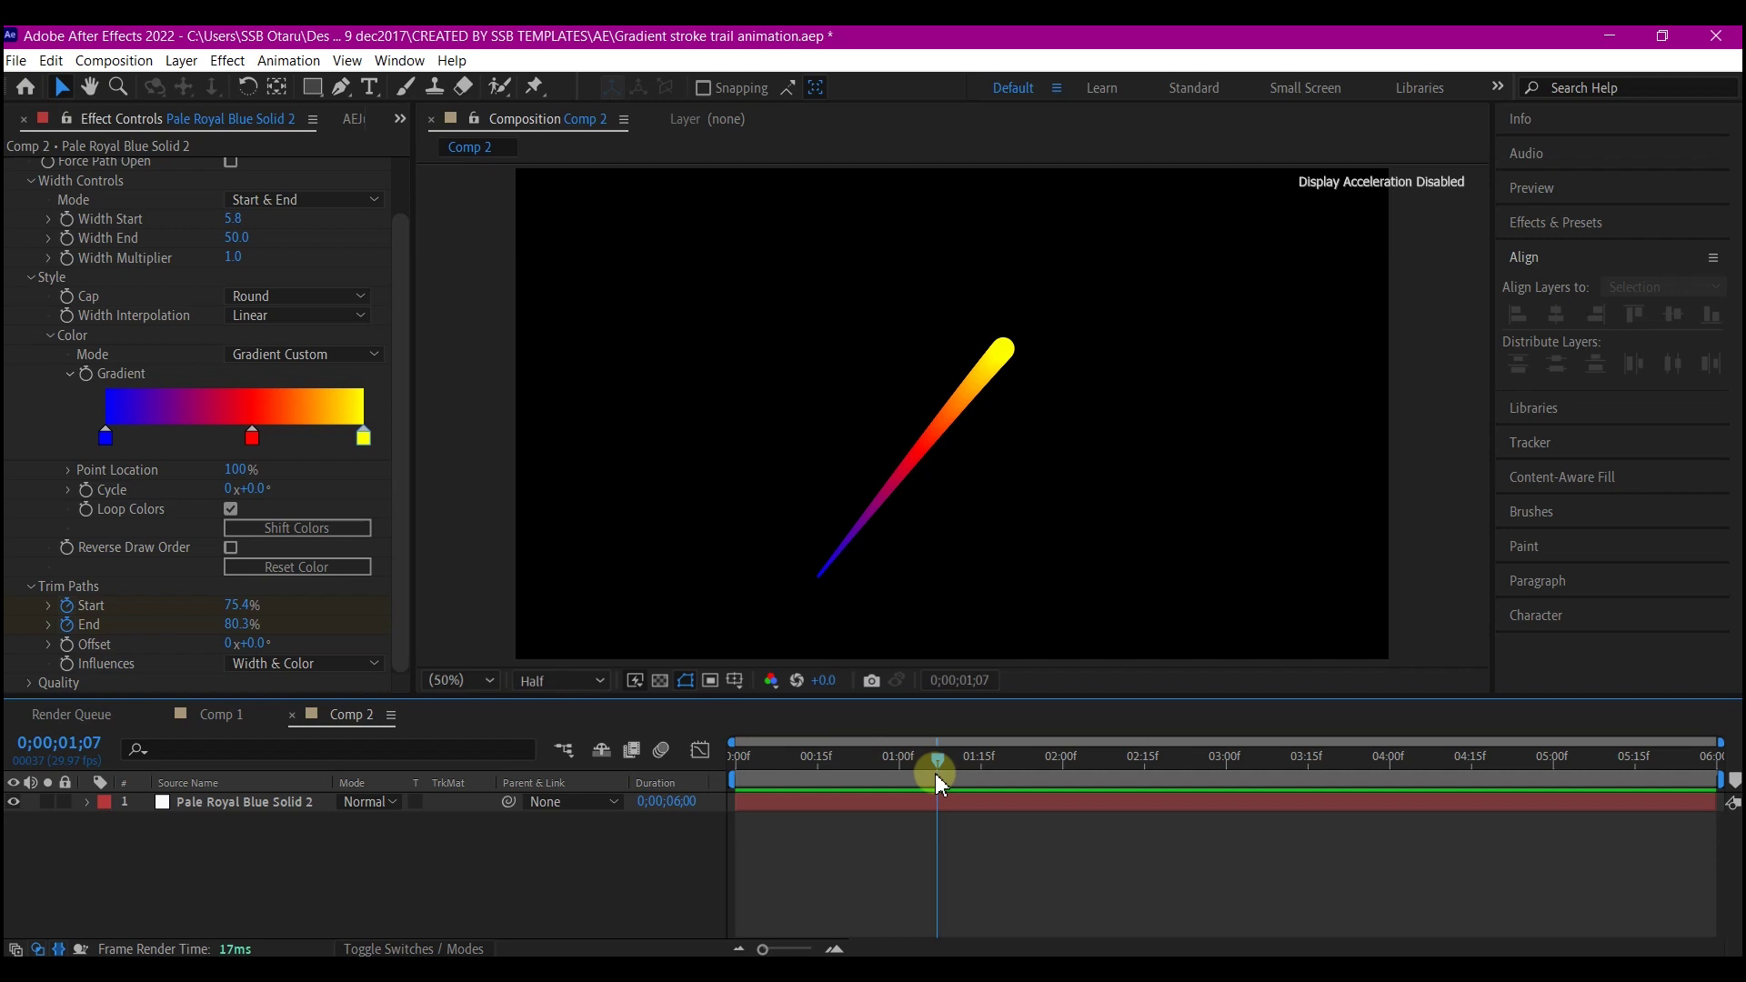
left_click(221, 809)
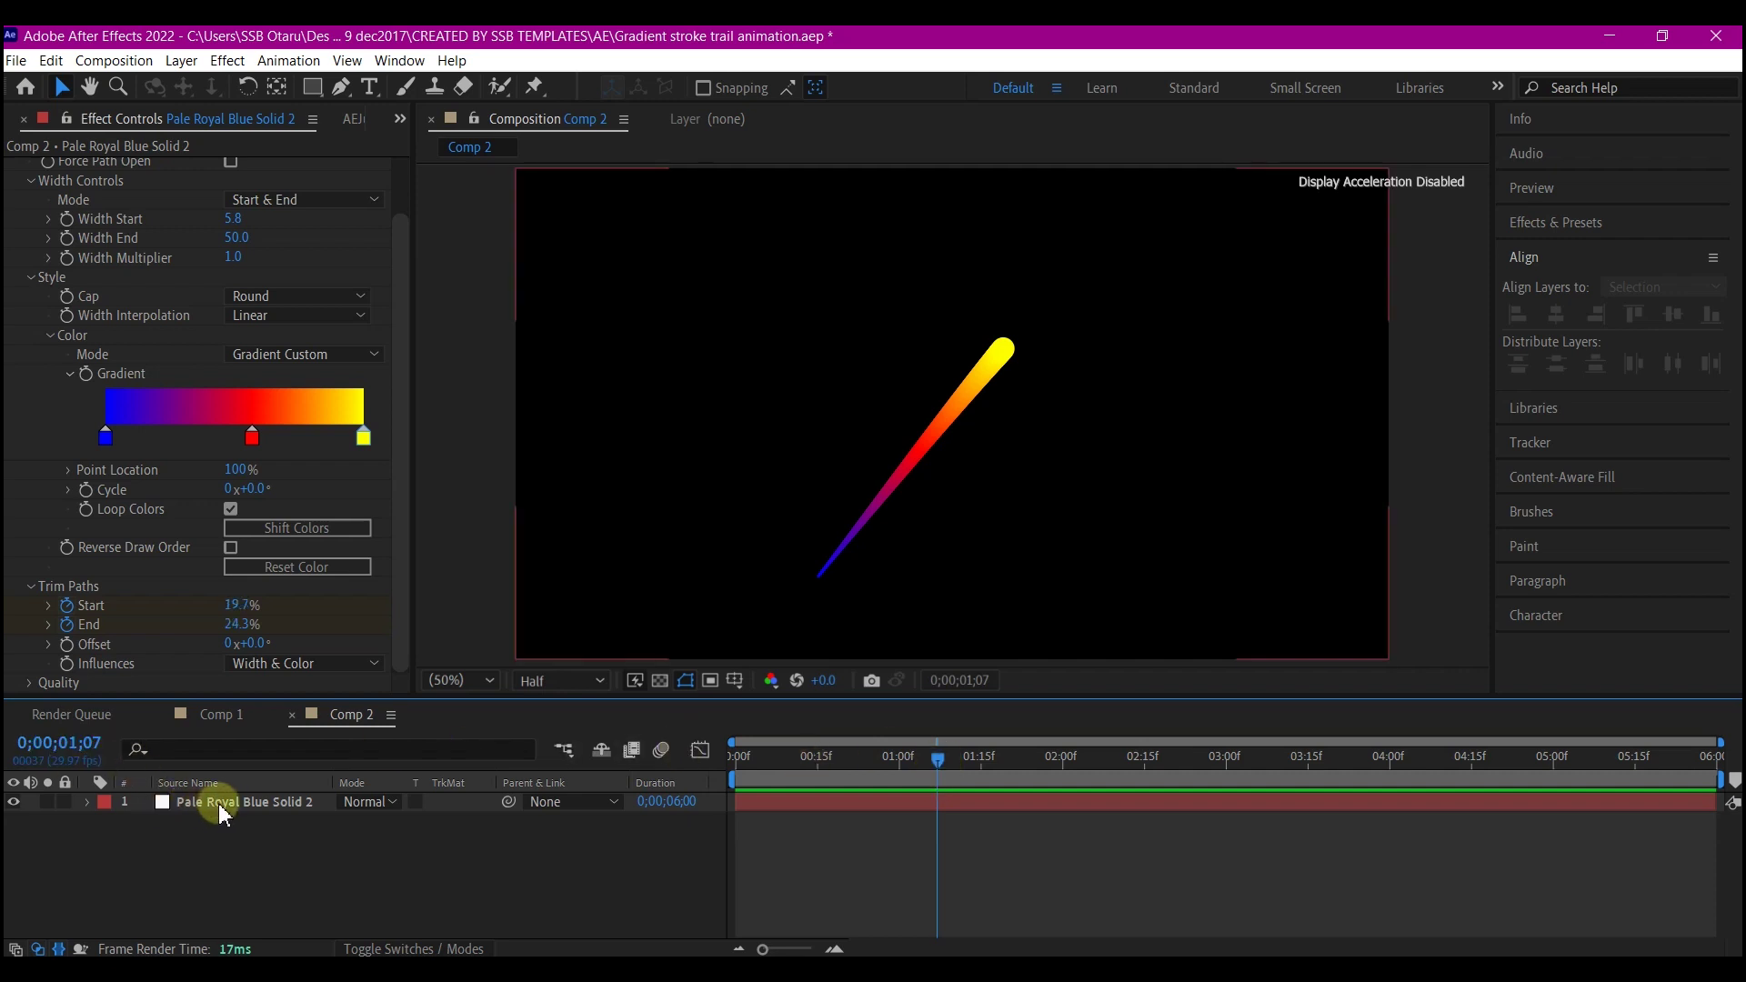
Hide the mask path outlines and duplicate the stroke layer
left_click(223, 811)
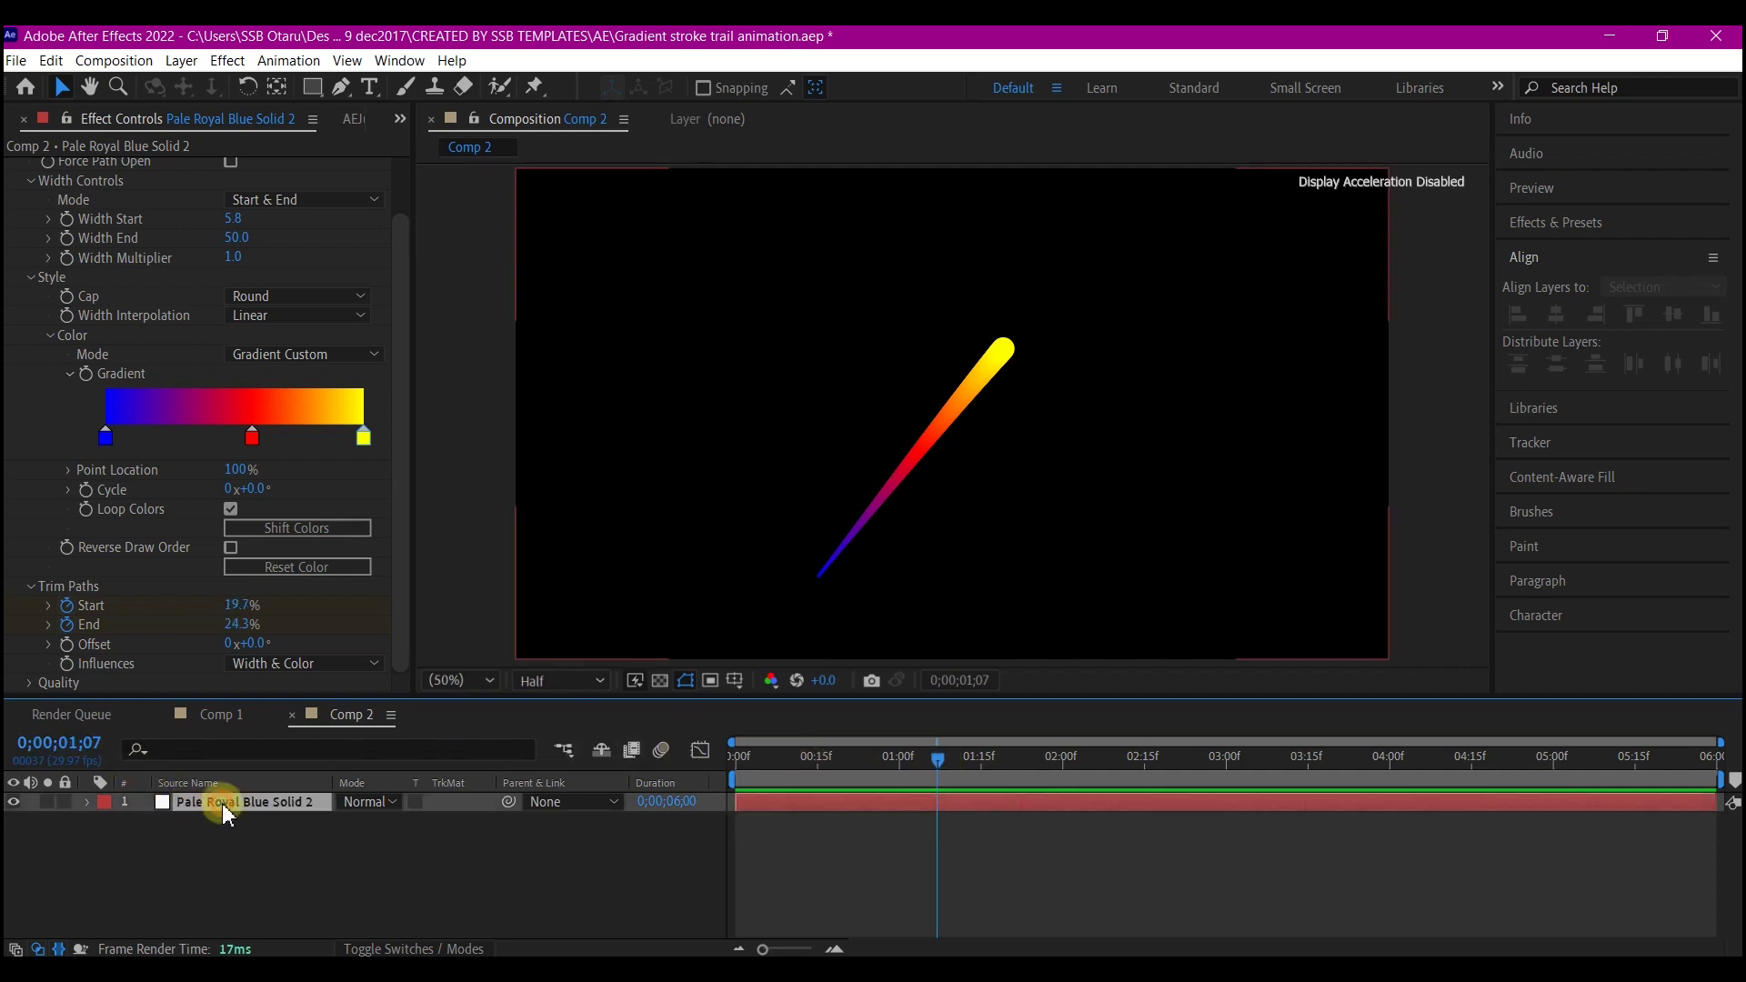
left_click(686, 681)
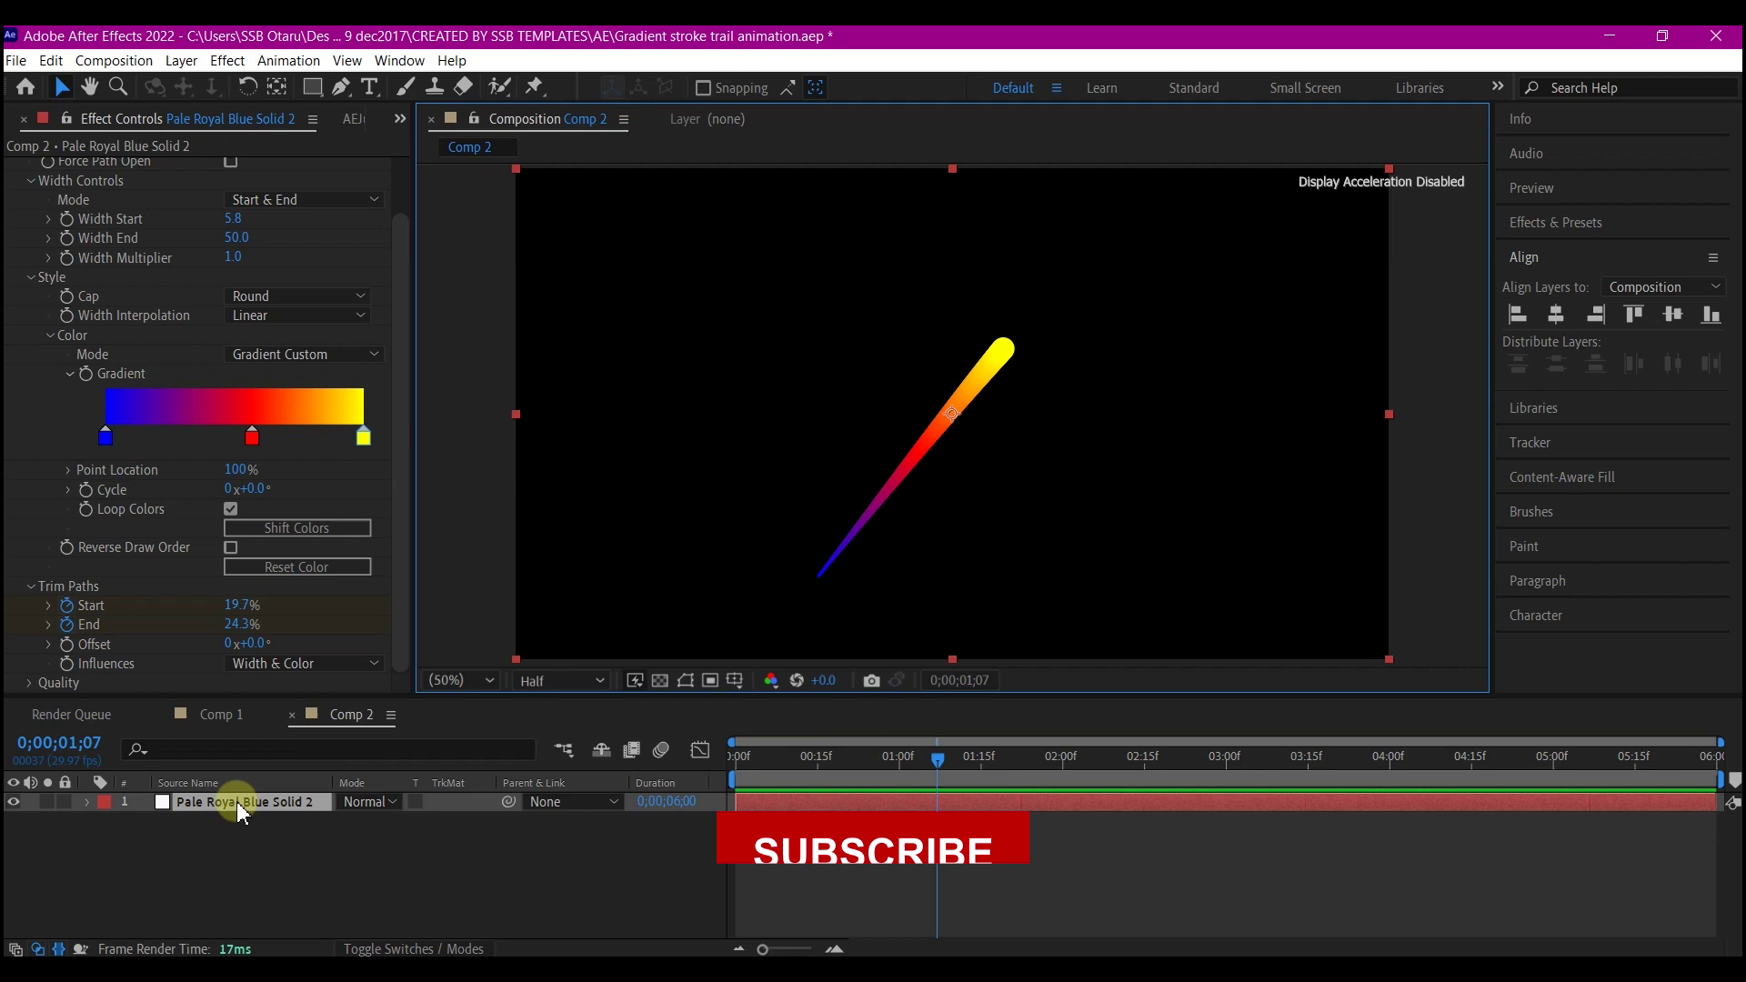
key("ctrl+d")
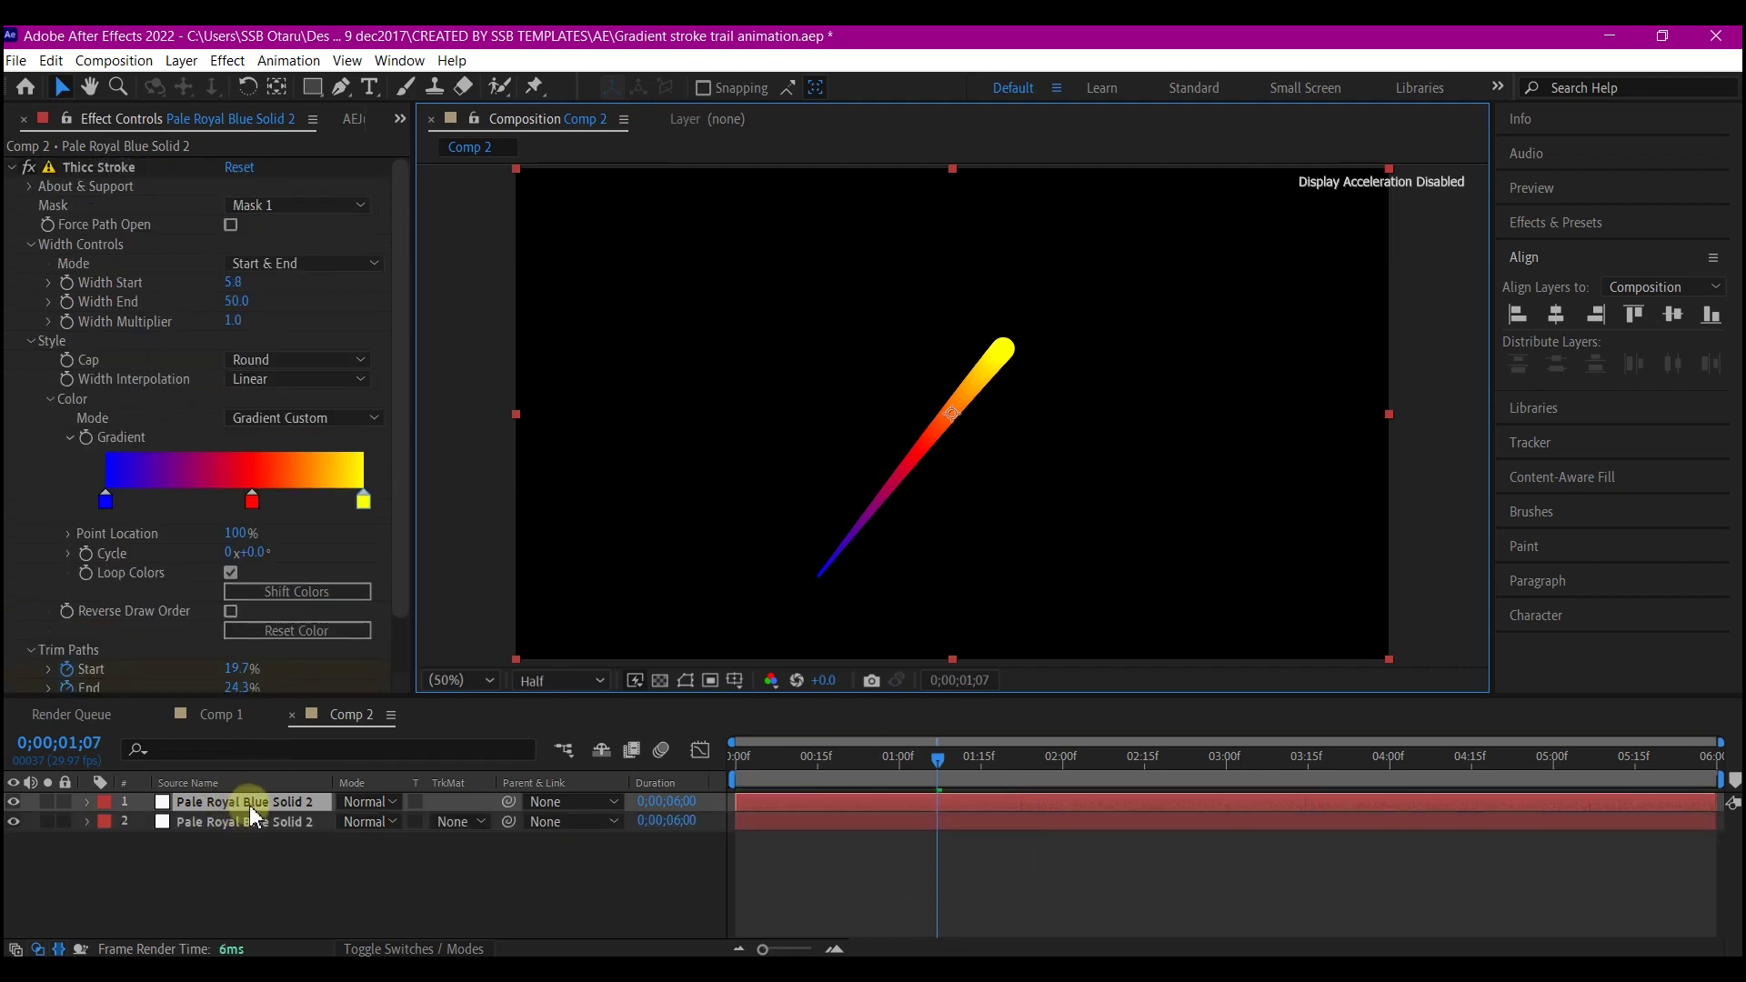
Recolour the copy's Thicc Stroke gradient stops to black, dark grey and white
left_click(368, 515)
double_click(364, 509)
mouse_move(604, 670)
left_mouse_down()
mouse_move(565, 599)
mouse_move(686, 834)
mouse_move(604, 916)
mouse_move(1019, 955)
left_mouse_up()
left_click(1126, 604)
double_click(106, 500)
left_click(1163, 614)
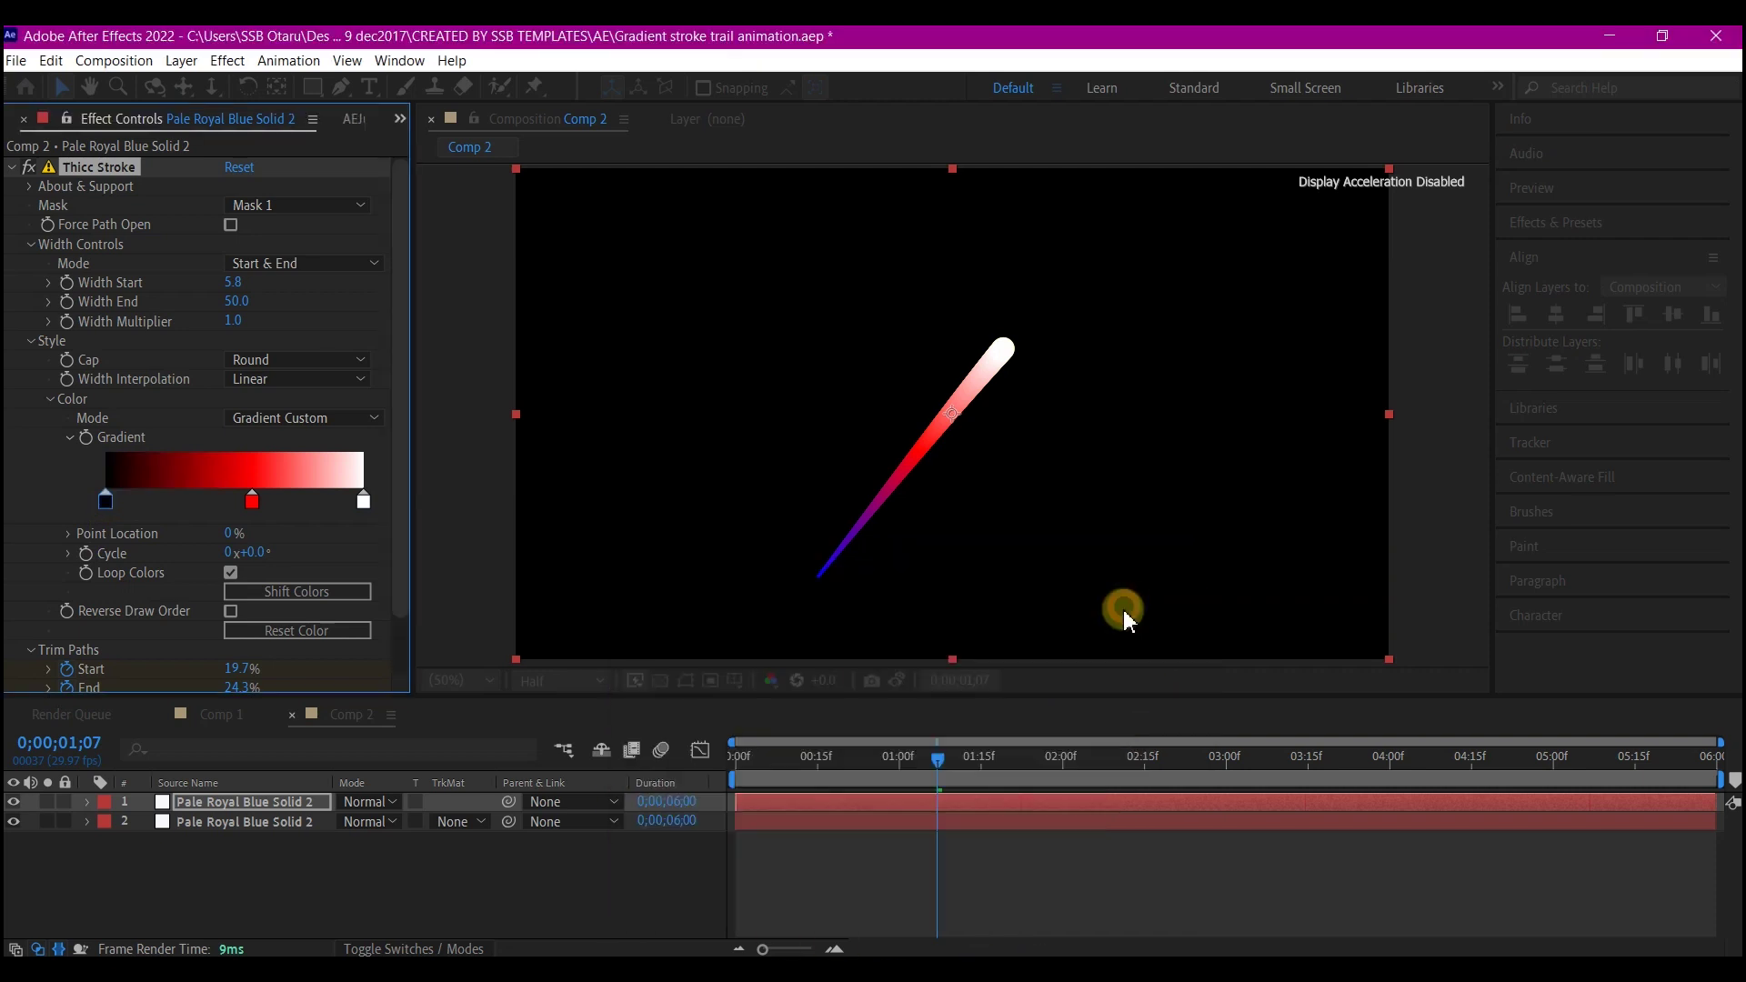
double_click(252, 500)
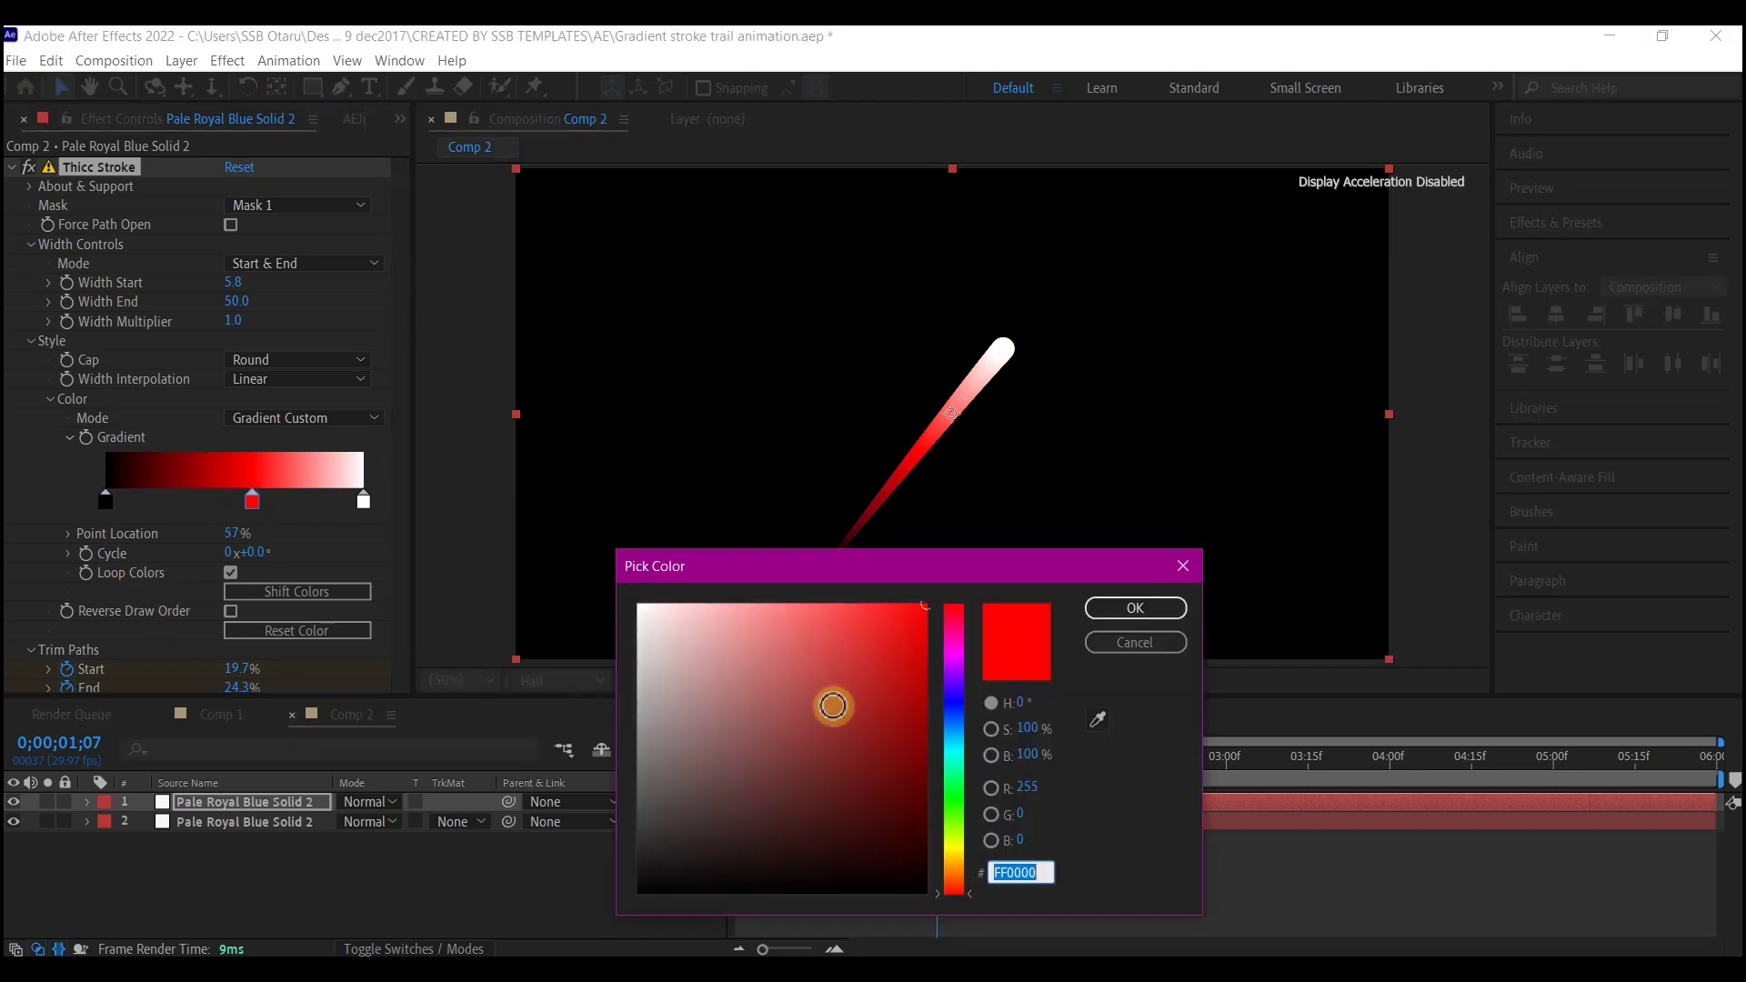
left_click_drag(656, 829, 639, 863)
left_click(1136, 622)
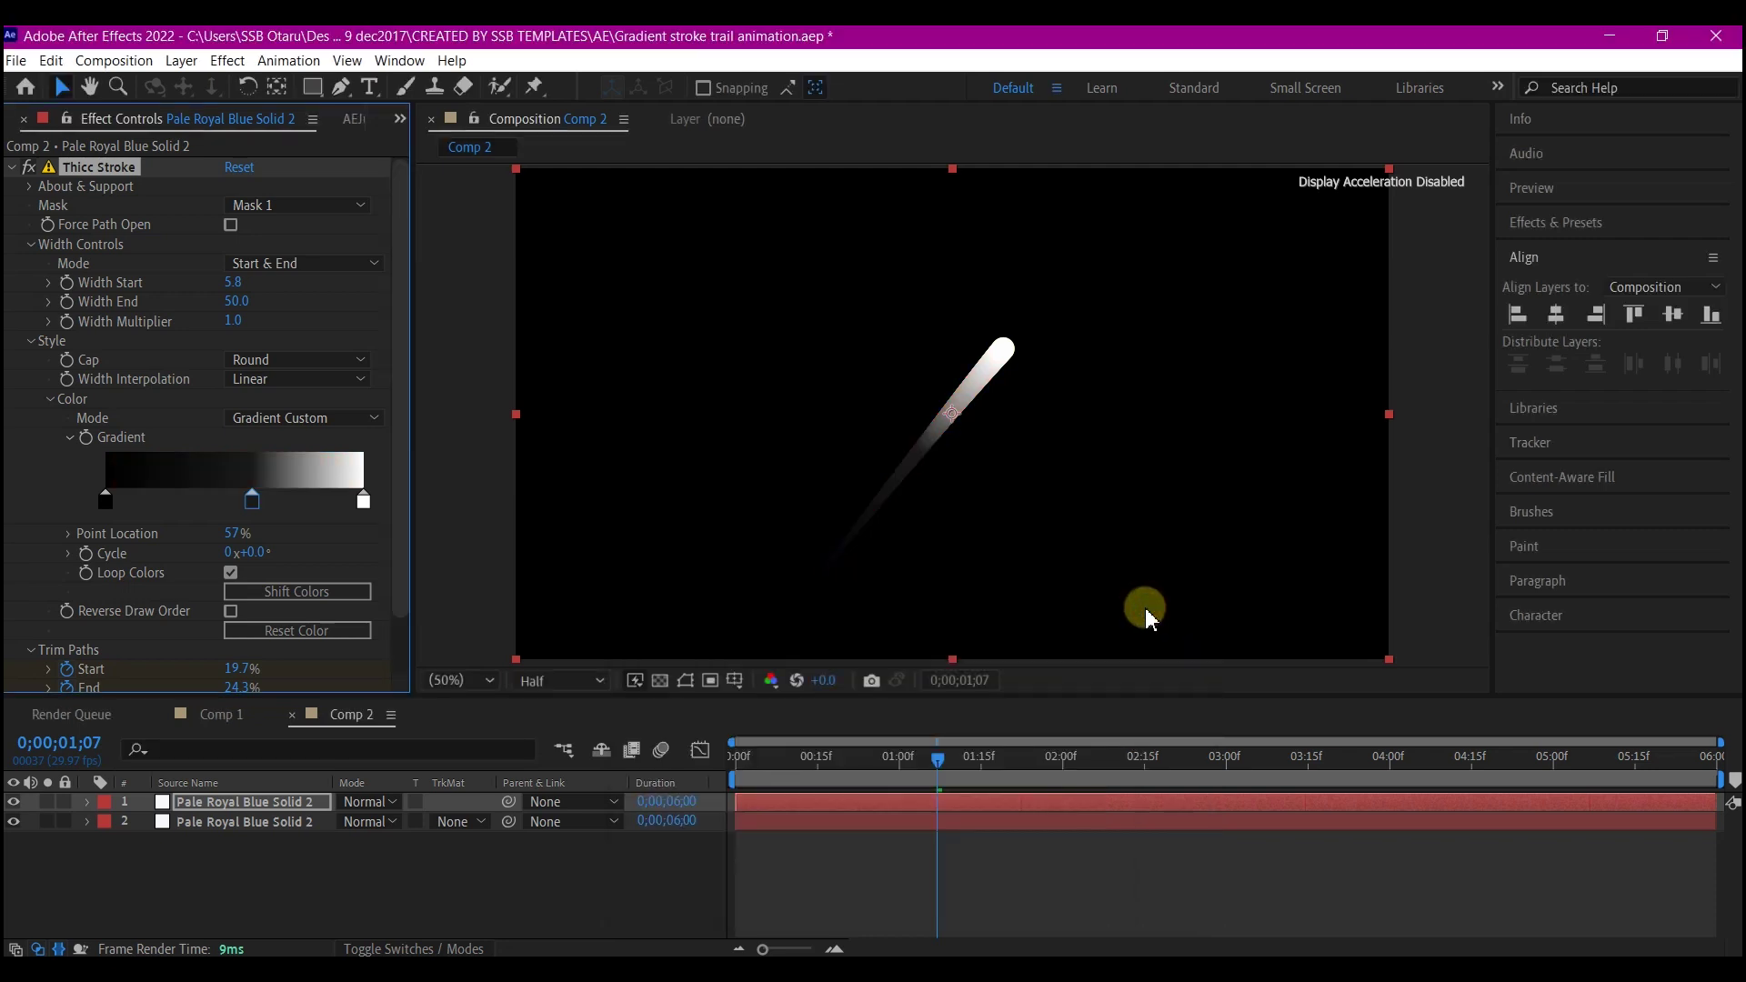
Set the top copy's blending mode to Add
left_click(366, 802)
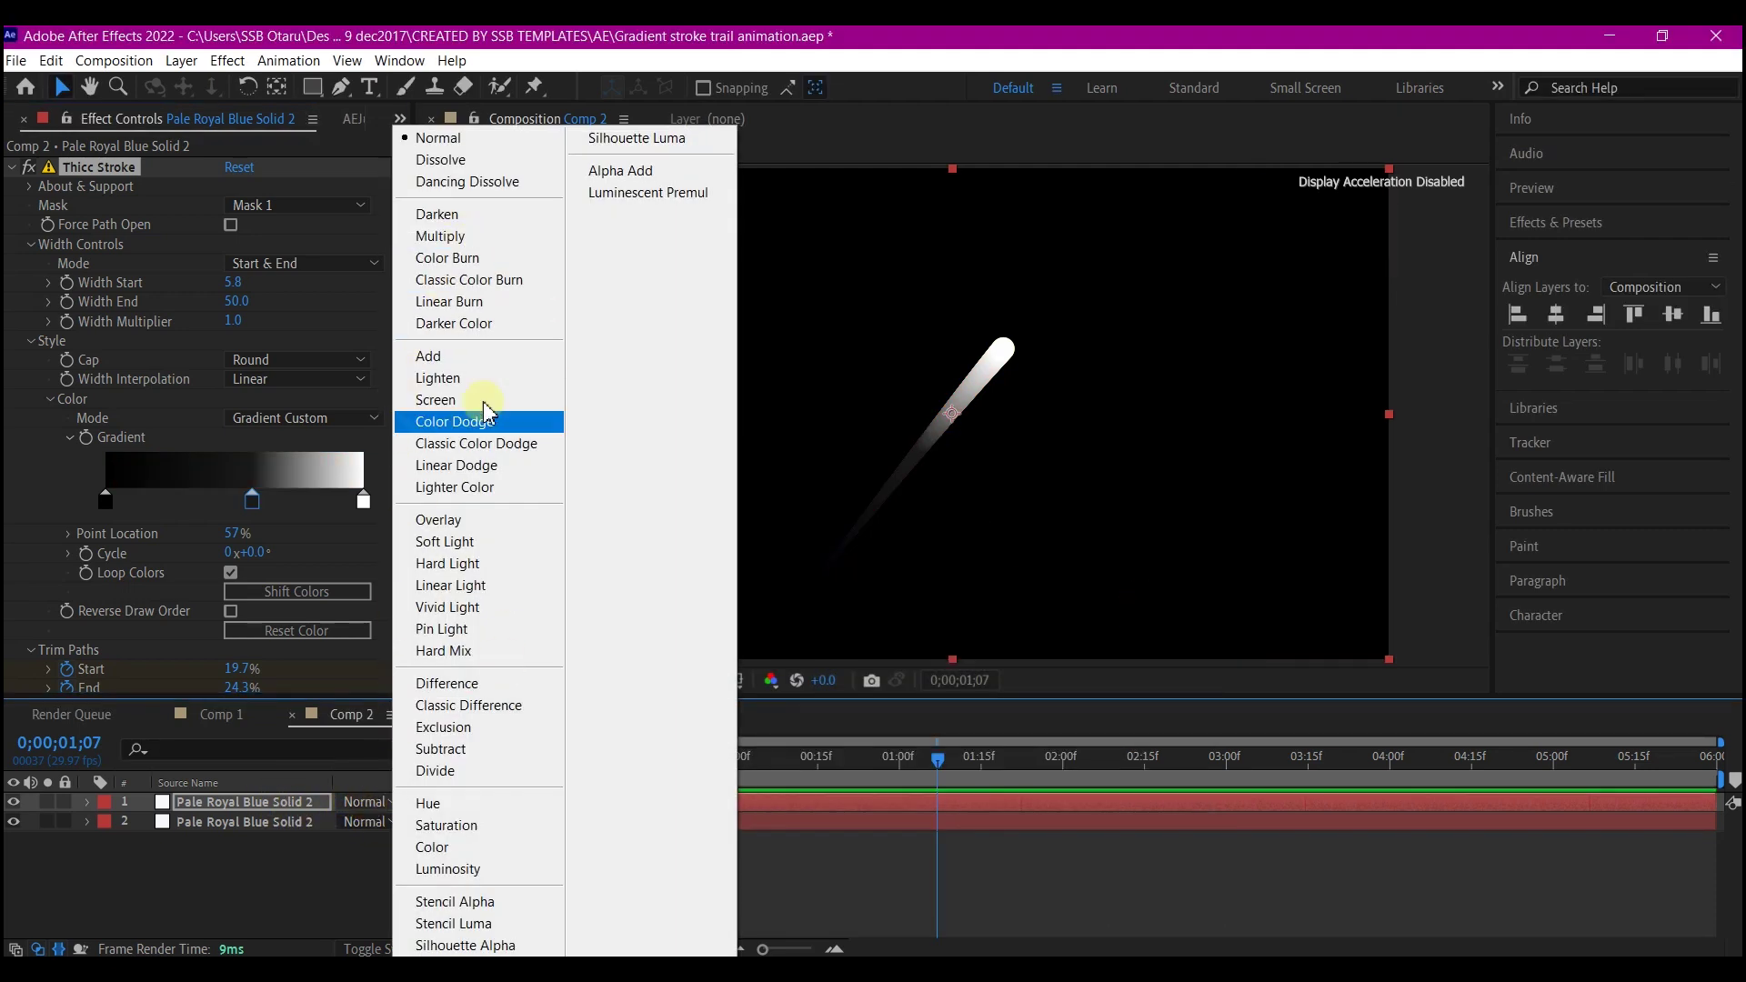
left_click(479, 355)
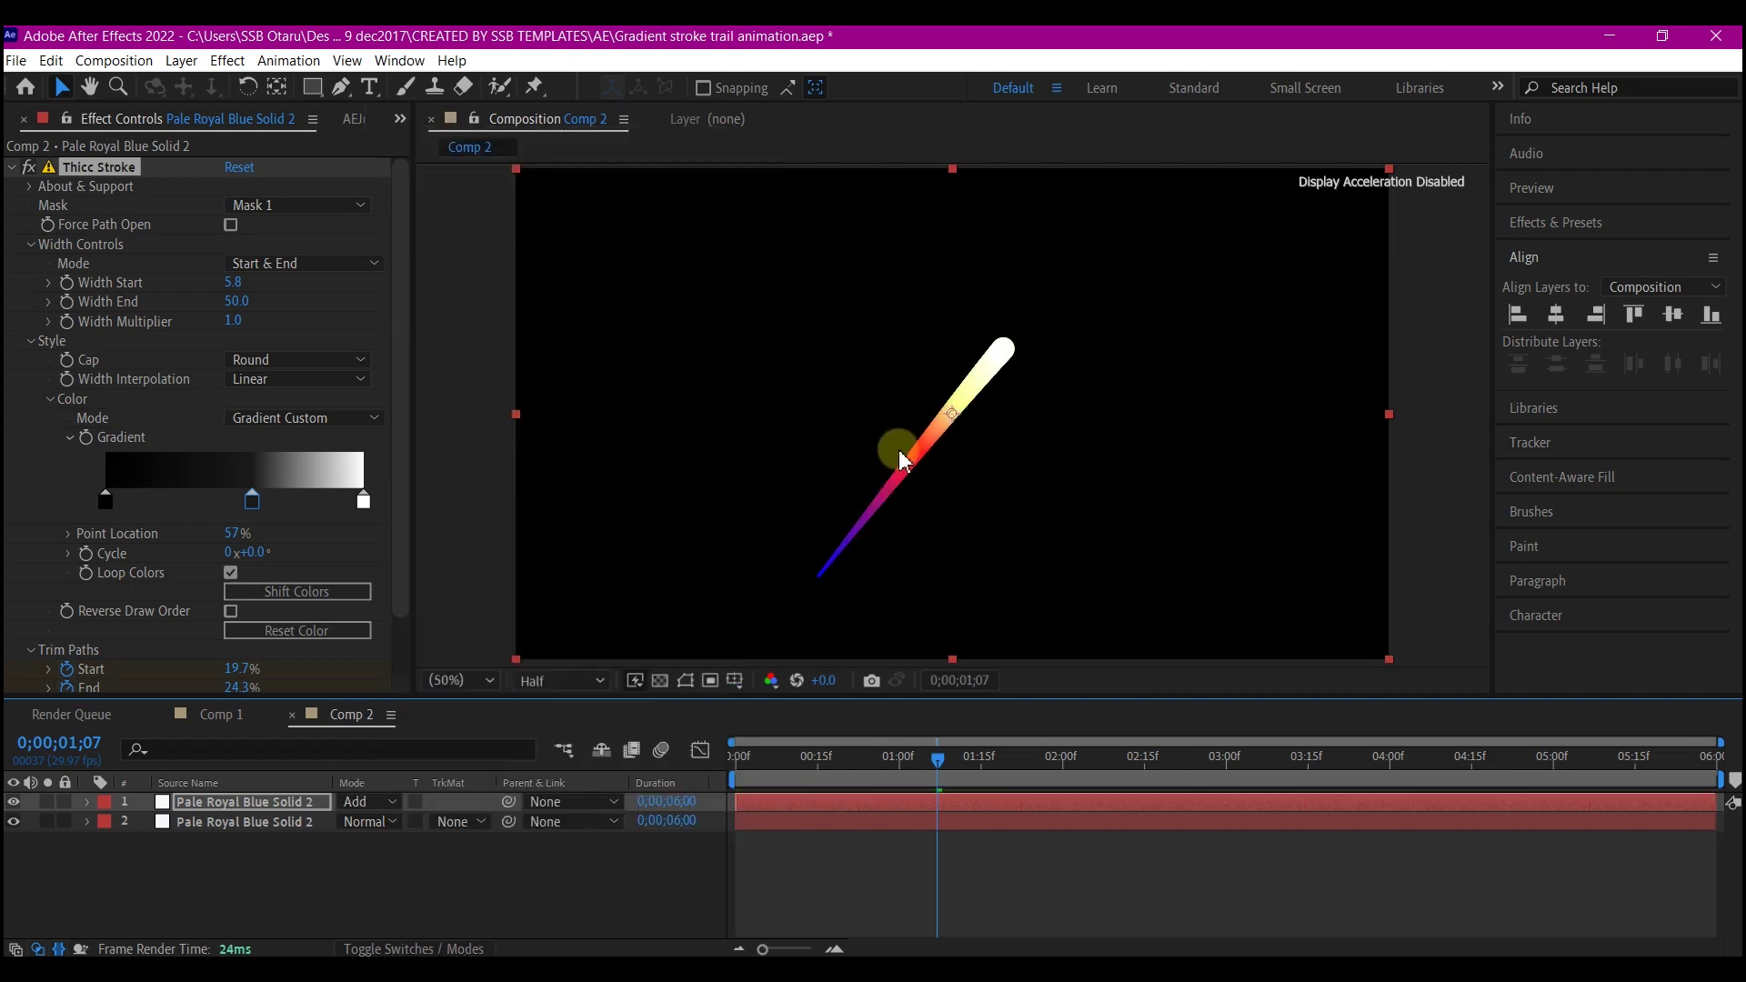
left_click(1092, 805)
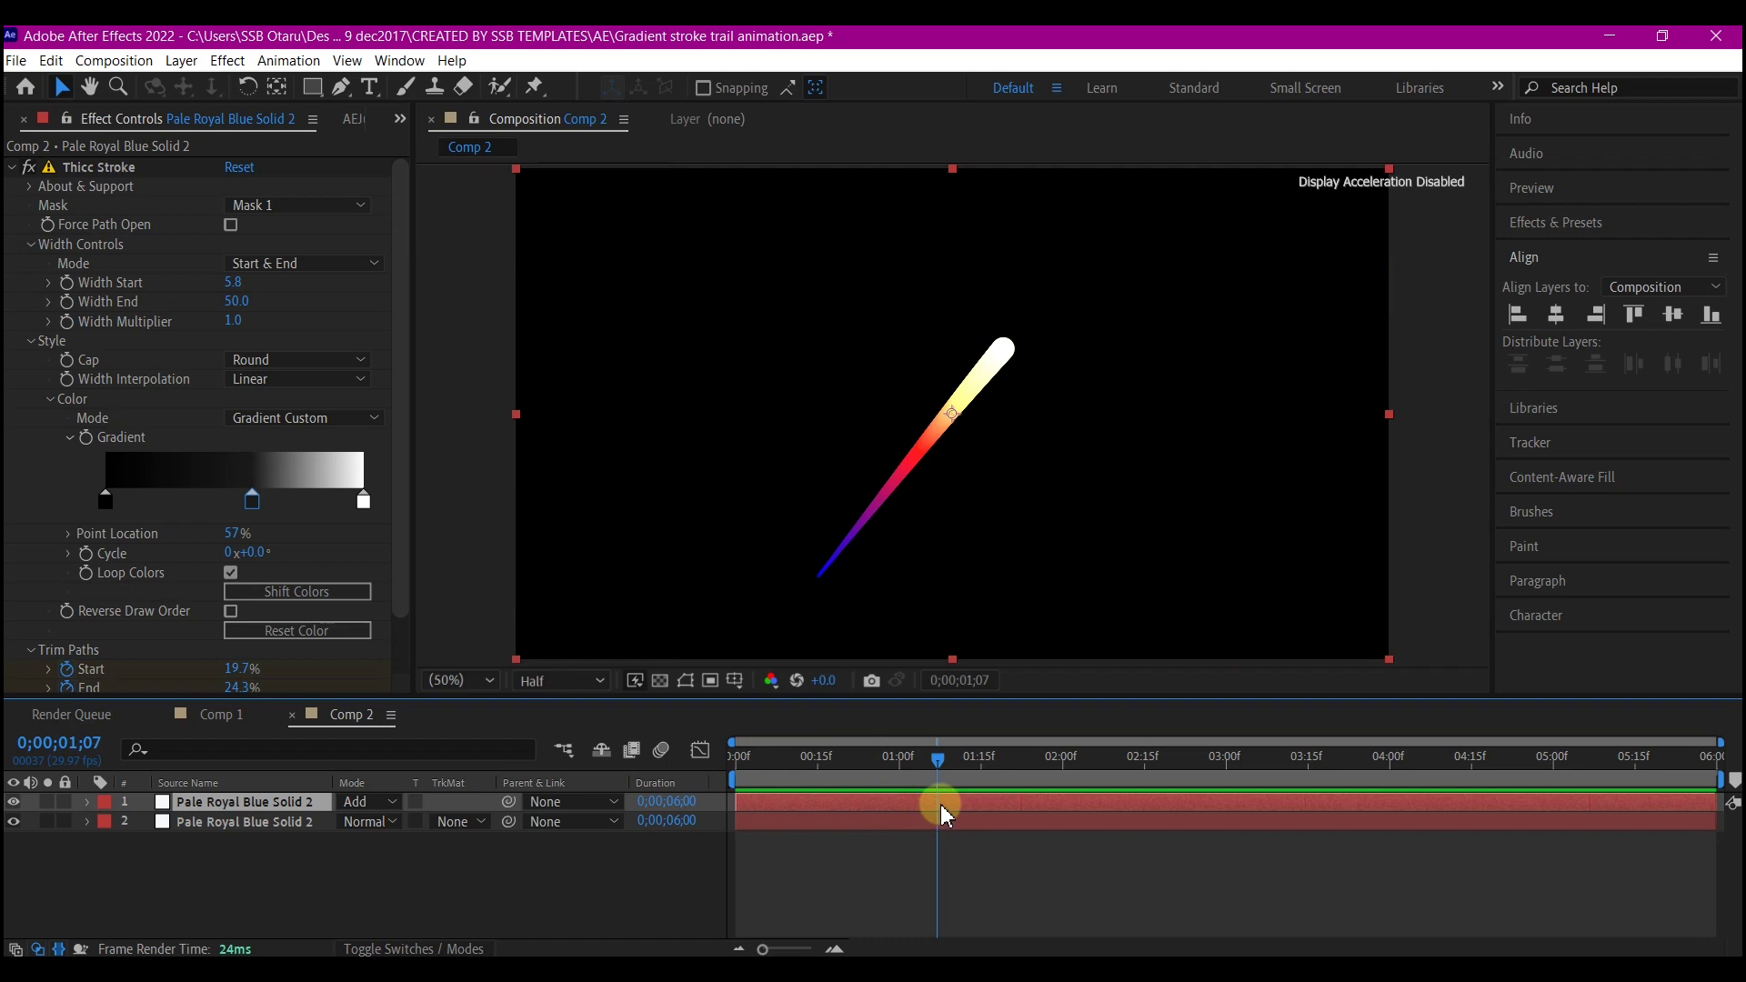
Apply Extract to the top copy and raise its Black Point to 77
key("ctrl+space")
type("extr")
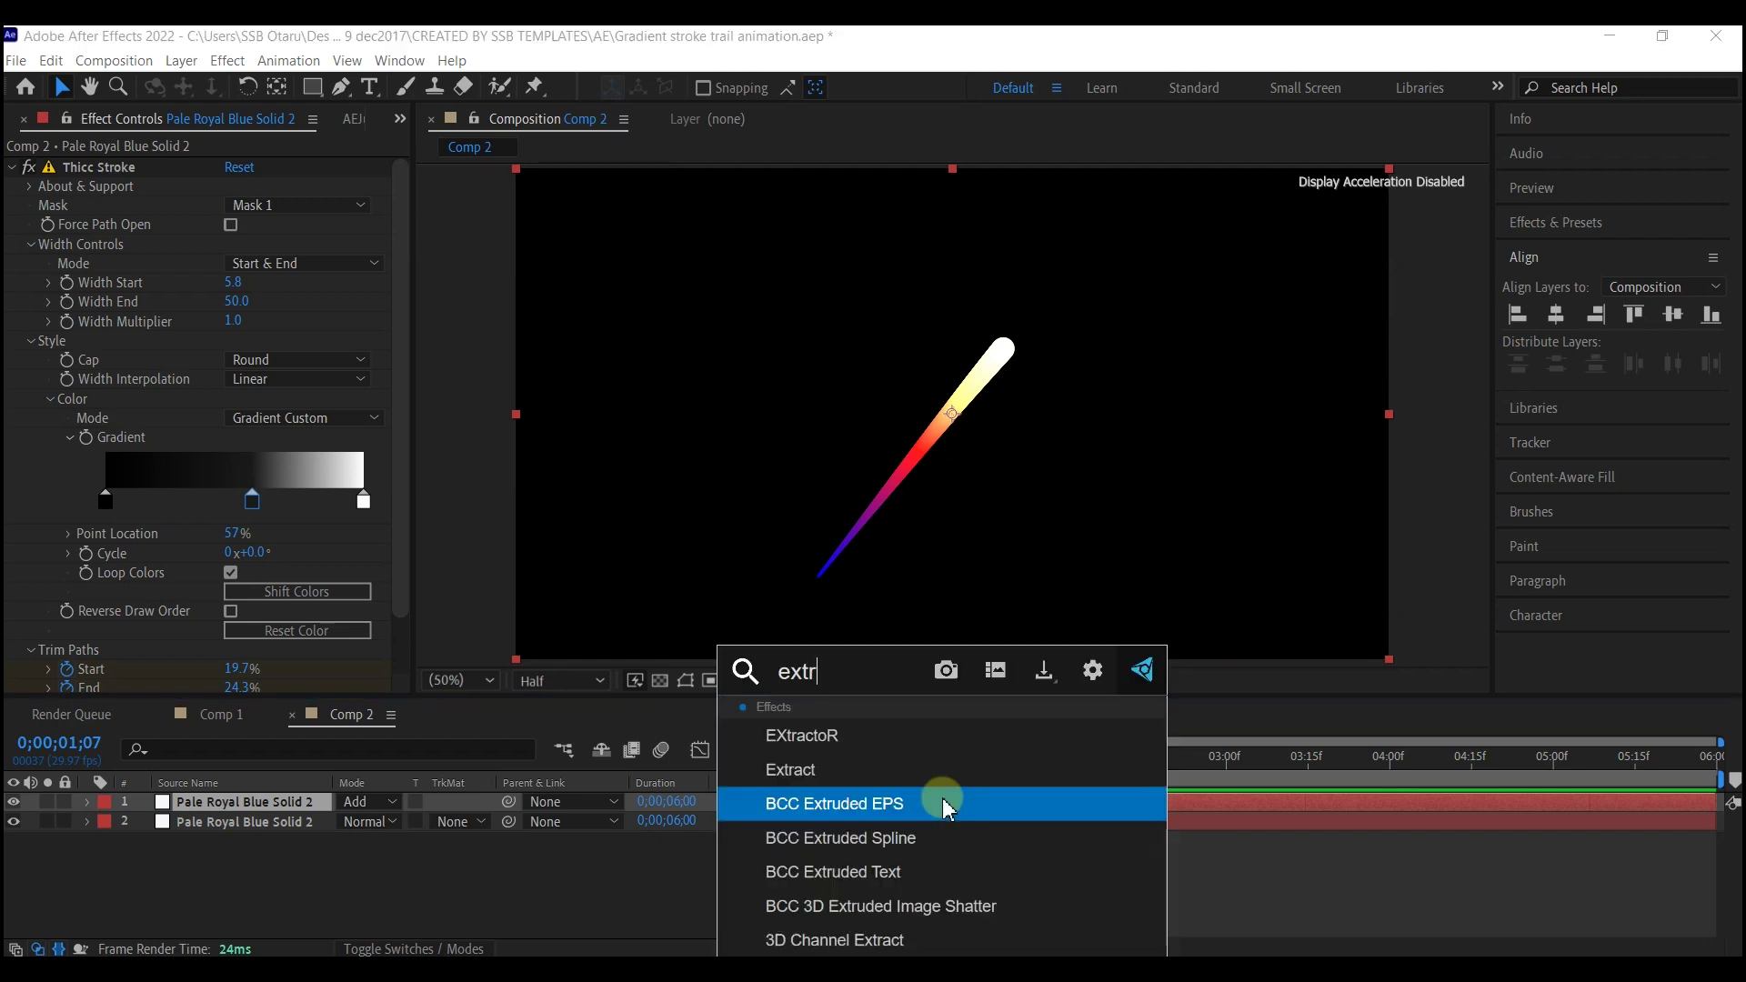
left_click(773, 767)
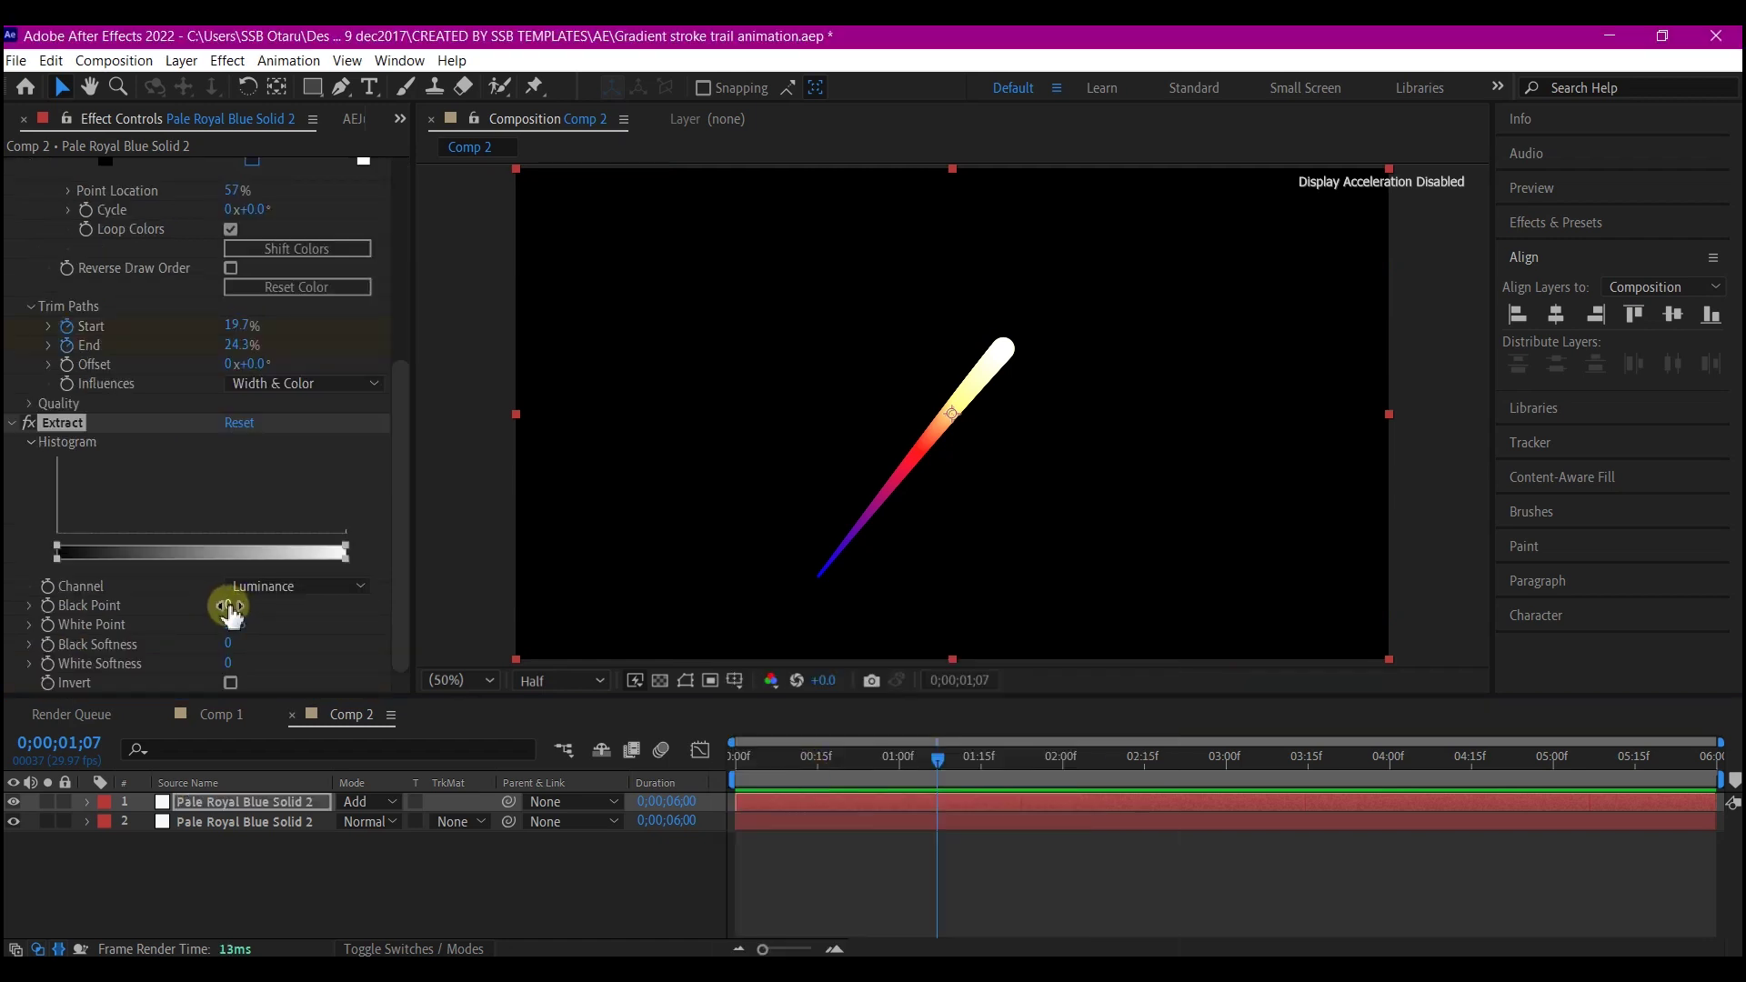
left_click_drag(231, 606, 290, 612)
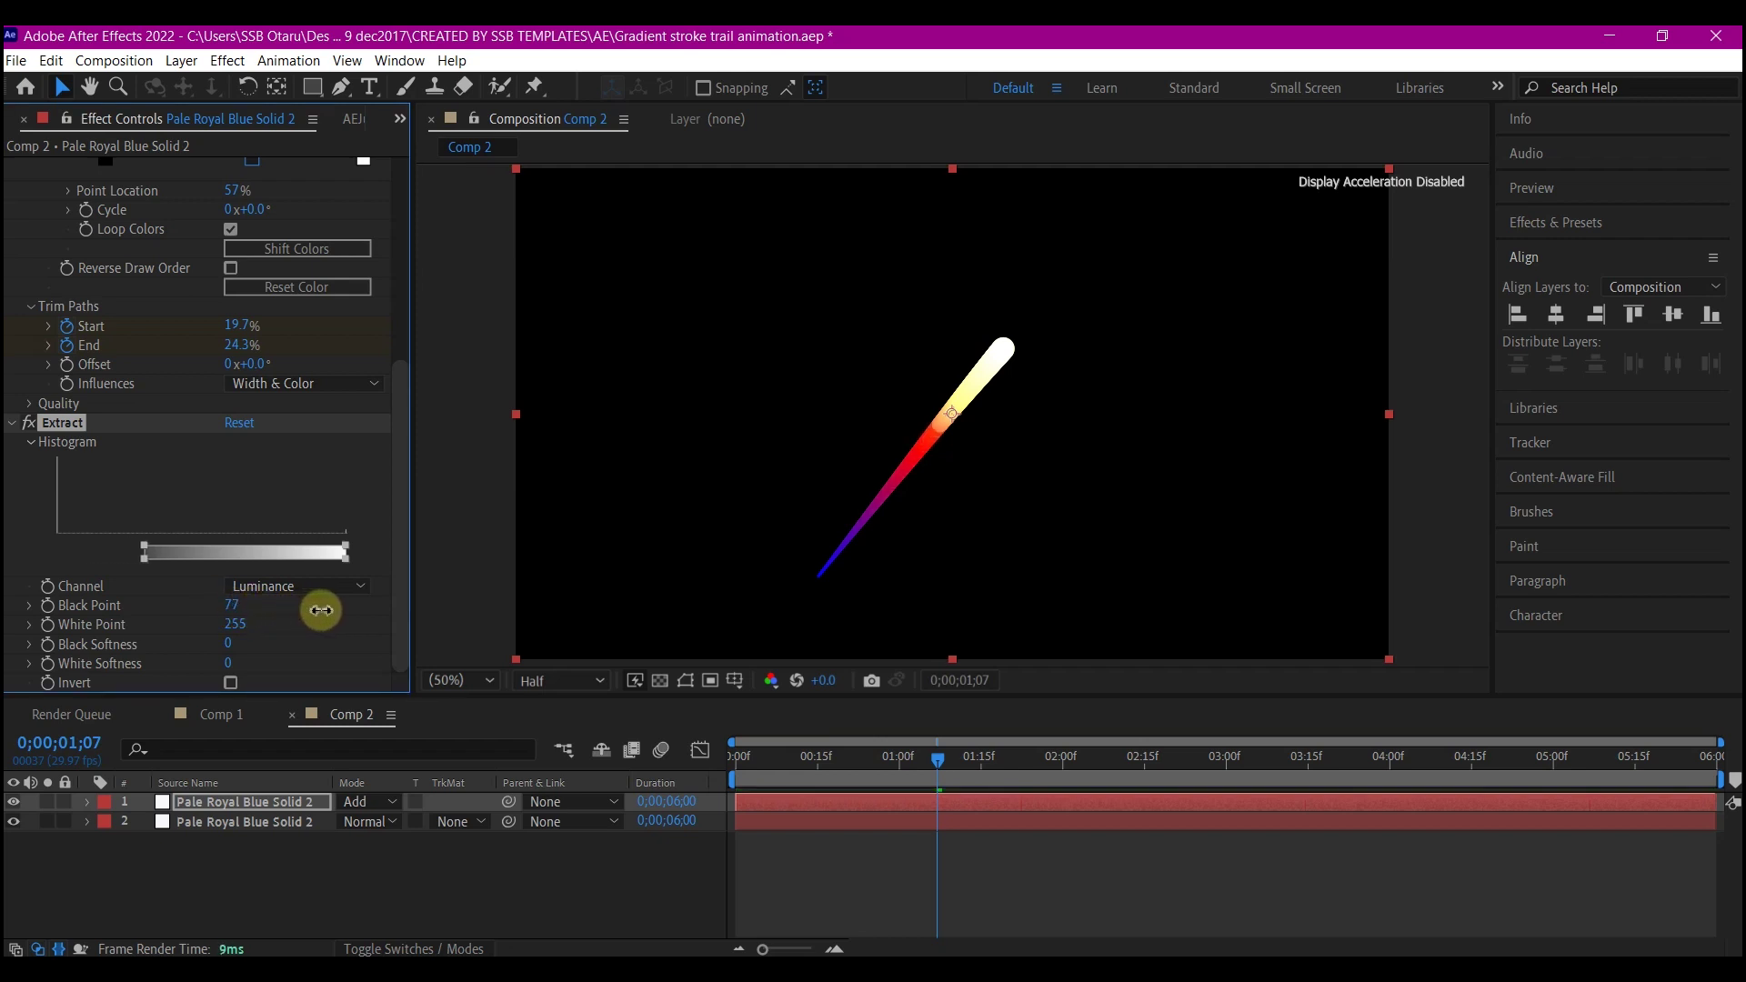
left_click(1001, 804)
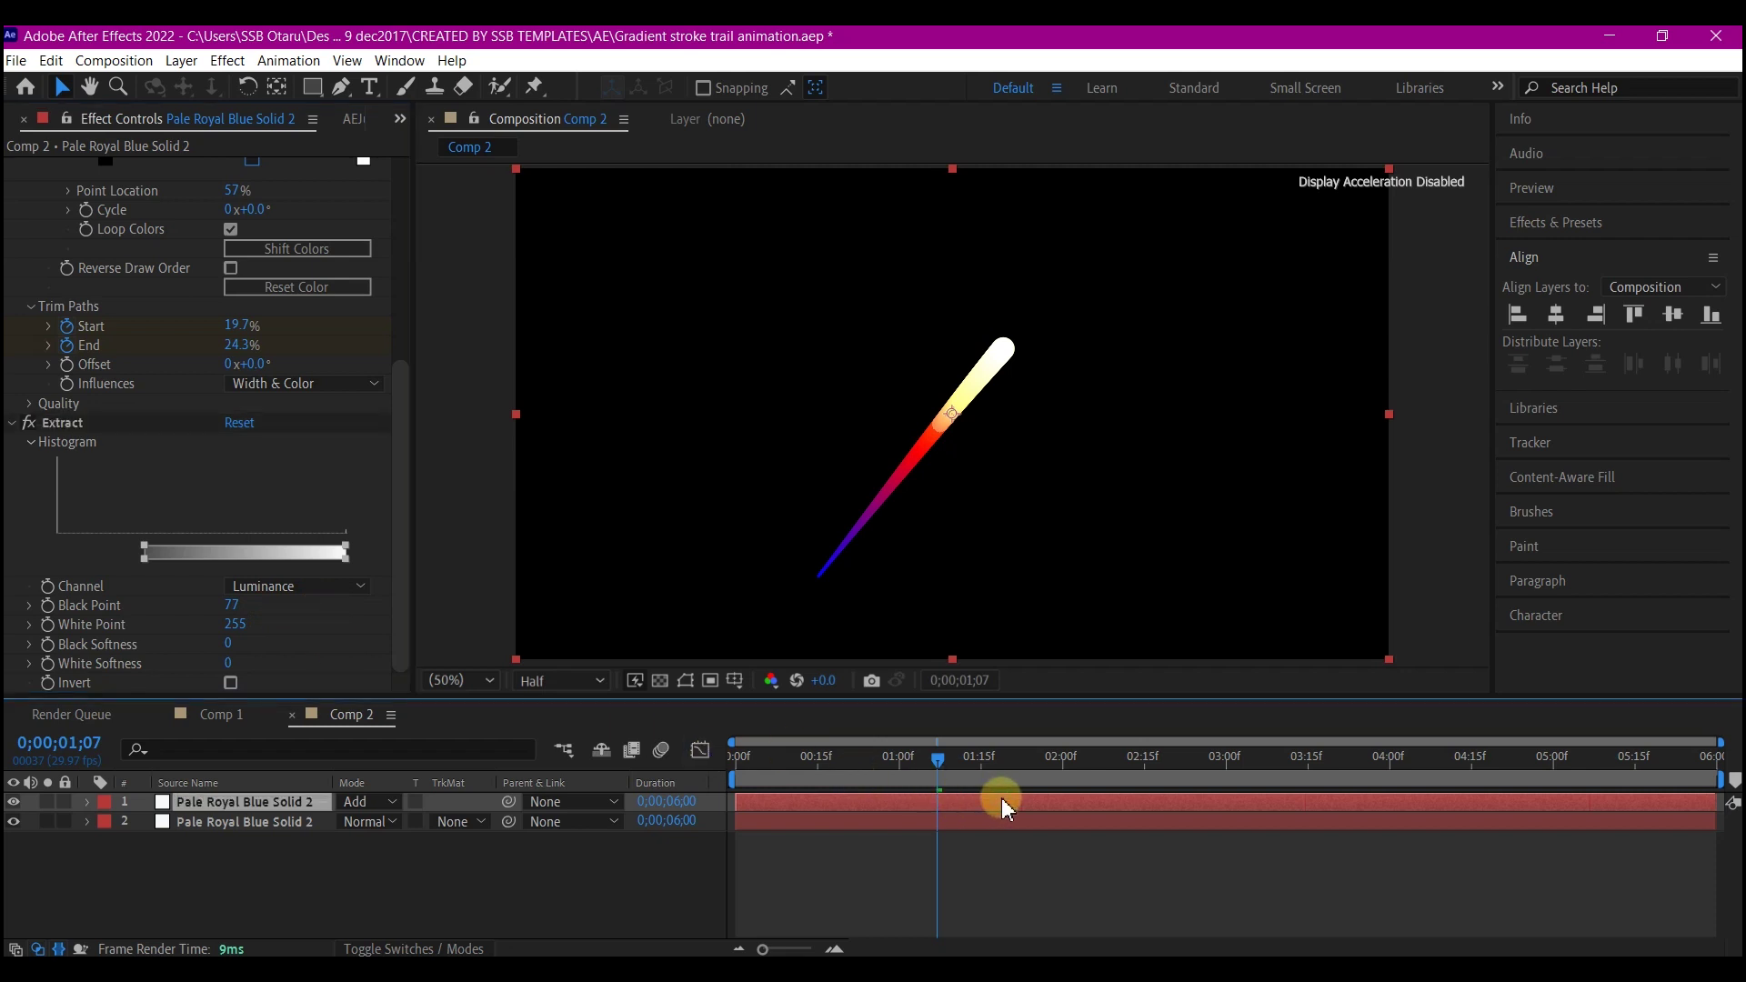
Collapse the Extract settings and return the top layer's blending mode to Normal
key("Page_Up")
key("Page_Up")
scroll(36, 182, "down", 5)
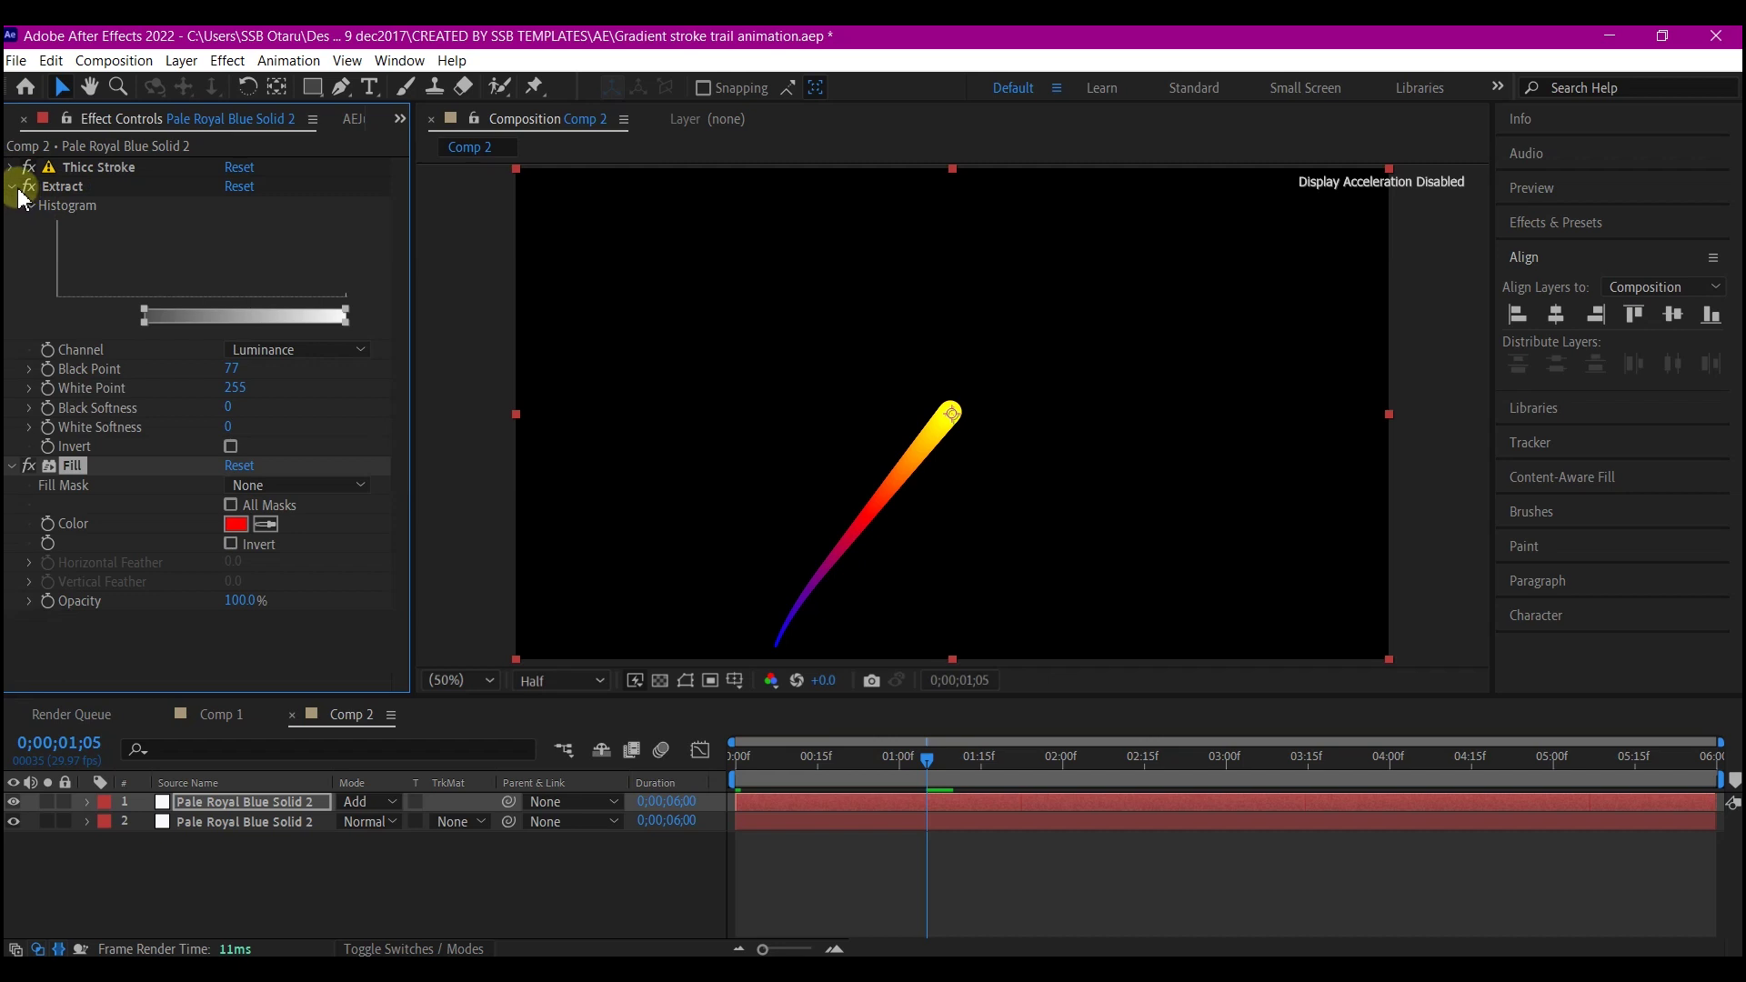
left_click(20, 197)
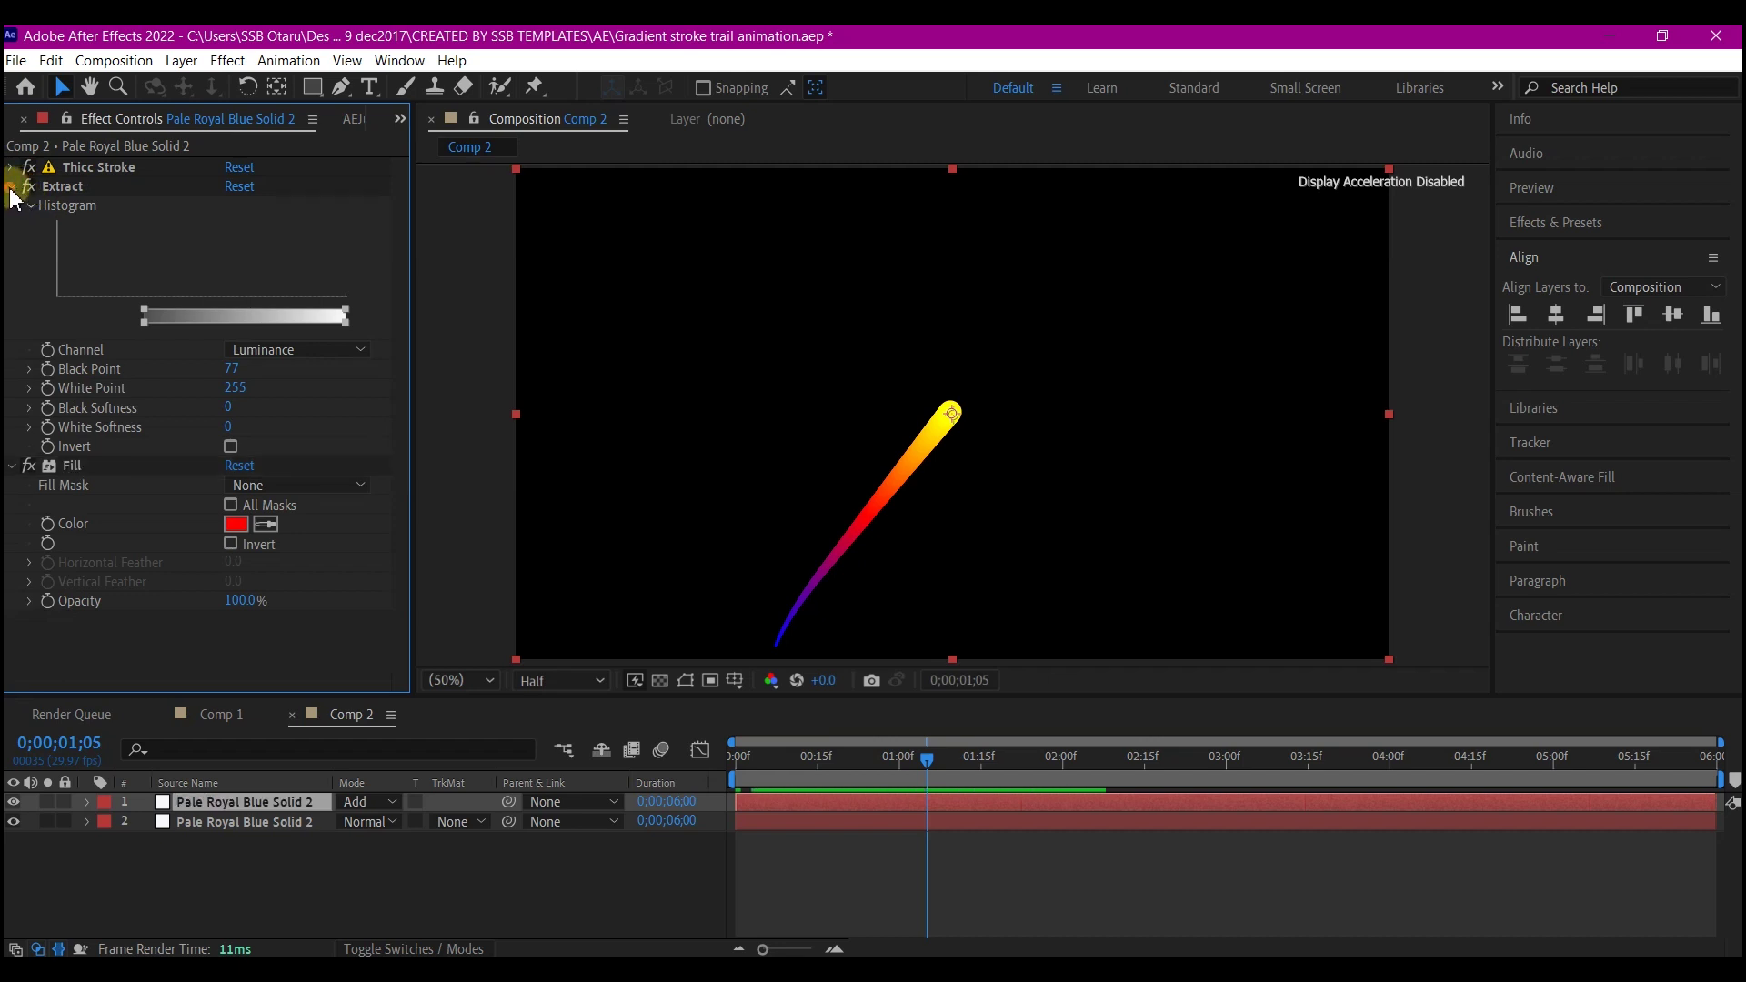
left_click(11, 186)
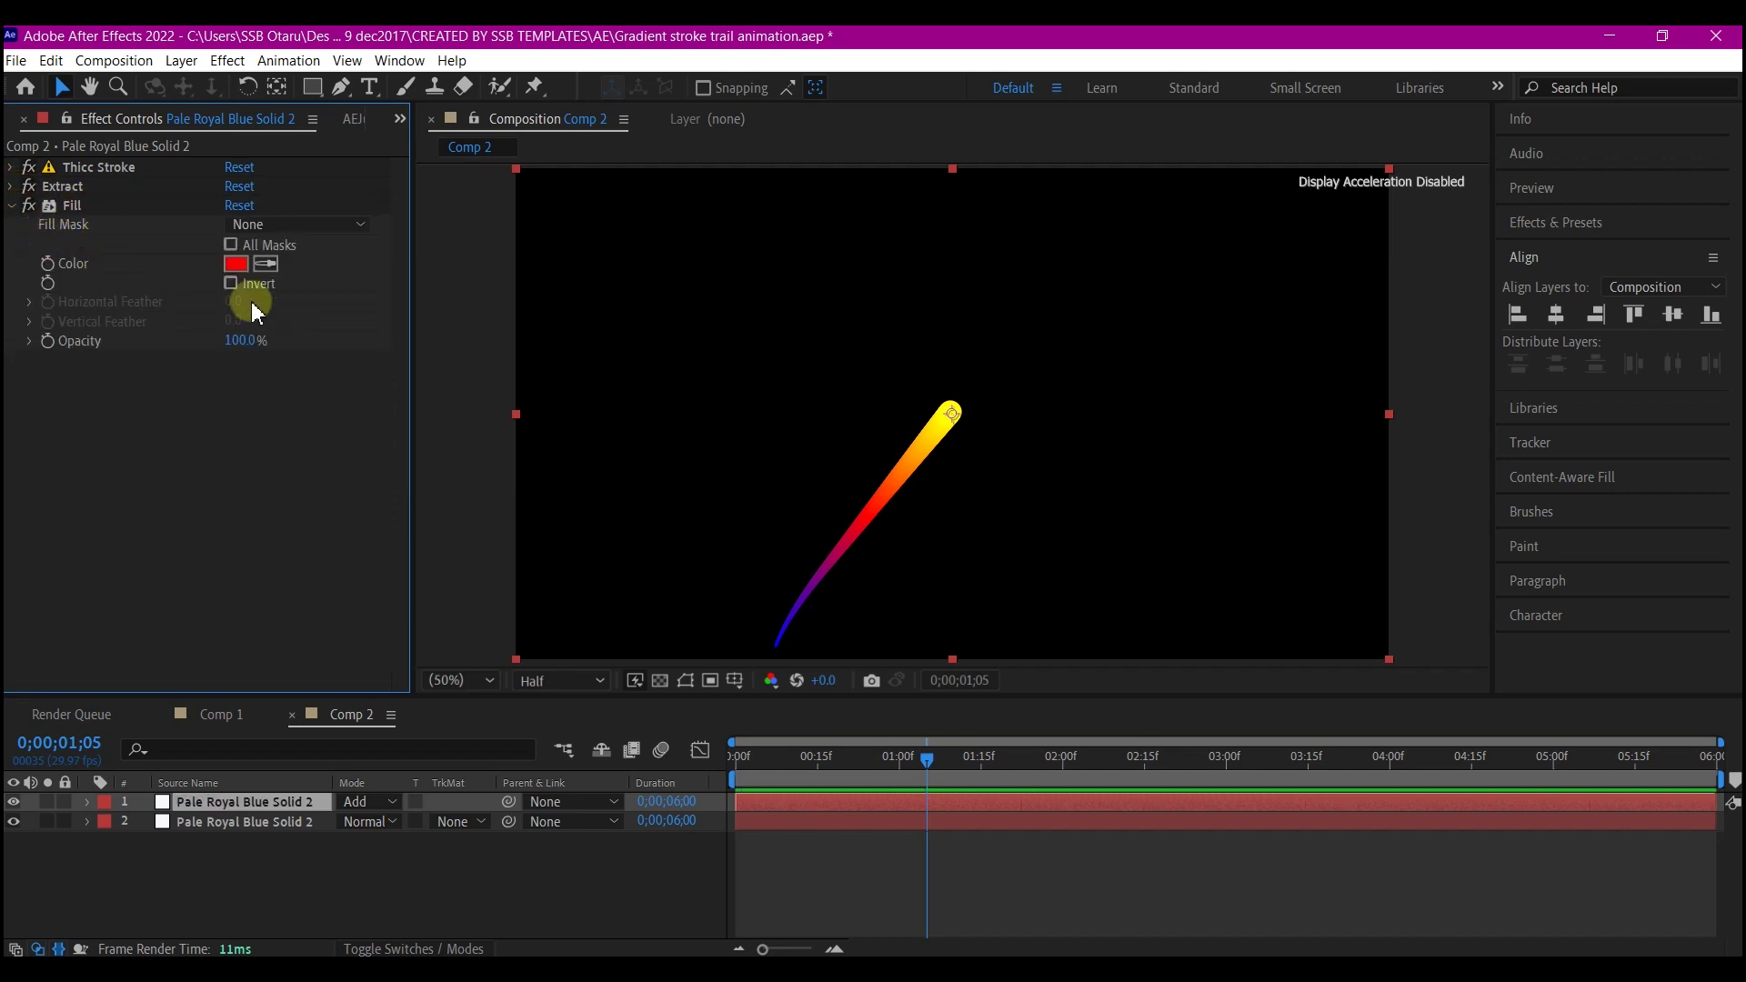
left_click(369, 802)
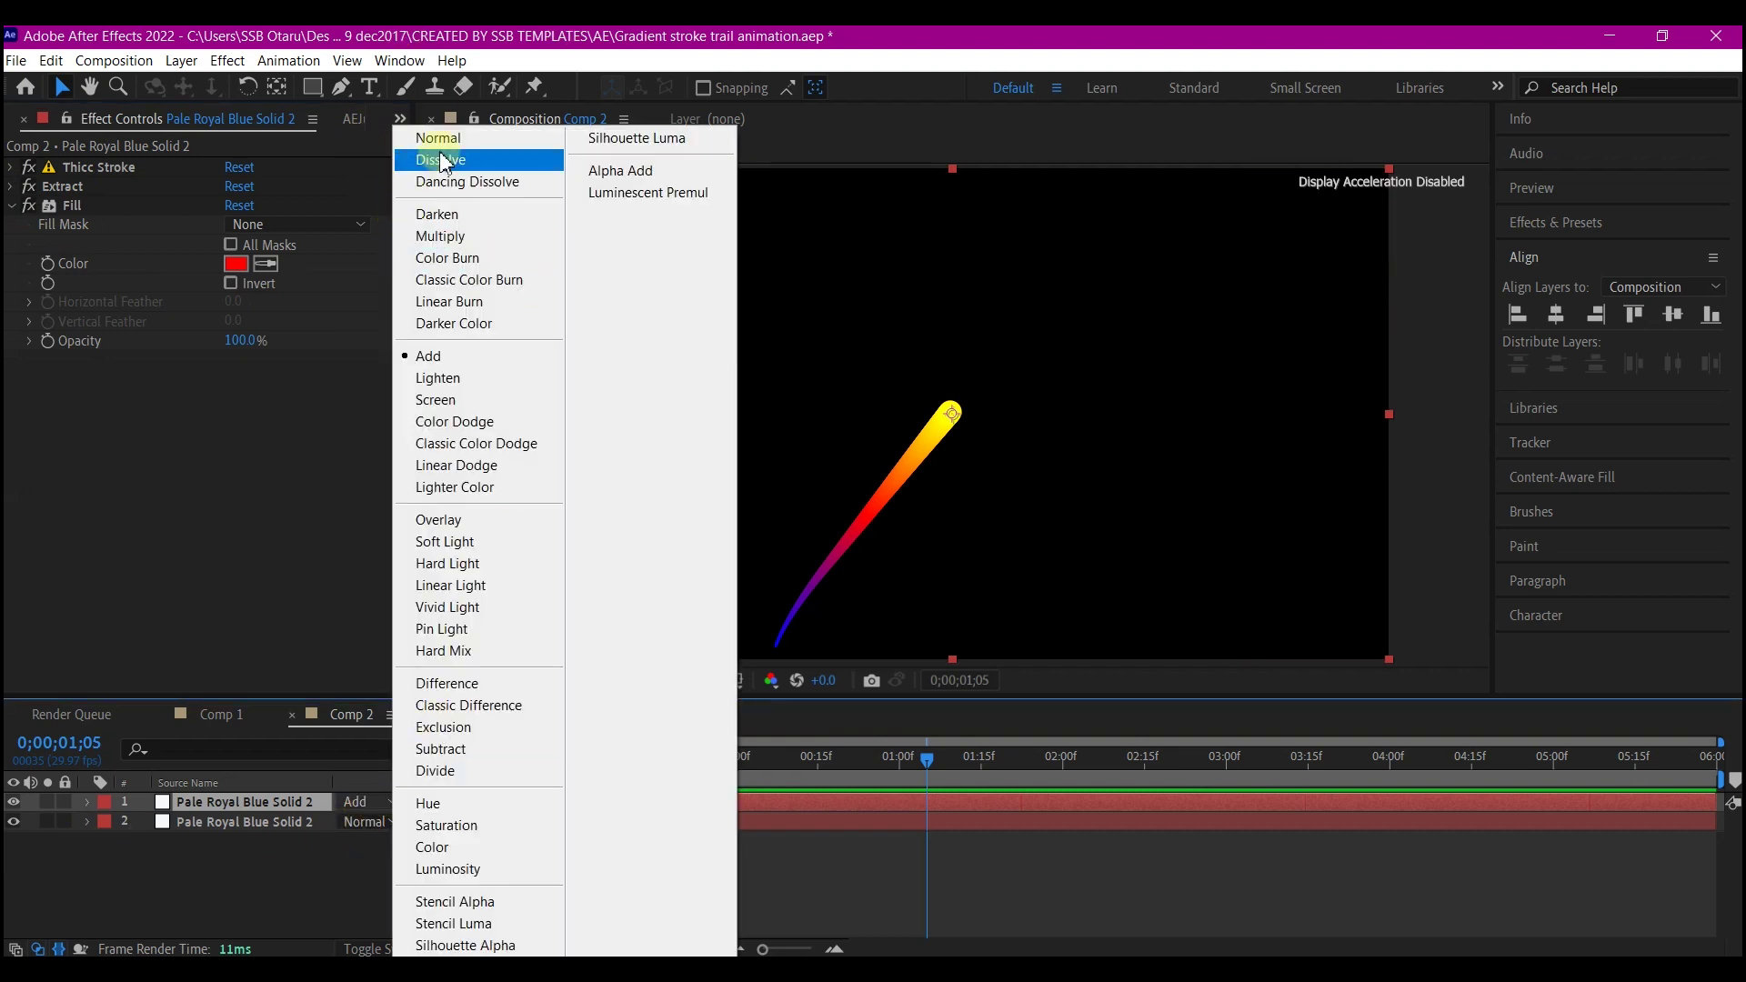
left_click(443, 141)
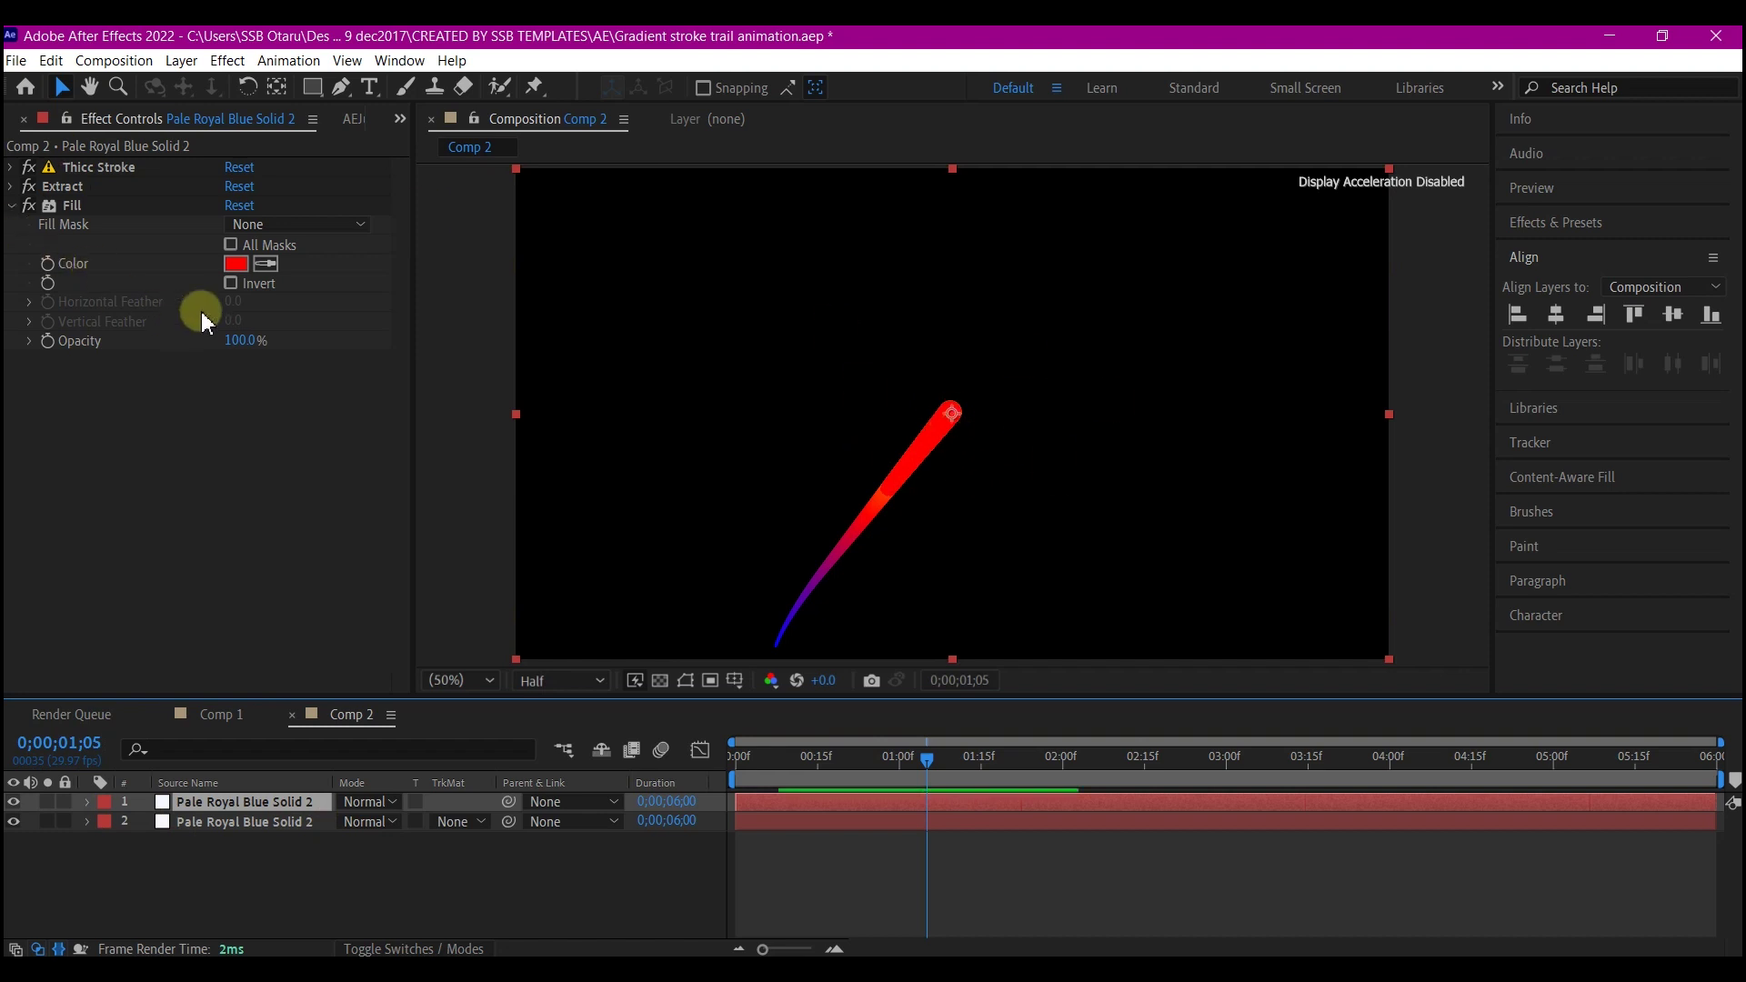
Change the Fill effect's colour to yellow FFFB00
left_click(235, 265)
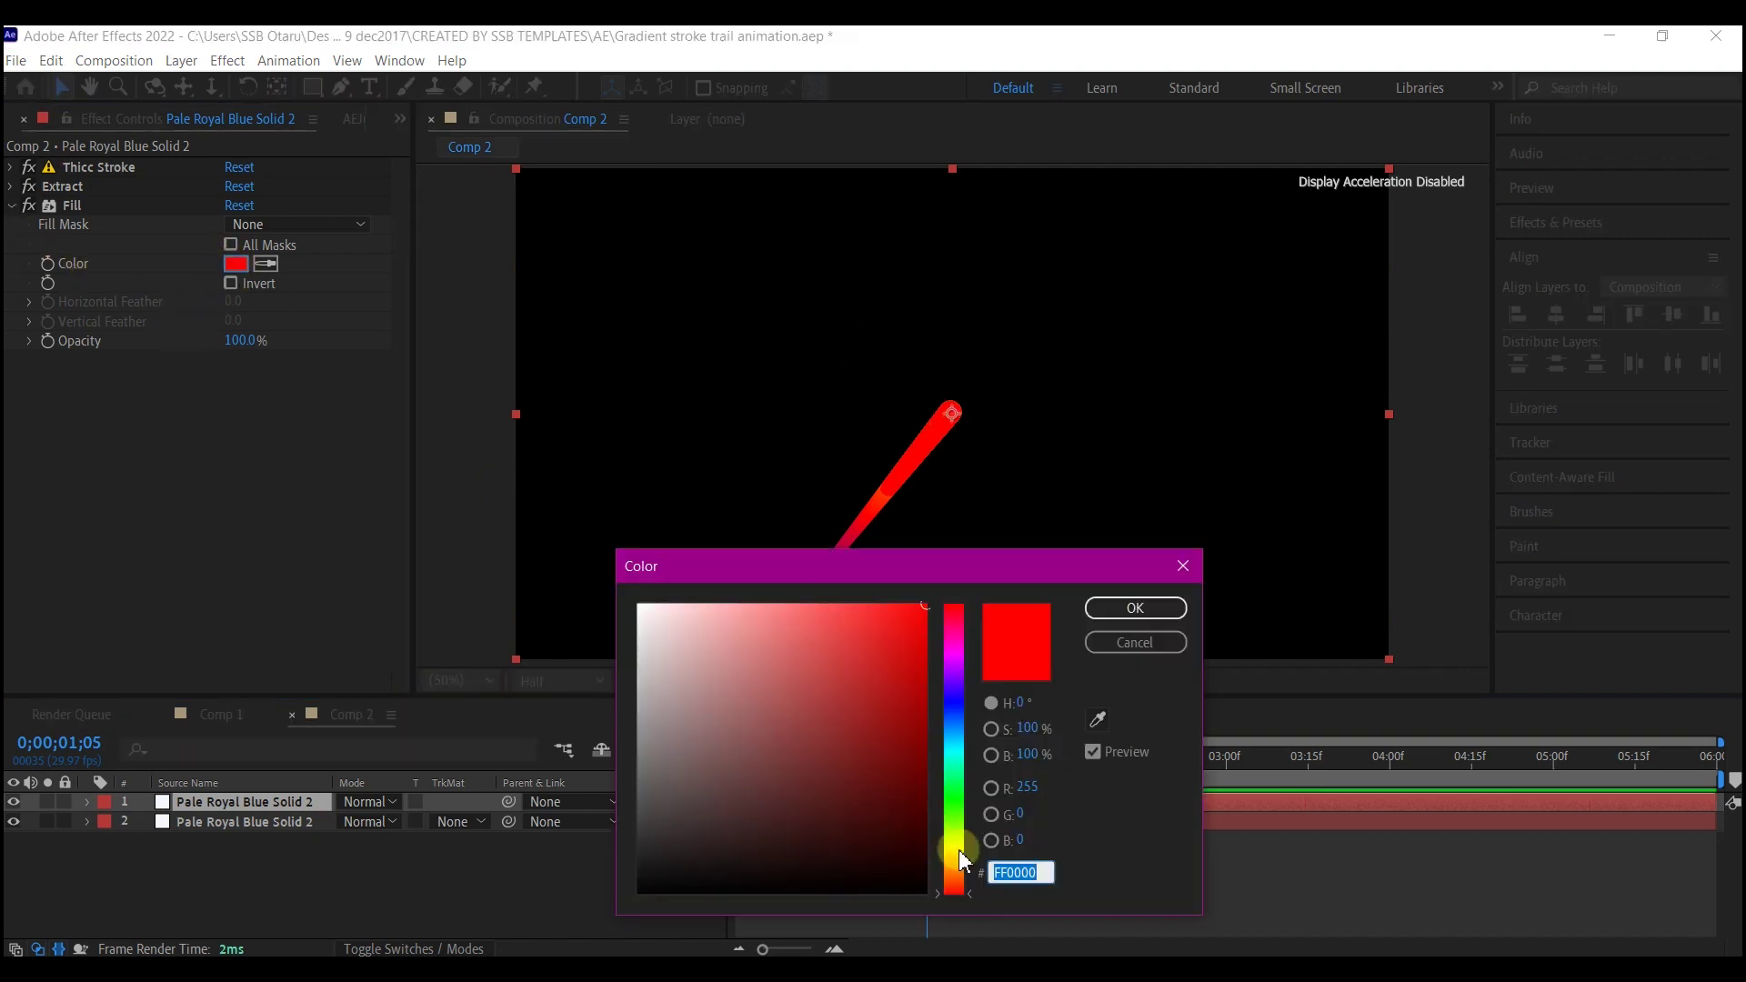
left_click(954, 849)
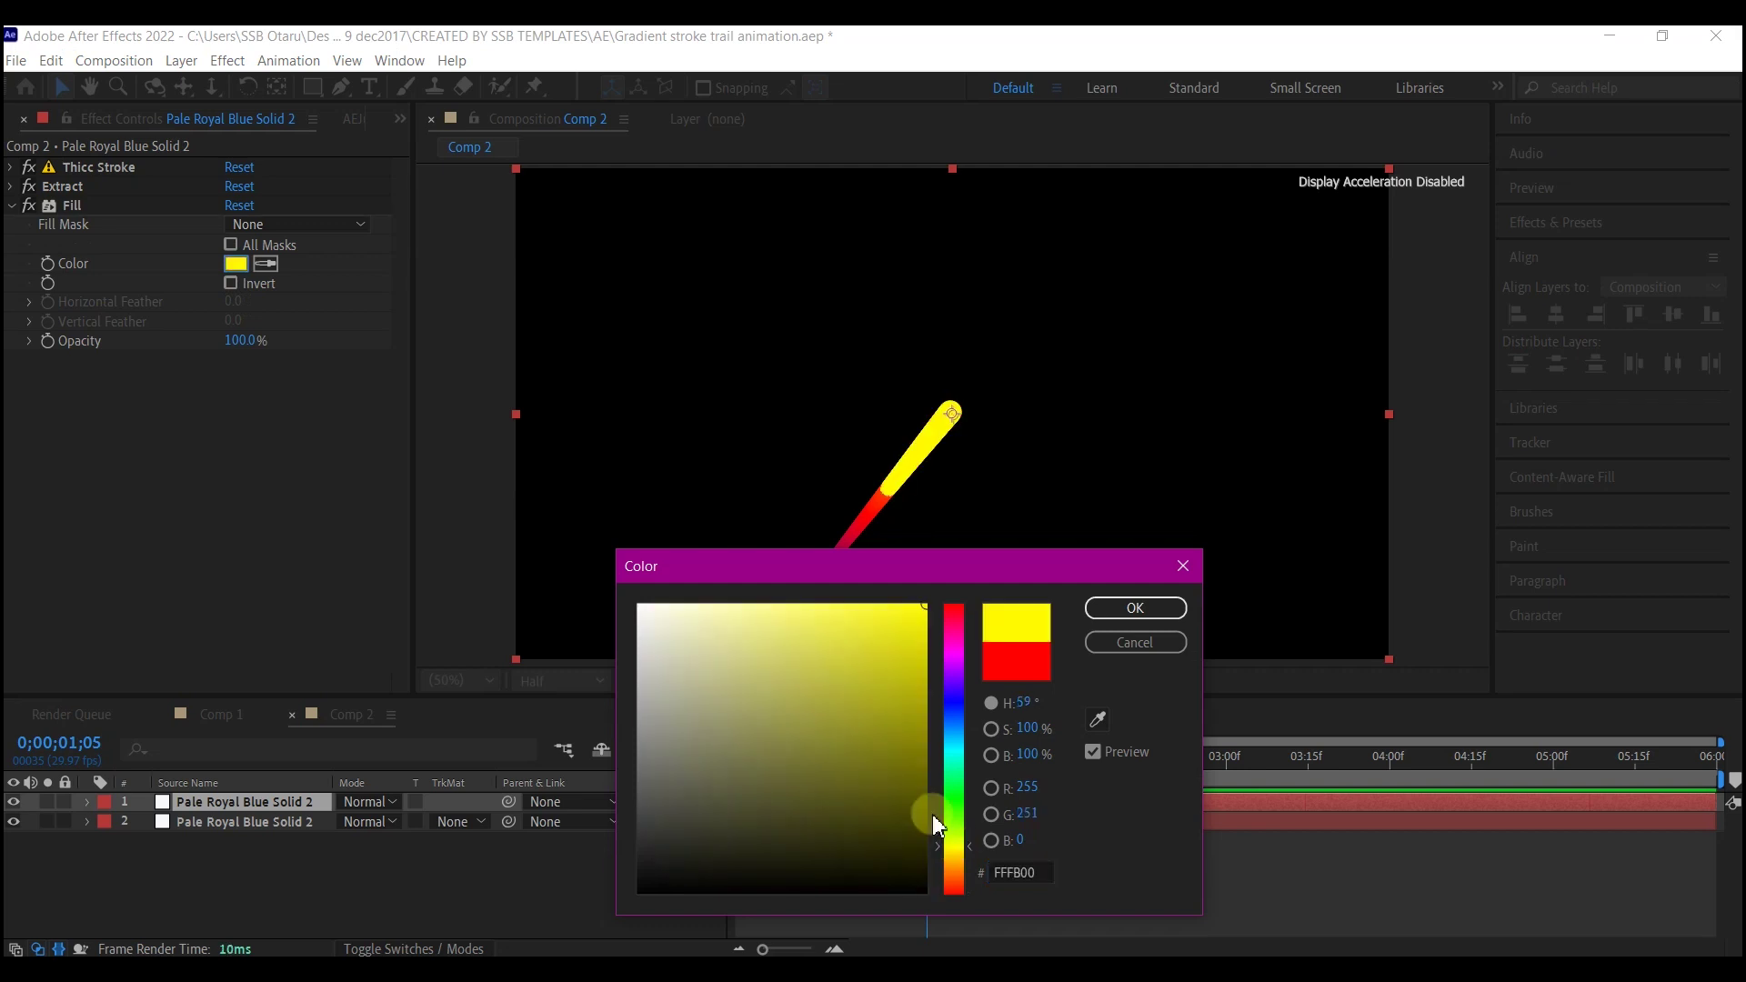
left_click(1133, 611)
left_click(113, 261)
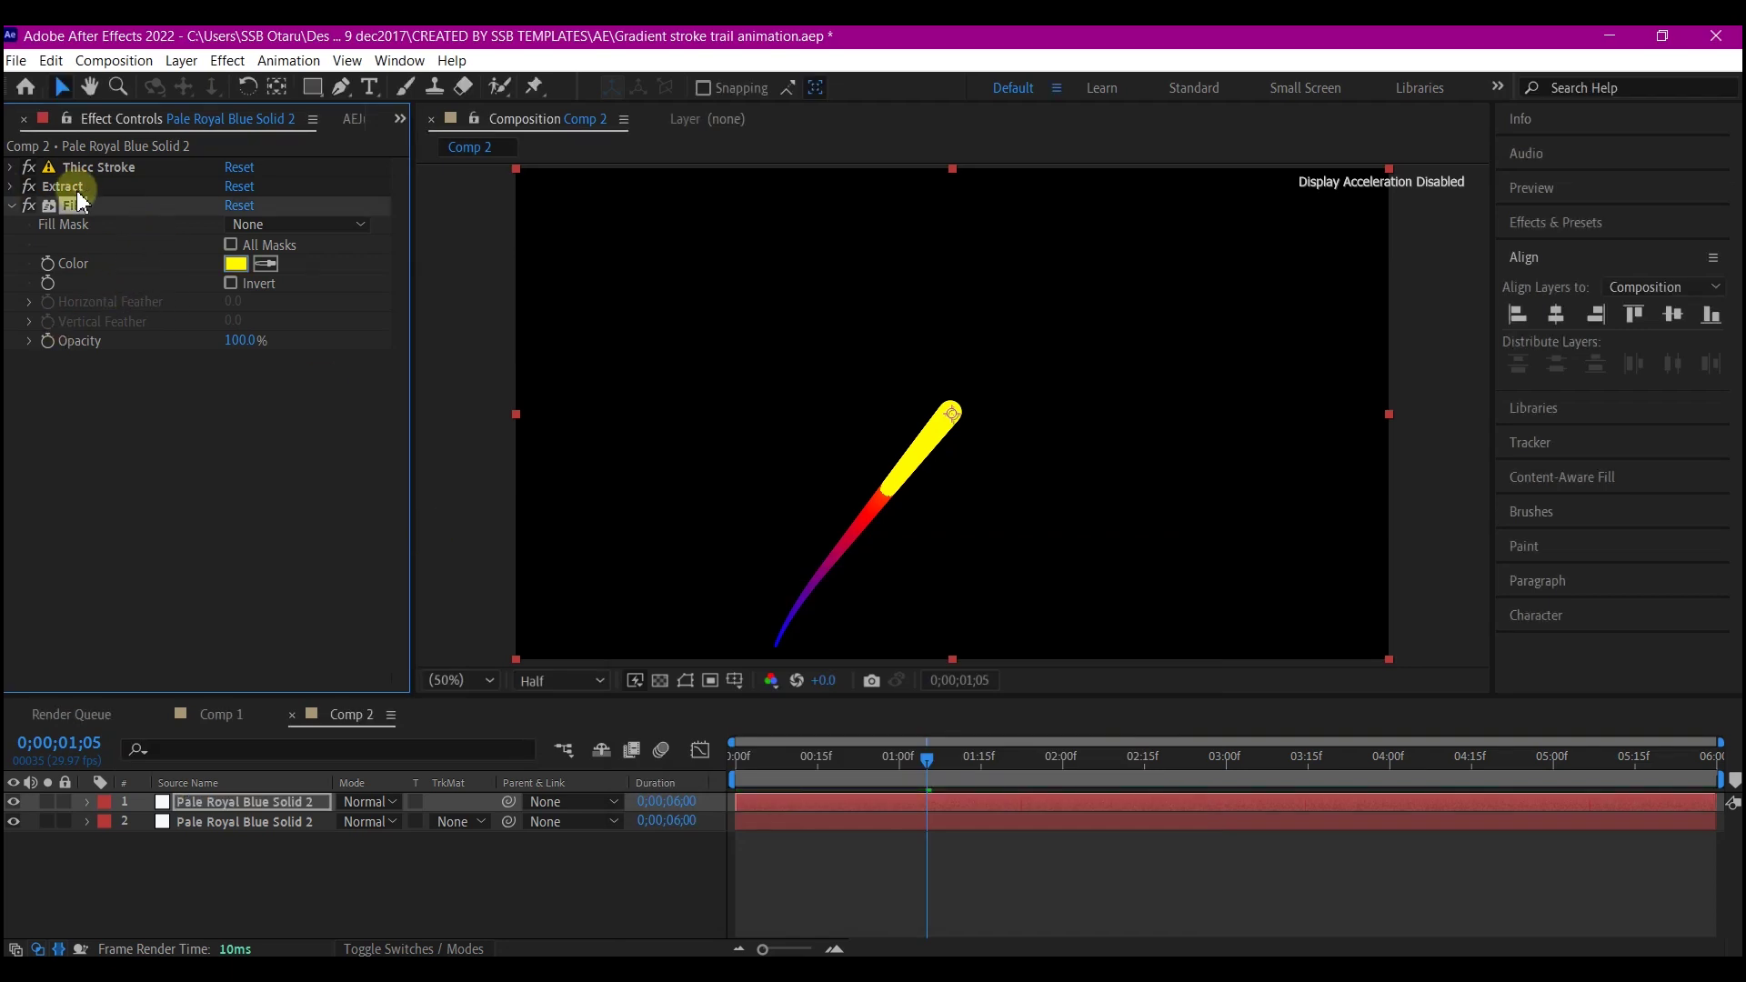
Raise the top copy's Extract Black Point to 233 so yellow remains only at the tip
left_click(11, 187)
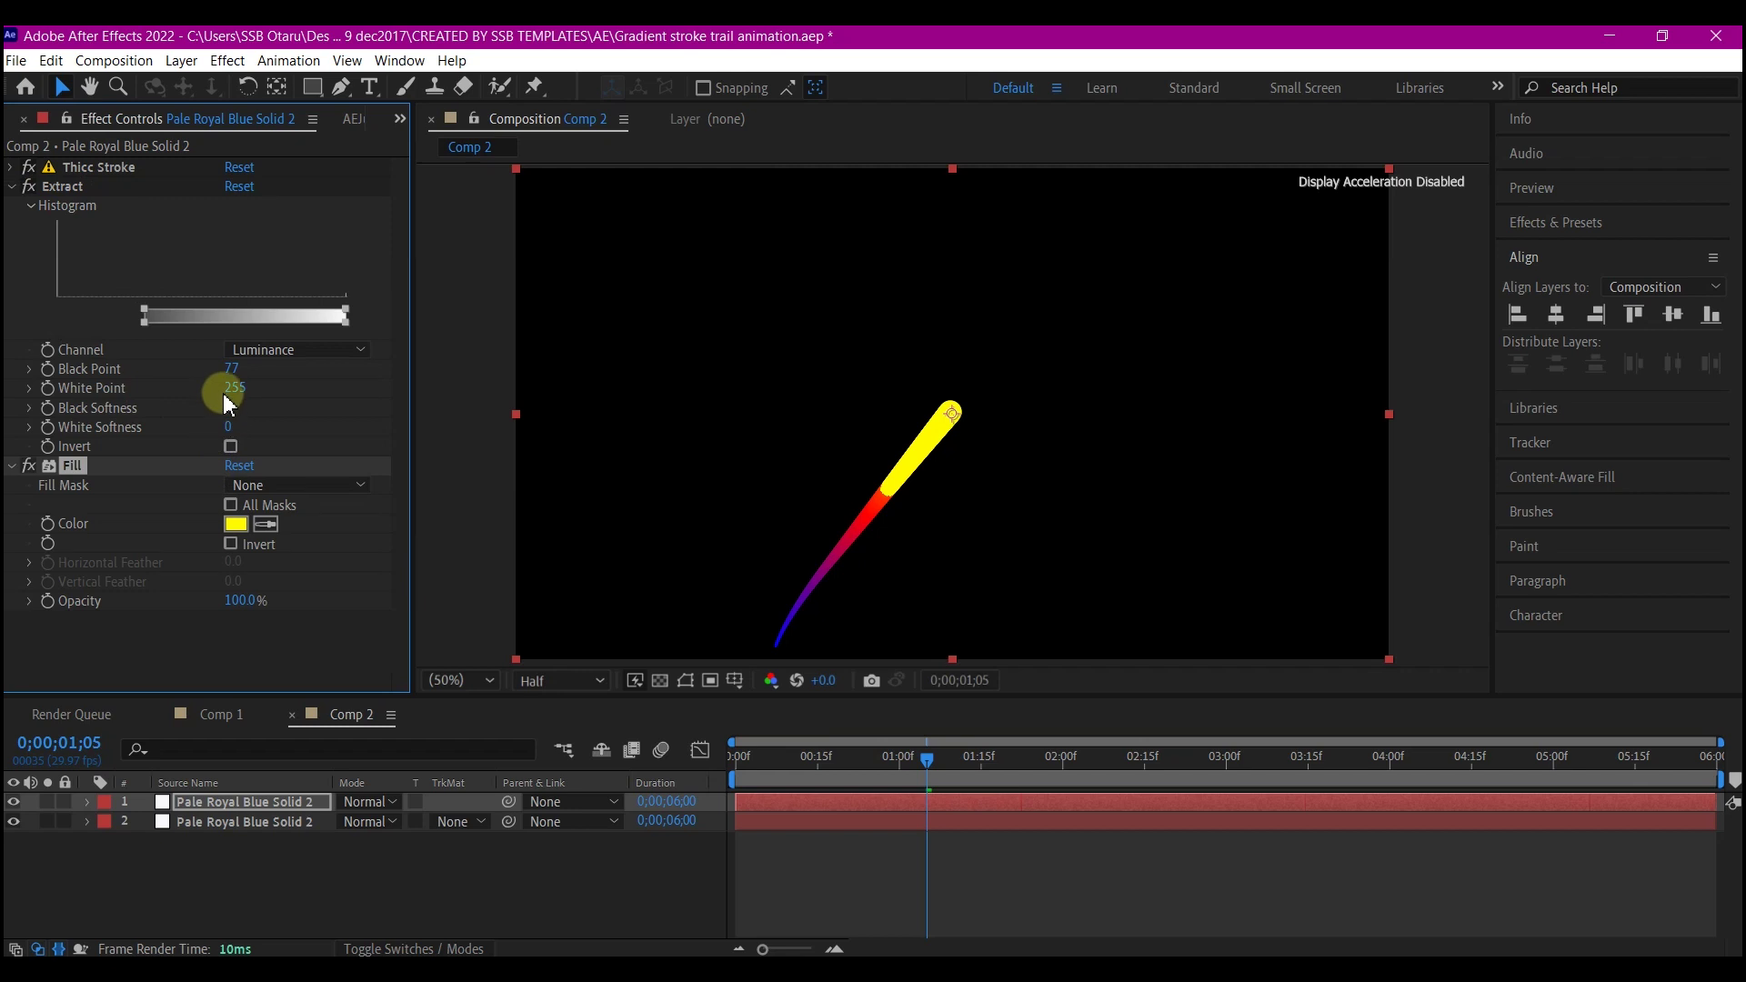
left_click_drag(228, 371, 377, 361)
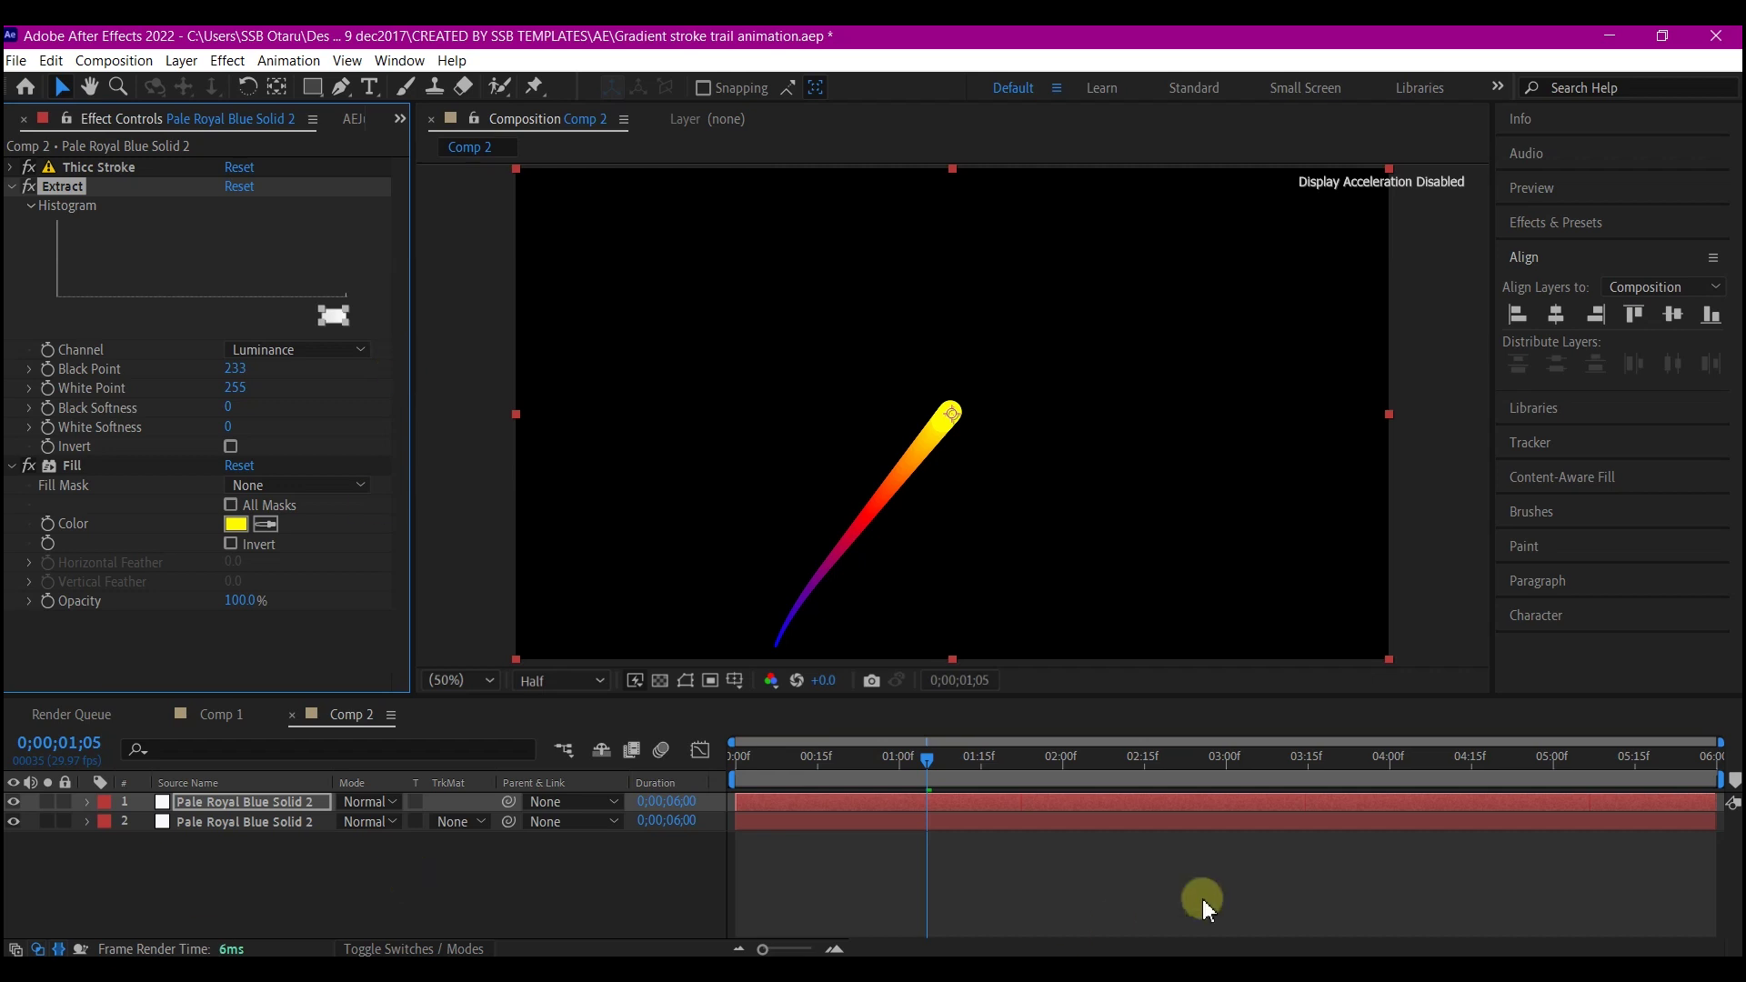
left_click(1133, 803)
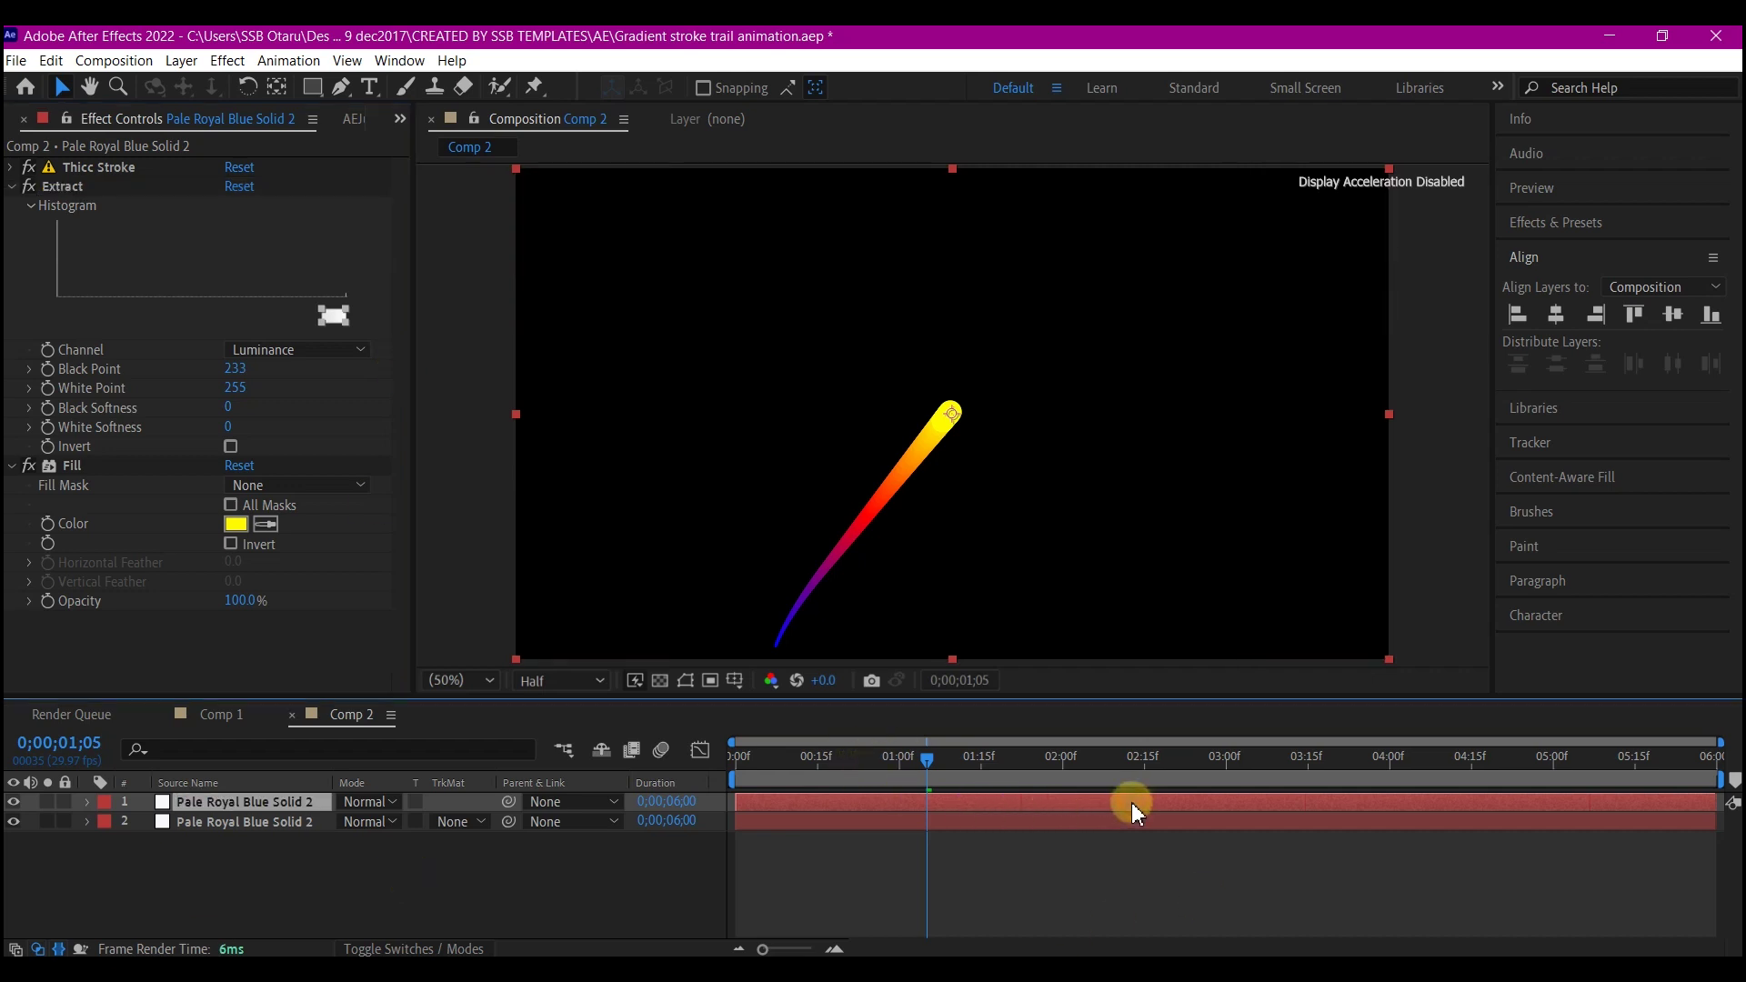
key("ctrl+space")
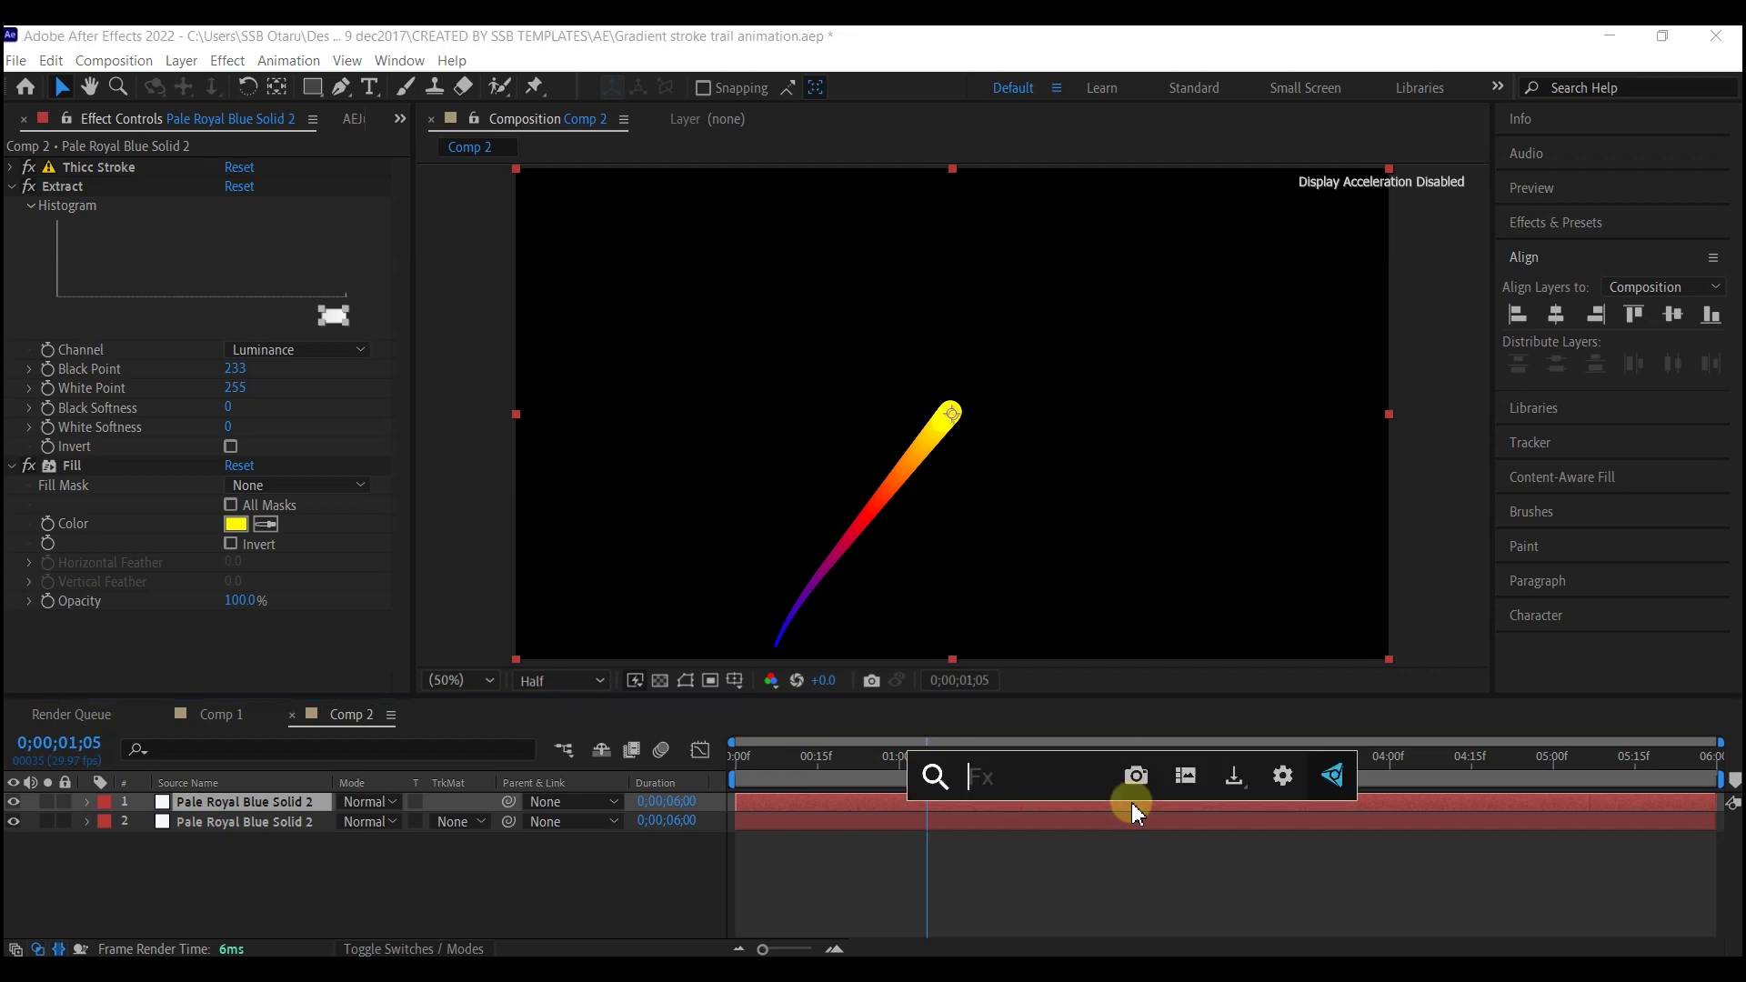
Apply a Glow effect to the top layer and collapse the Extract, Fill and Glow settings
type("glow")
left_click(1008, 744)
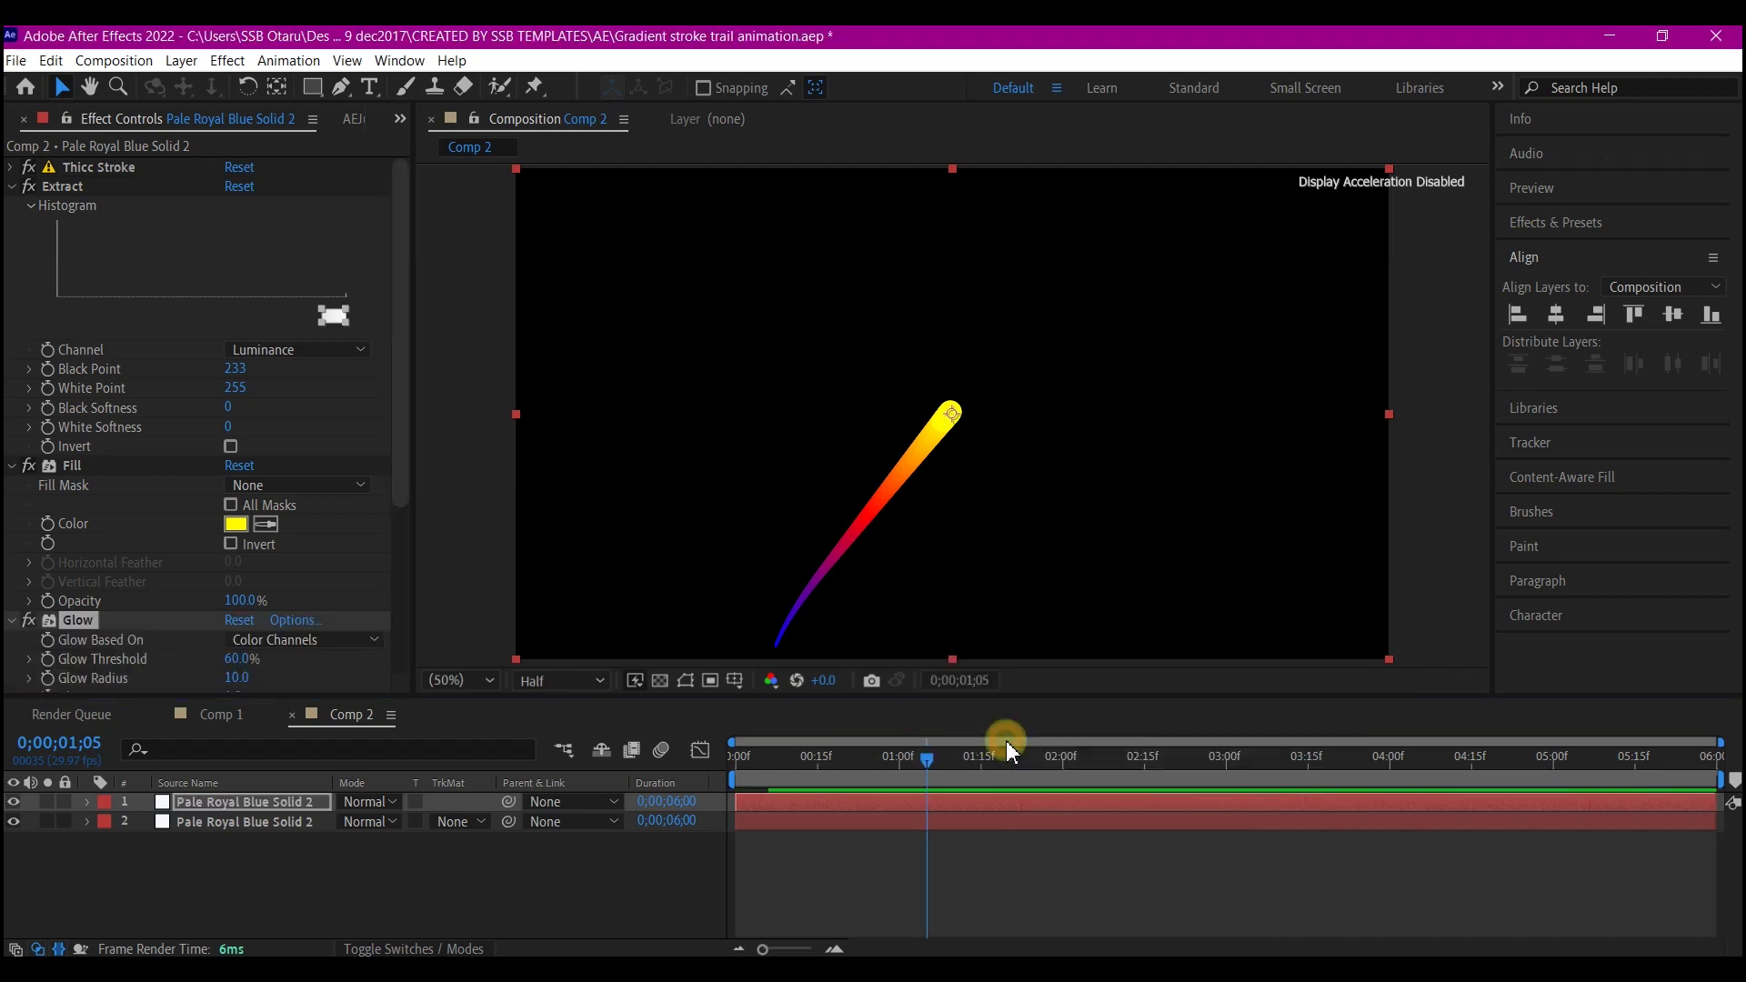
left_click(13, 187)
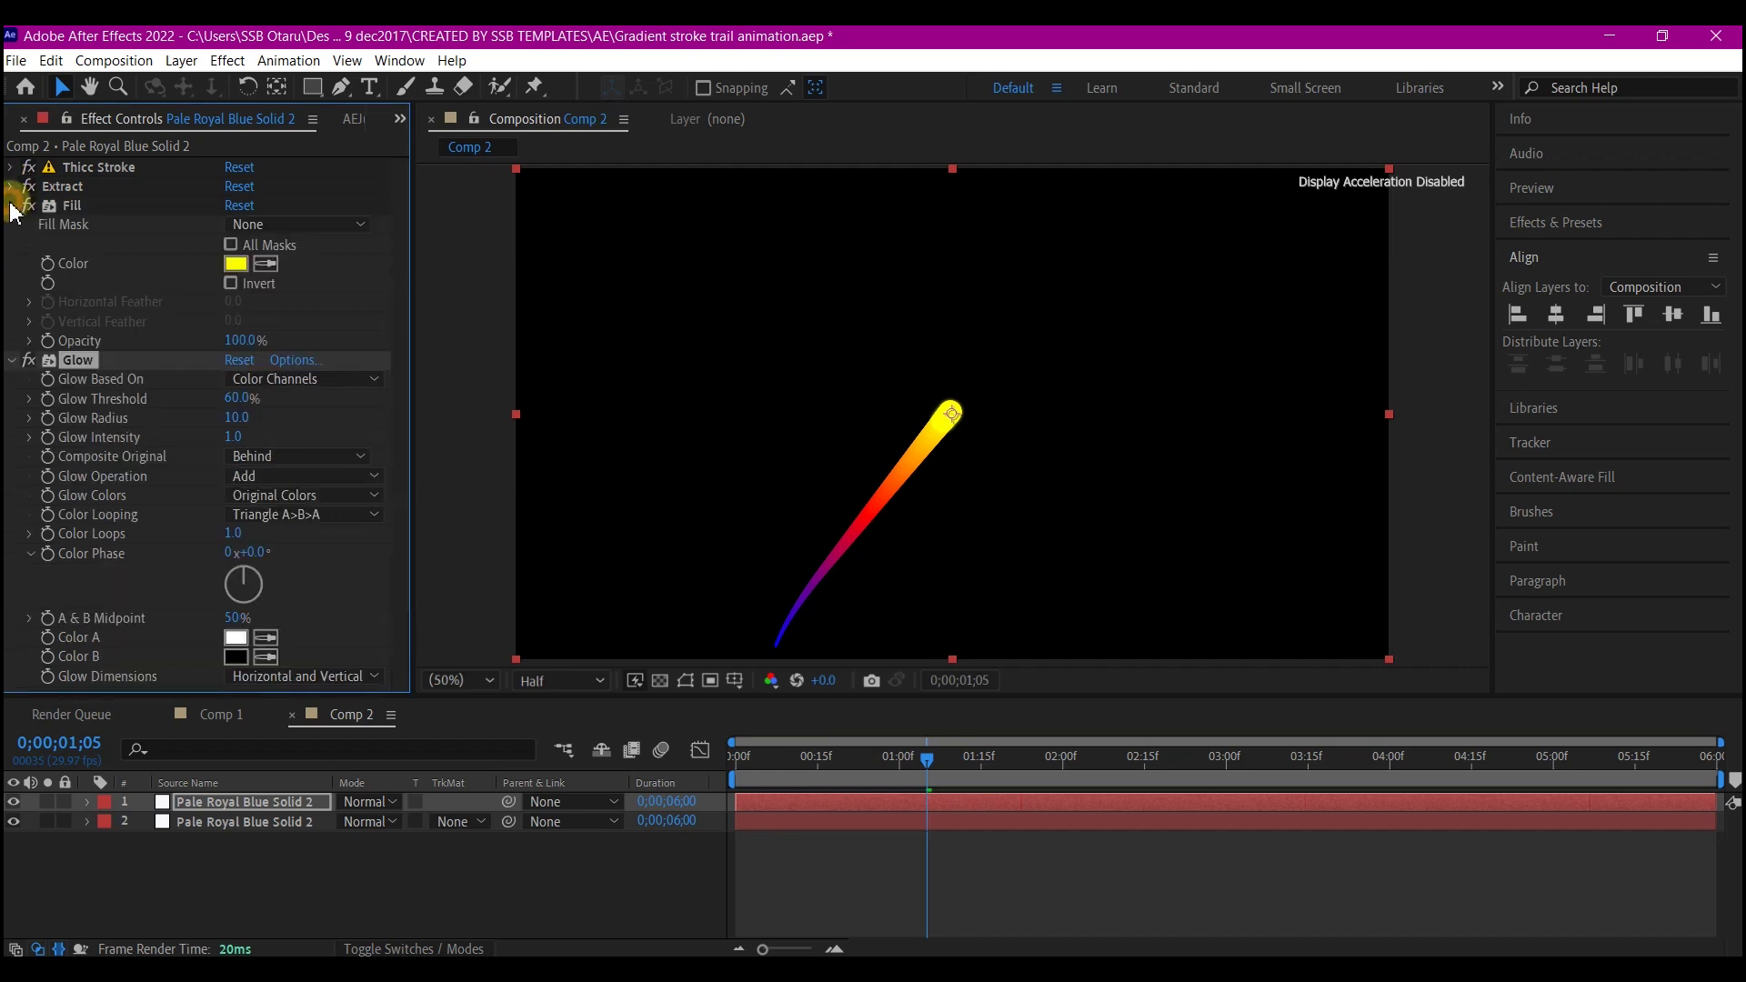
left_click(12, 207)
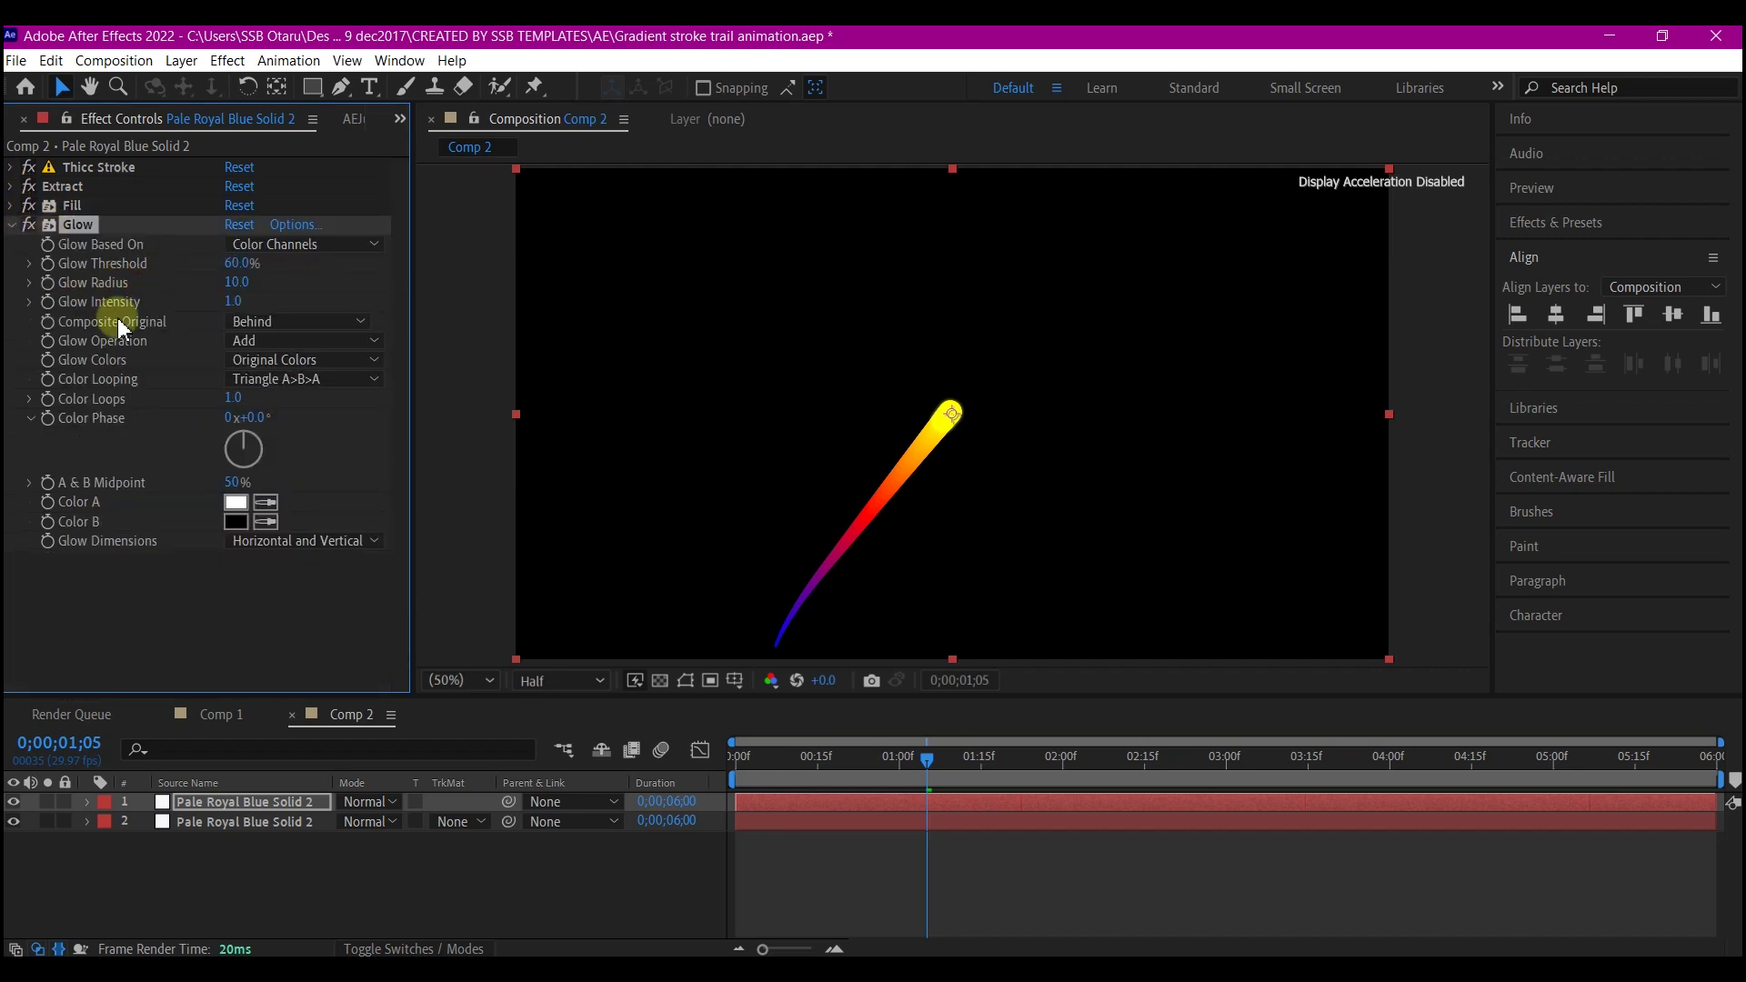
left_click(13, 227)
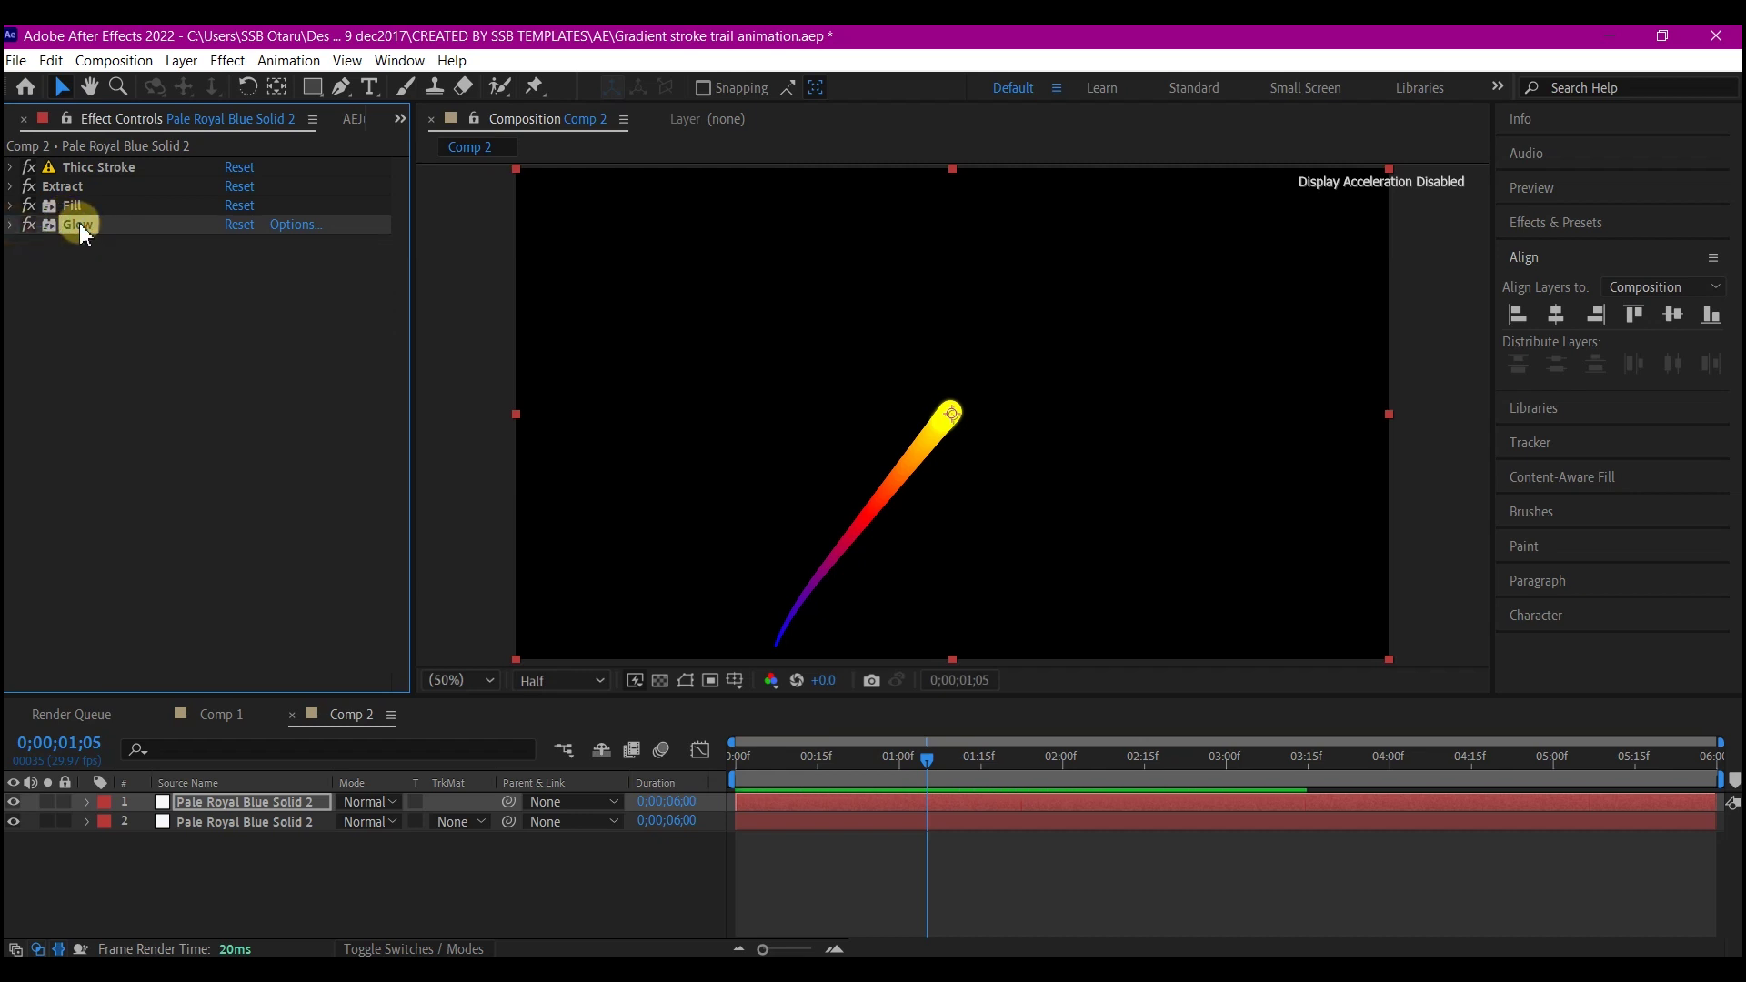
Duplicate Glow into Glow 2 with Threshold 0%, Radius 44, Intensity 3.7, plus a Glow 3 copy
key("ctrl+d")
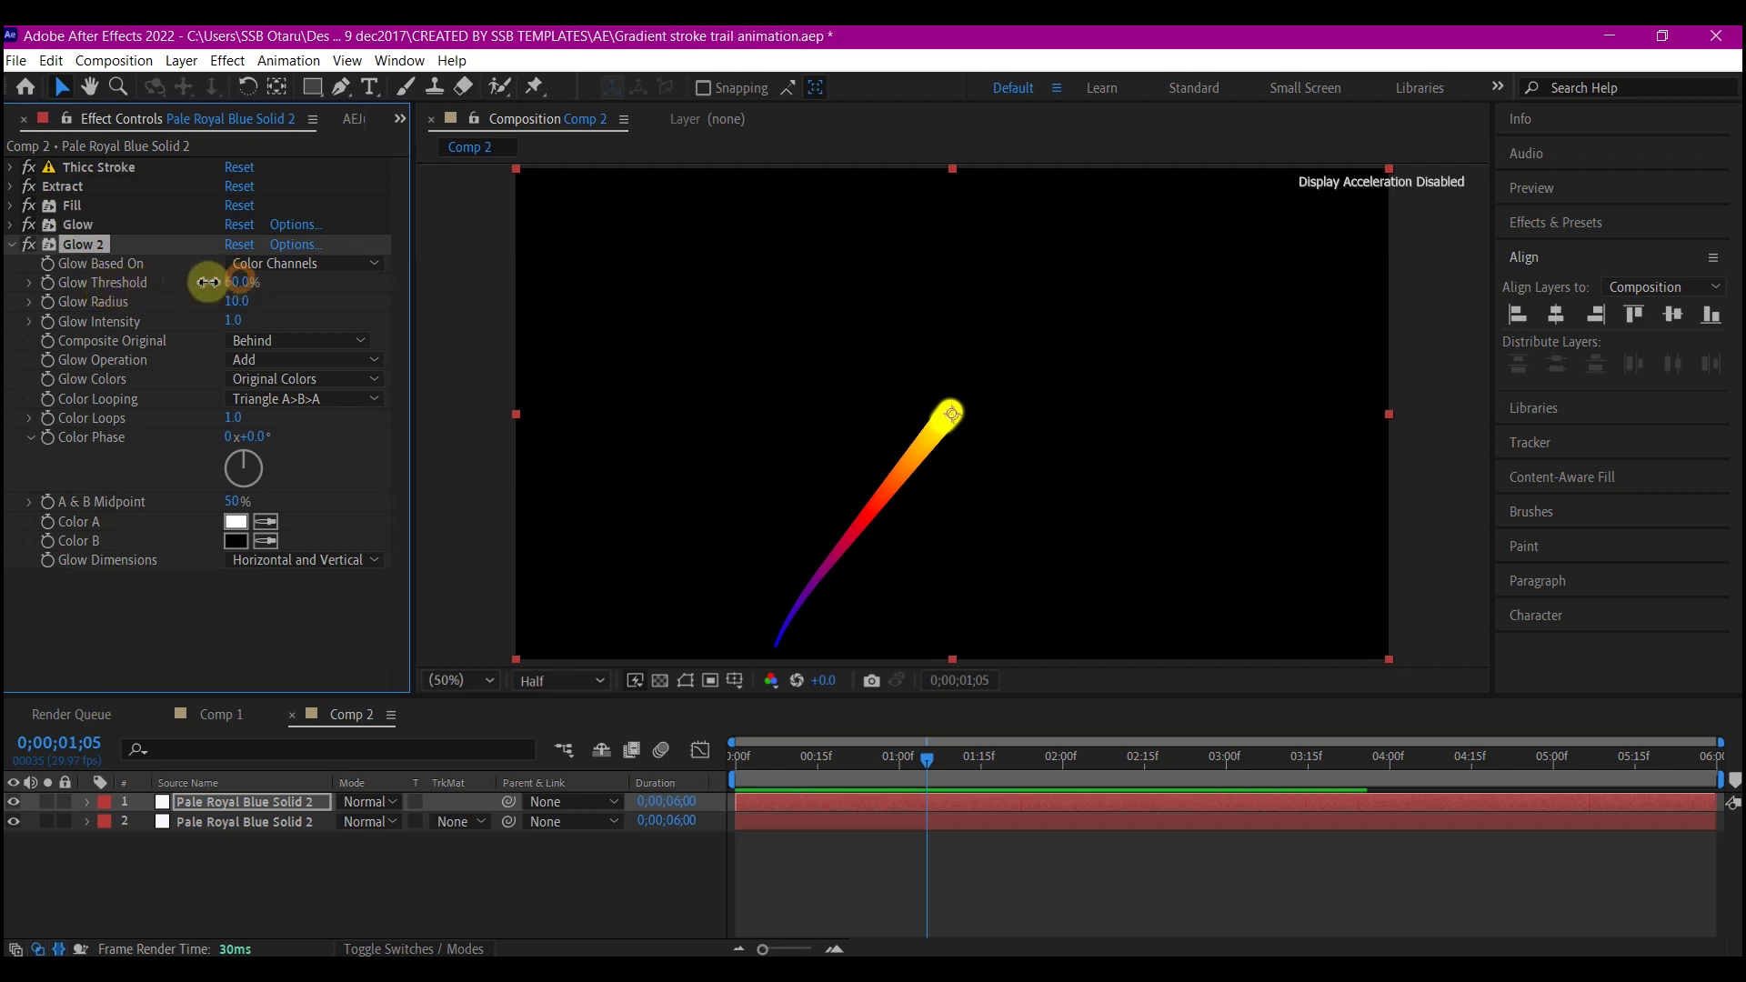
left_click_drag(207, 282, 66, 301)
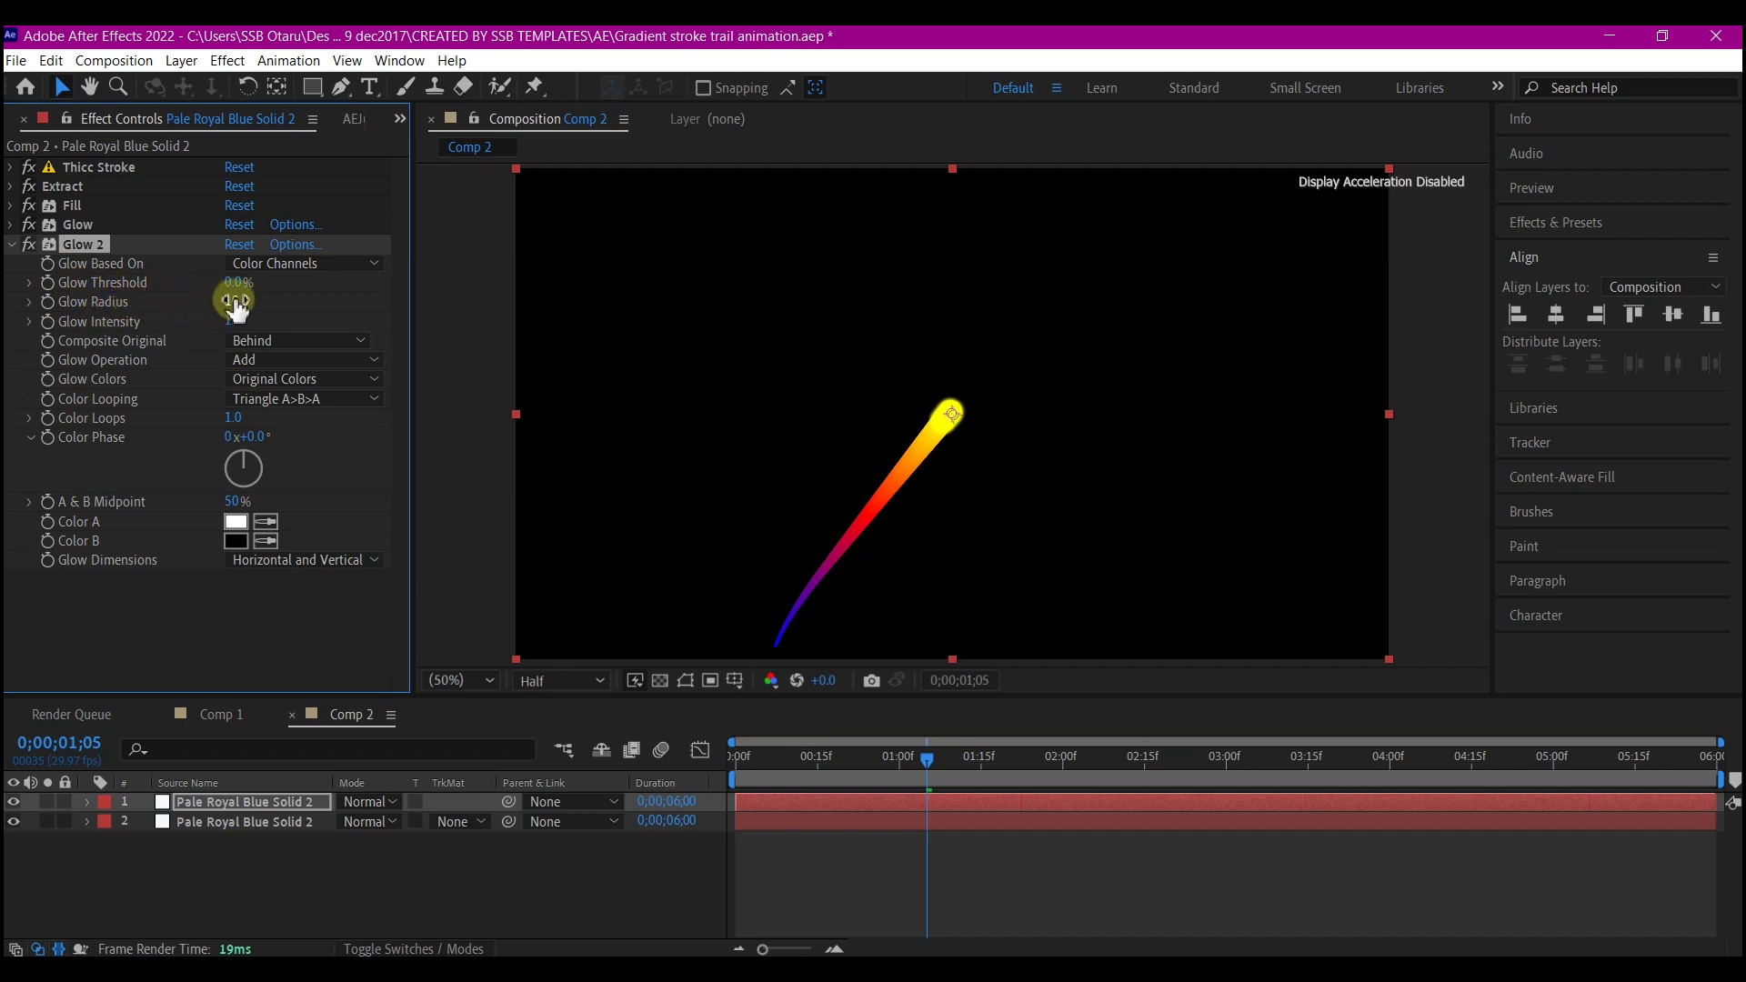
left_click_drag(236, 302, 285, 300)
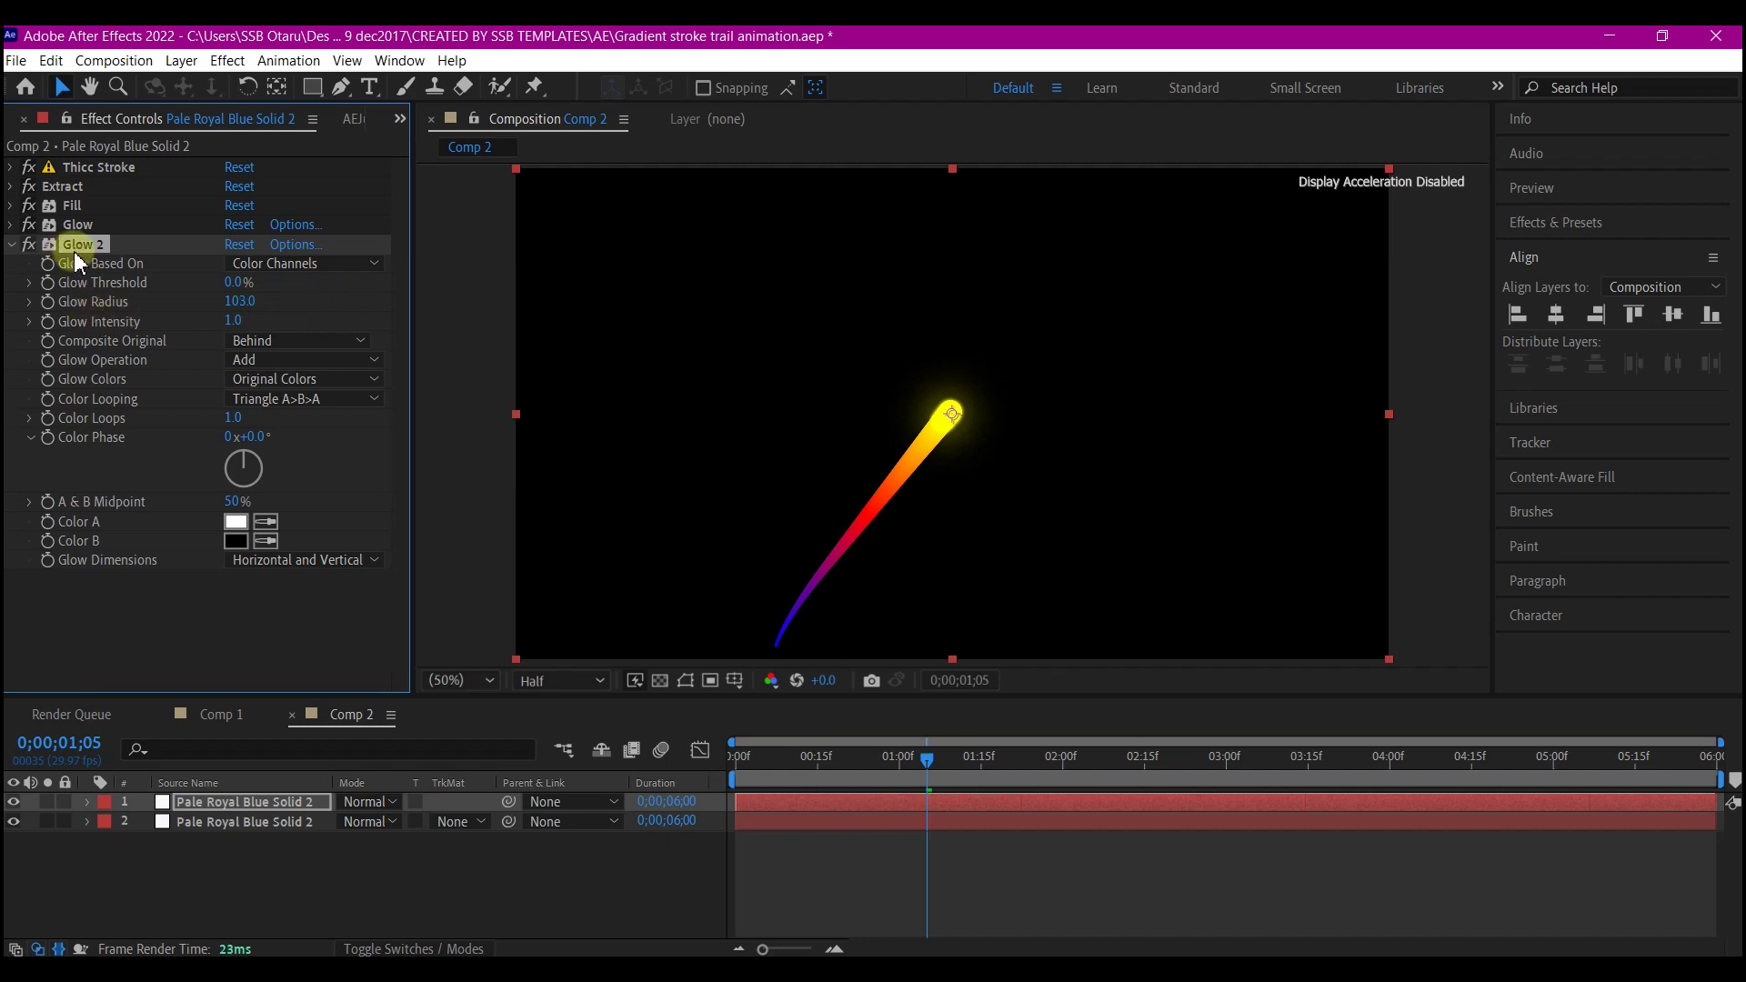
key("ctrl+d")
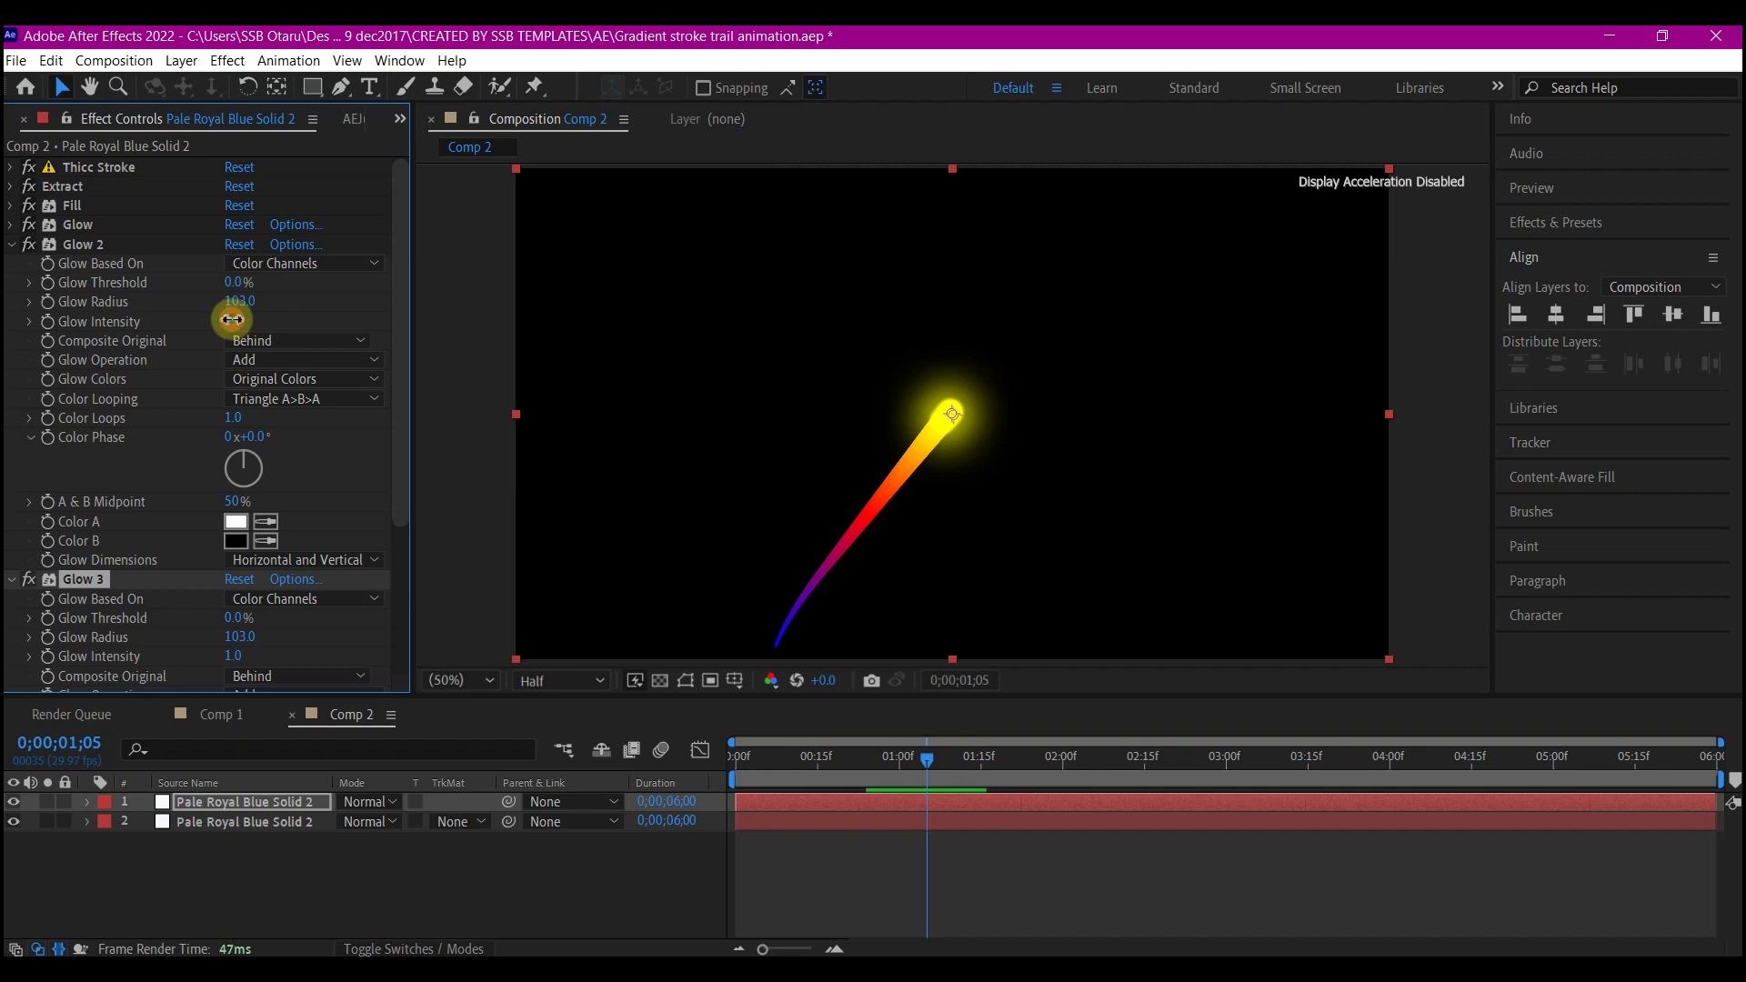
left_click_drag(232, 319, 459, 292)
left_click(12, 224)
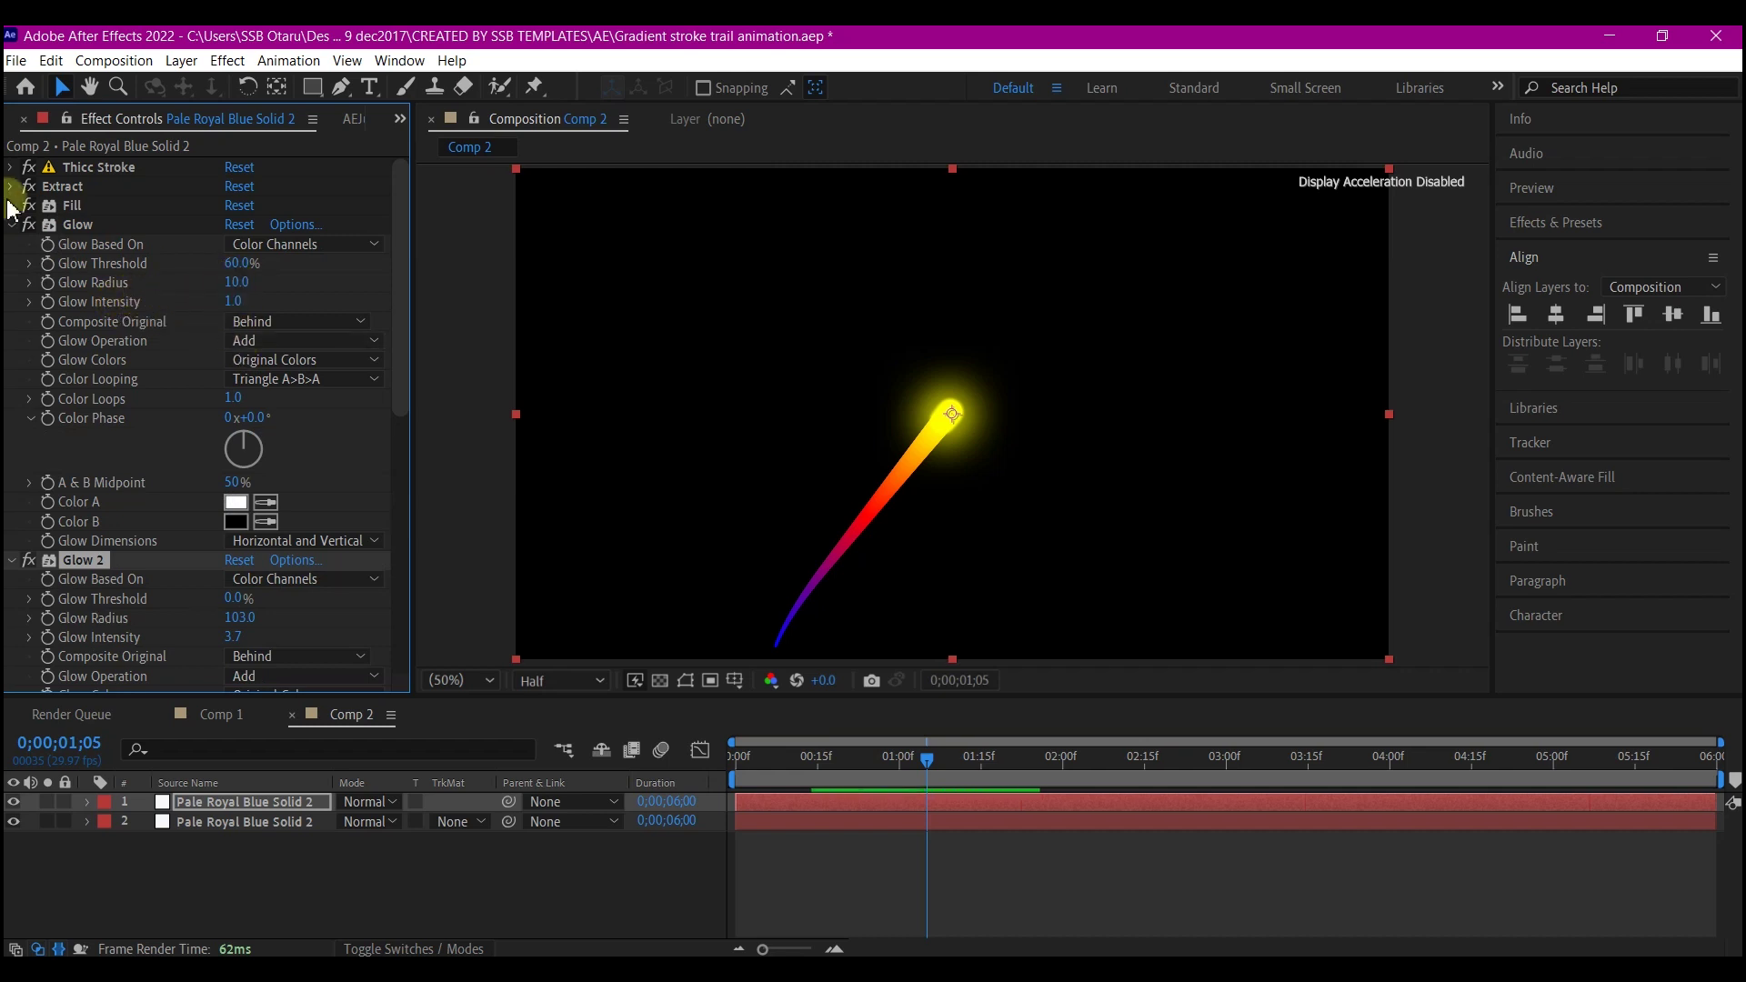
left_click(12, 225)
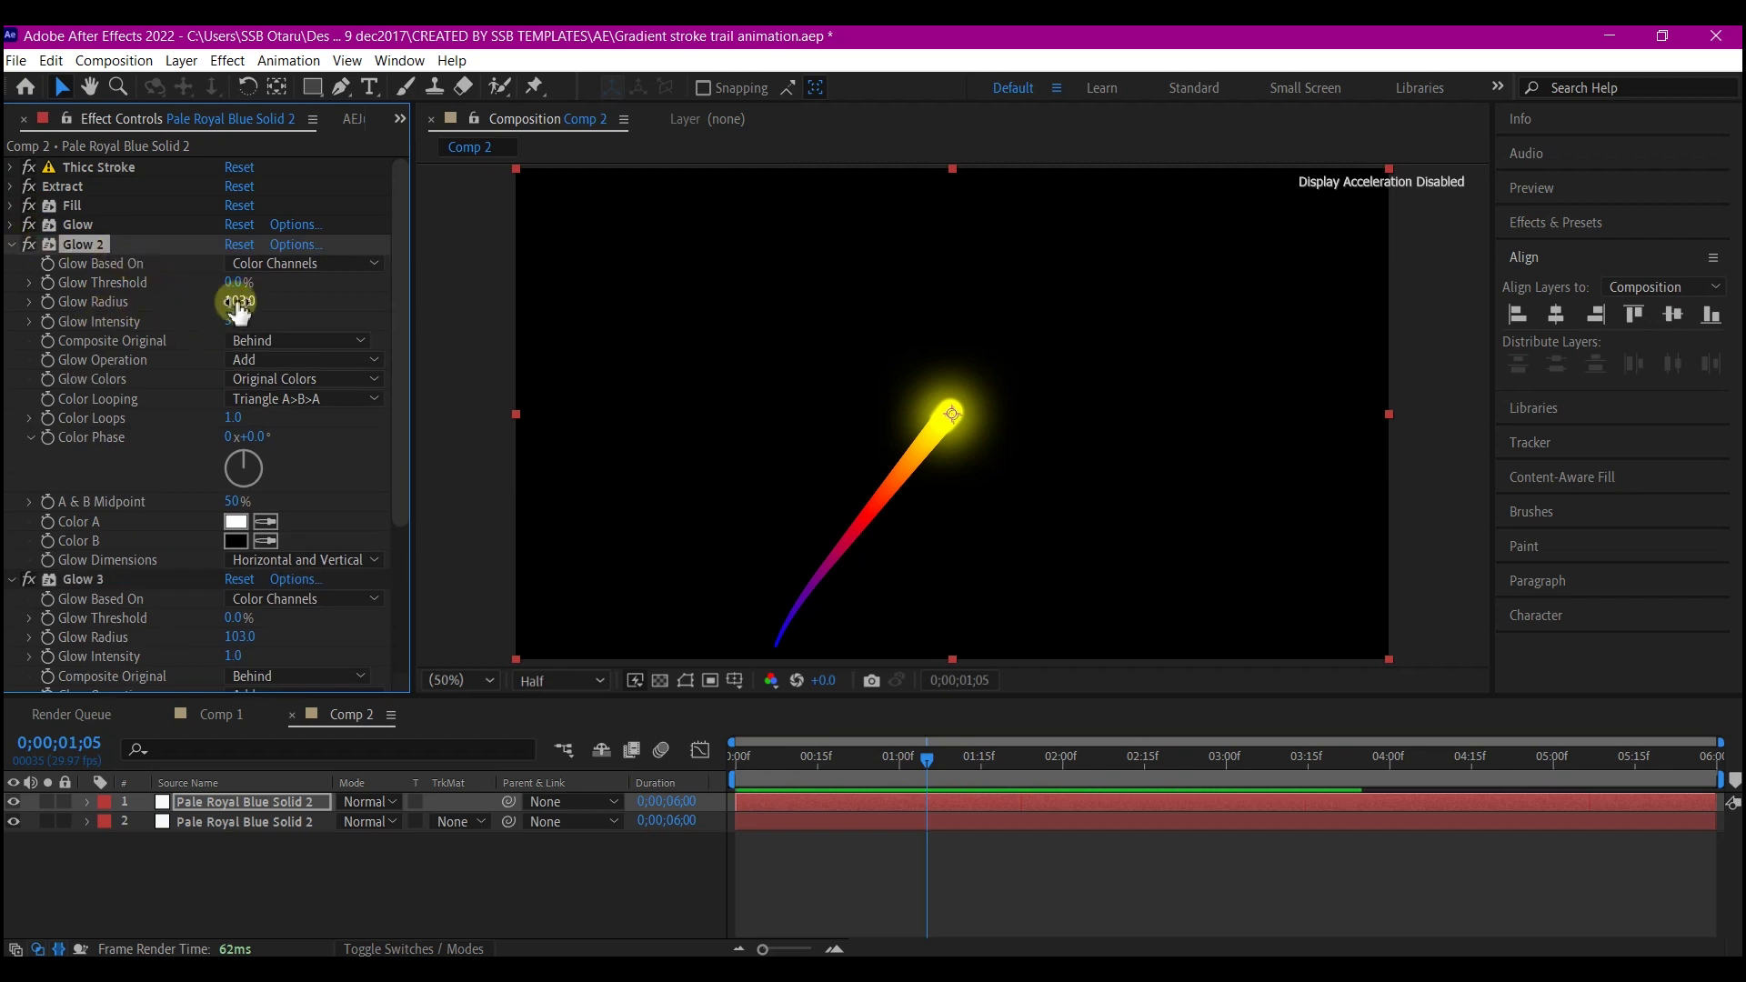
left_click_drag(239, 303, 190, 323)
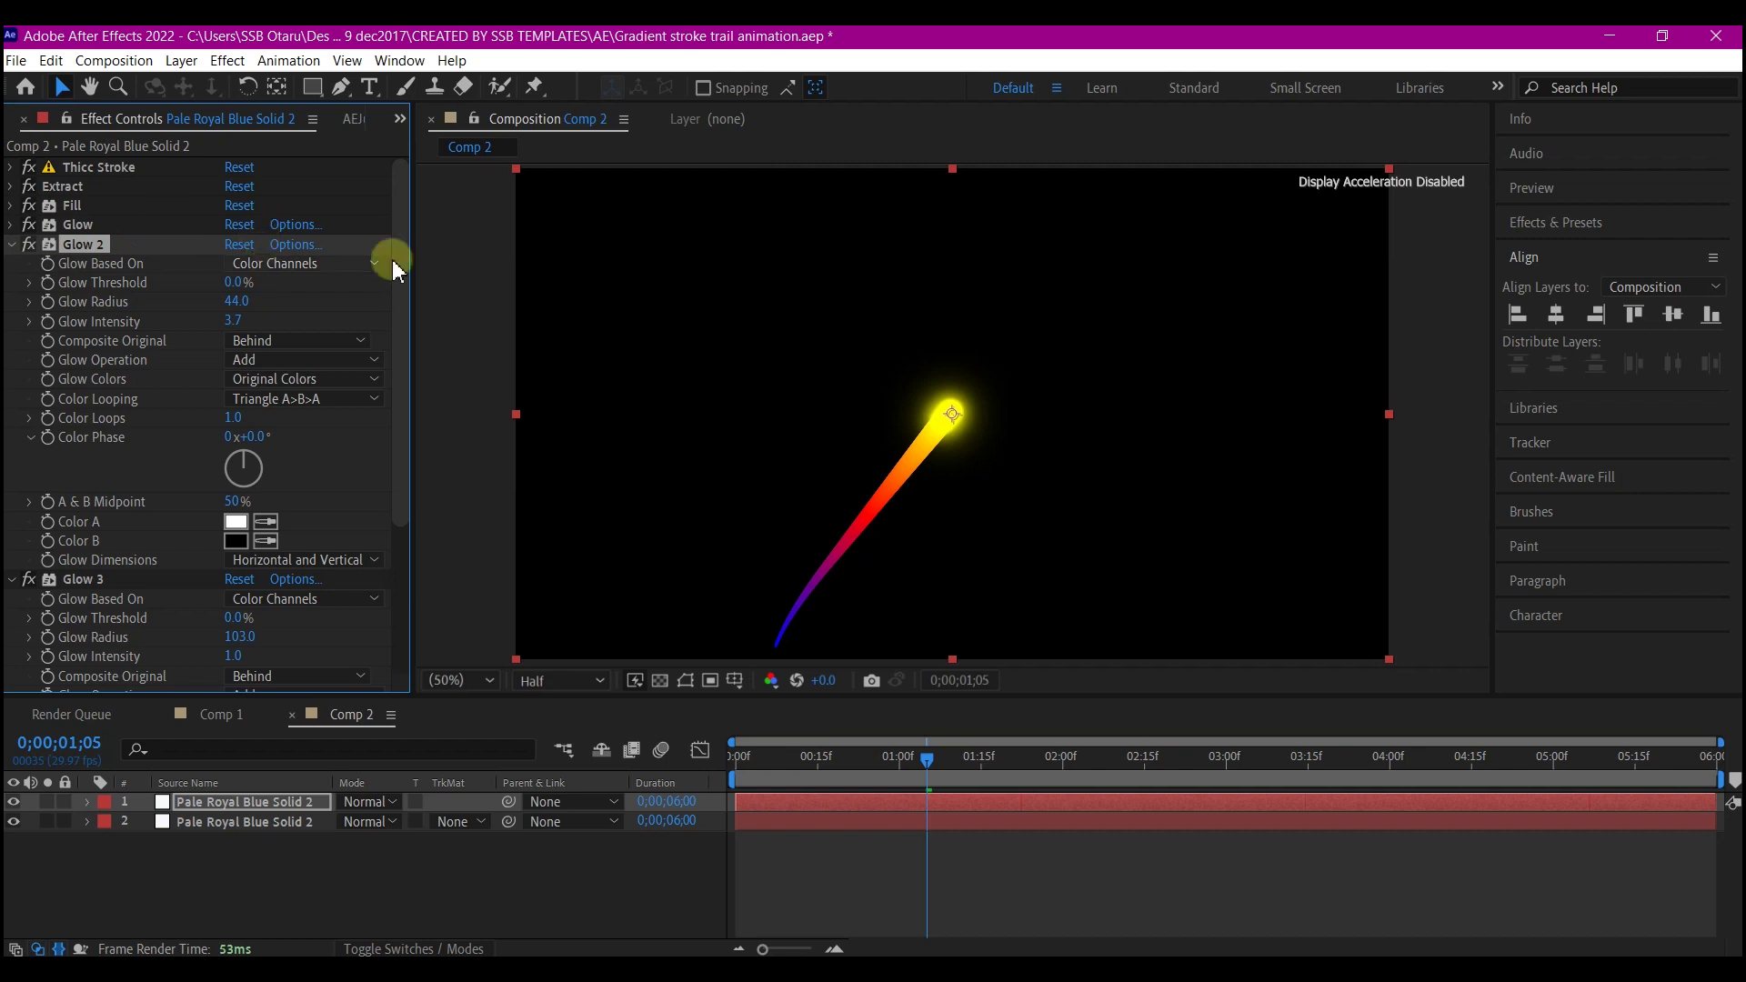
Drop the first Glow's threshold to 0% and scrub the timeline to check the motion
left_click(12, 227)
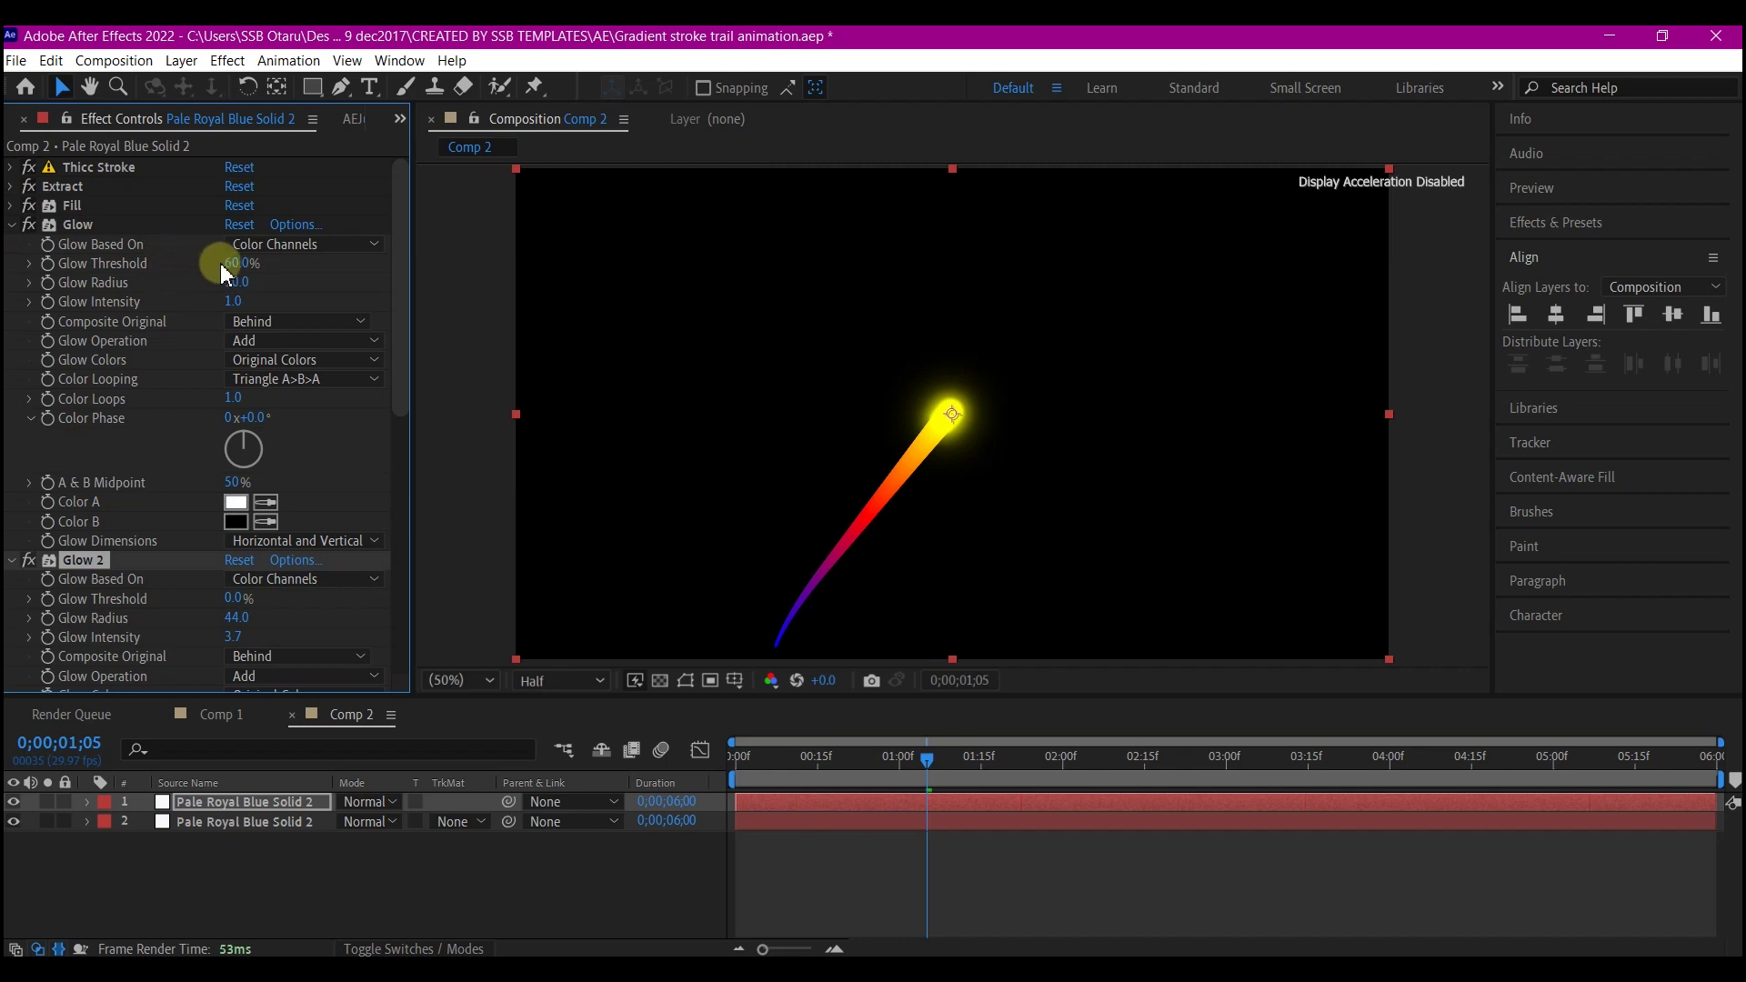
left_click_drag(225, 273, 6, 289)
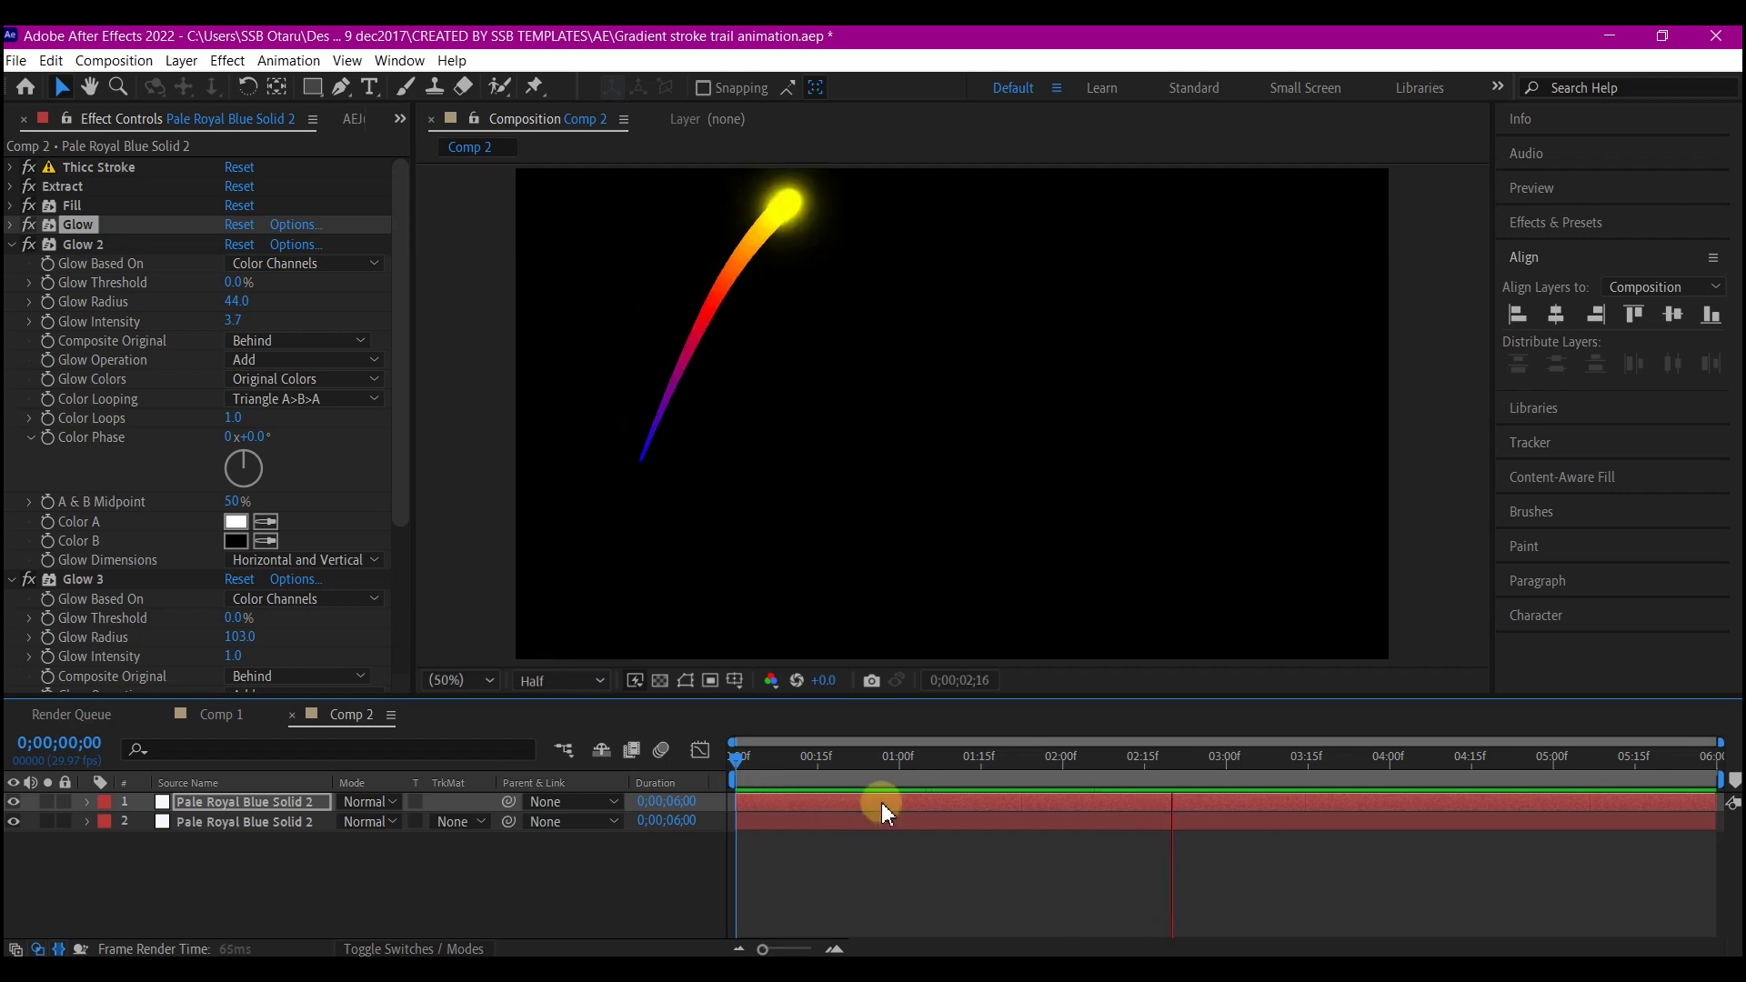
left_click_drag(857, 756, 943, 760)
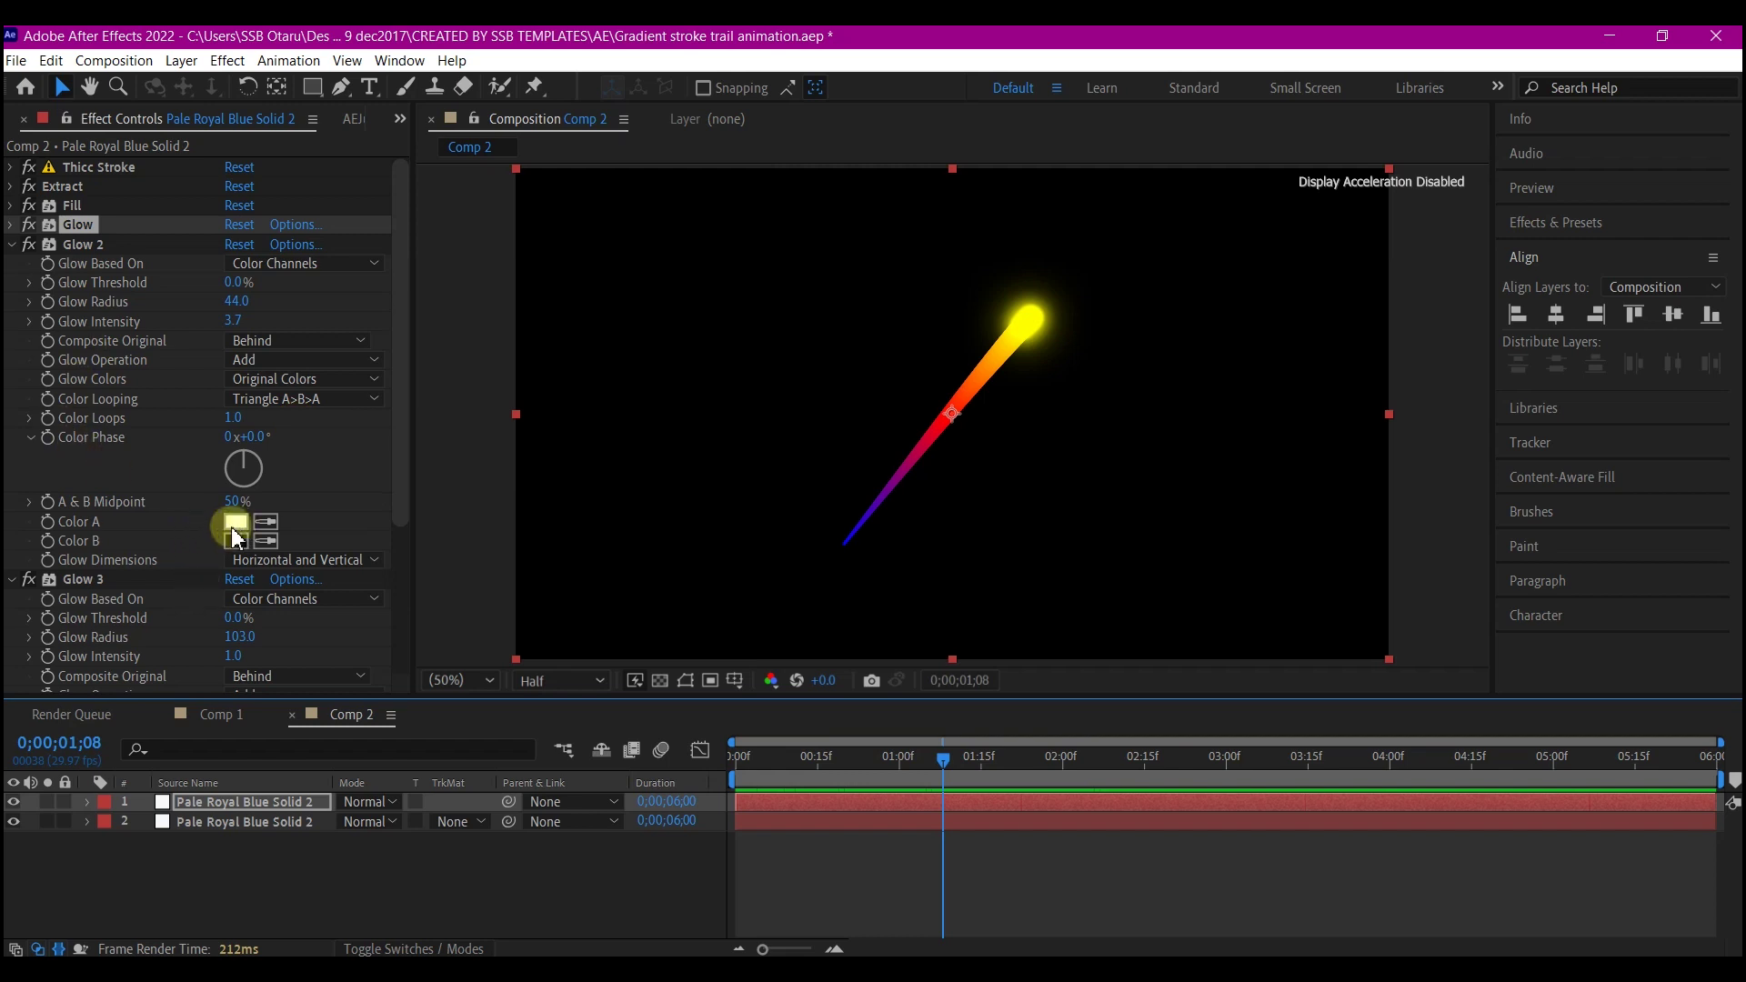
Change the Fill colour to pale cream ECECC7
left_click(11, 205)
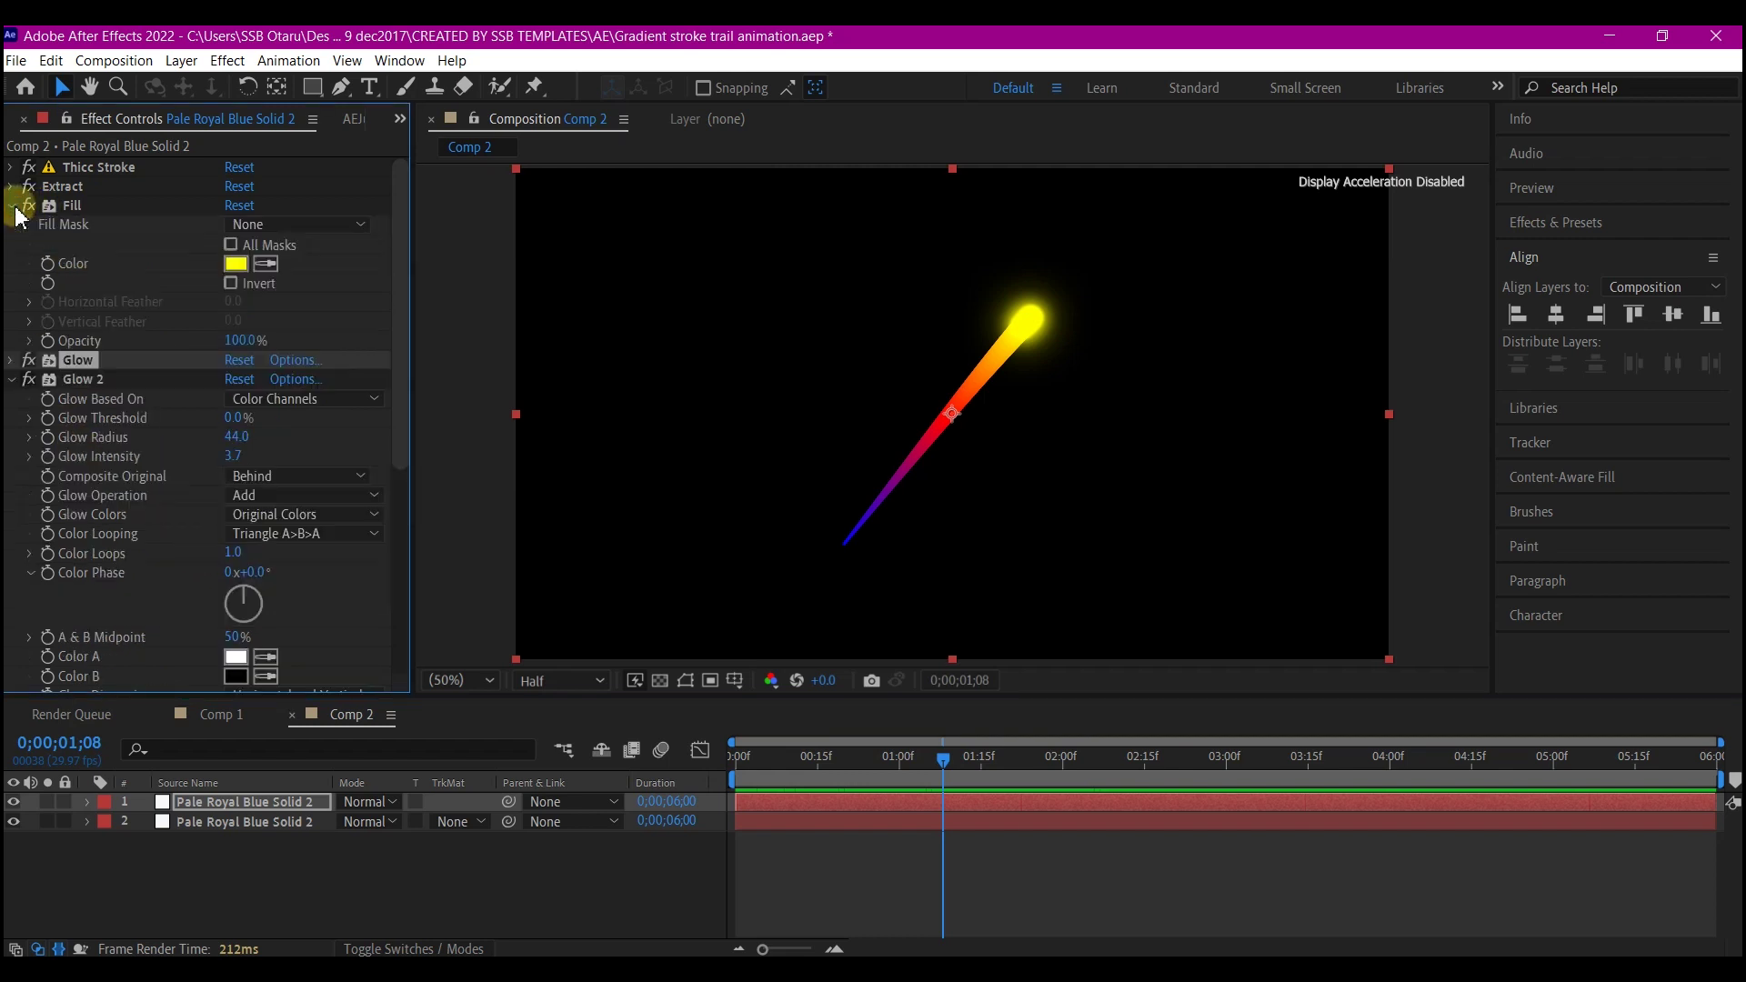
left_click(235, 263)
mouse_move(647, 645)
left_mouse_down()
mouse_move(679, 624)
mouse_move(669, 613)
left_mouse_up()
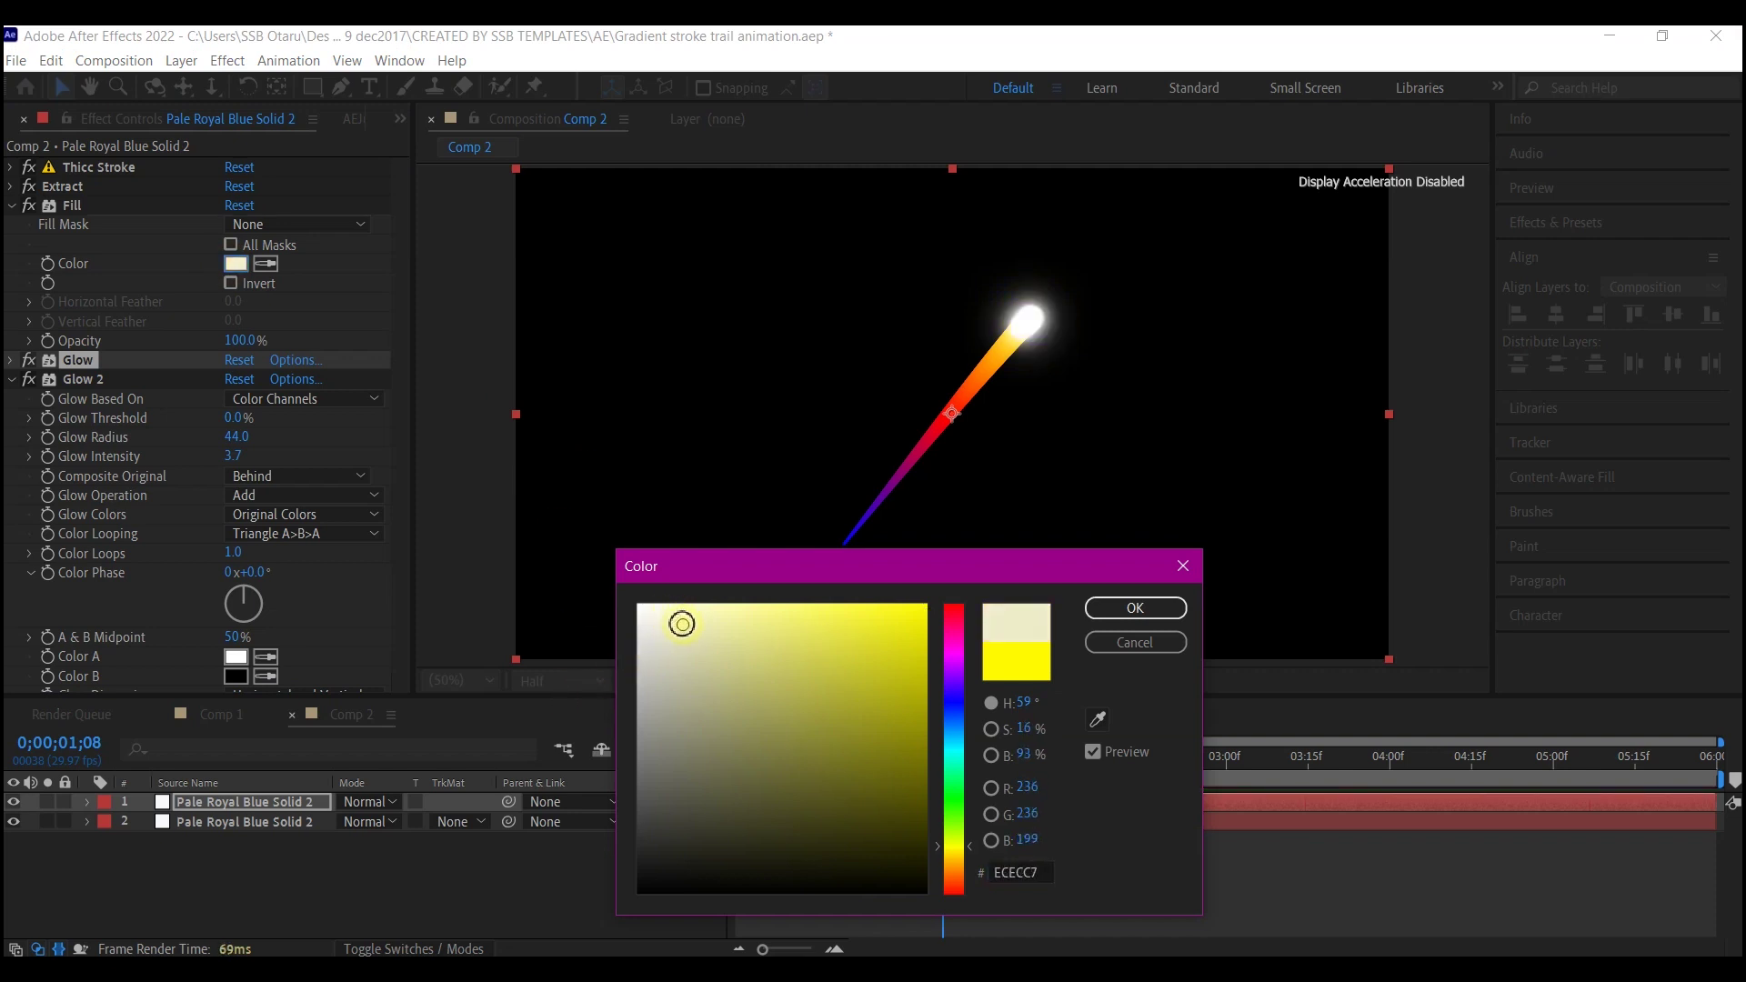
left_click(1132, 609)
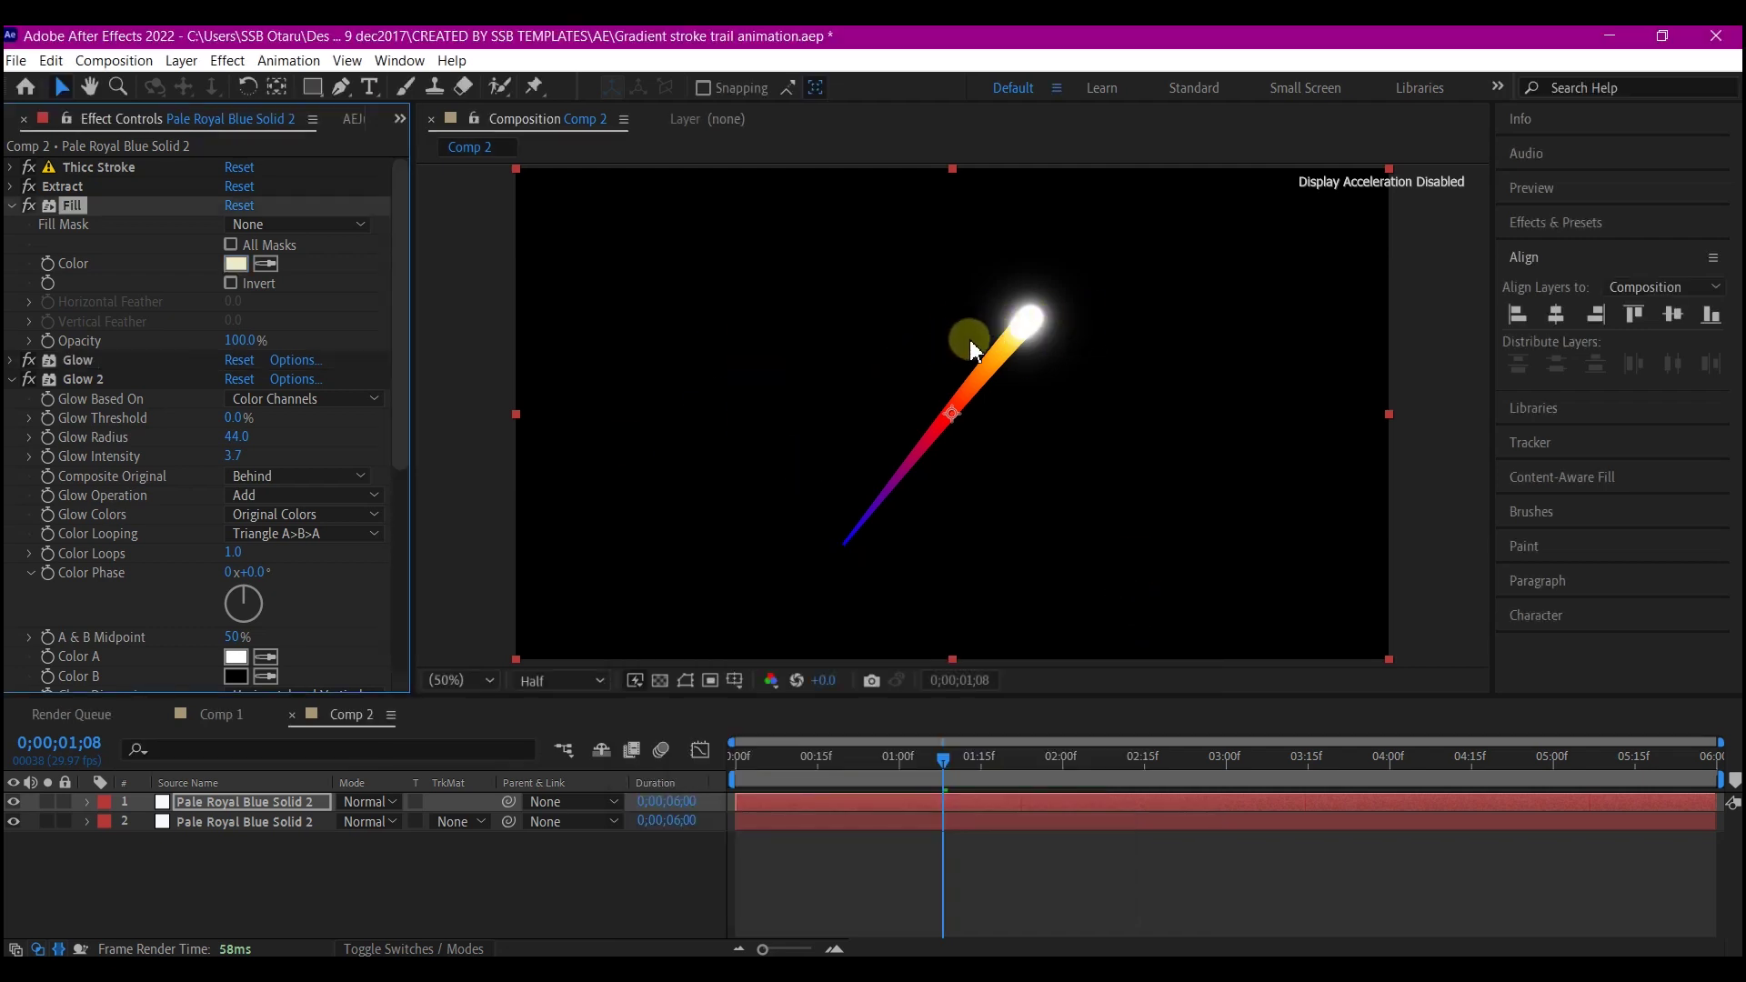
Add an Inner Shadow layer style to the bottom Thicc Stroke layer and set preview resolution to Full
left_click(254, 821)
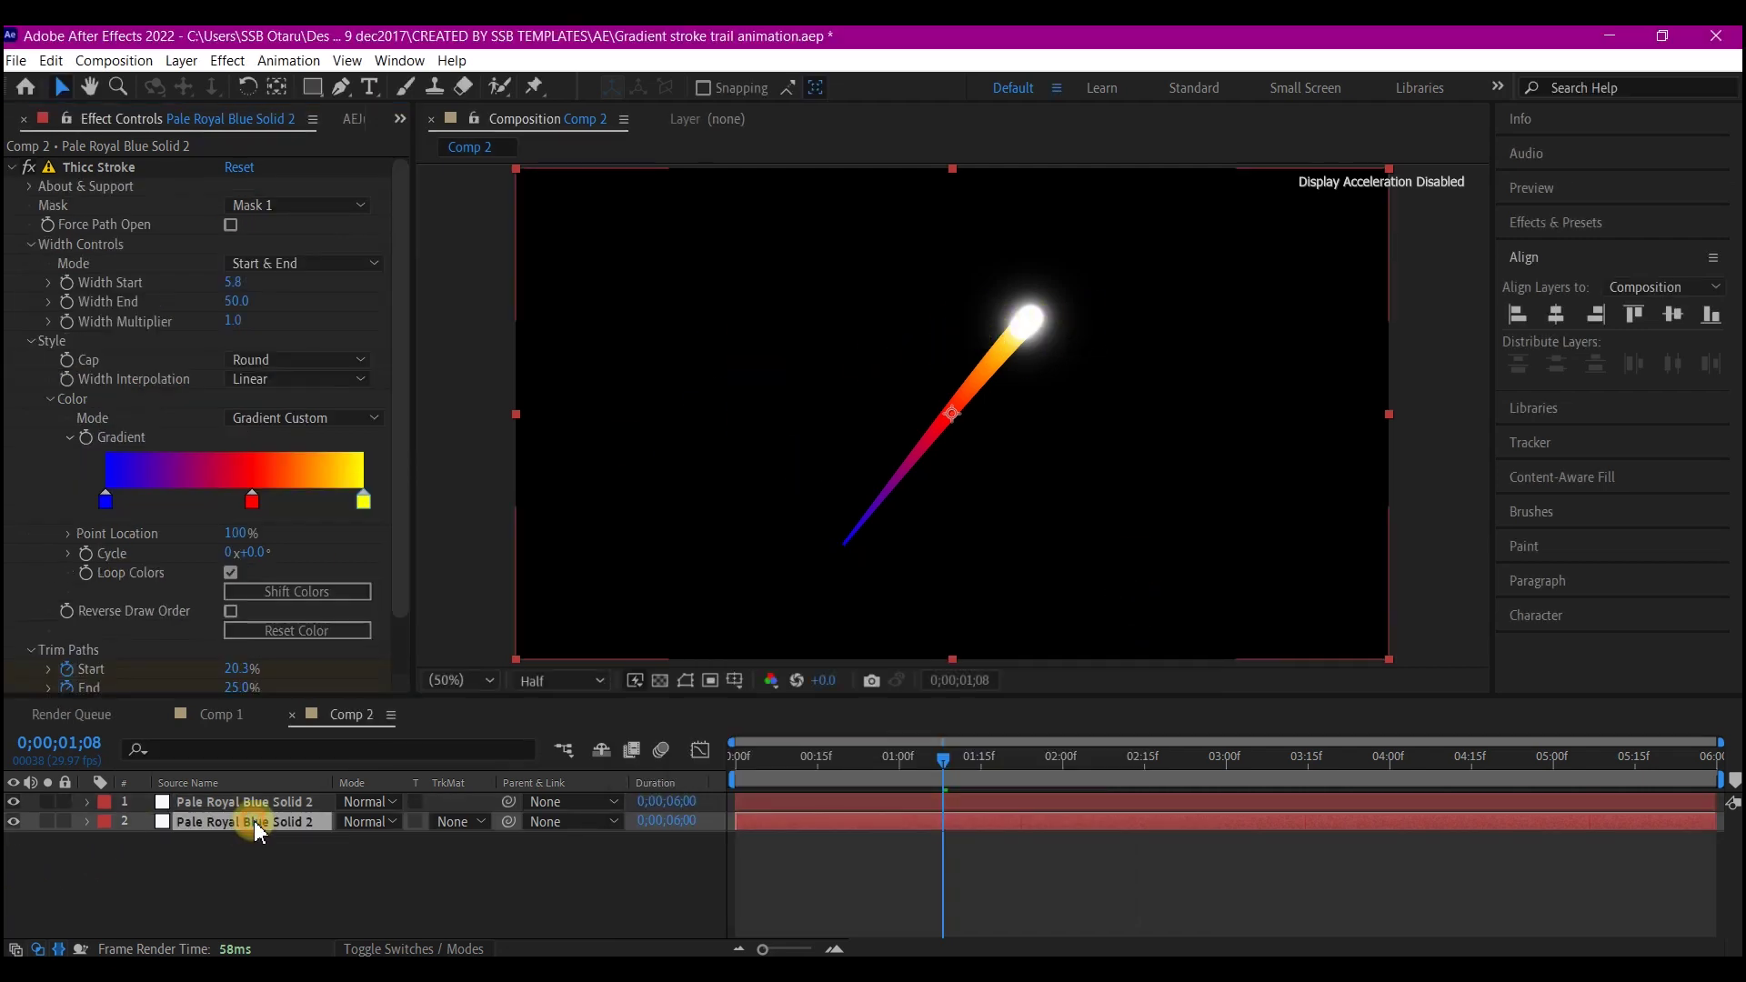
right_click(902, 822)
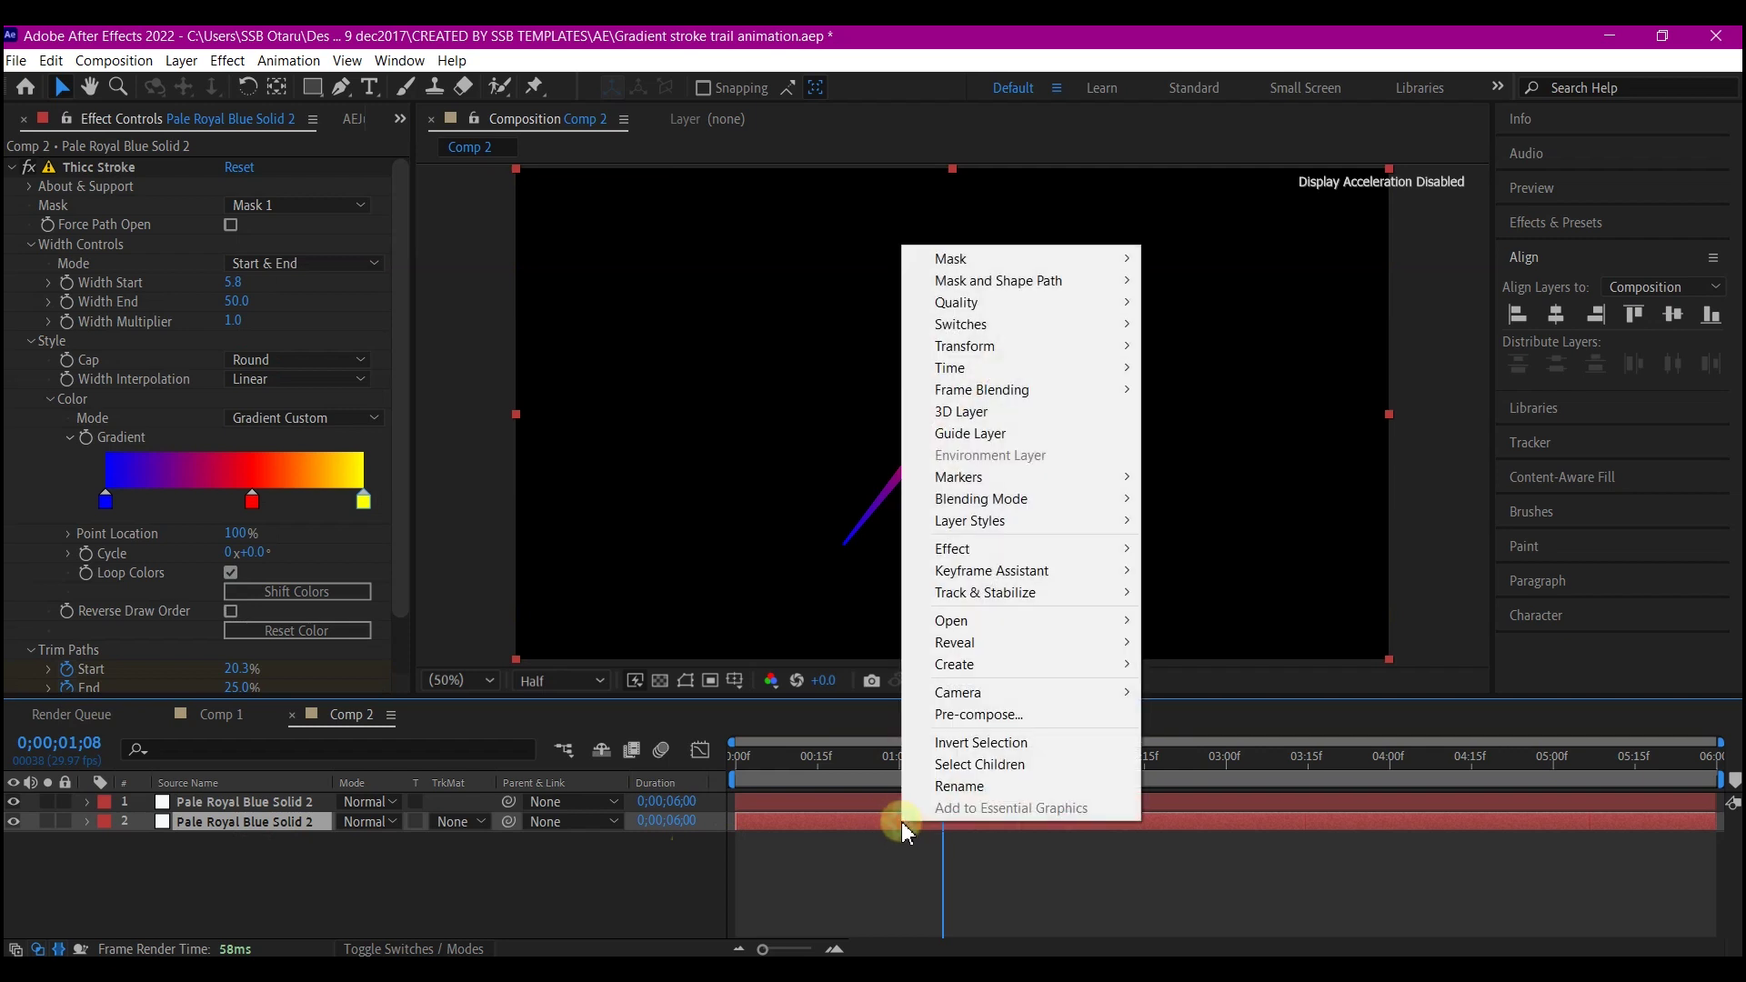
mouse_move(1035, 501)
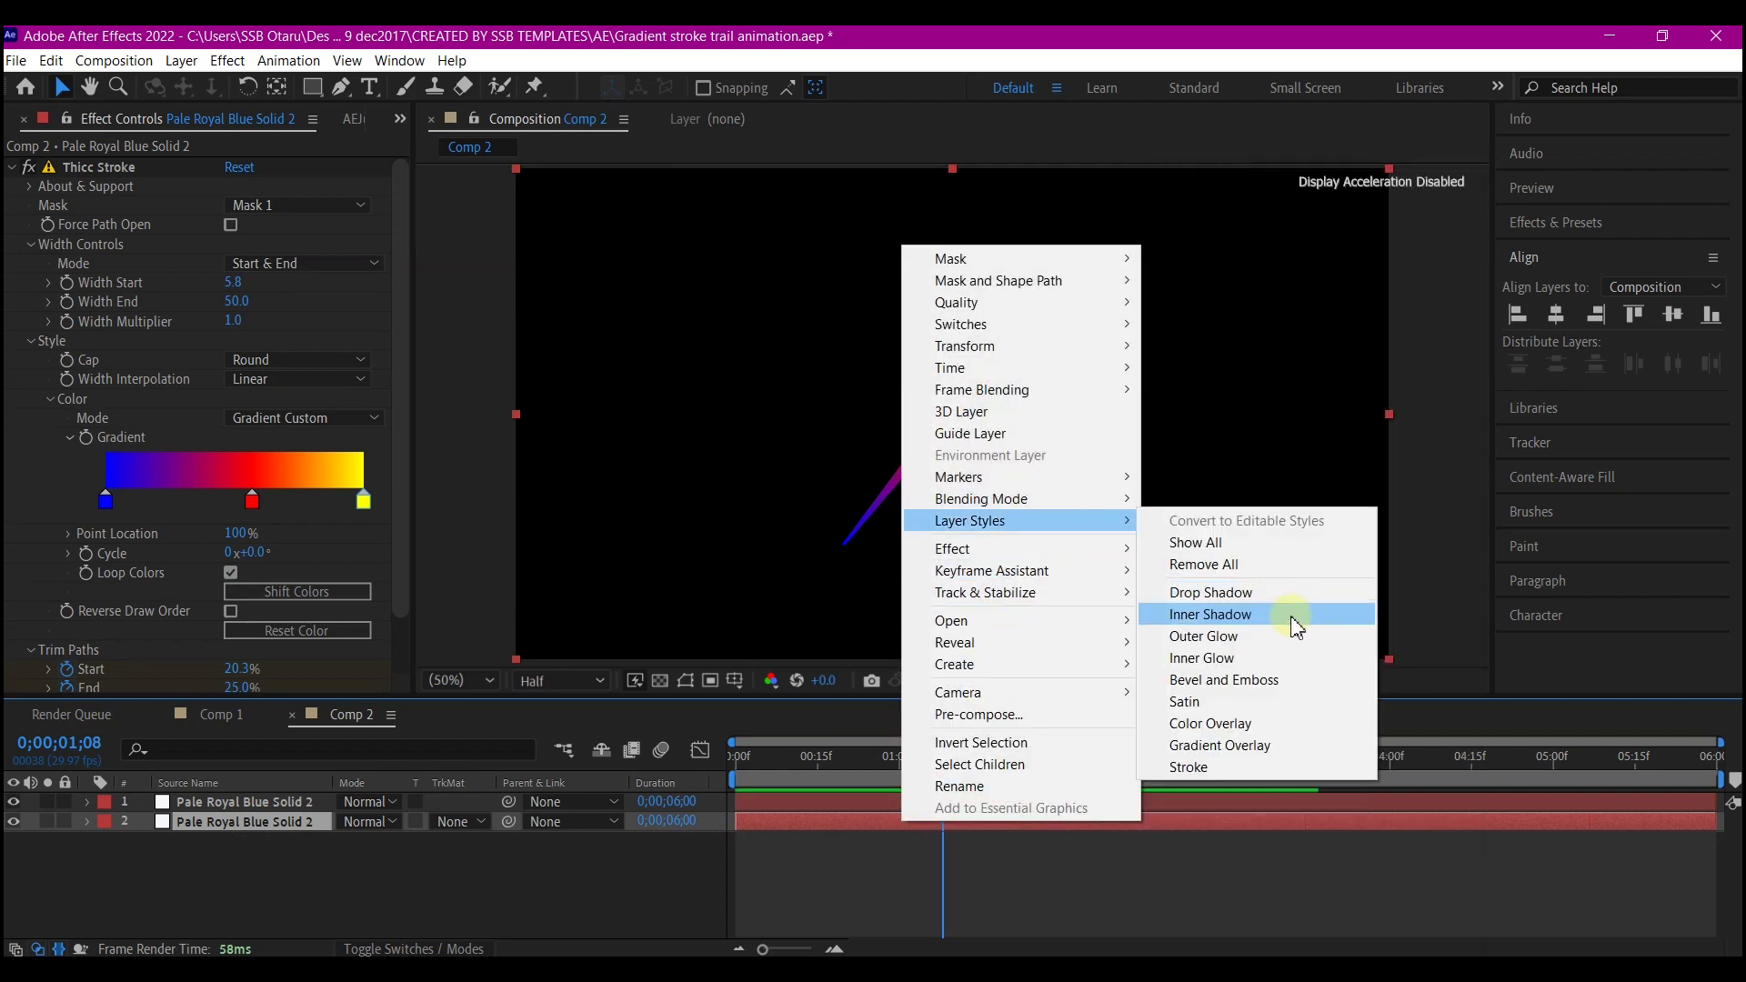
left_click(1297, 617)
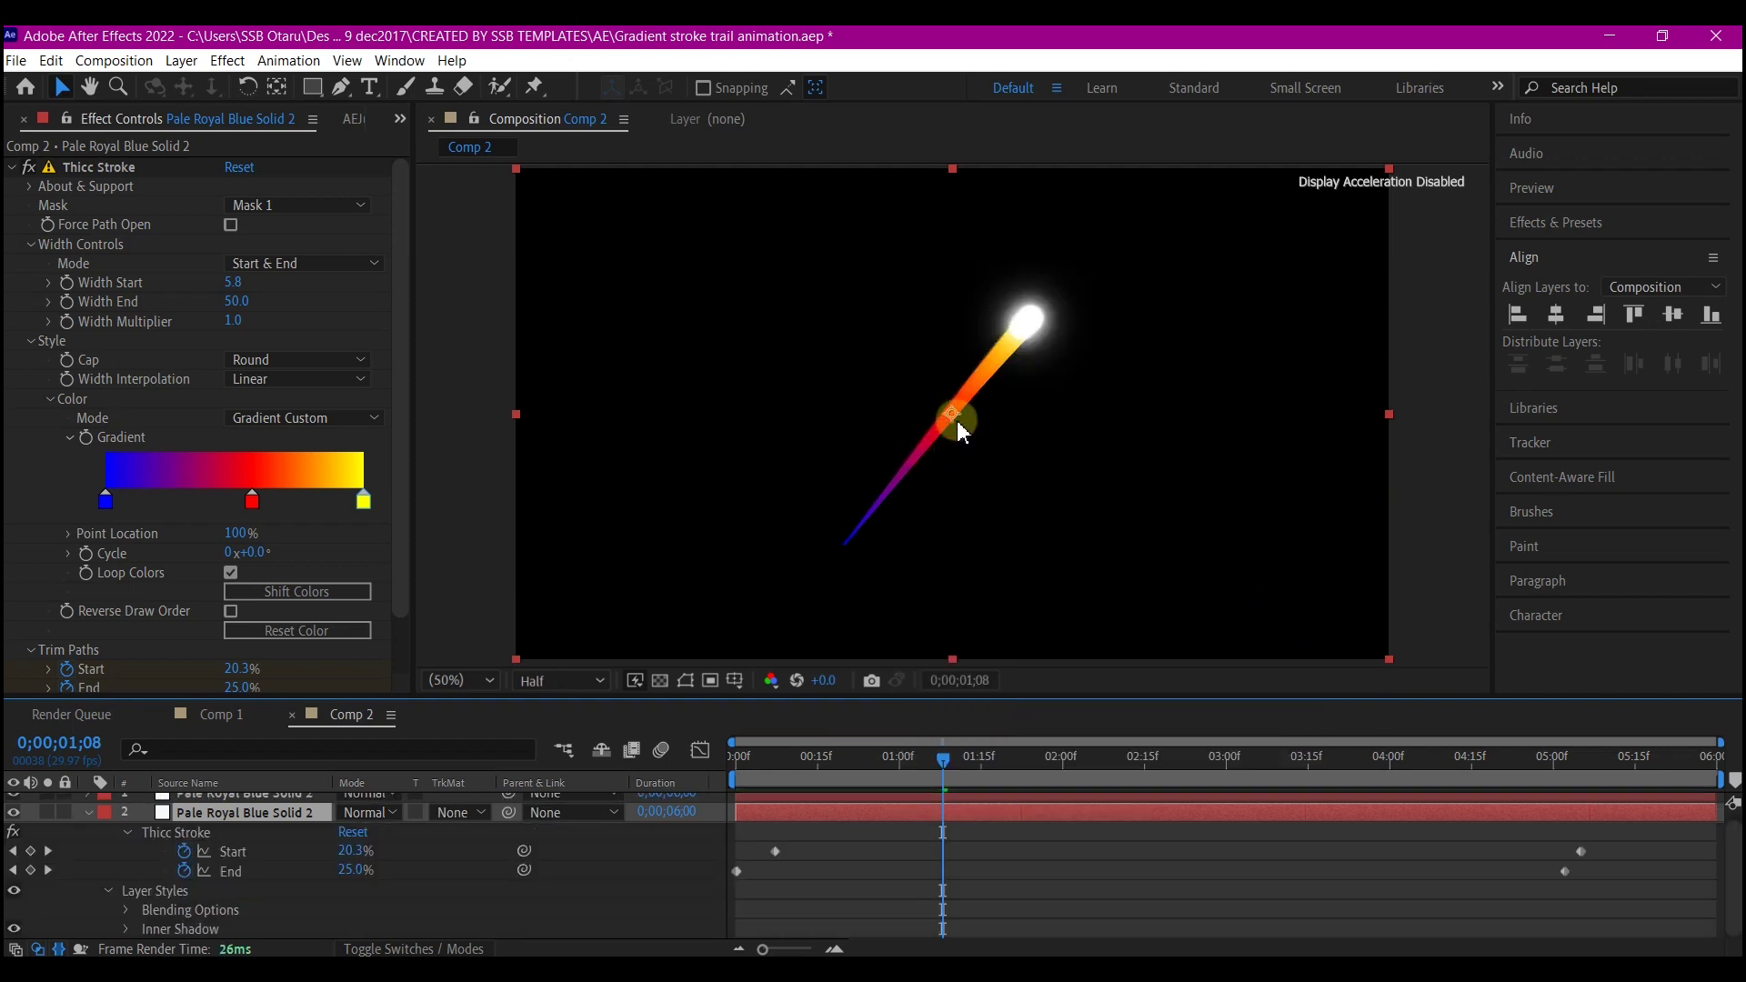
left_click(550, 680)
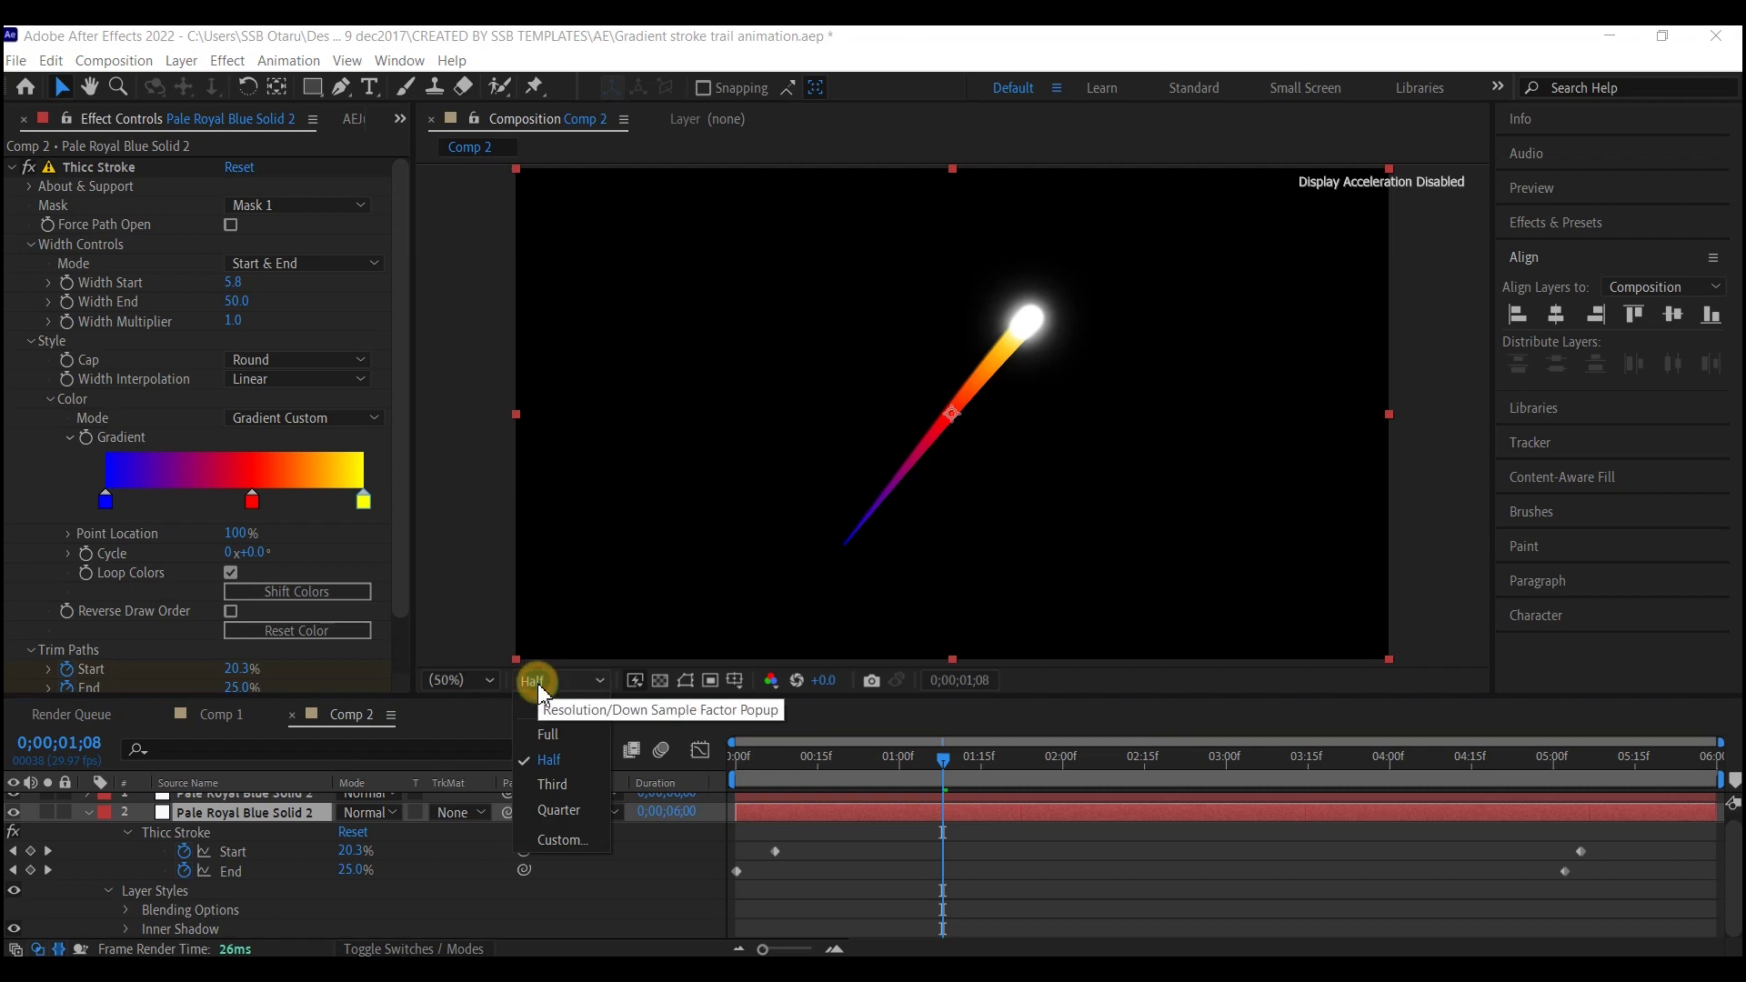
left_click(552, 735)
Set the Inner Shadow blend mode to Screen with colour FFD3D3
scroll(951, 409, "up", 2)
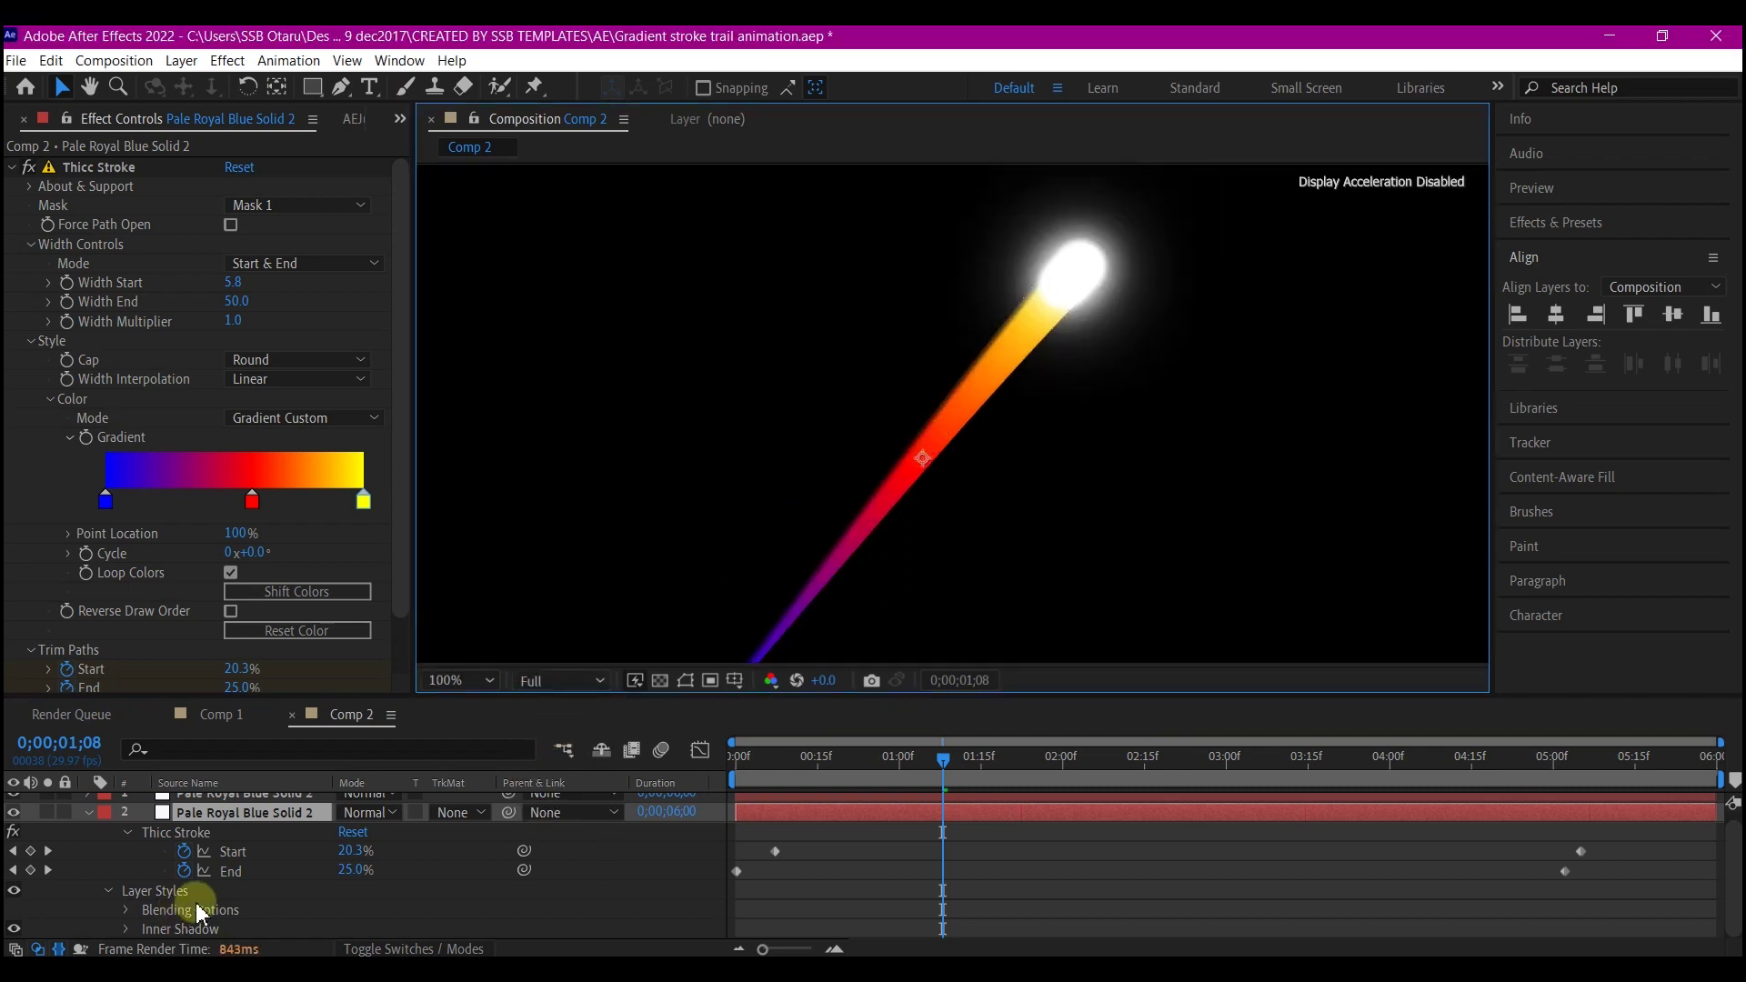
left_click(127, 929)
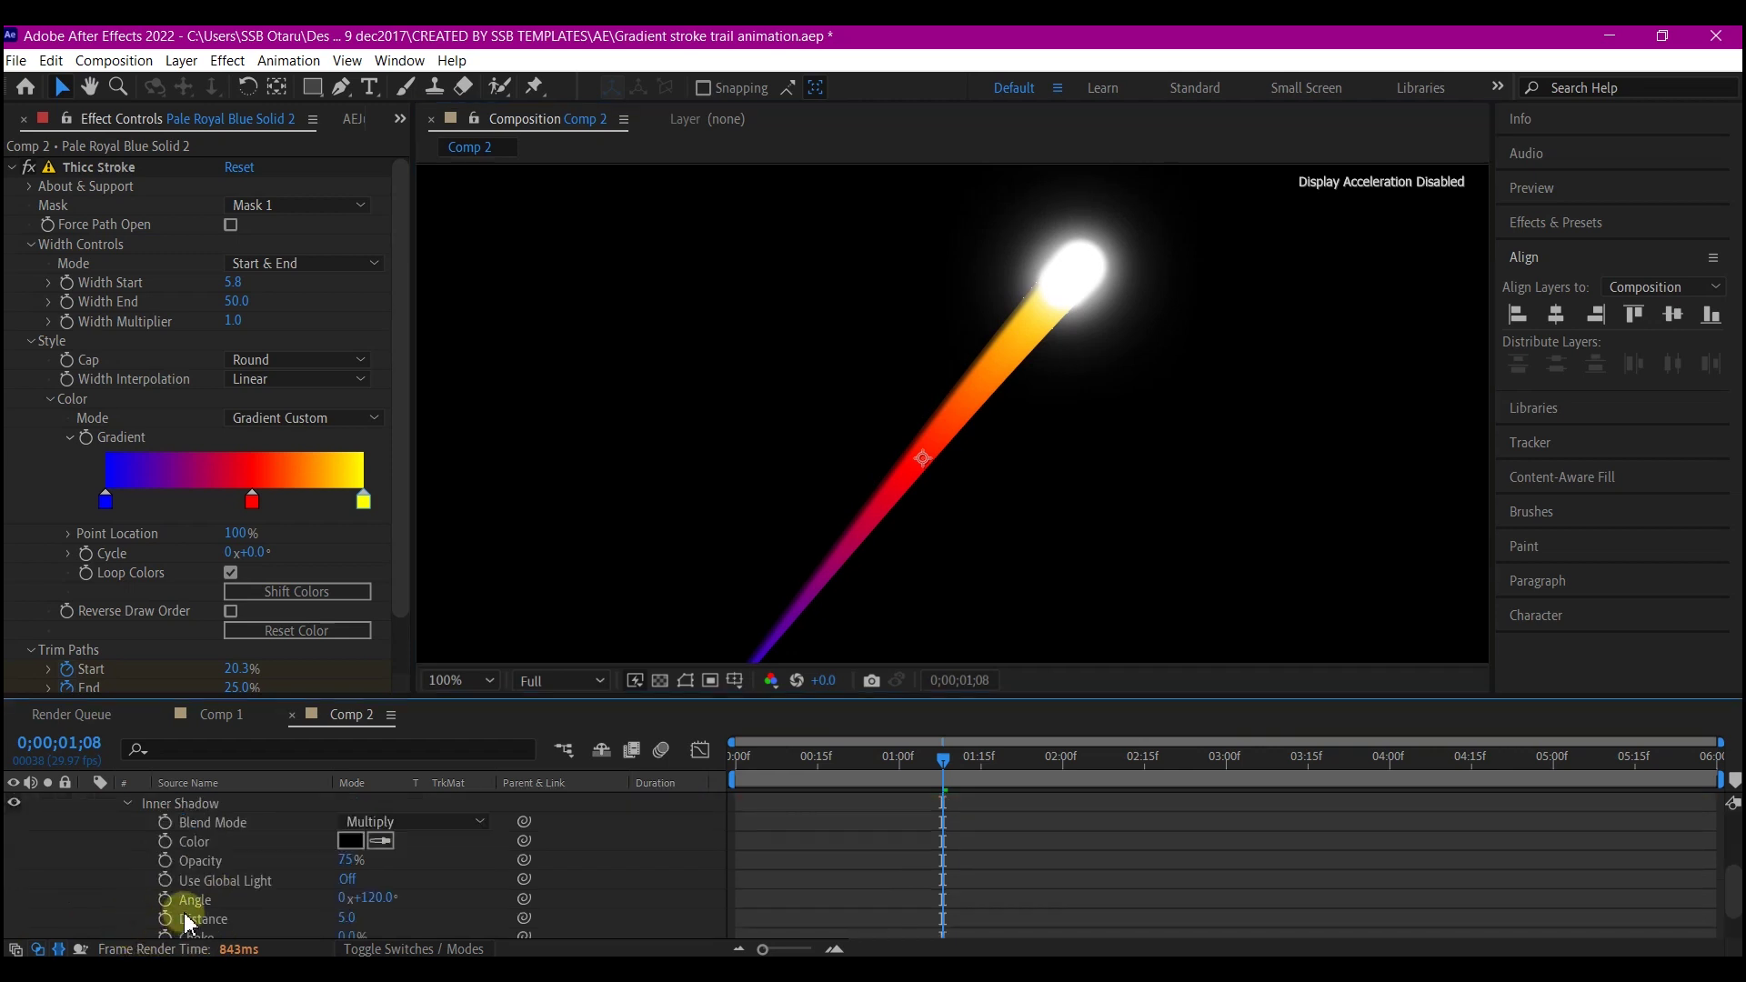
left_click(406, 824)
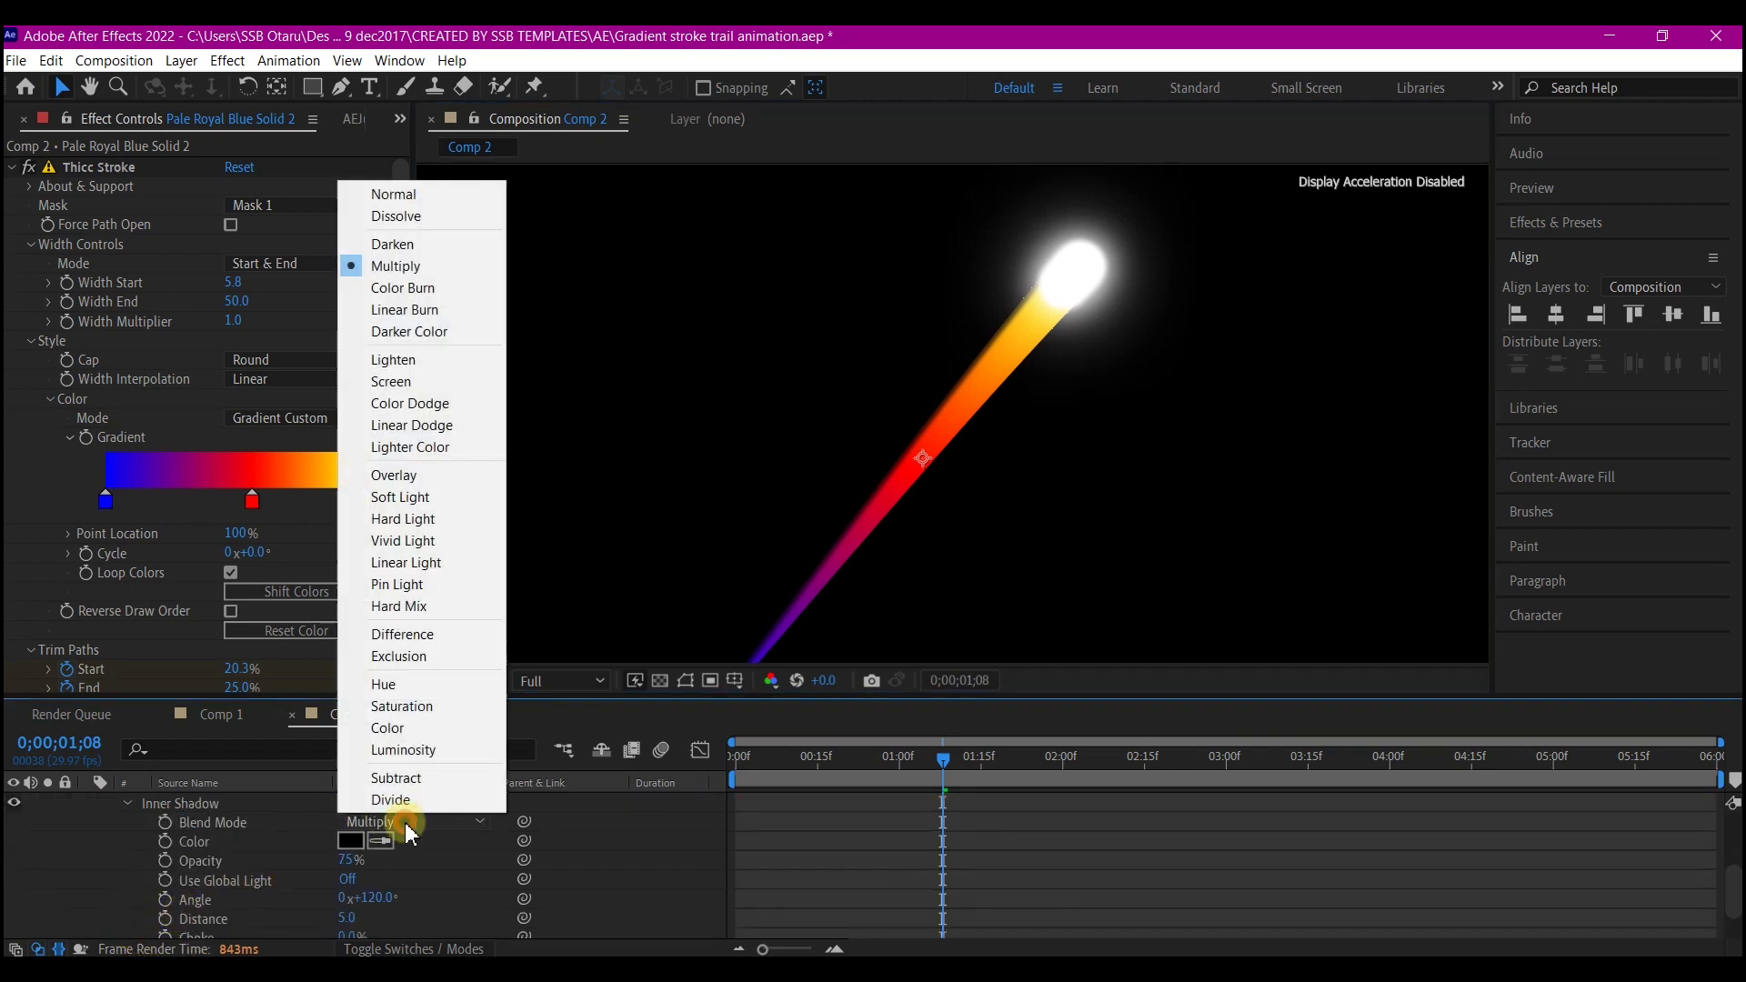
left_click(400, 382)
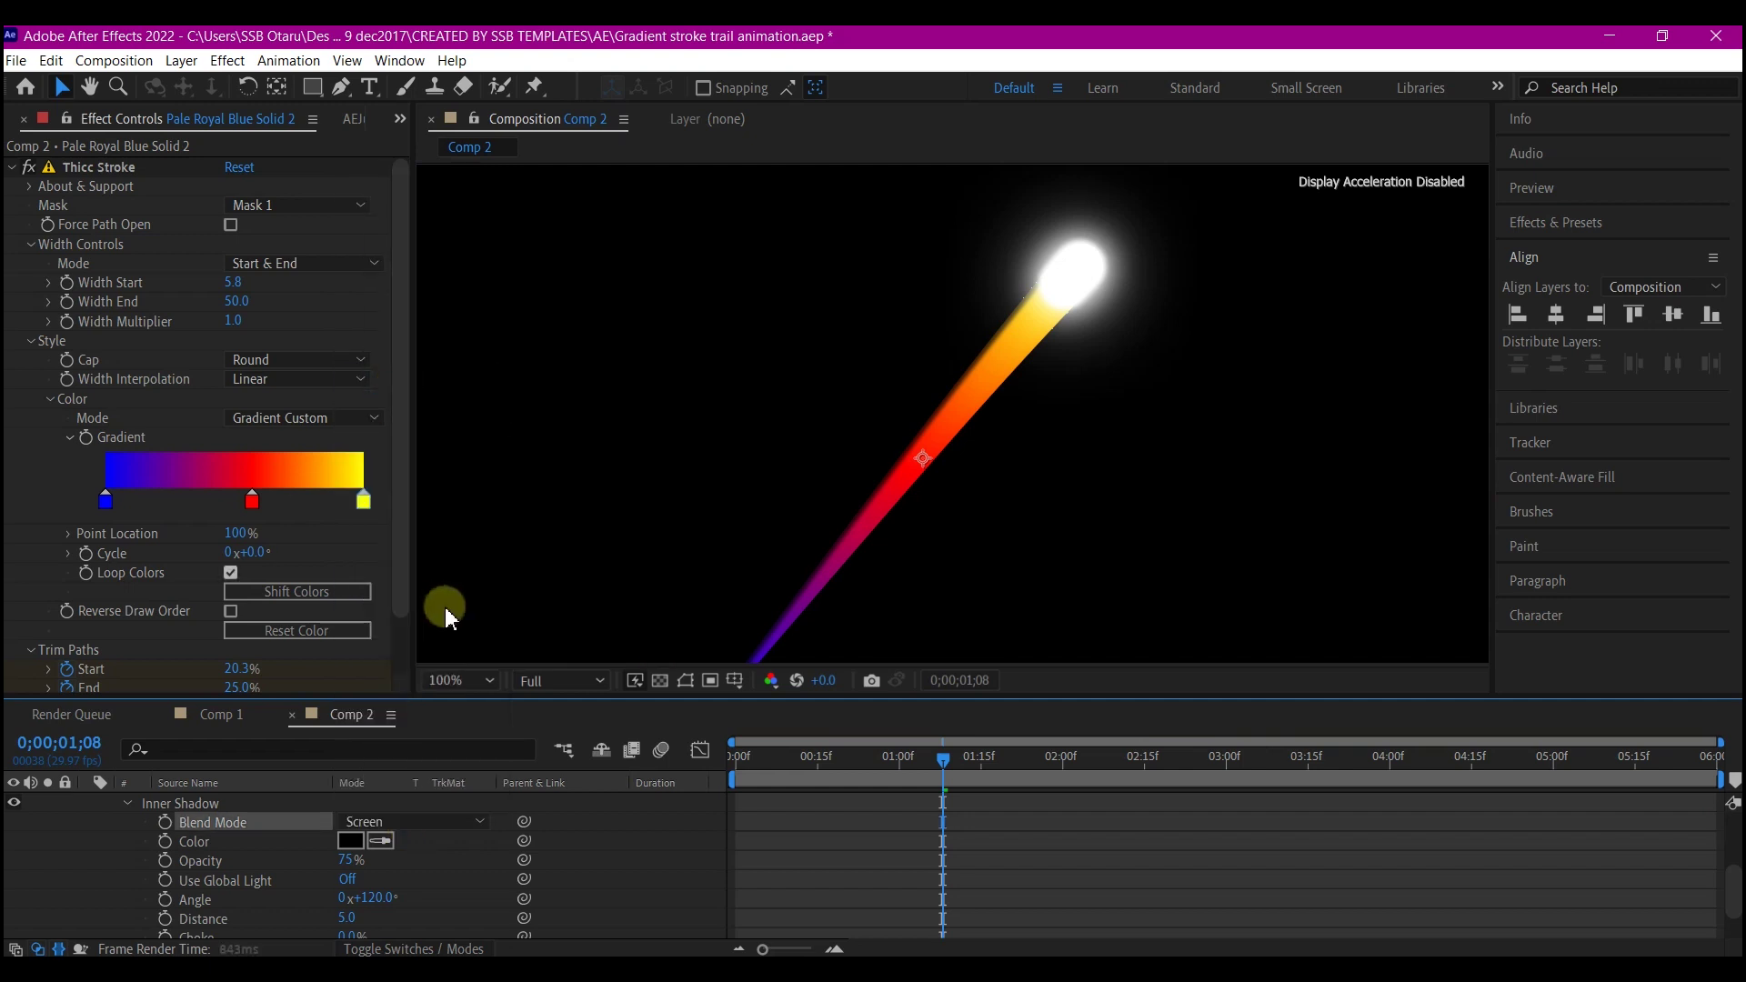
left_click(350, 841)
type("FFD3D3")
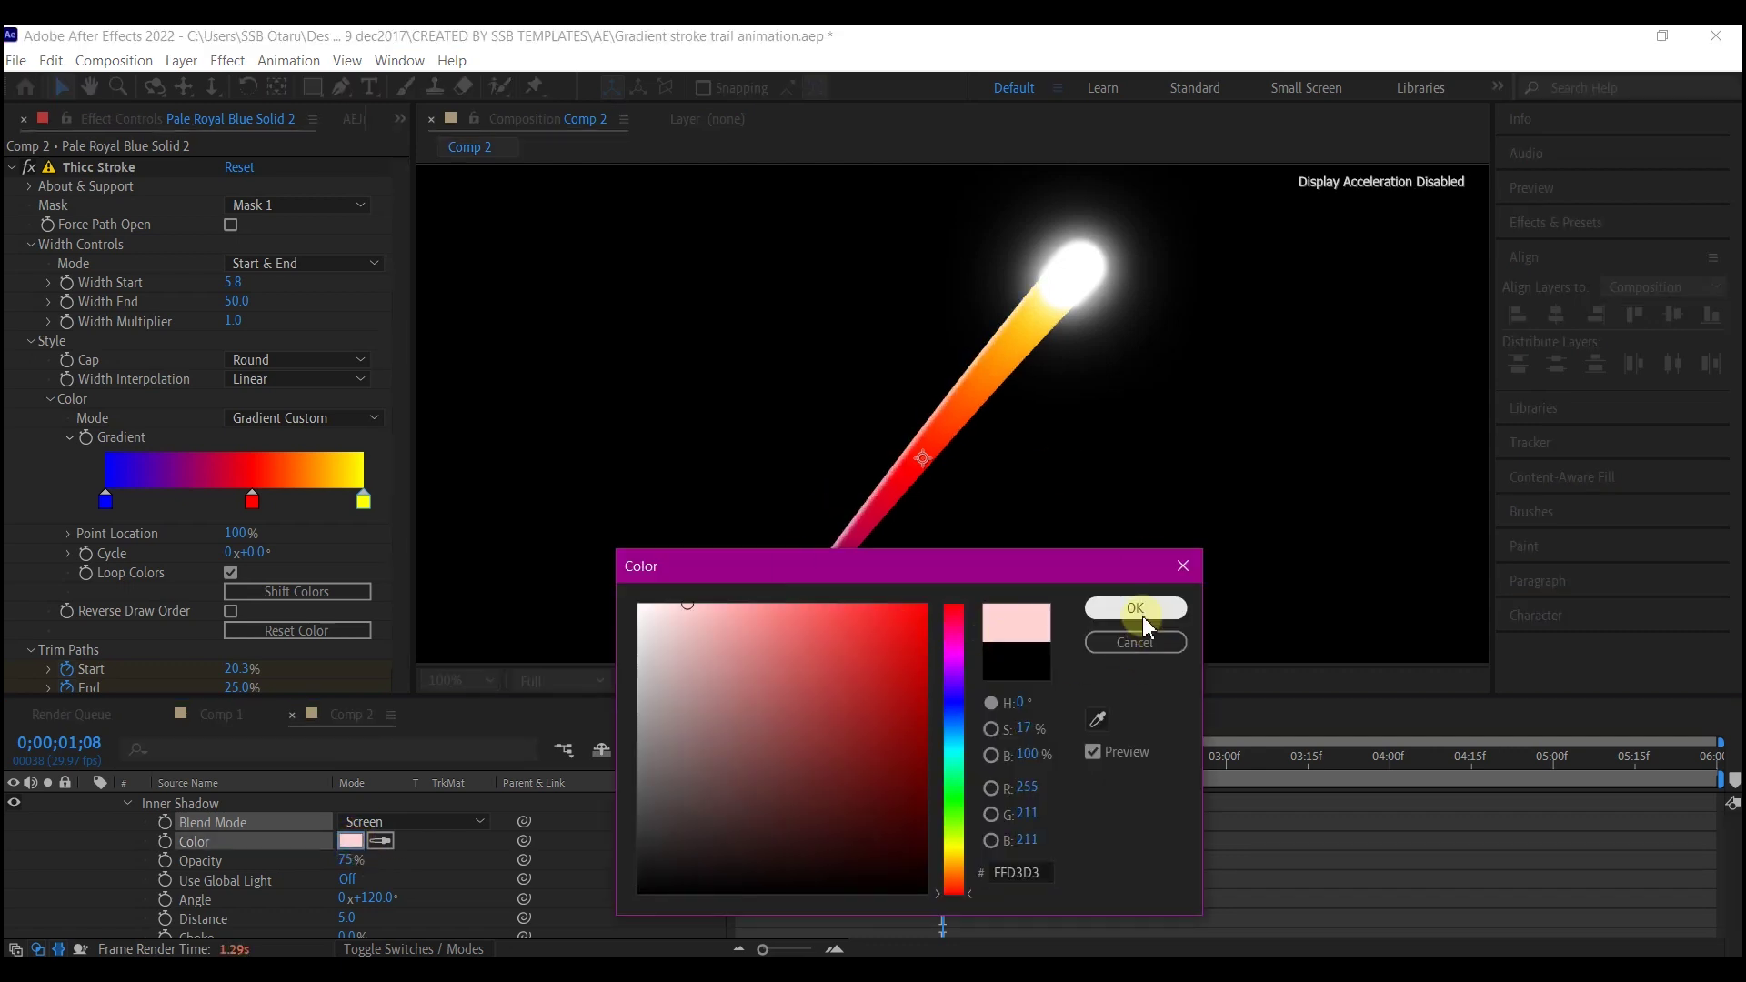
left_click(1137, 610)
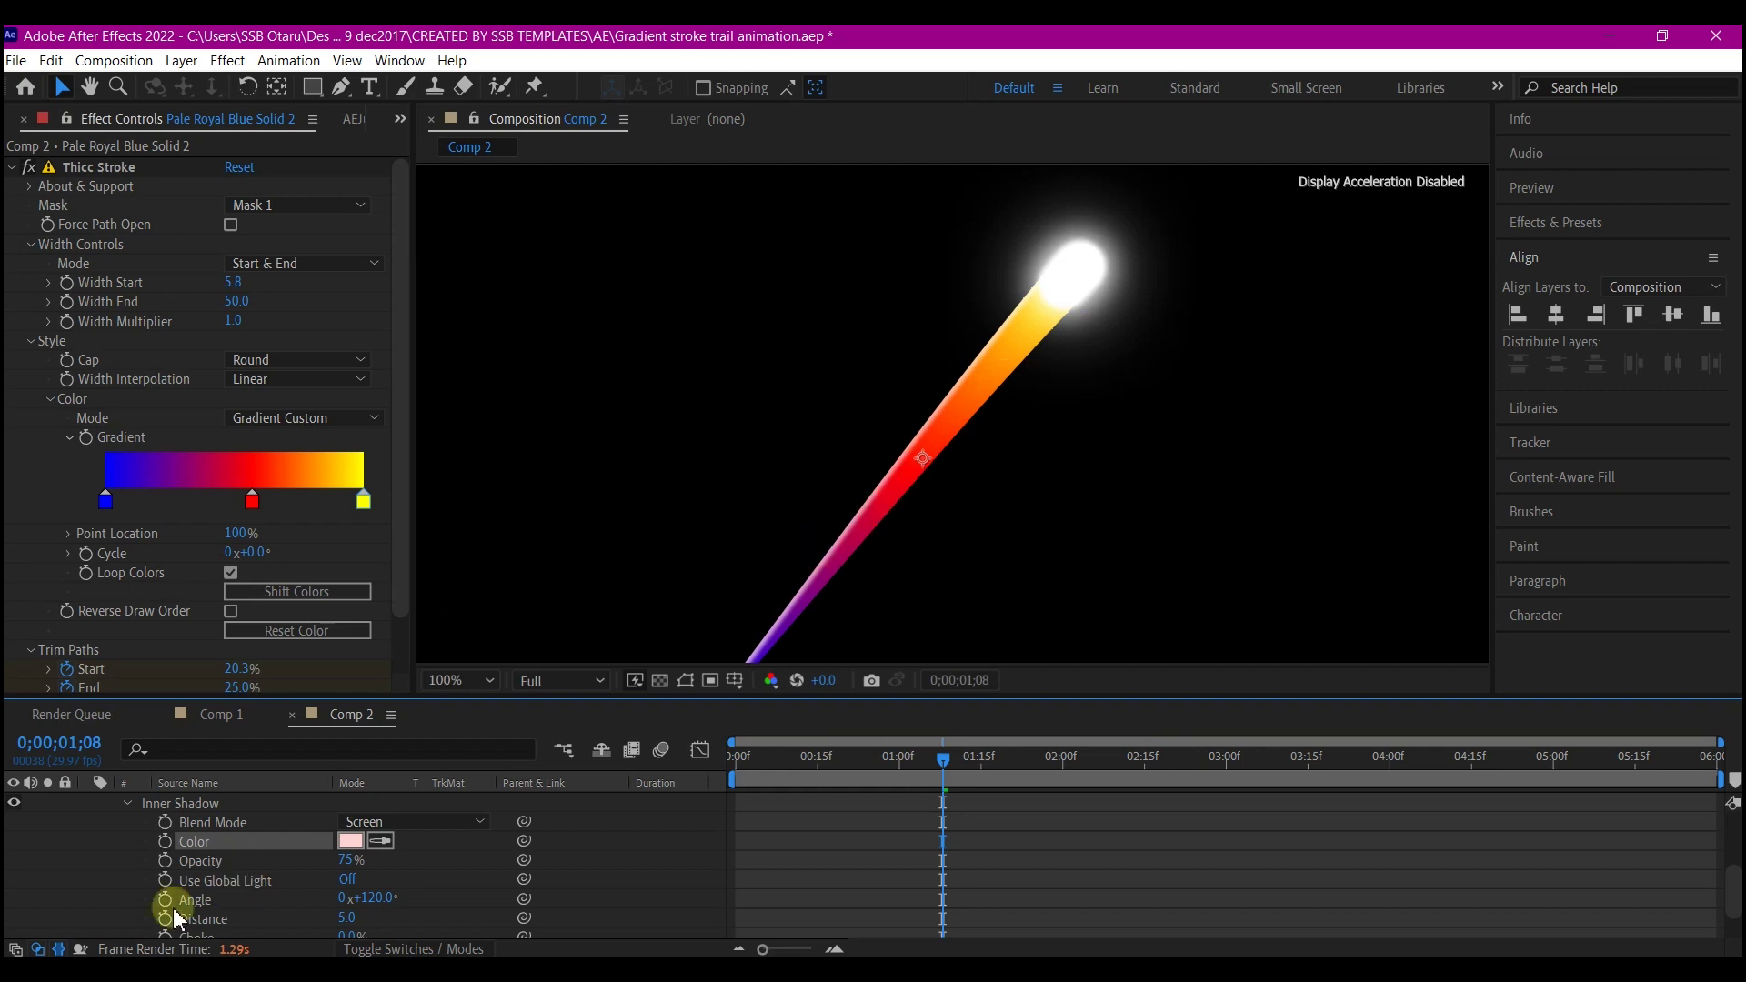
Give the Inner Shadow Distance 8.0, Size 6.0 and Noise 5%
scroll(248, 922, "down", 2)
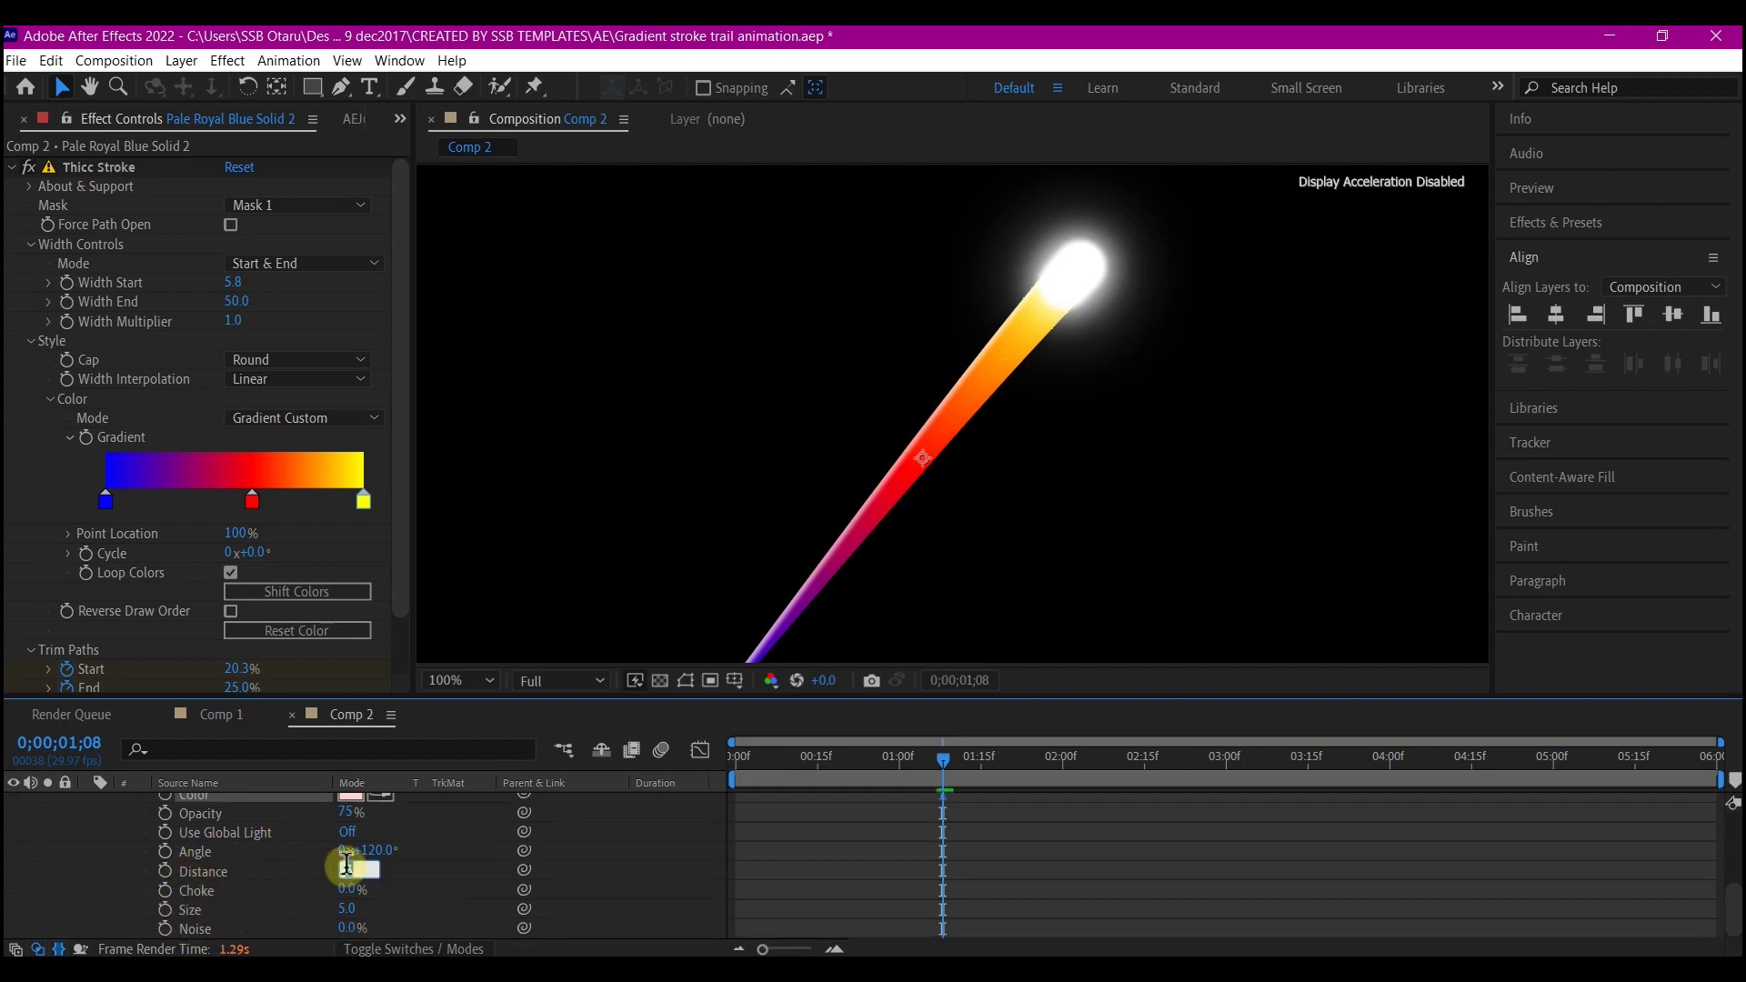
left_click(182, 928)
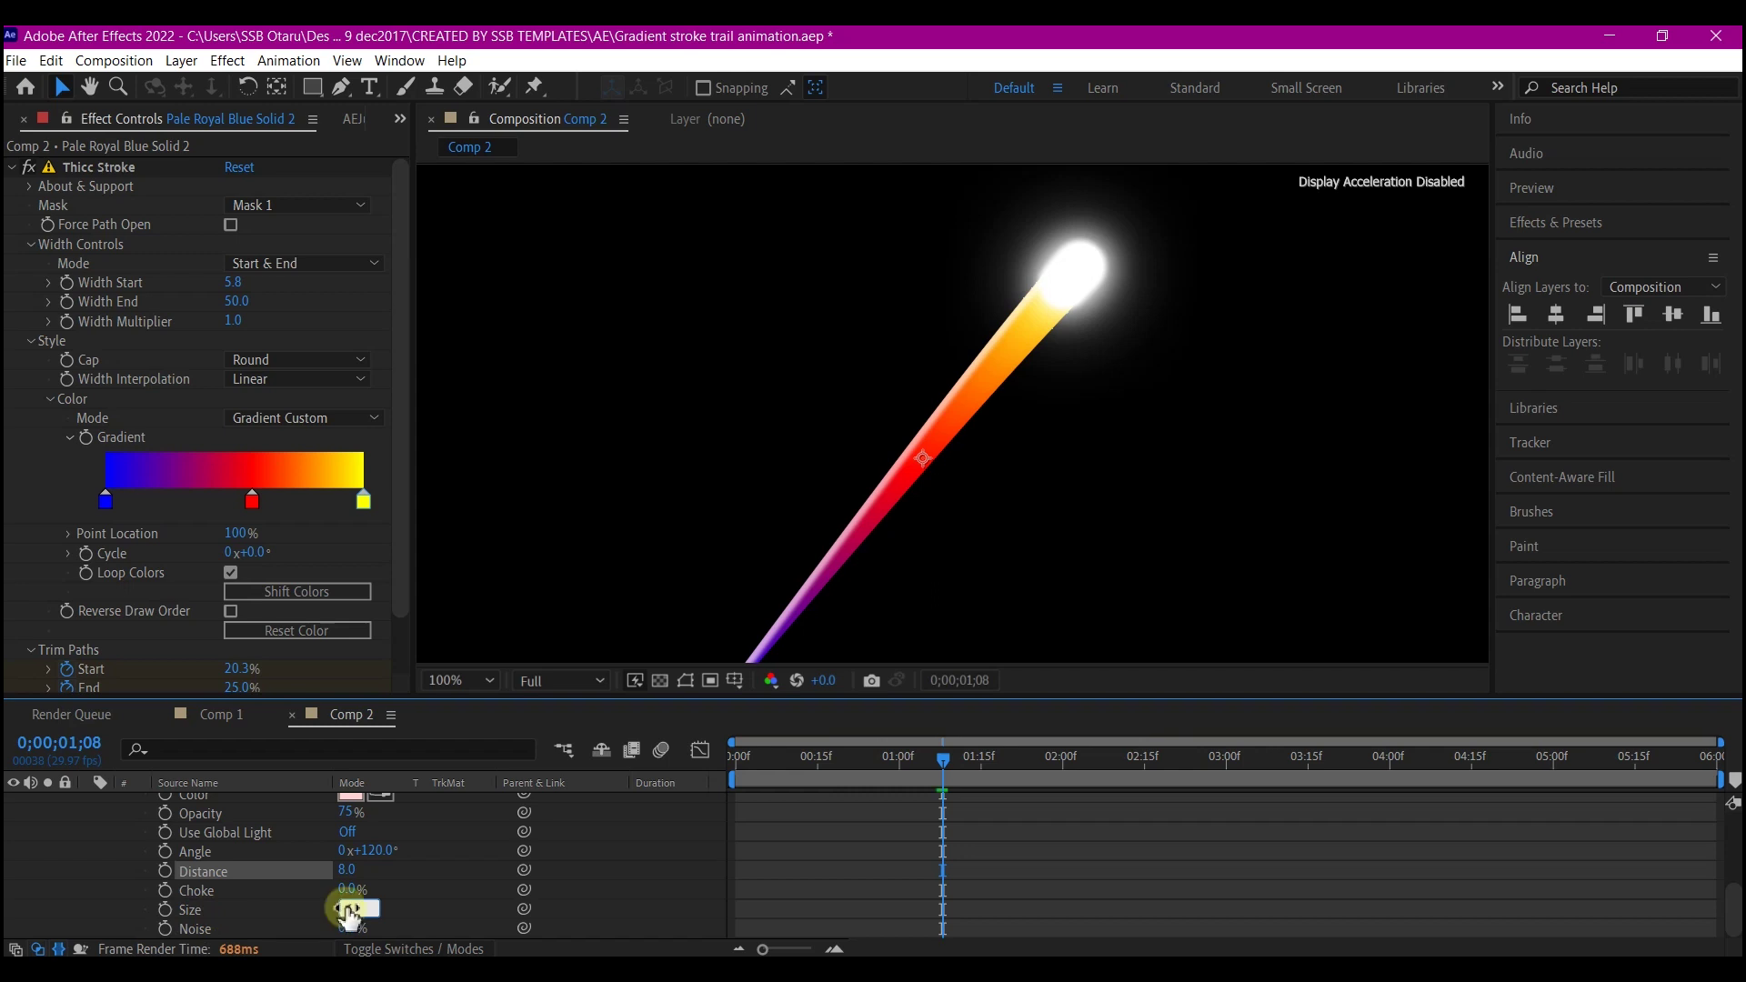
key("Return")
left_click(254, 909)
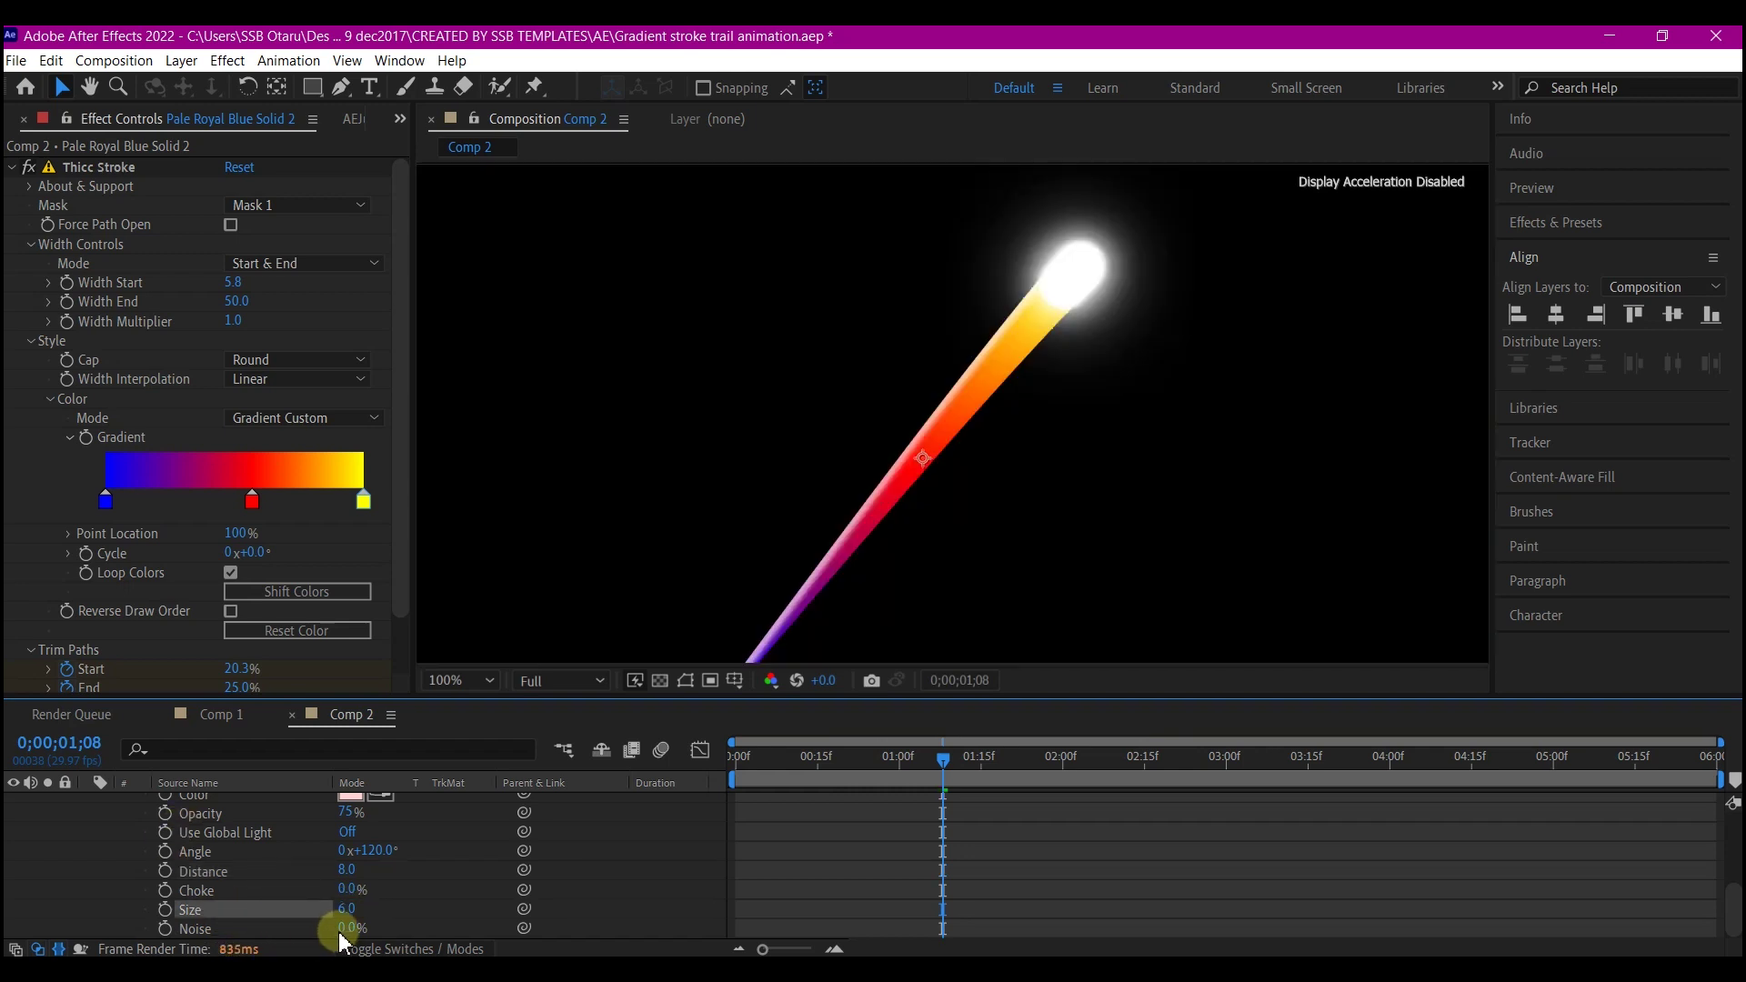
type("5")
key("Return")
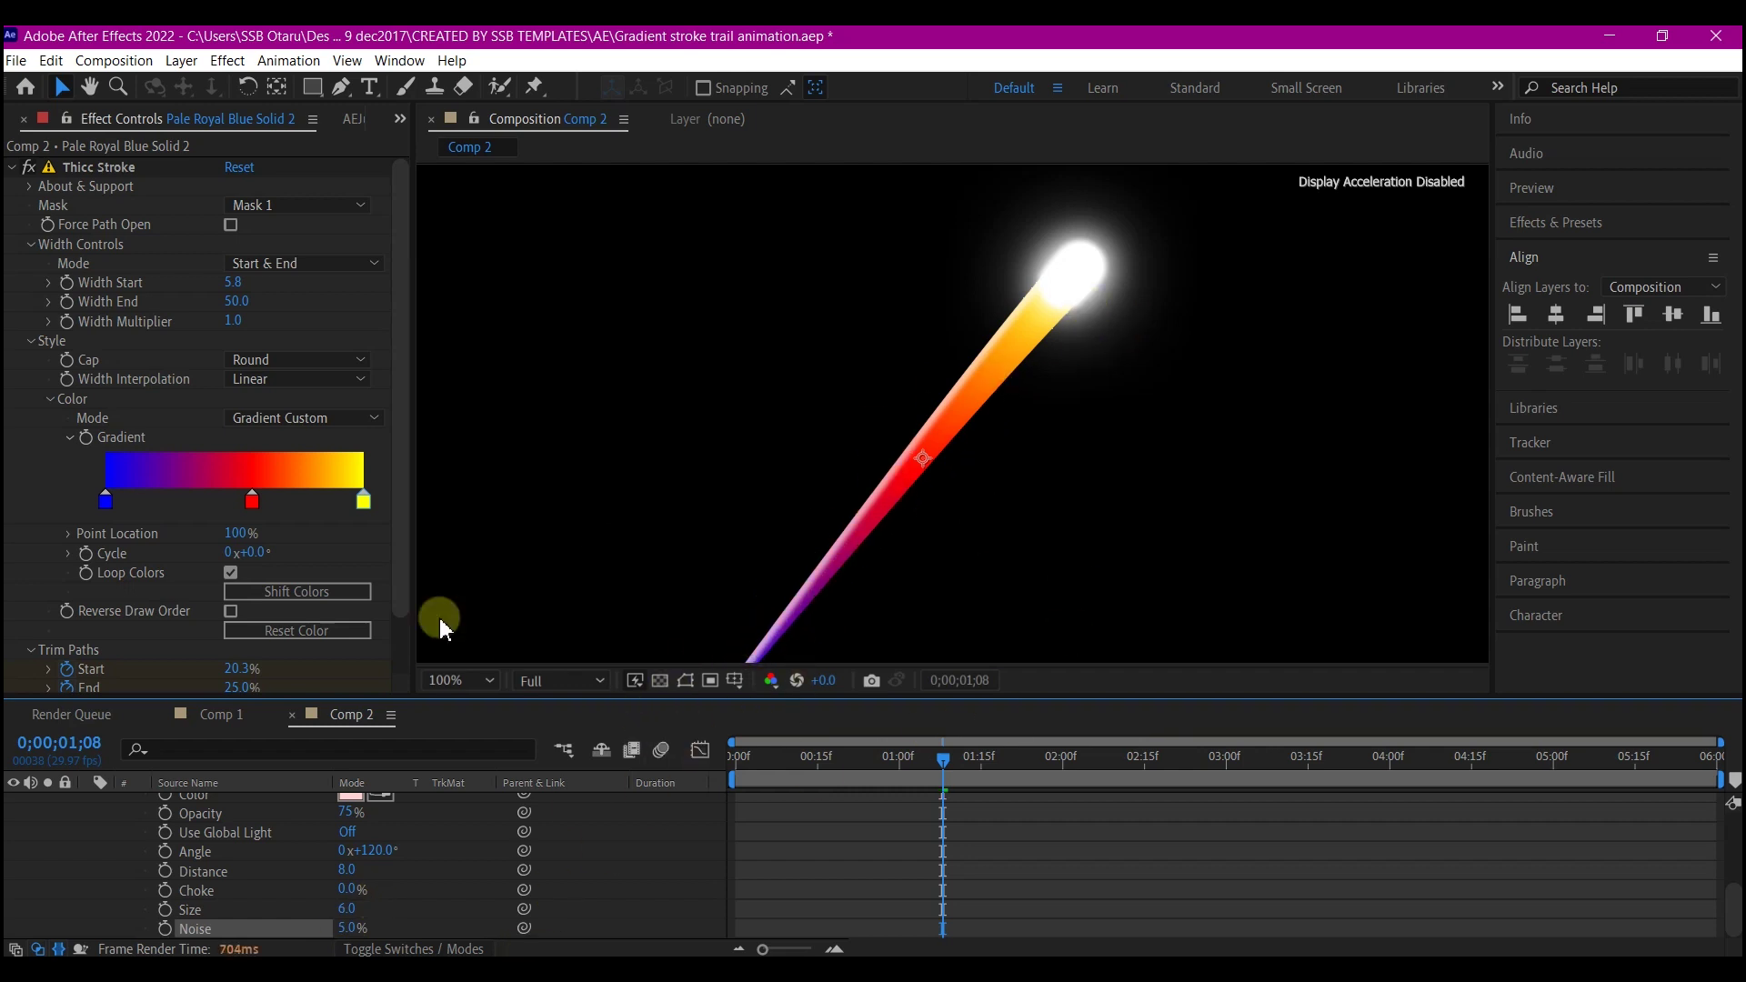
left_click(444, 682)
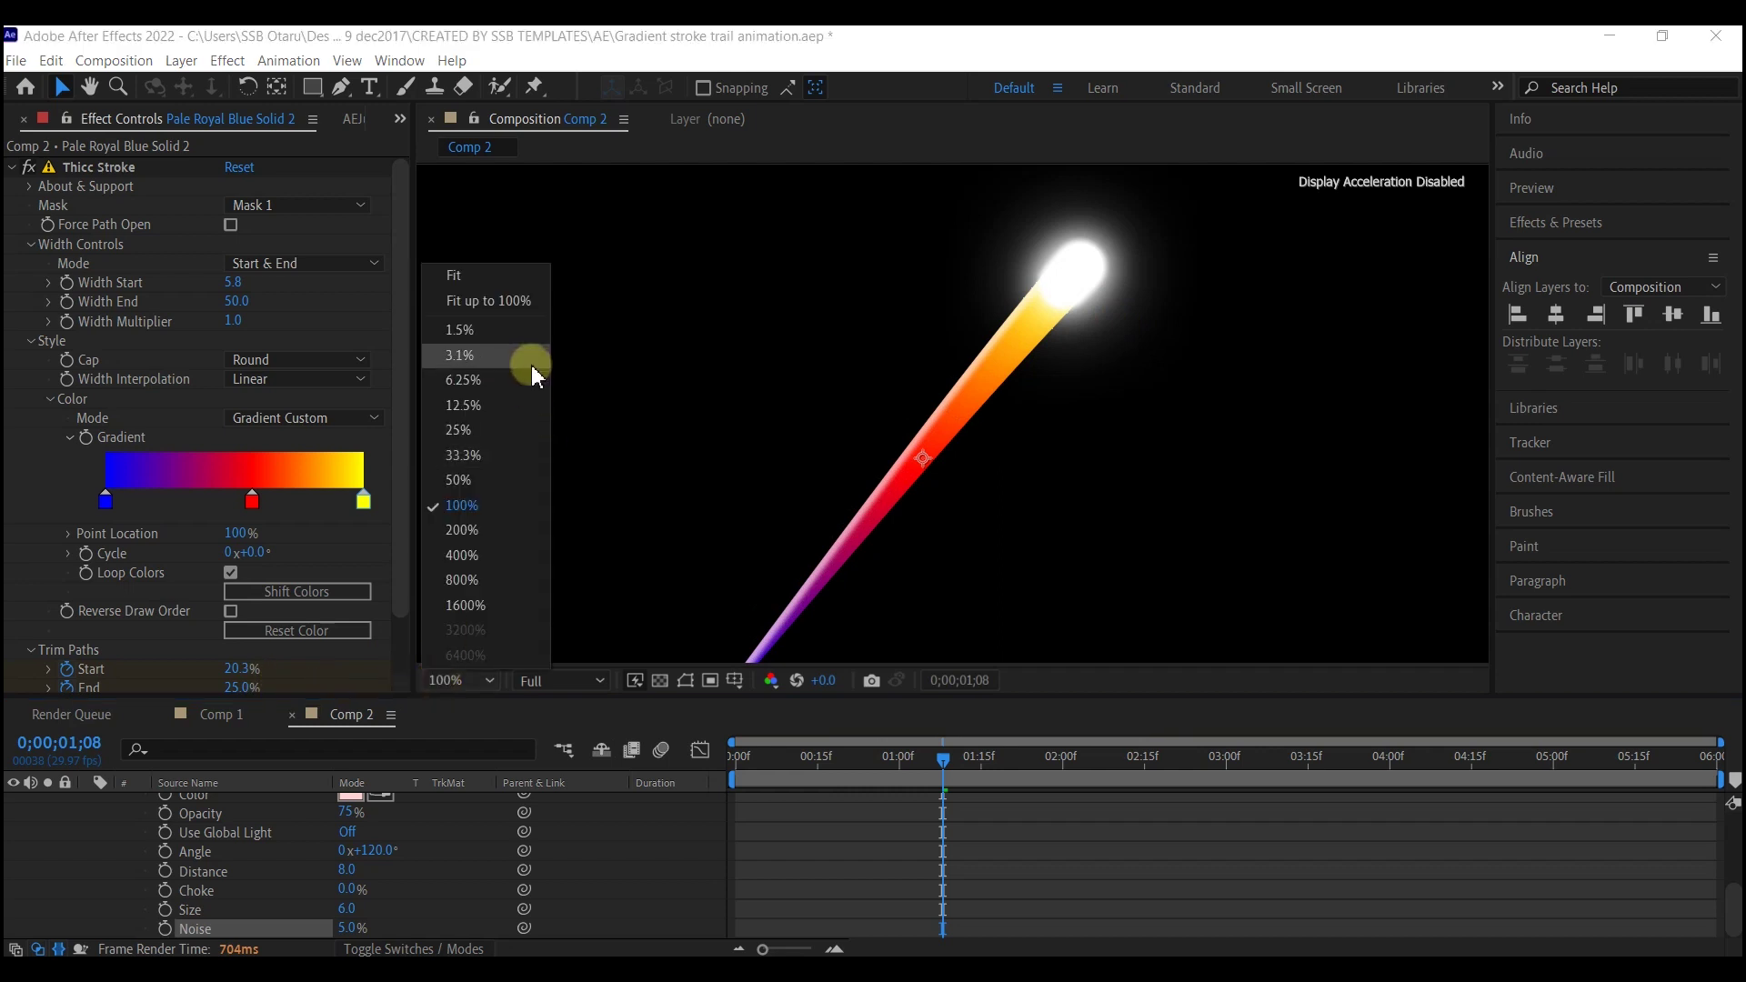
left_click(473, 278)
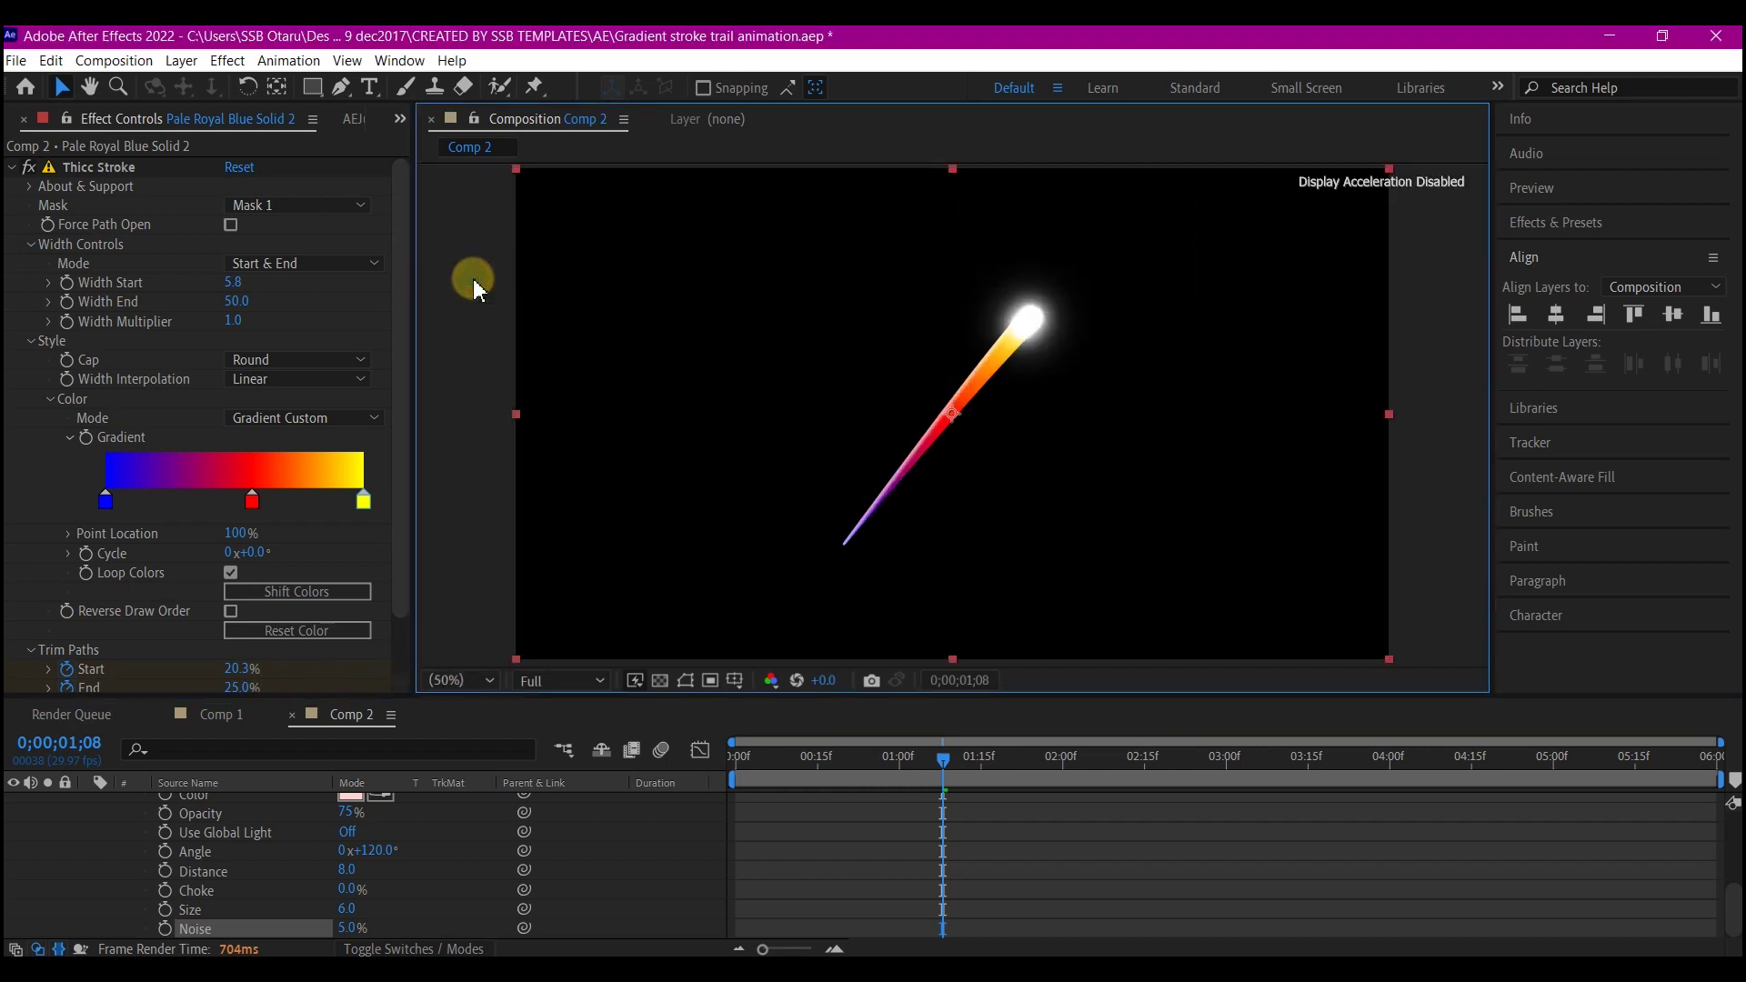
left_click(762, 766)
left_click_drag(763, 769, 714, 774)
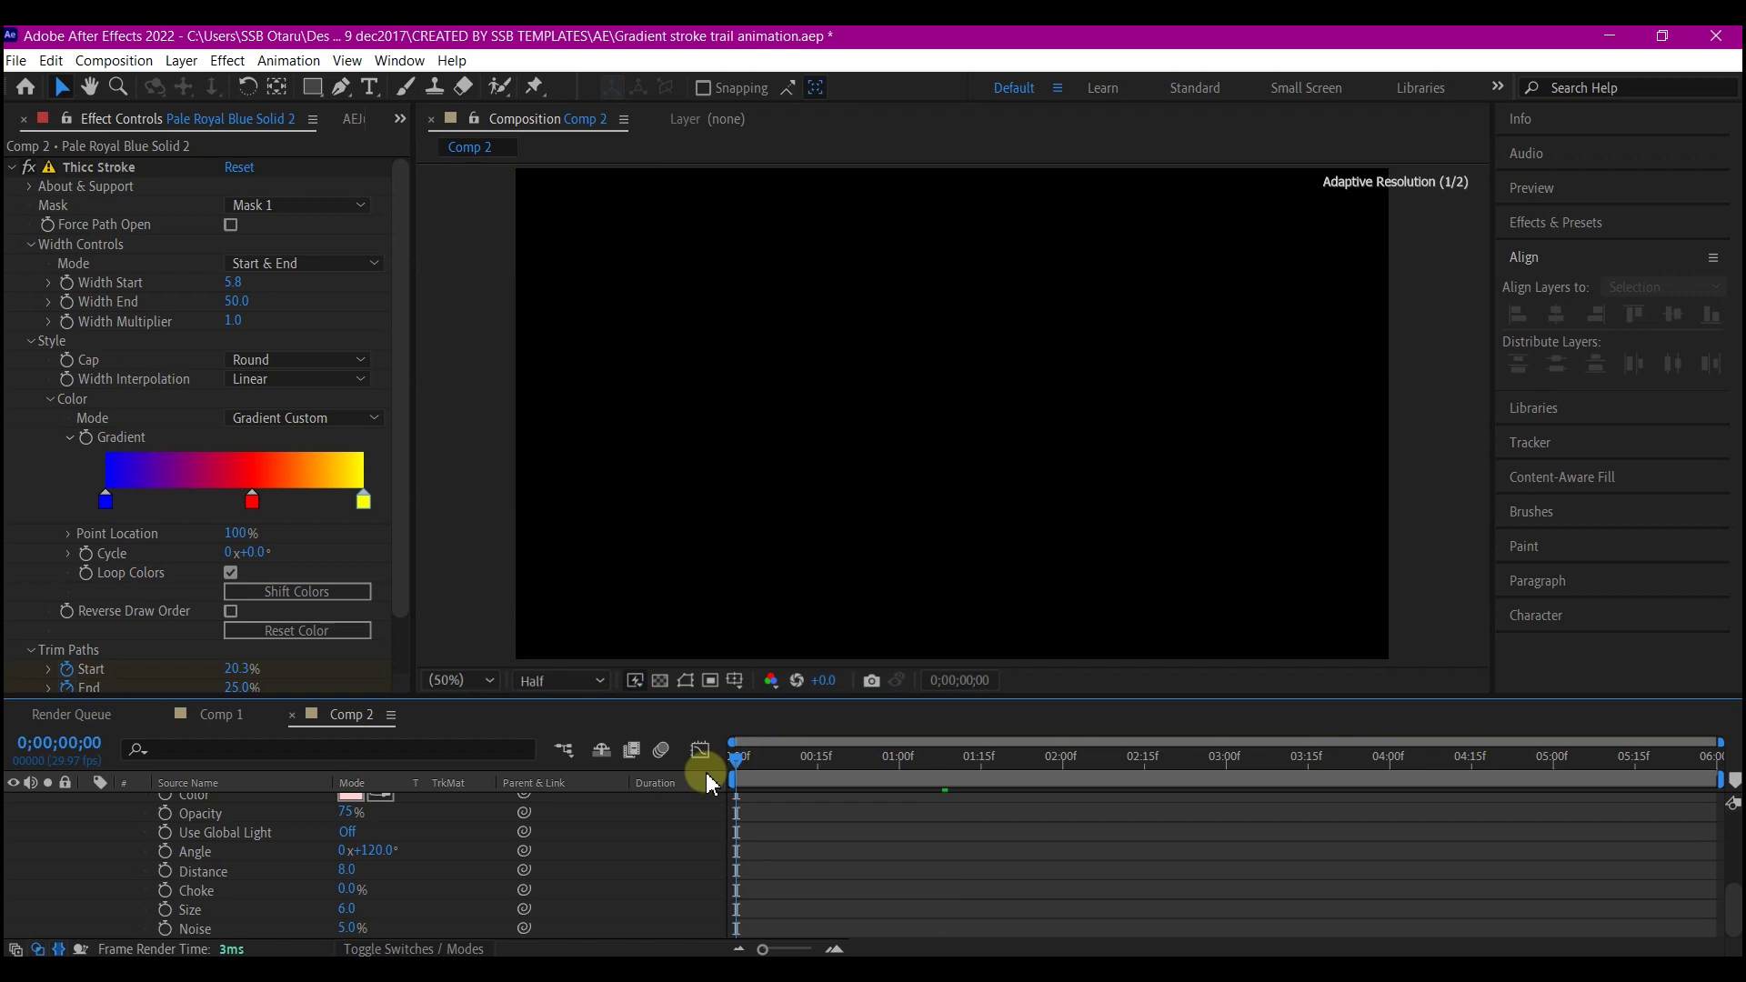
key("space")
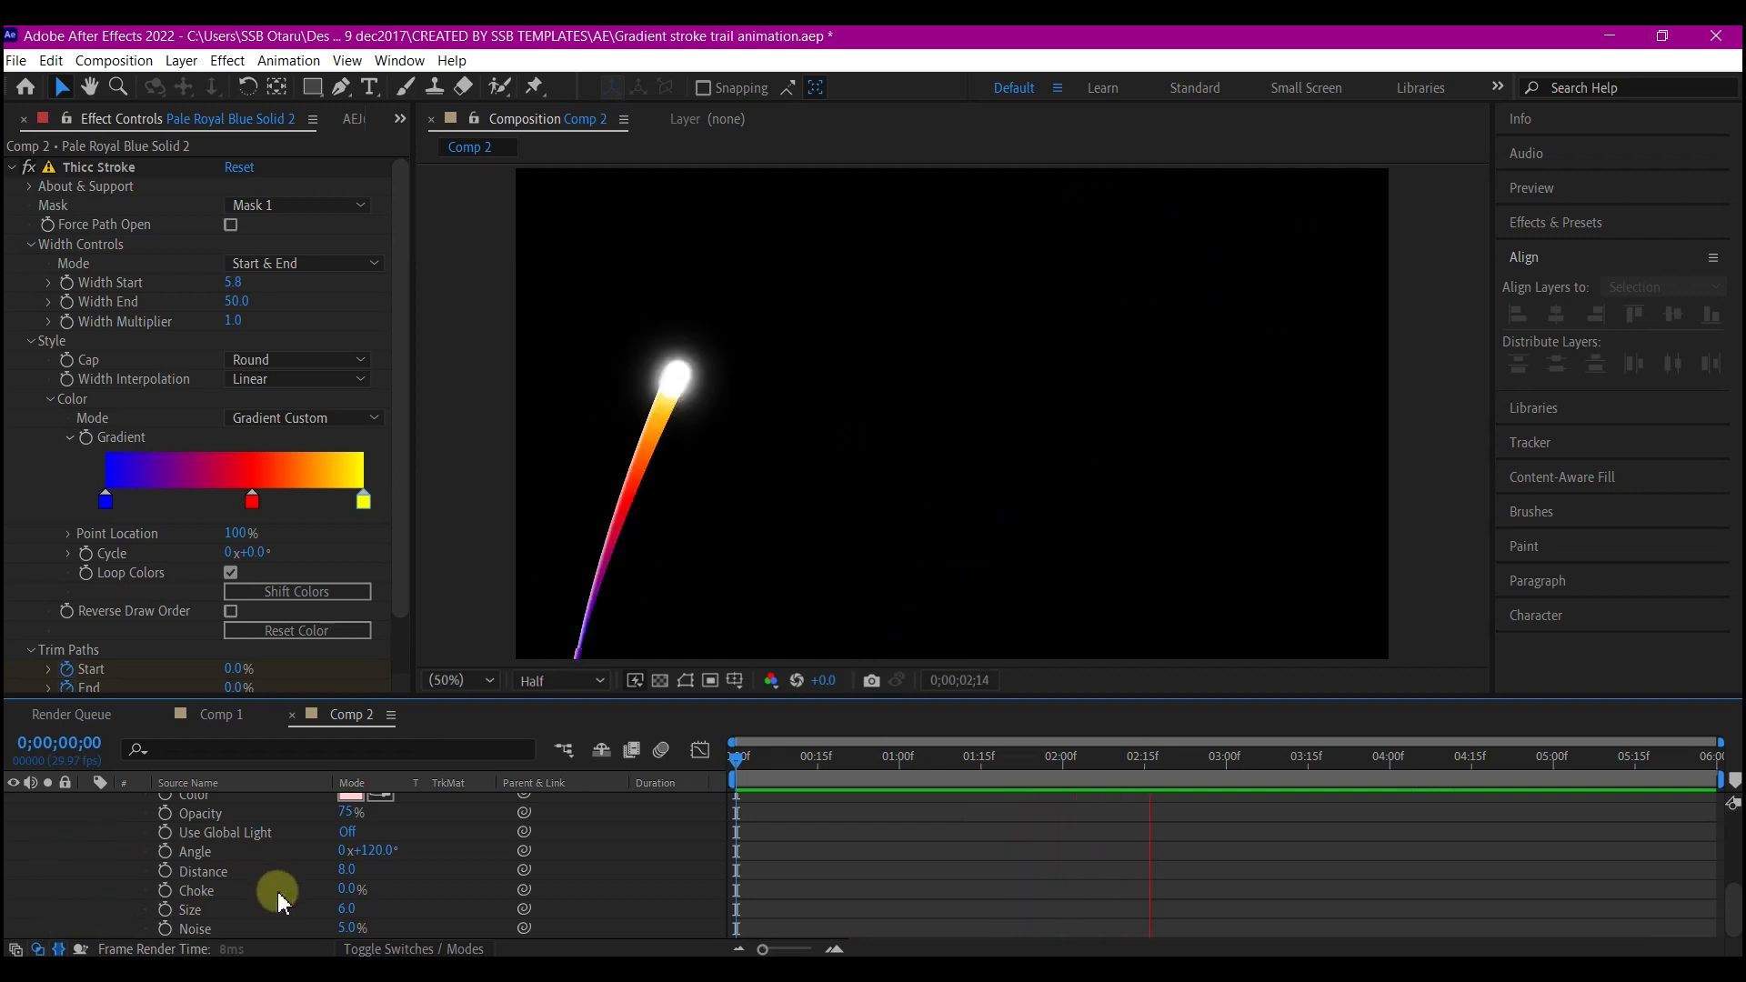
scroll(273, 897, "up", 5)
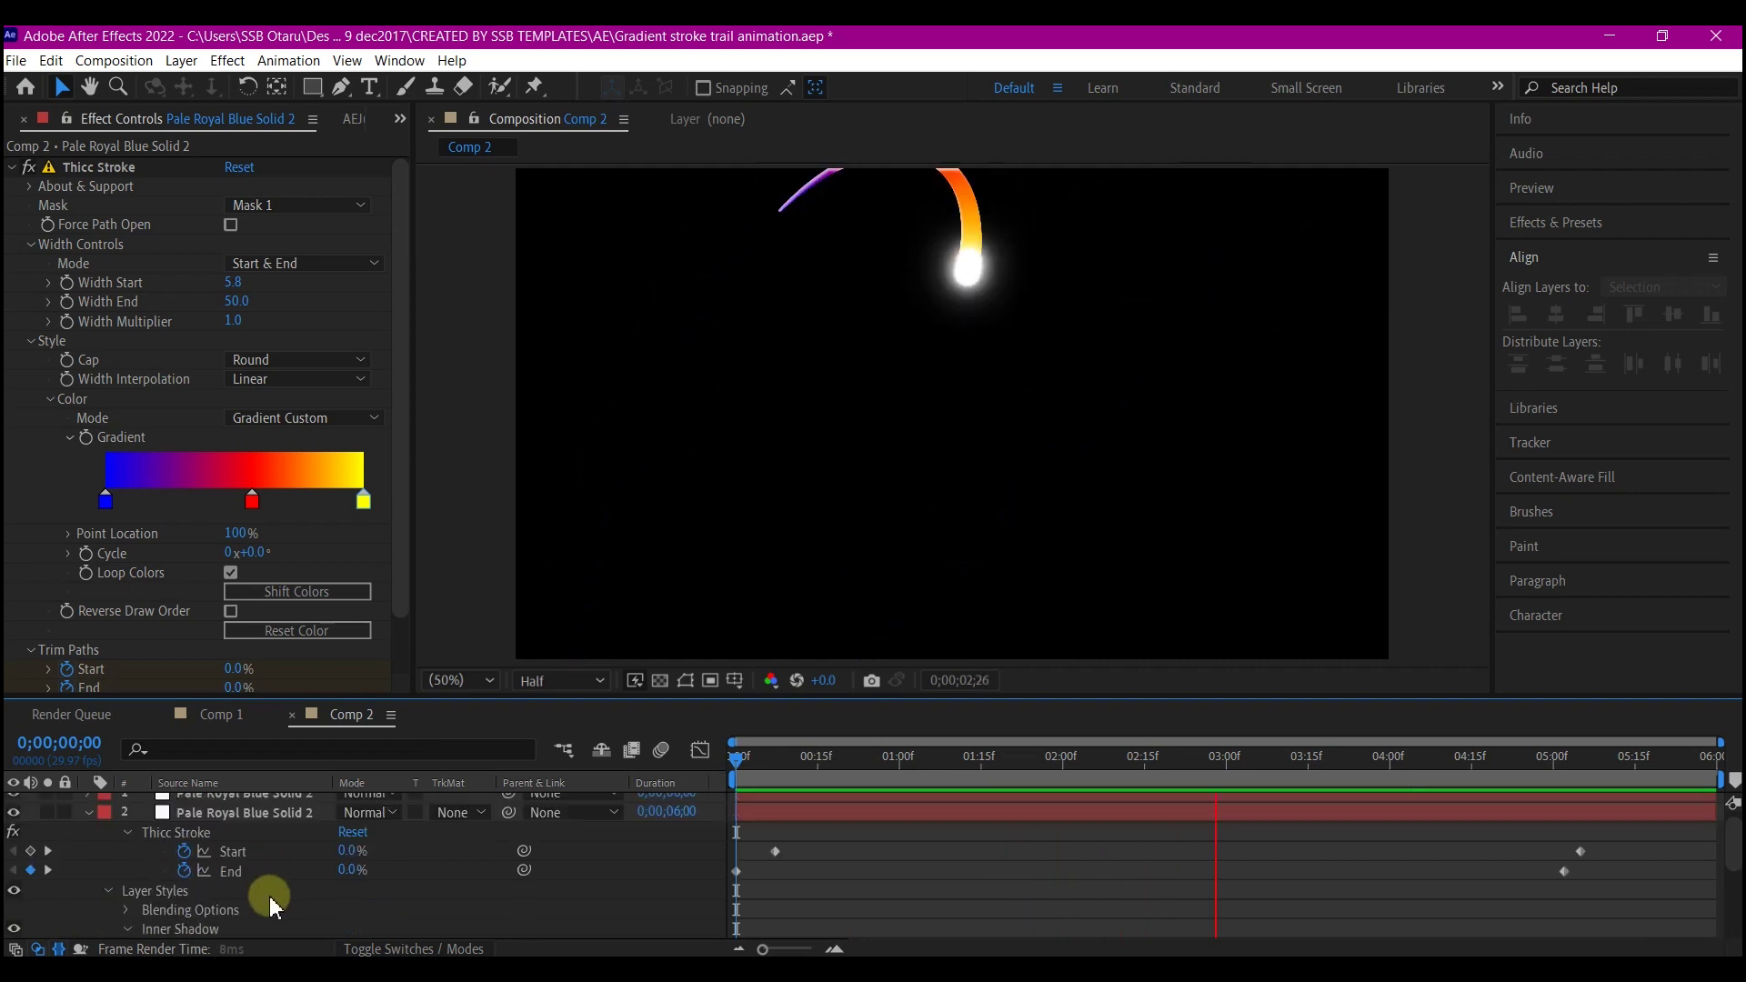
left_click(89, 821)
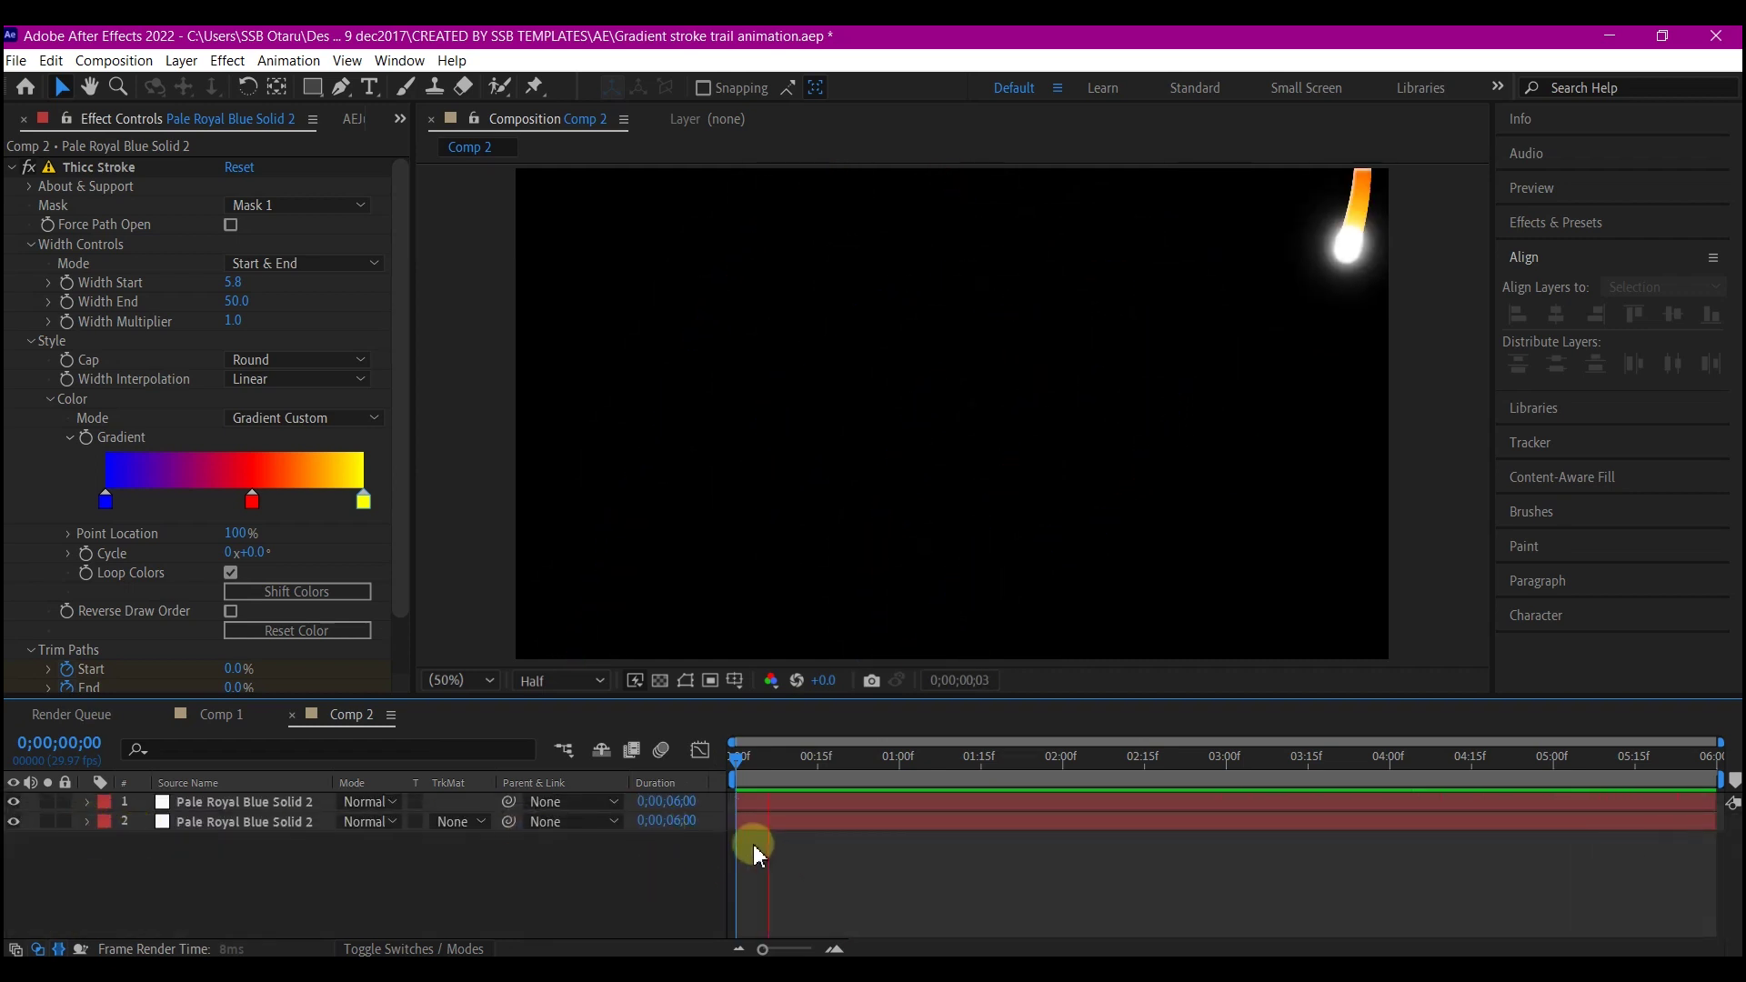
left_click(892, 771)
mouse_move(898, 766)
left_mouse_down()
mouse_move(947, 762)
mouse_move(920, 771)
left_mouse_up()
Add a new Adjustment Layer on top of the composition
right_click(491, 888)
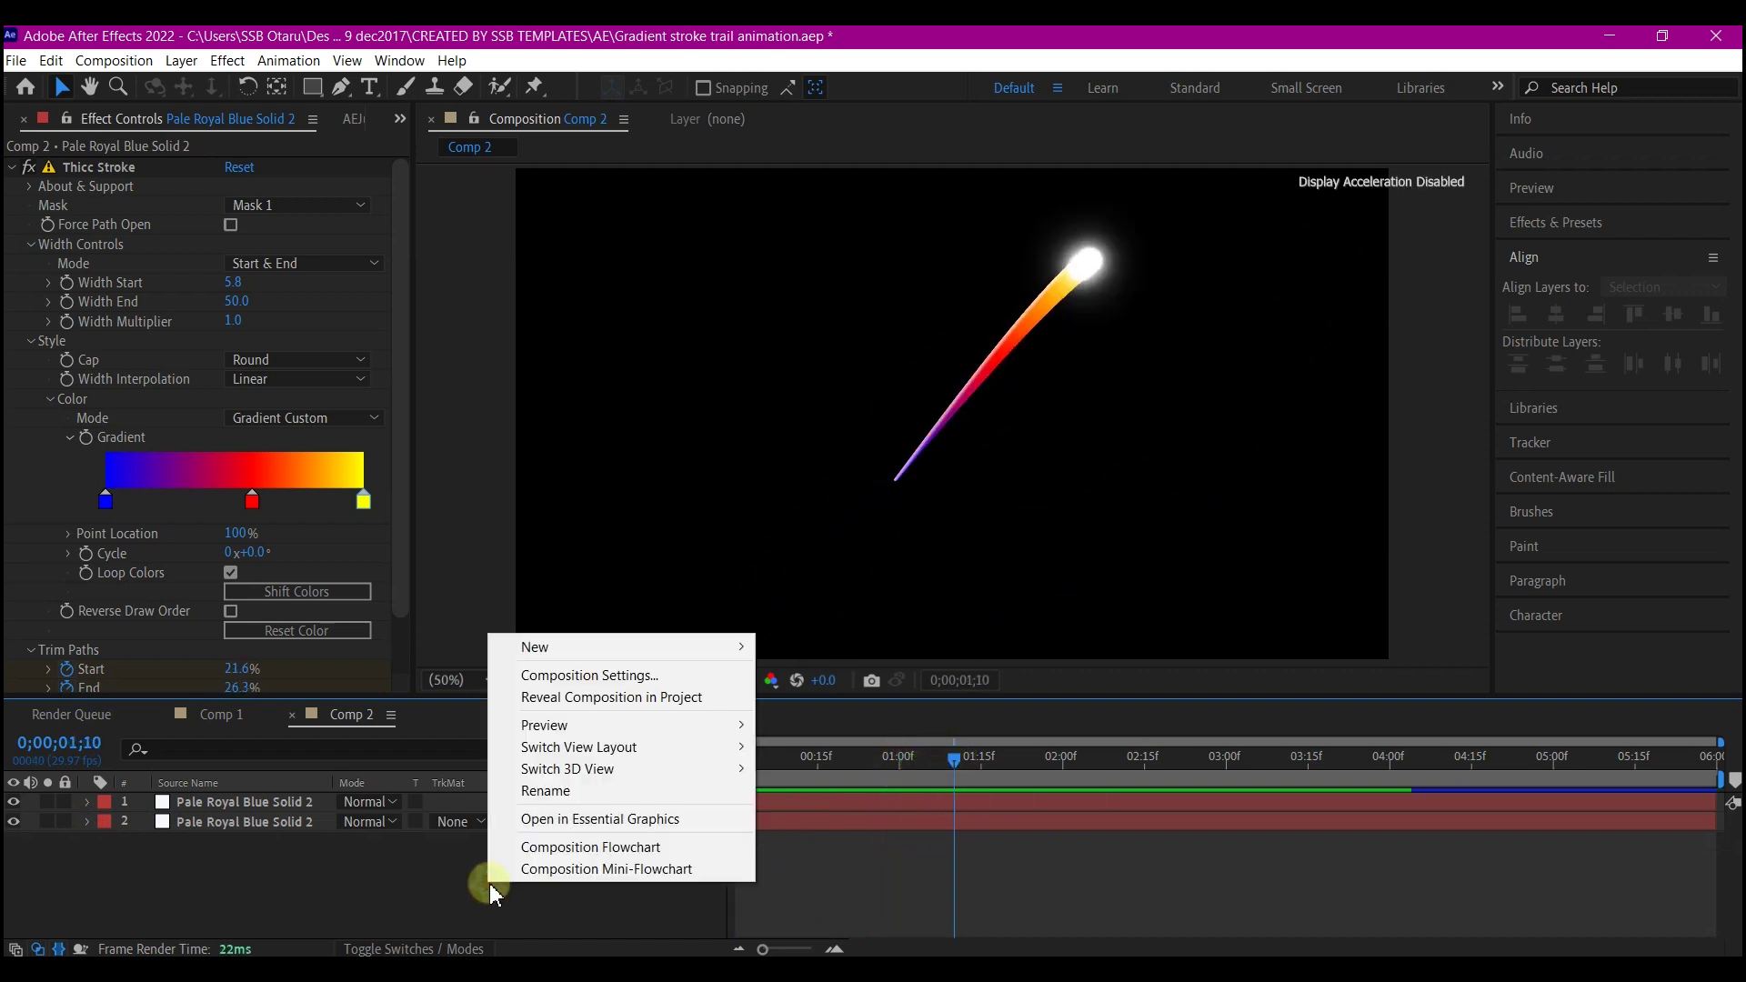
mouse_move(548, 653)
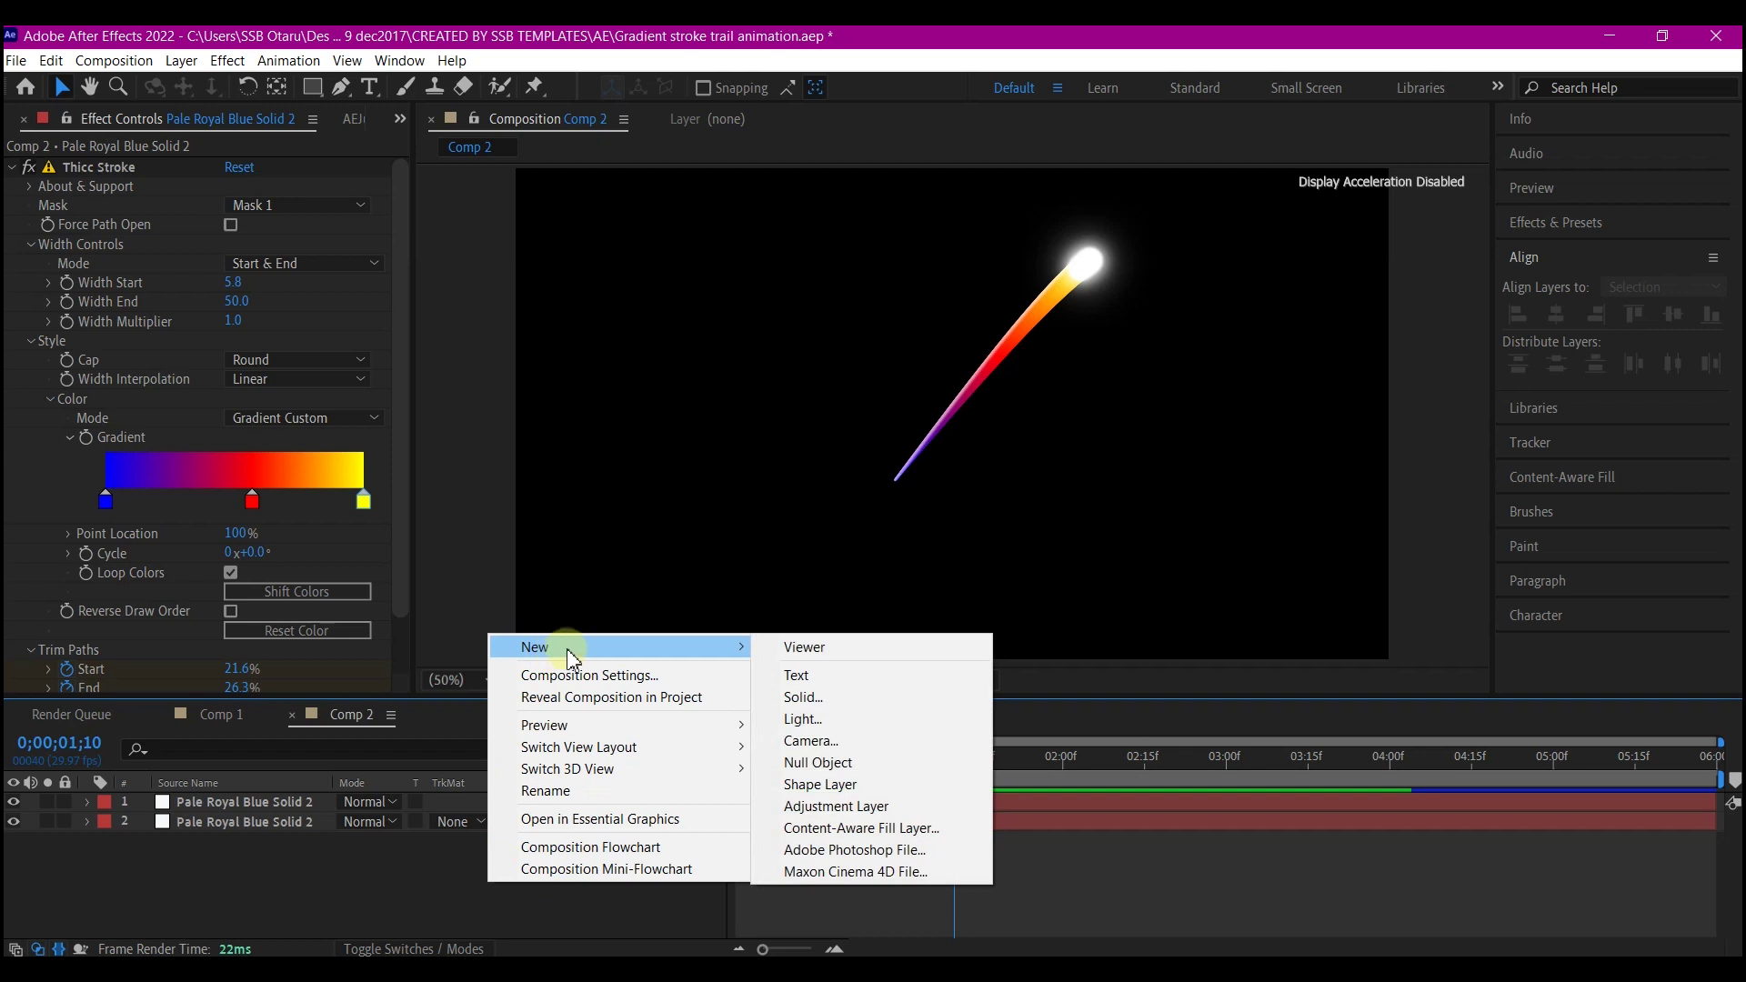
left_click(819, 805)
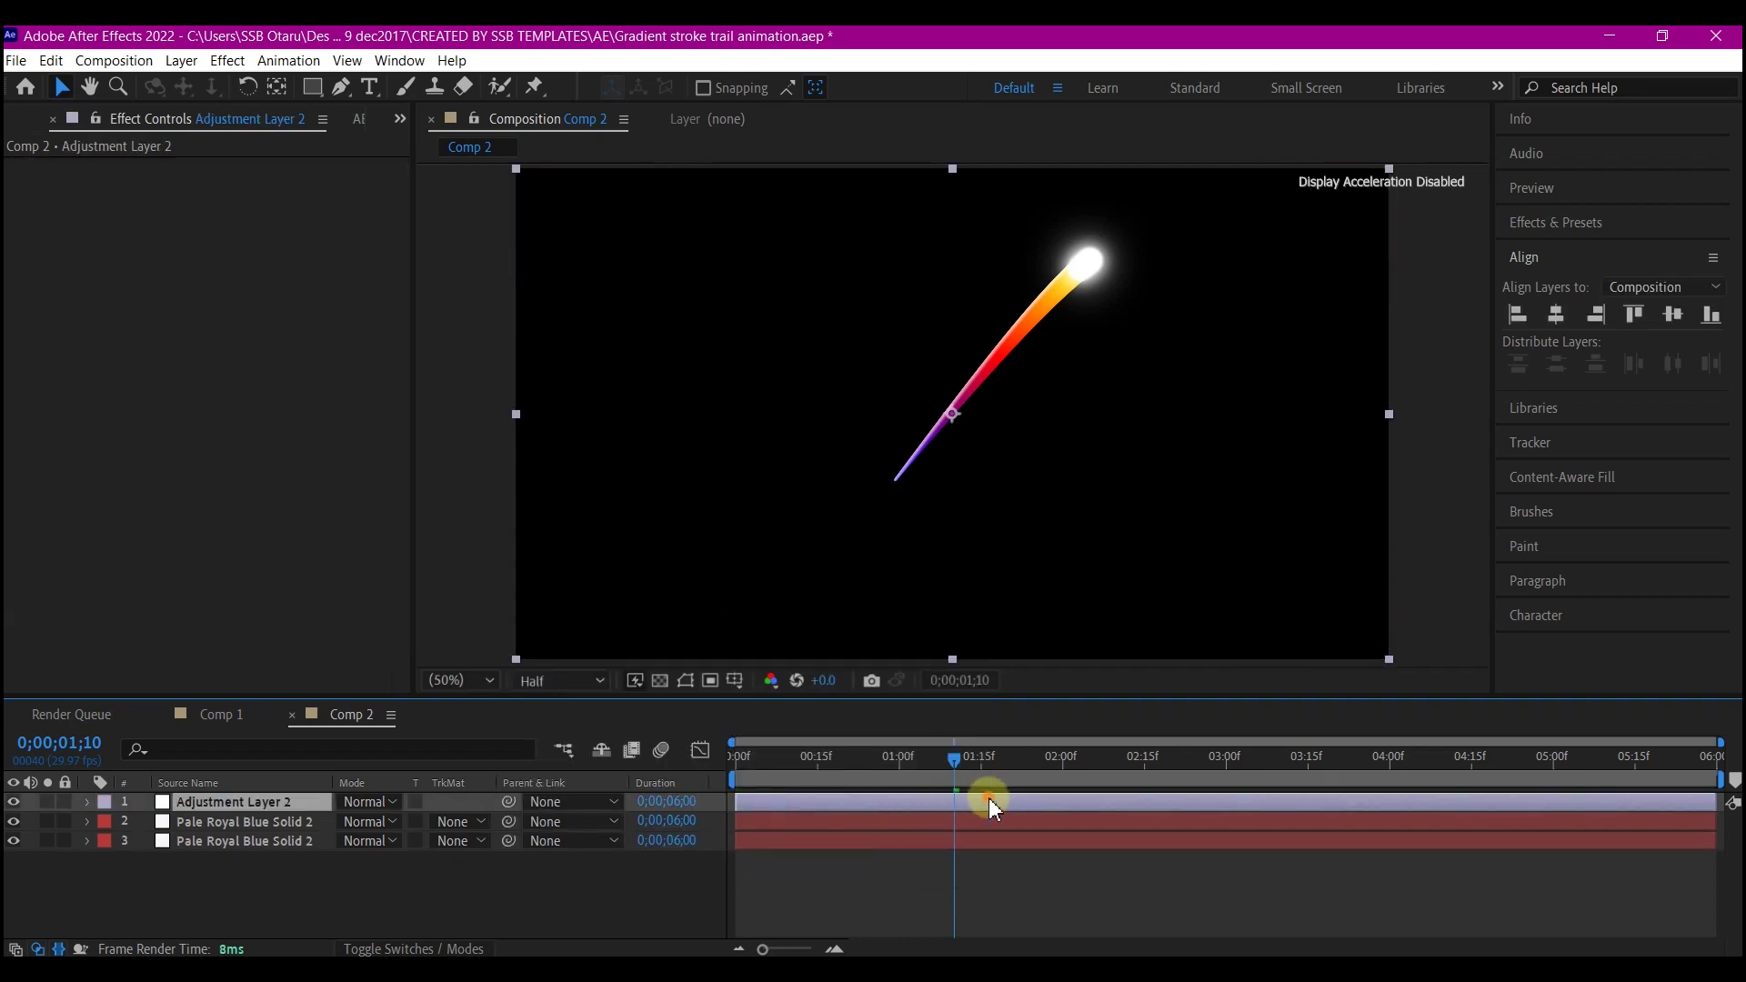
Apply CC Force Motion Blur to the adjustment layer with 10 Motion Blur Samples
key("ctrl+space")
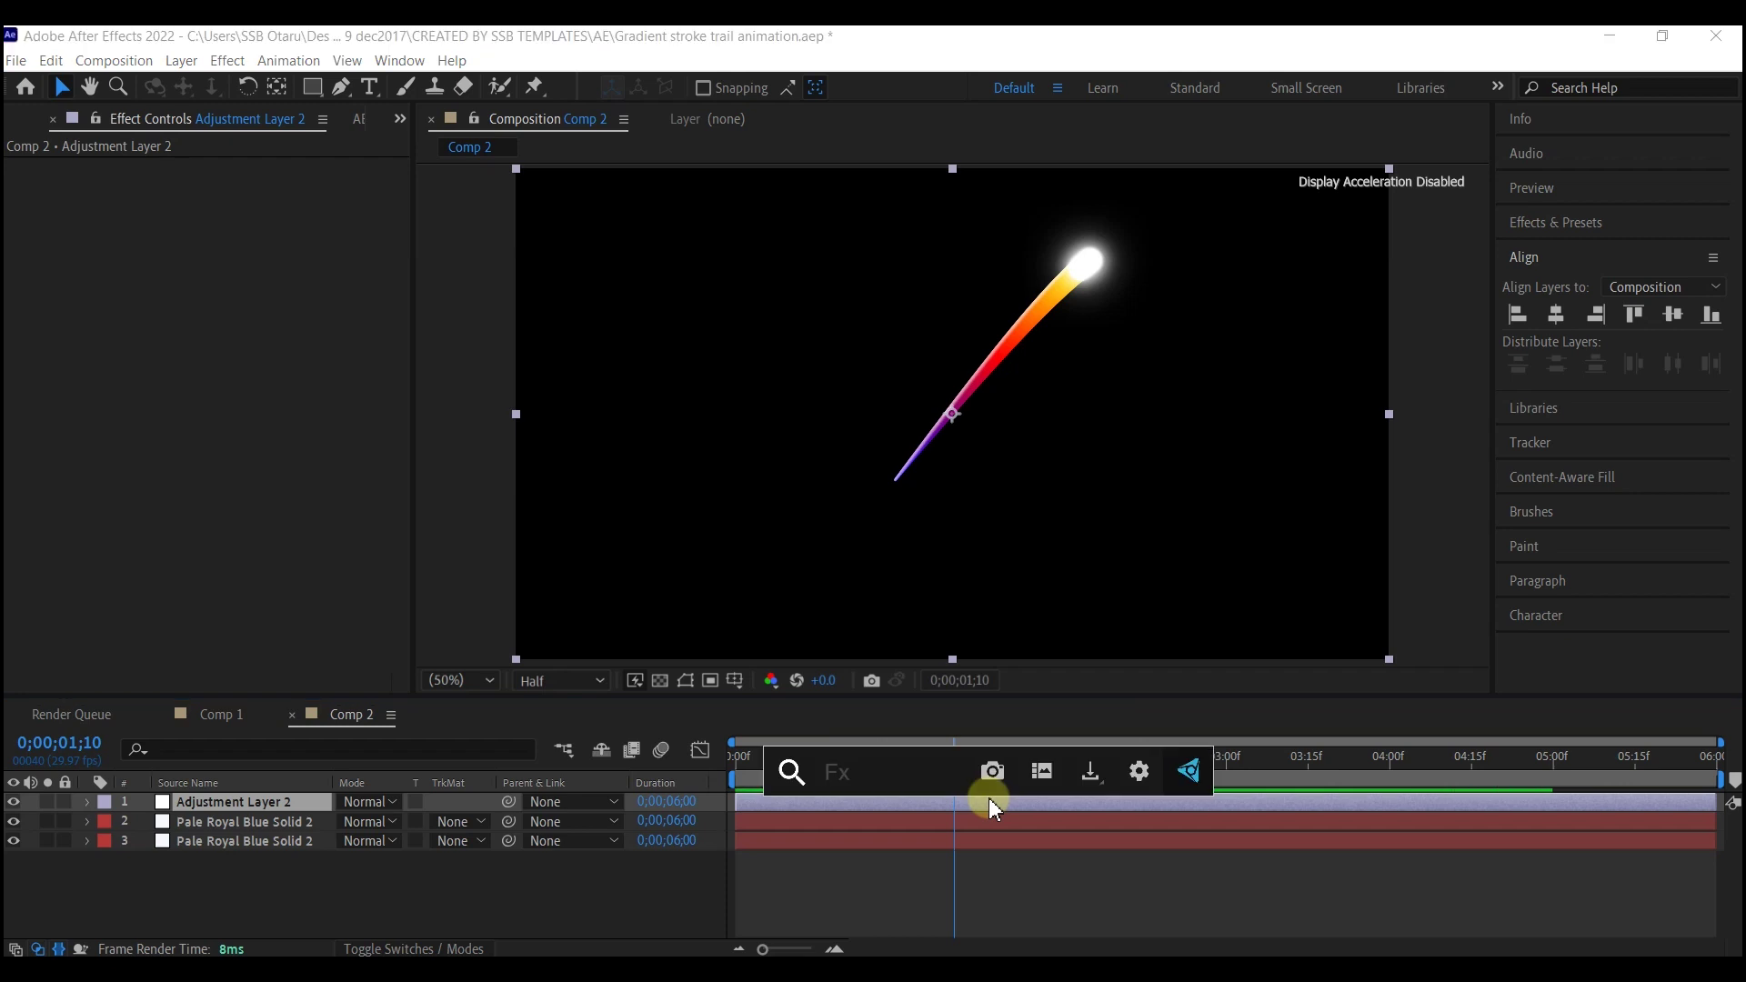
type("cc f")
left_click(958, 768)
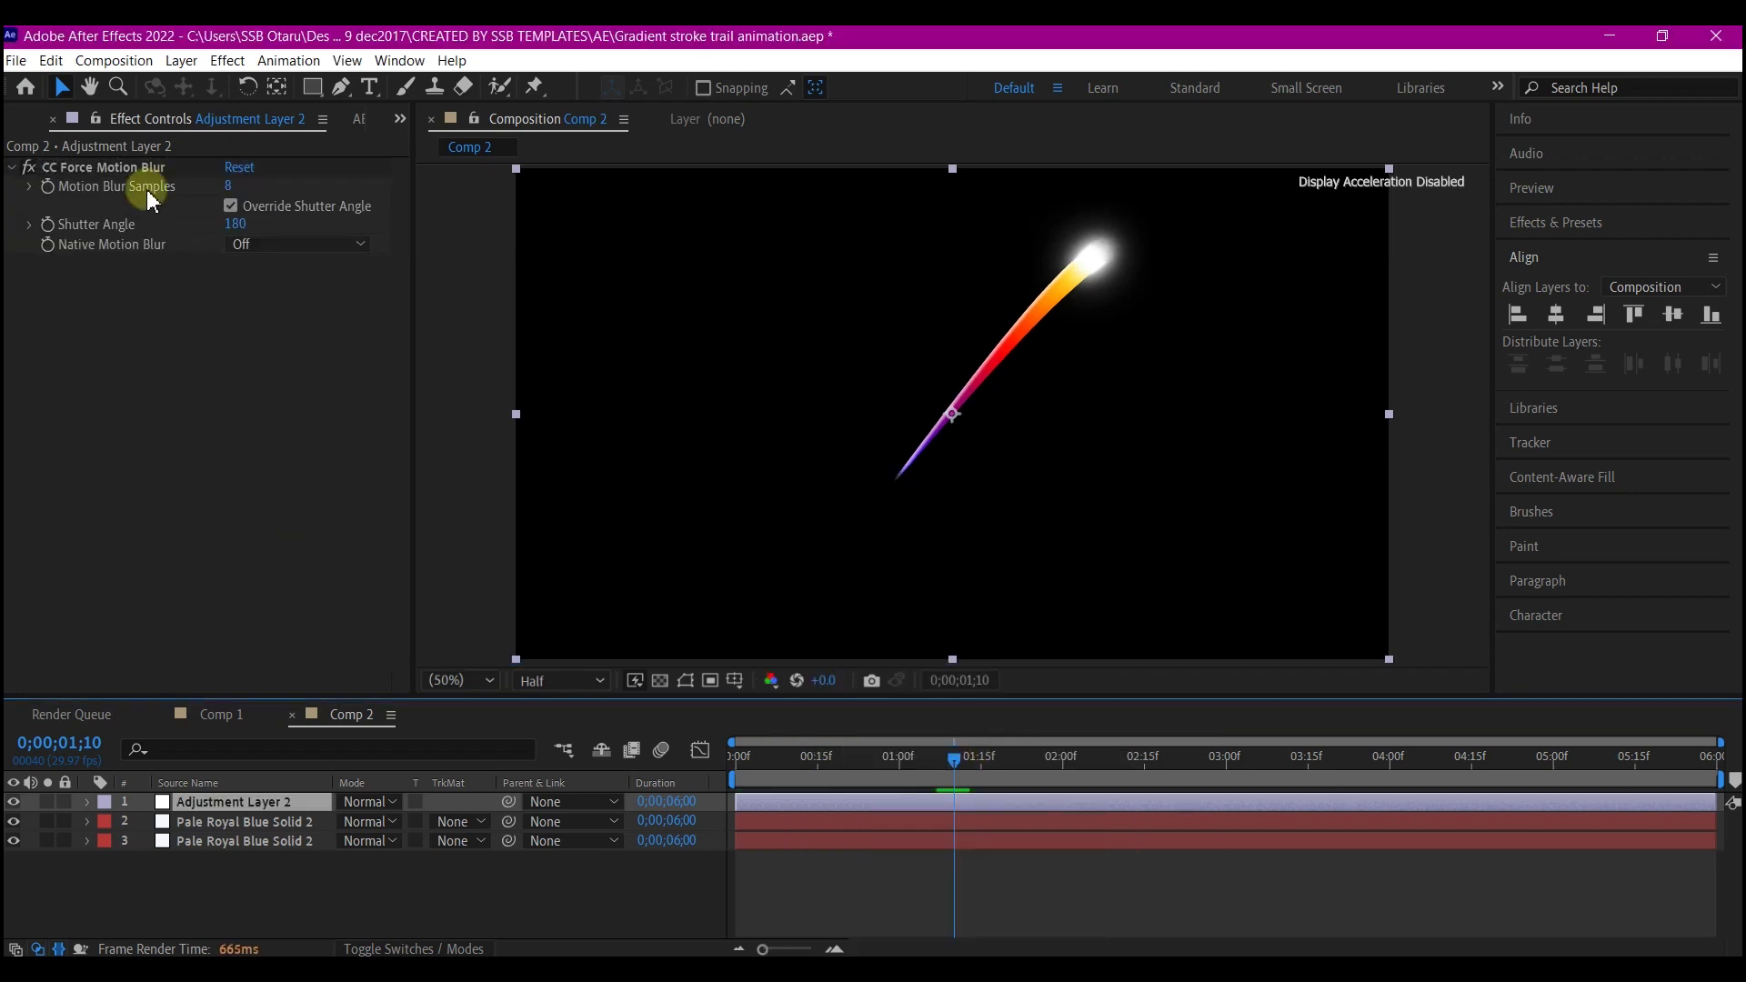
left_click(230, 184)
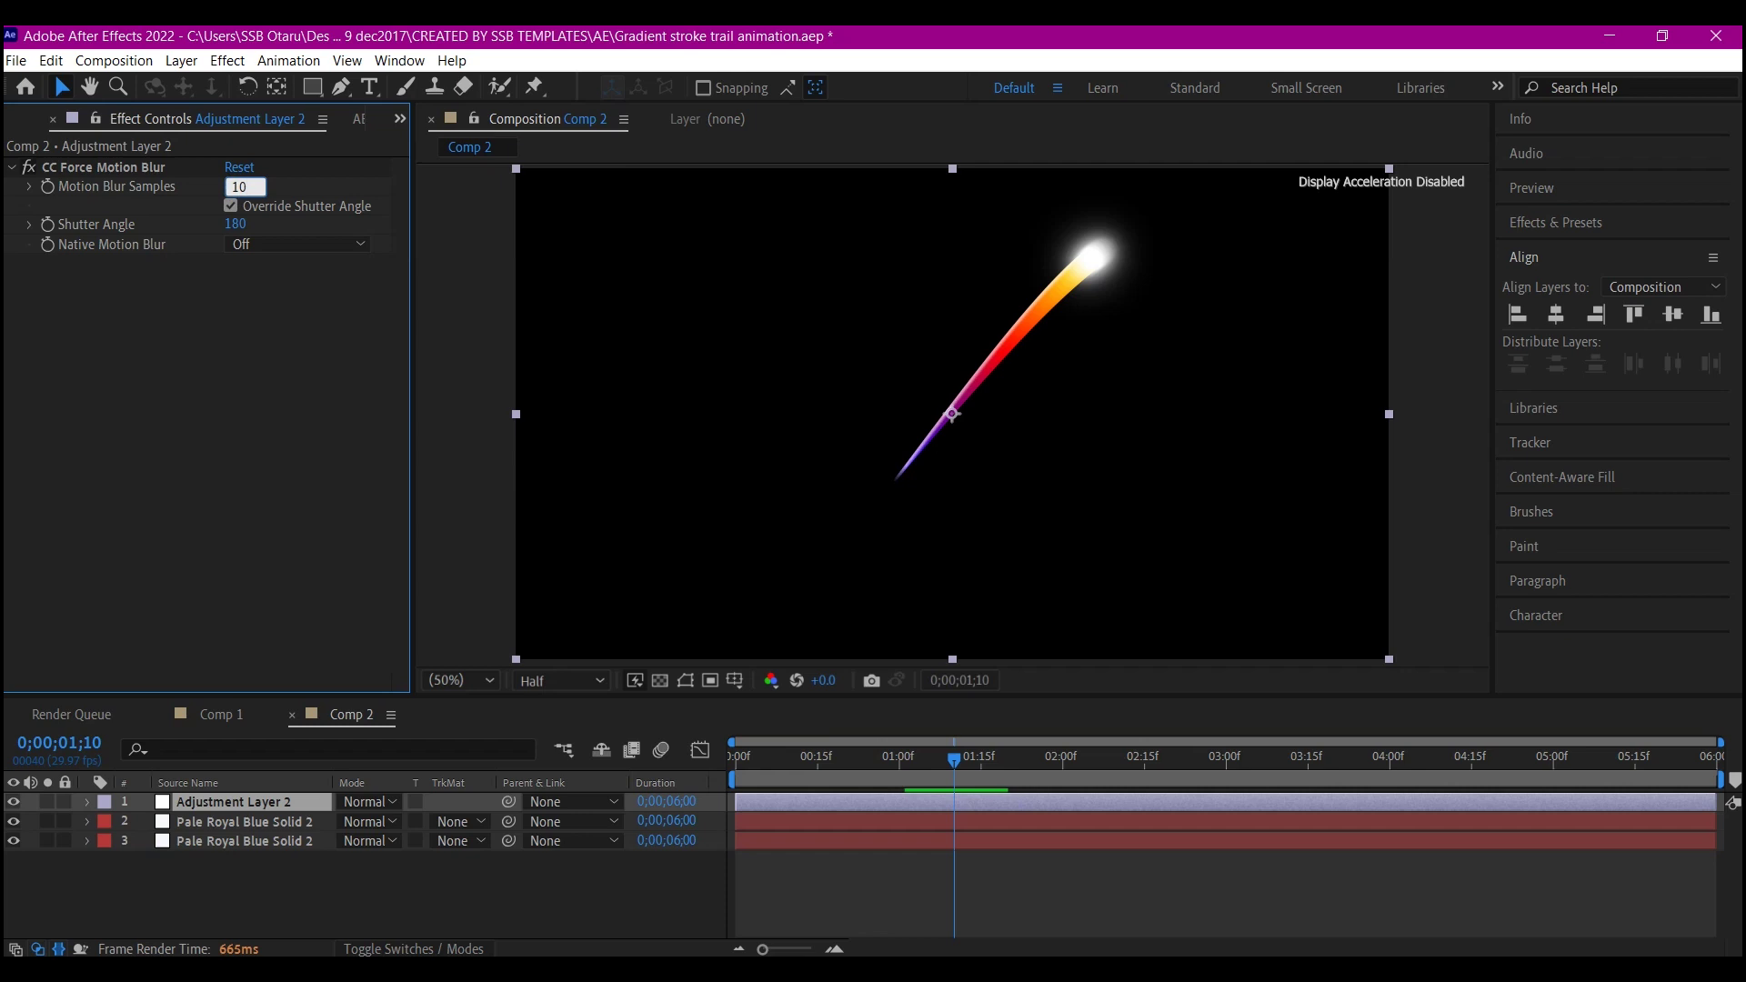
key("Return")
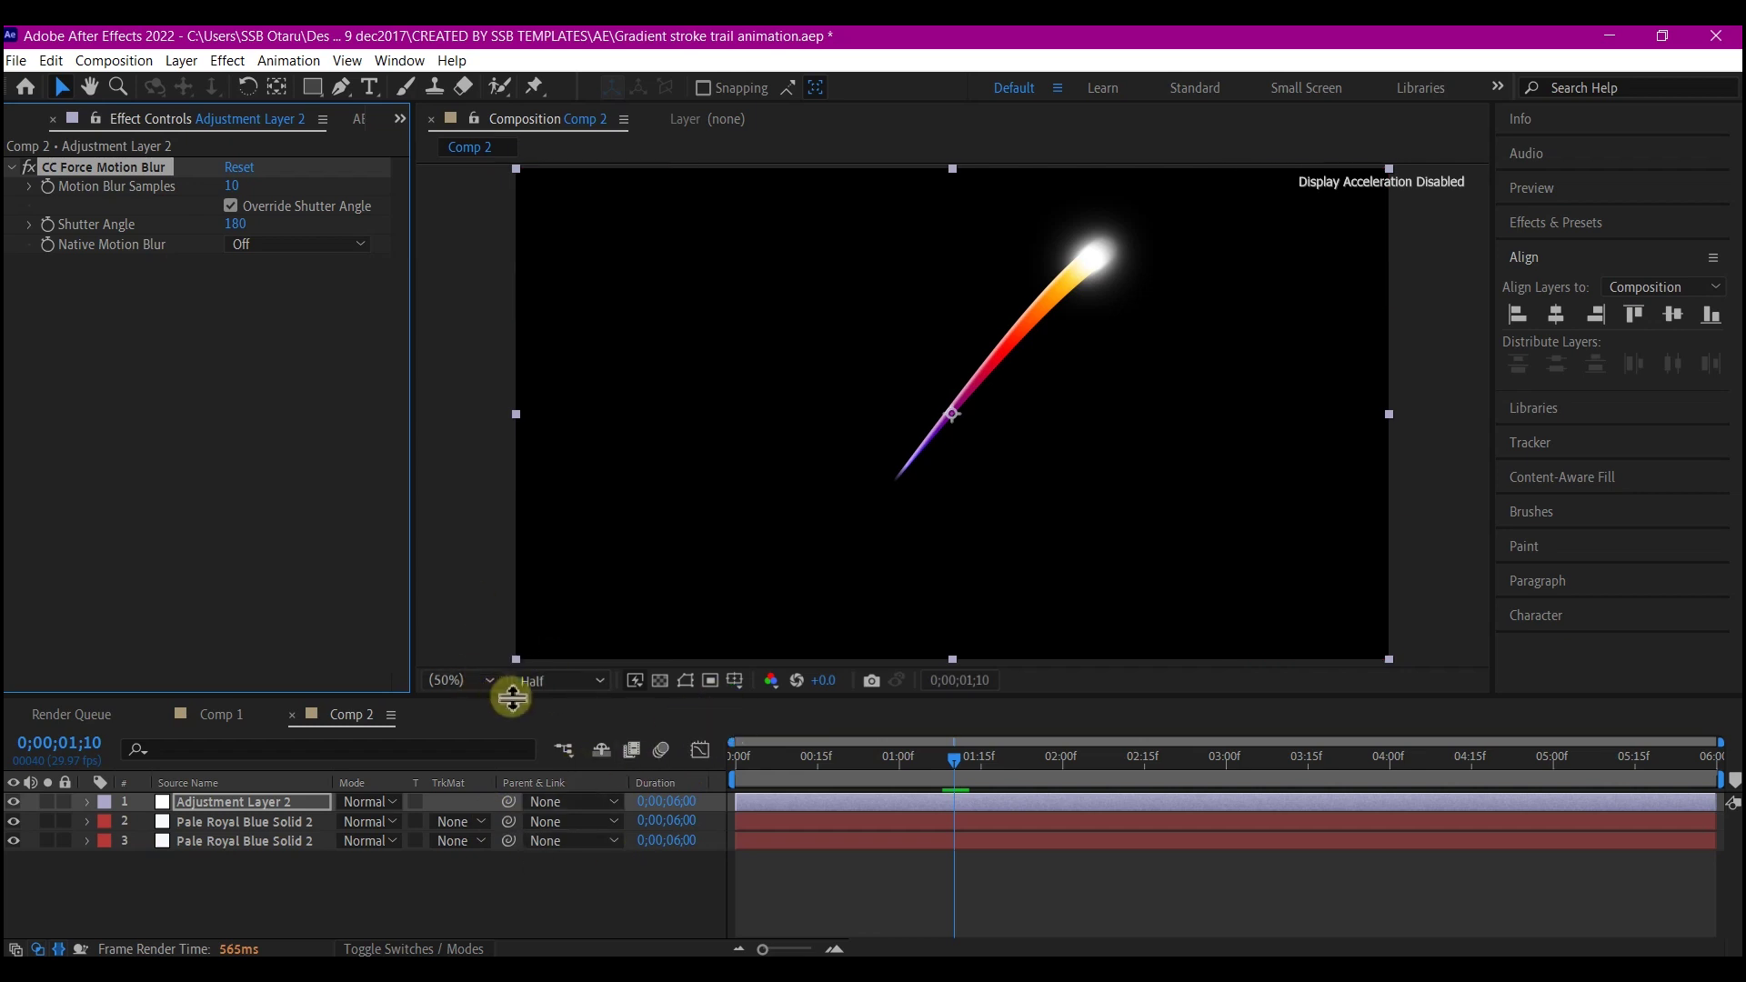
left_click(584, 680)
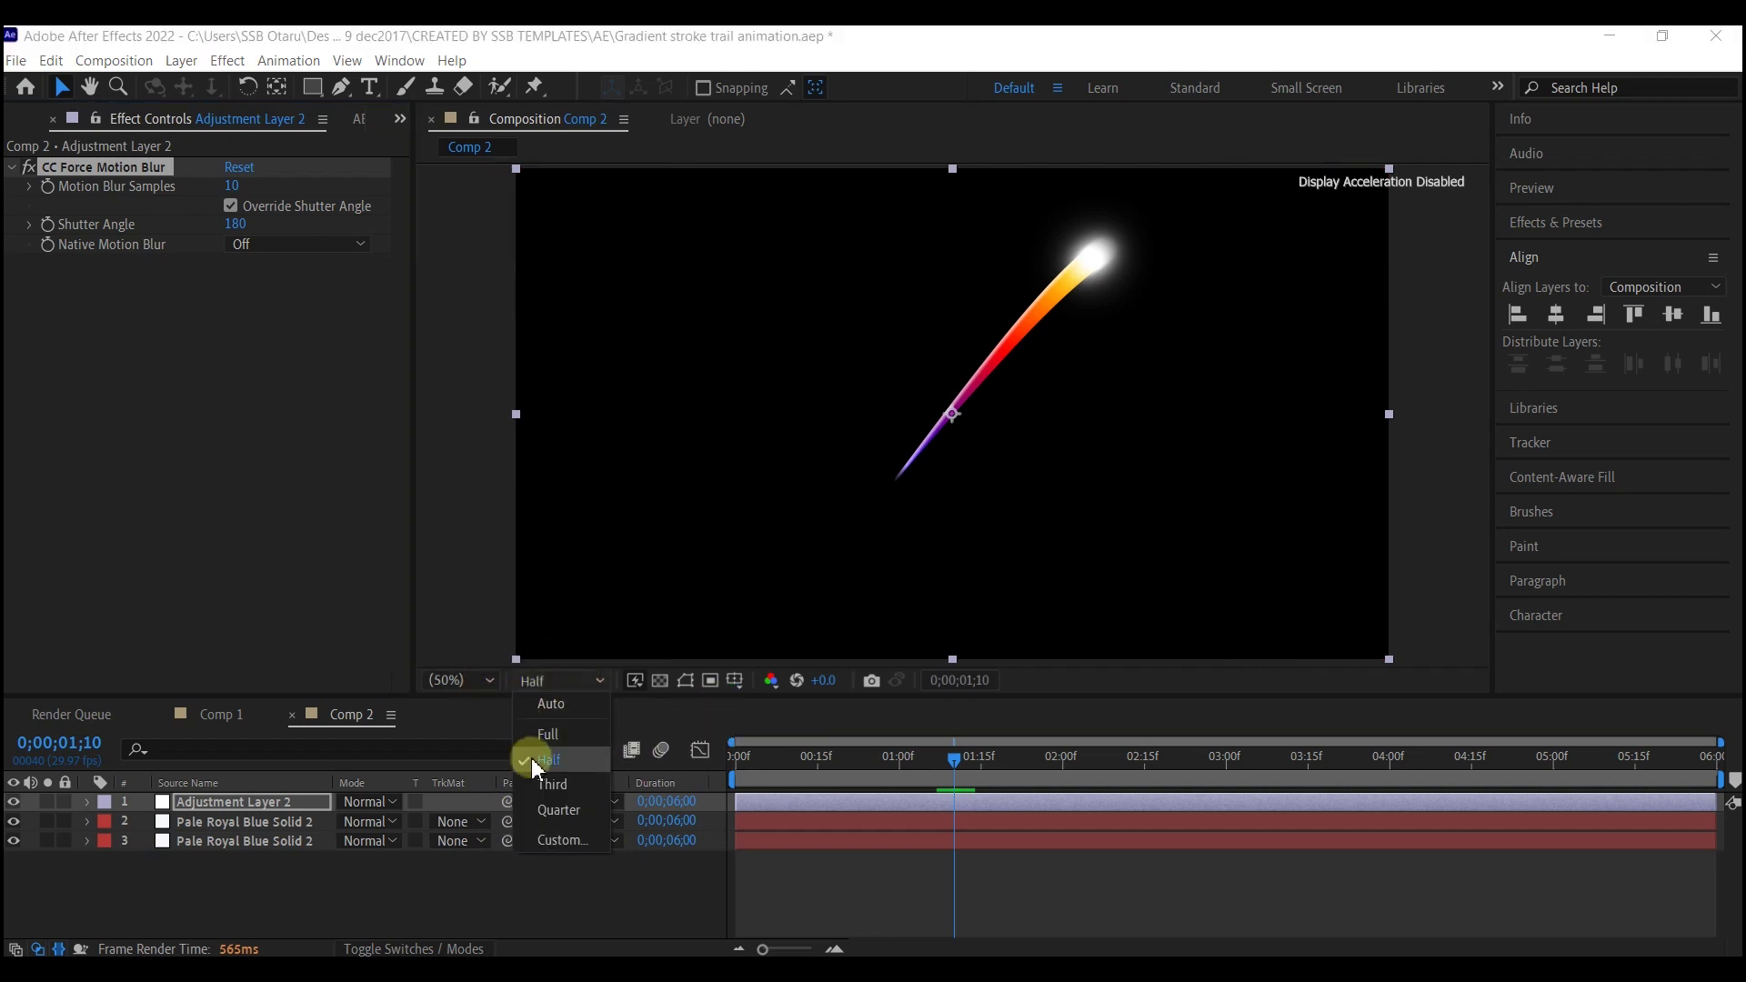
Set preview resolution to Third and play the motion-blurred trail from frame 0
left_click(552, 784)
left_click_drag(778, 757, 721, 767)
key("space")
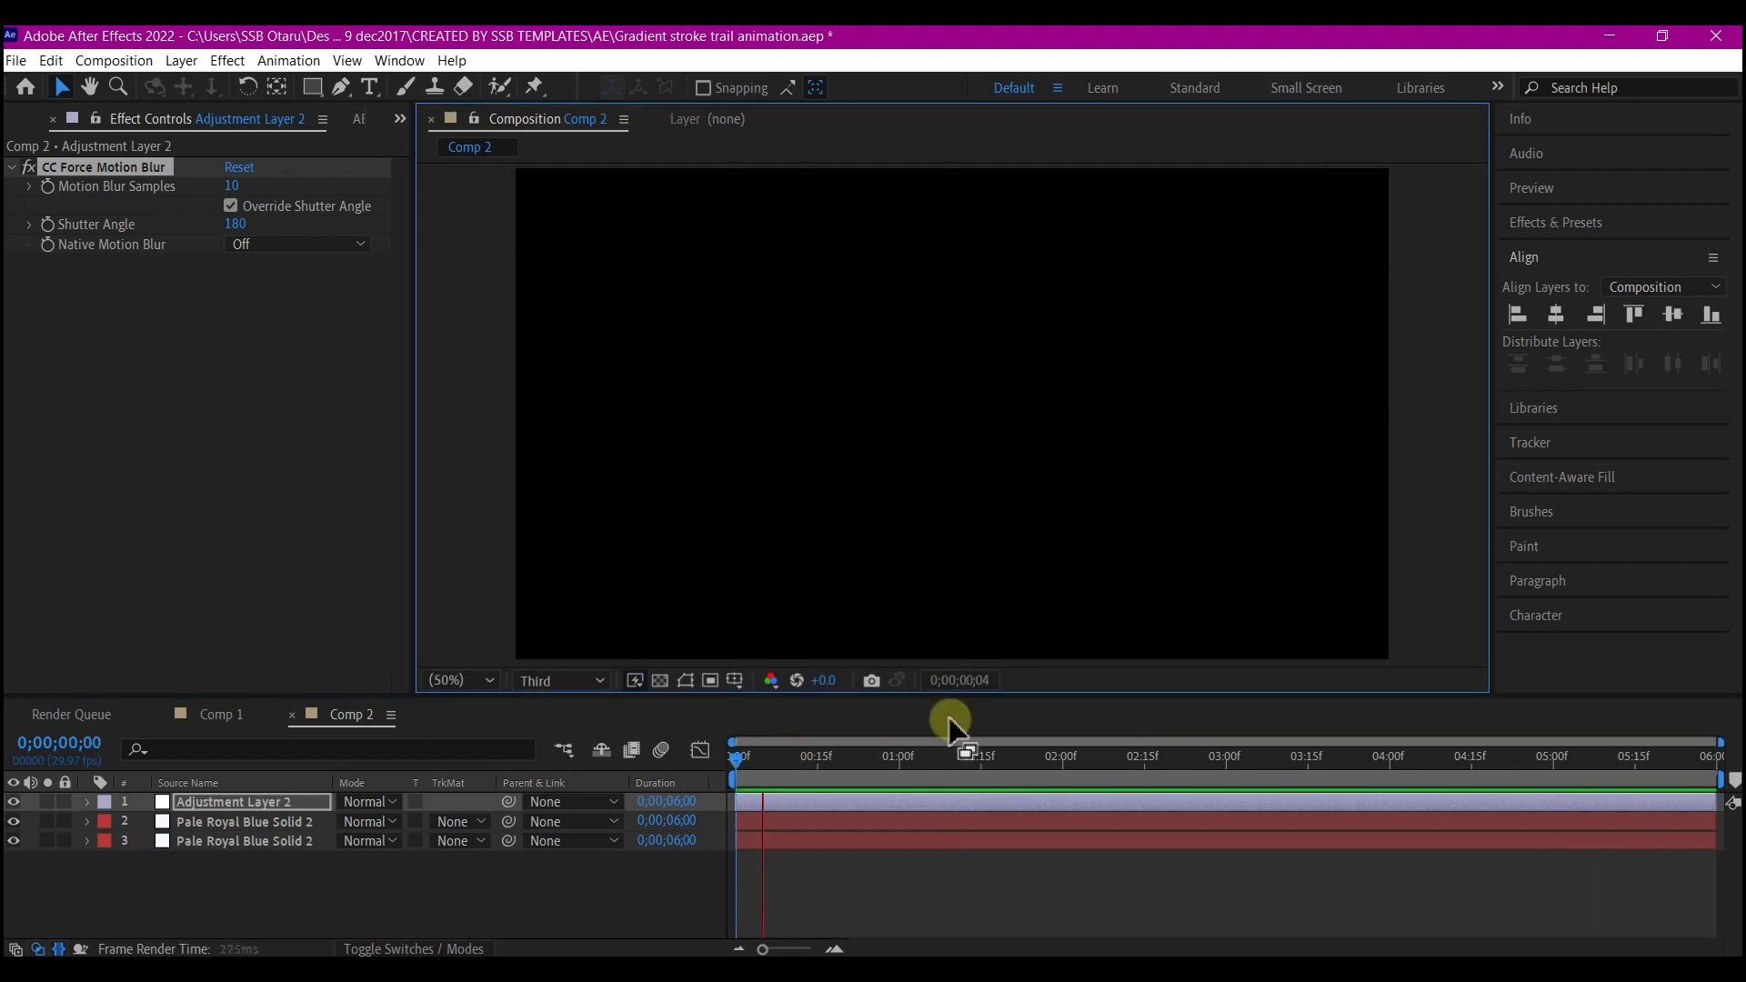